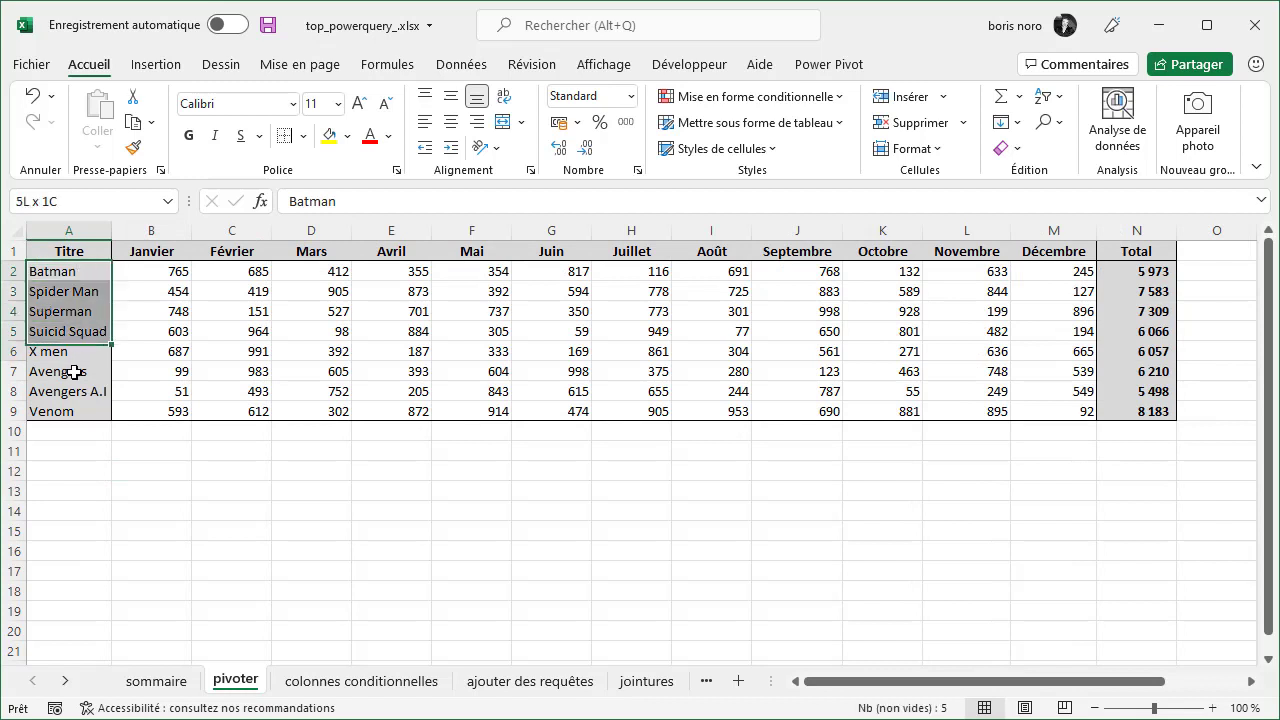
- Examine the month headers and the Total column of the sales table on the pivoter sheet
left_click_drag(165, 251, 1062, 252)
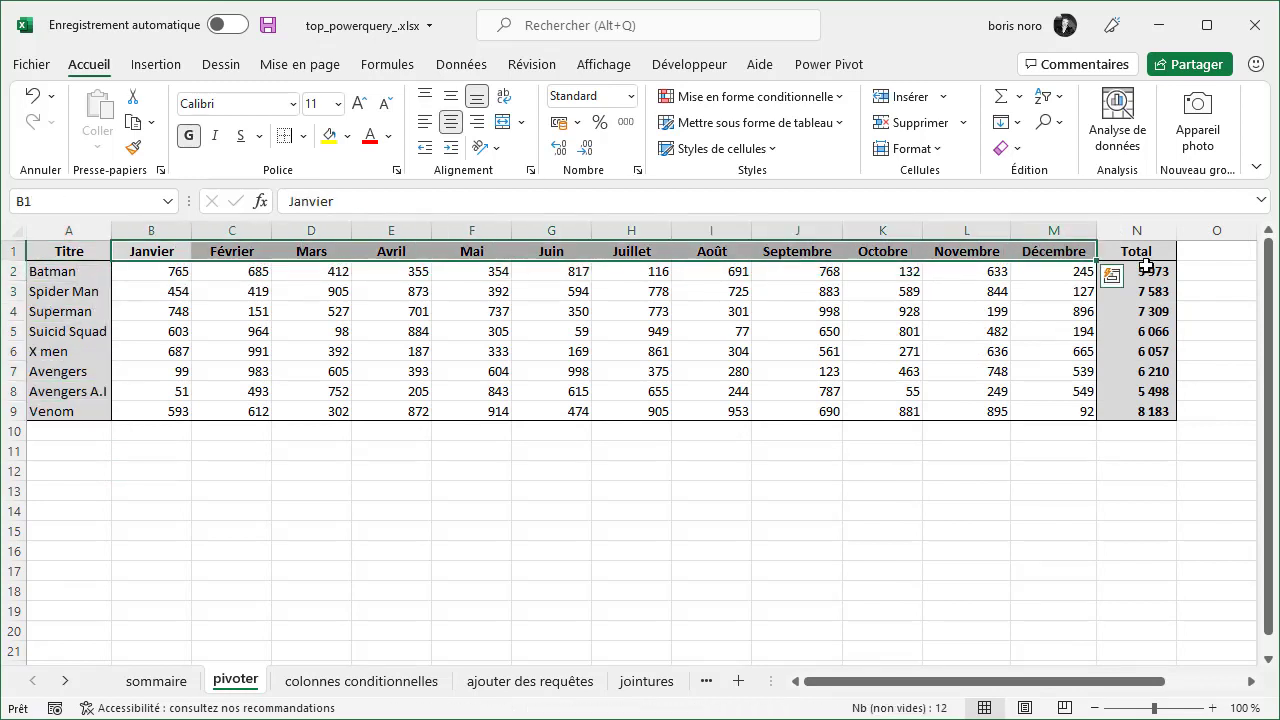
left_click_drag(1140, 252, 1137, 411)
left_click(219, 532)
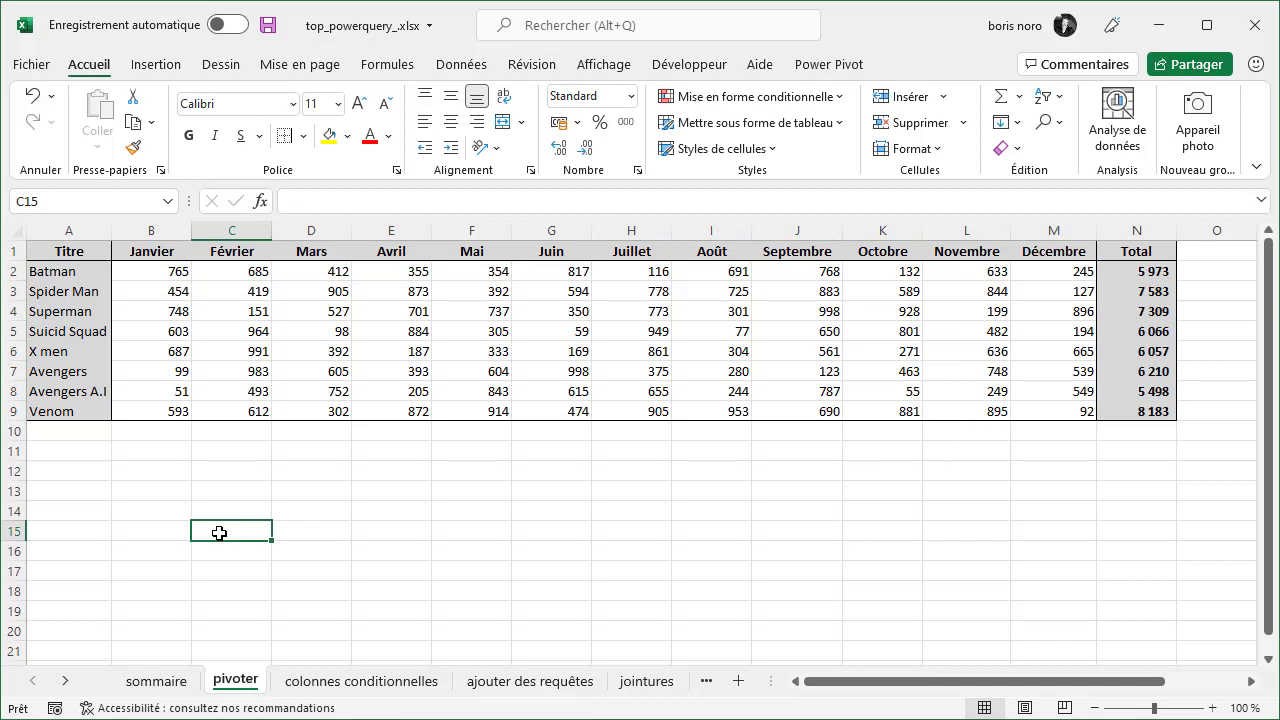
left_click(168, 276)
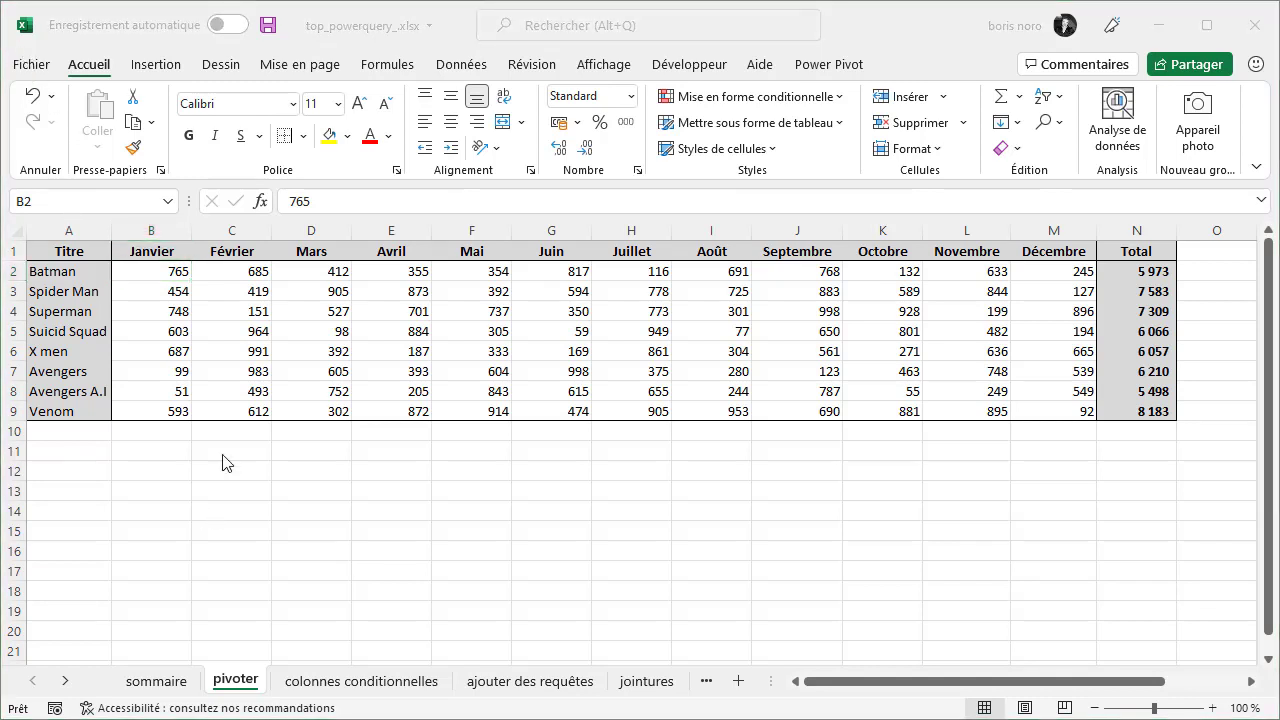
- Create a new blank workbook
left_click(37, 66)
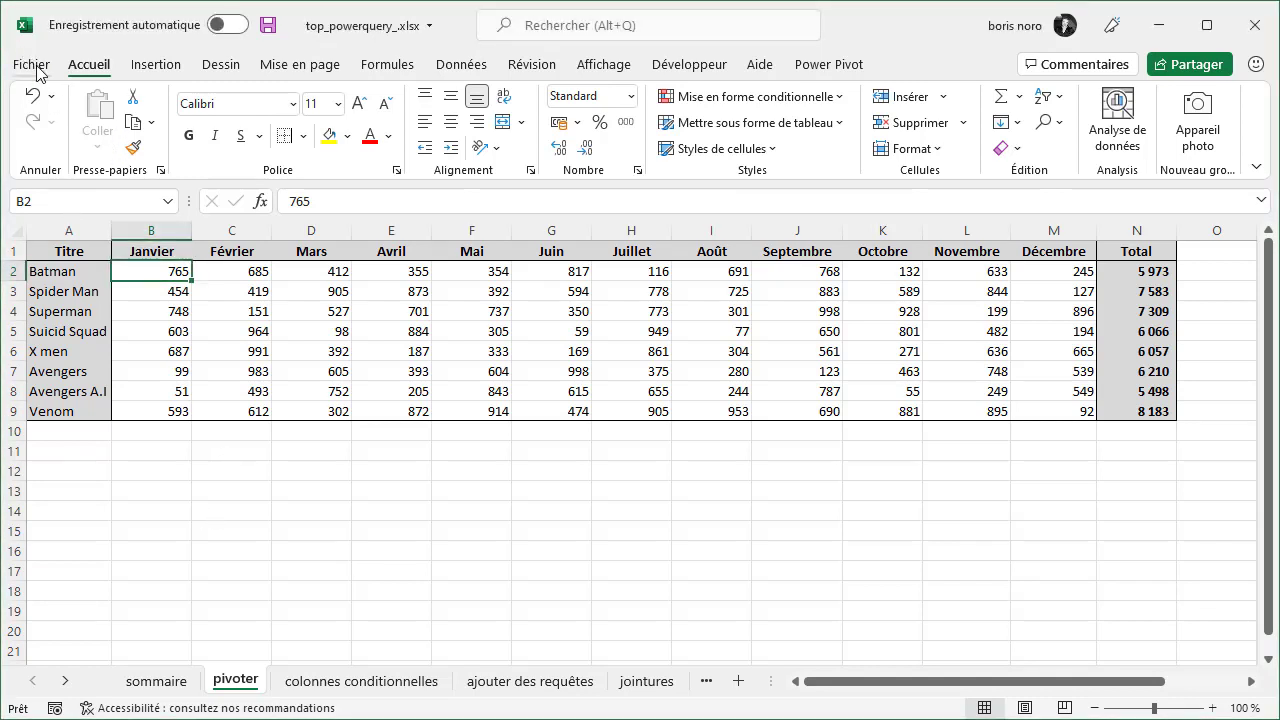
left_click(36, 66)
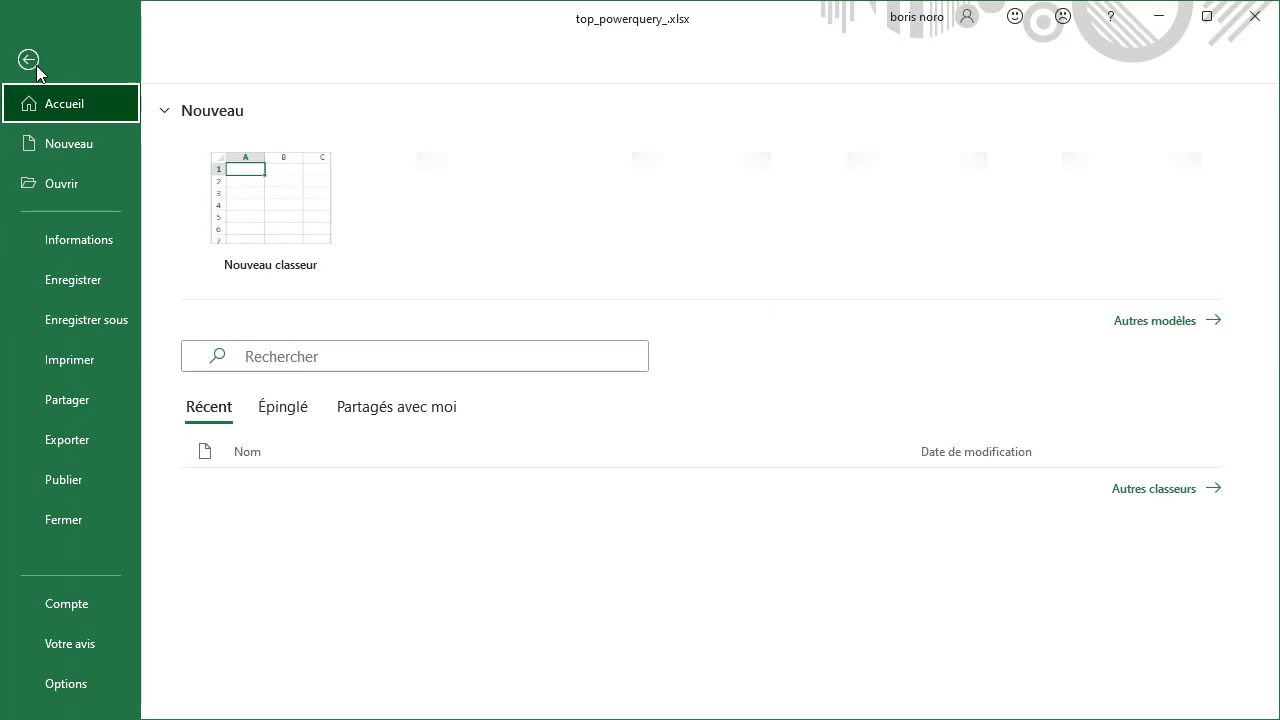
left_click(294, 236)
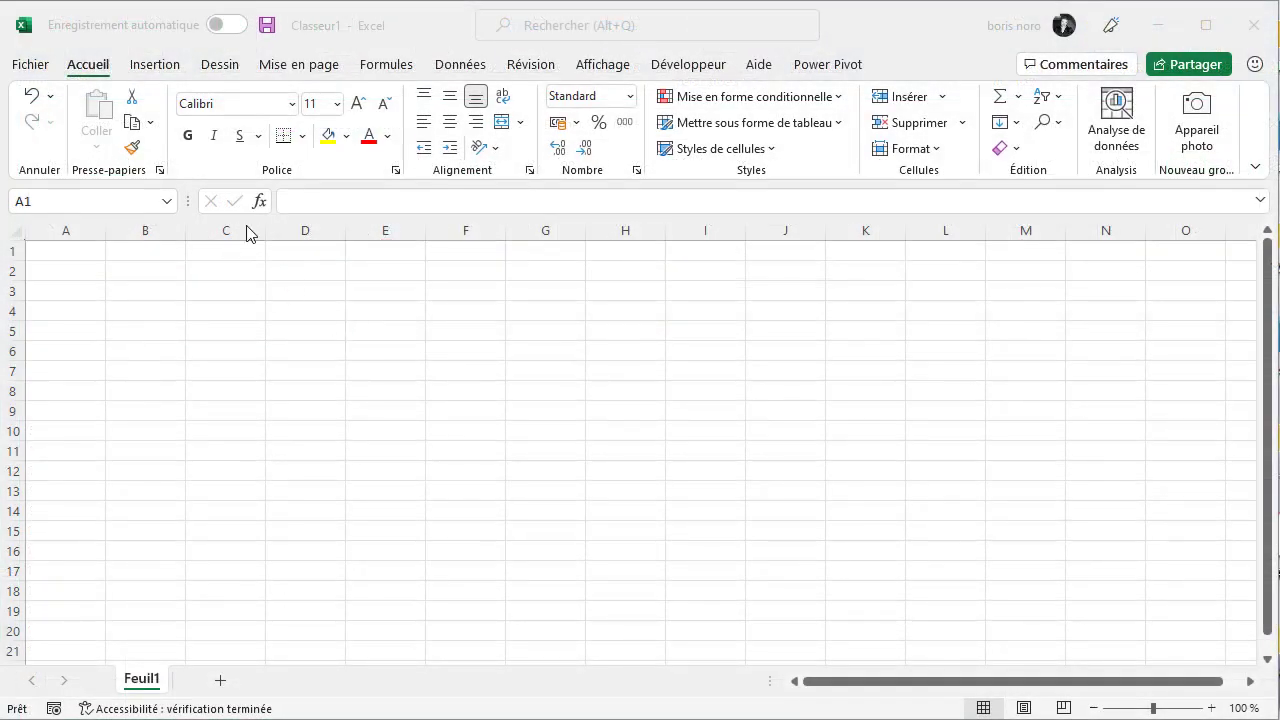
- Start a data import from the Excel workbook top_powerquery_.xlsx stored in the Bureau folder
left_click(440, 68)
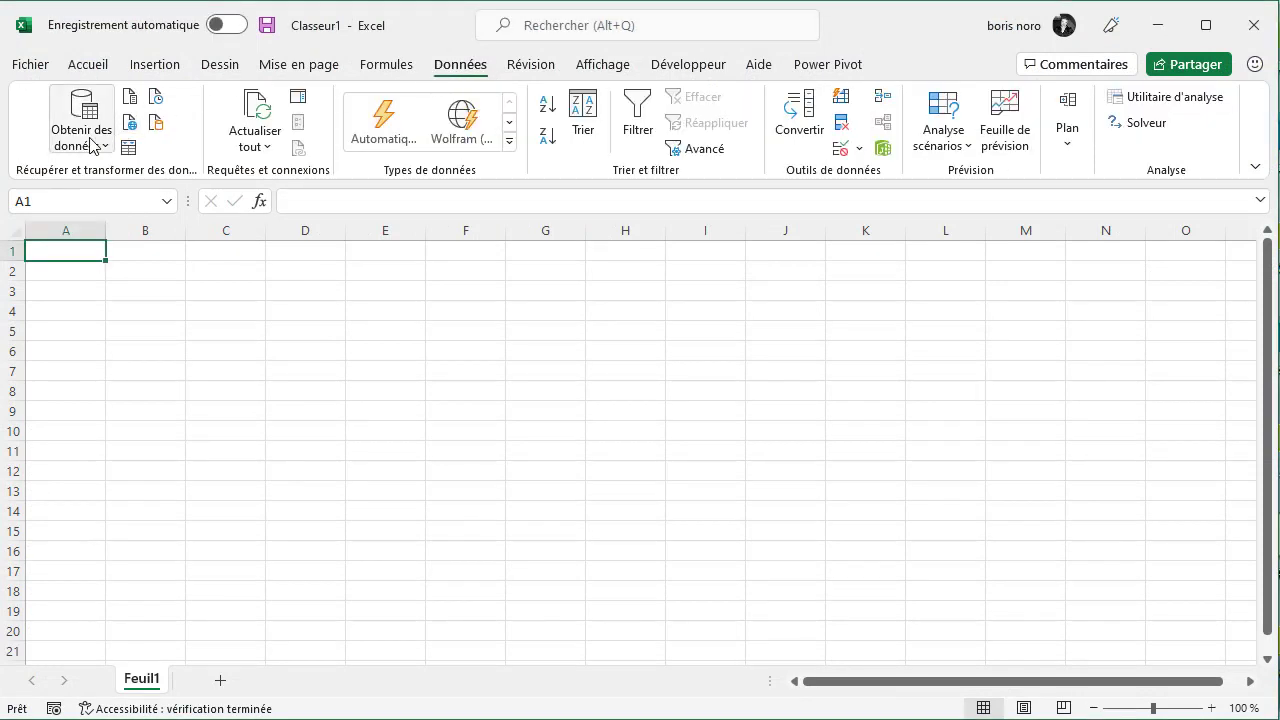
left_click(94, 140)
mouse_move(130, 193)
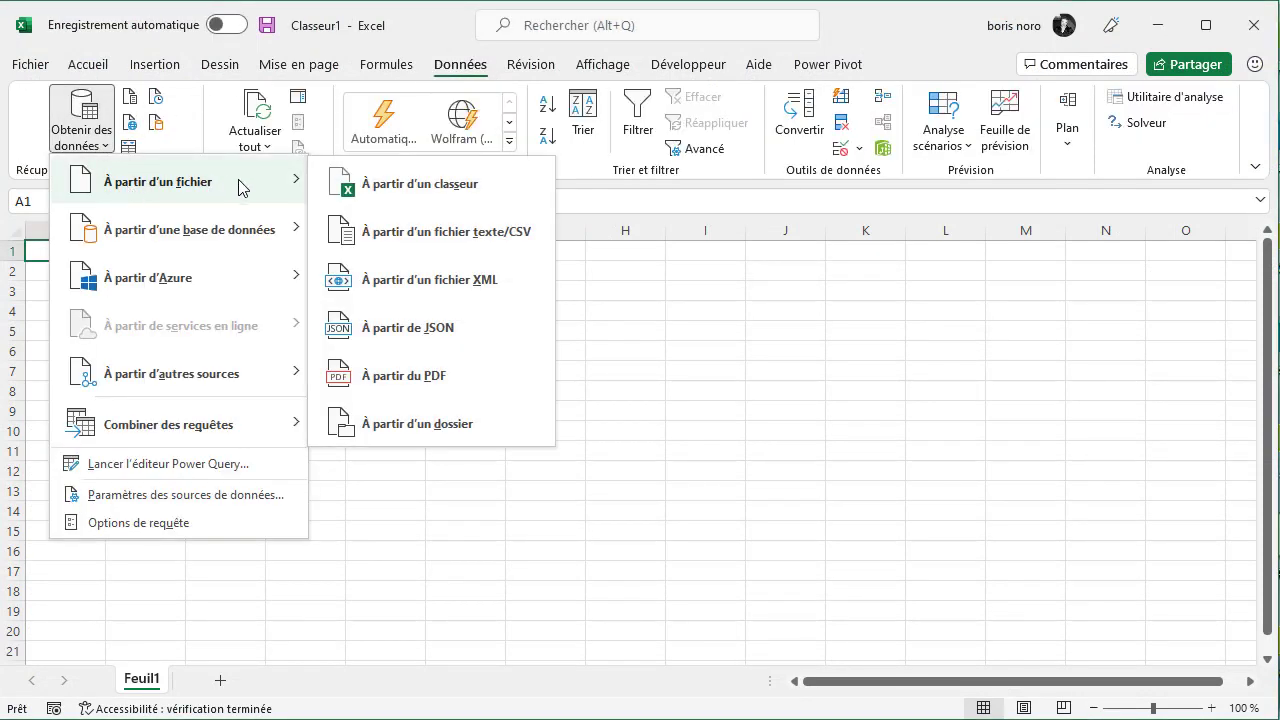
left_click(440, 193)
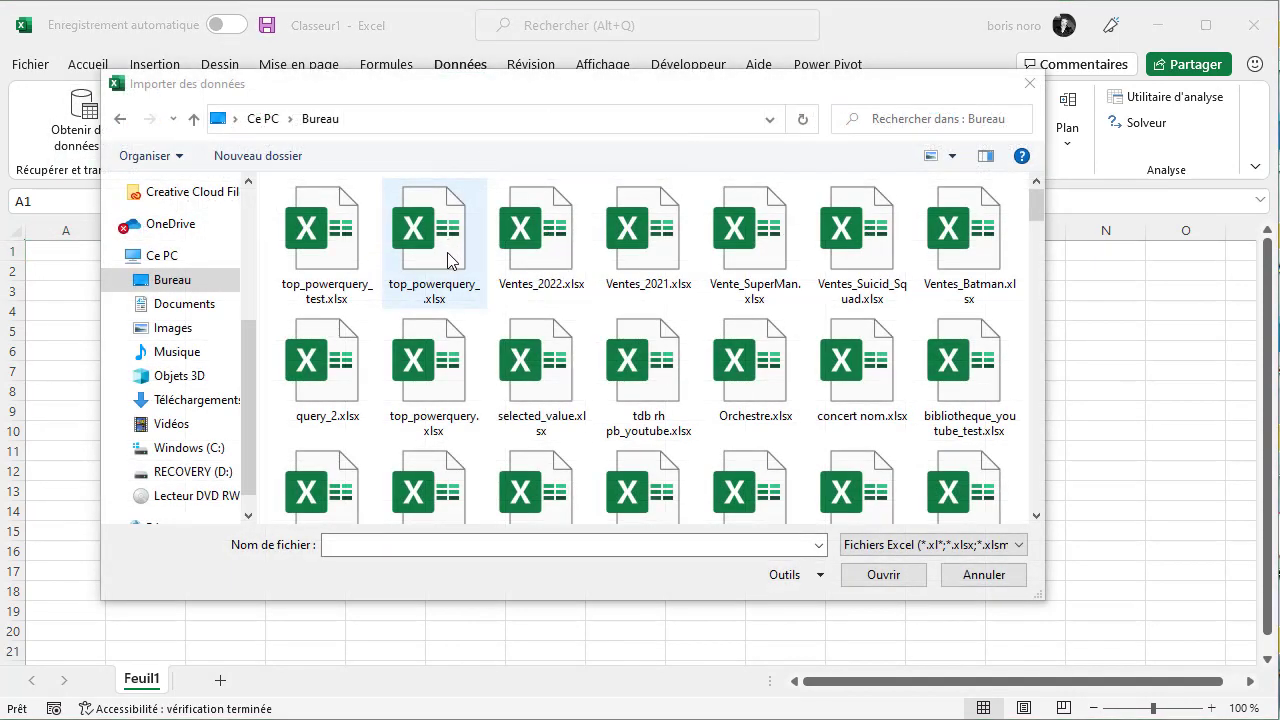
double_click(449, 261)
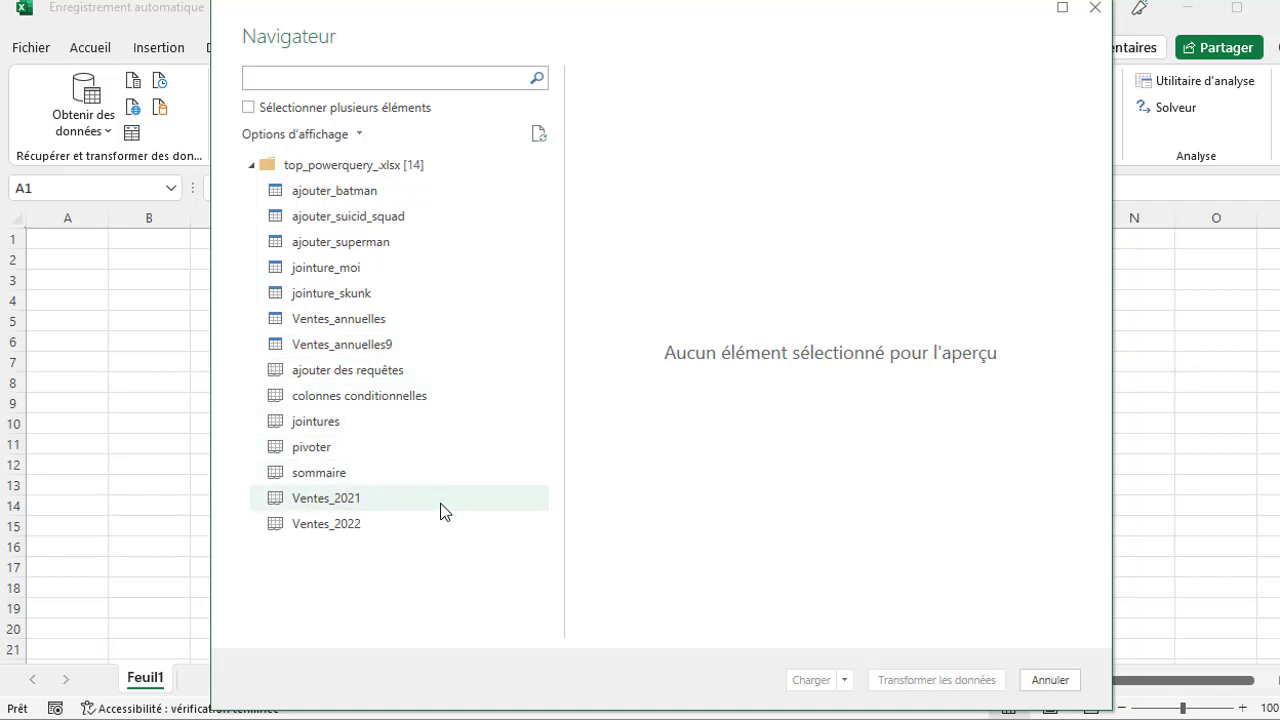
- Preview the pivoter sheet of the source workbook and open it in the Power Query editor for transformation
left_click(324, 455)
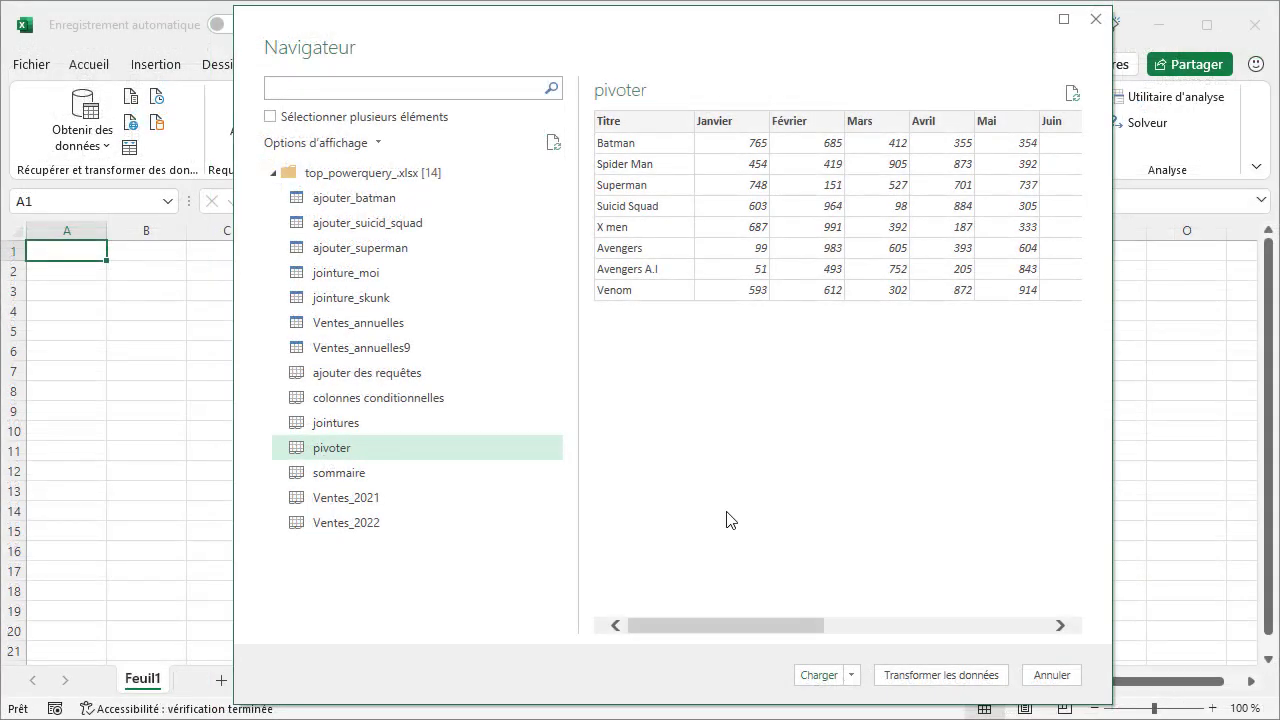
left_click_drag(717, 625, 665, 613)
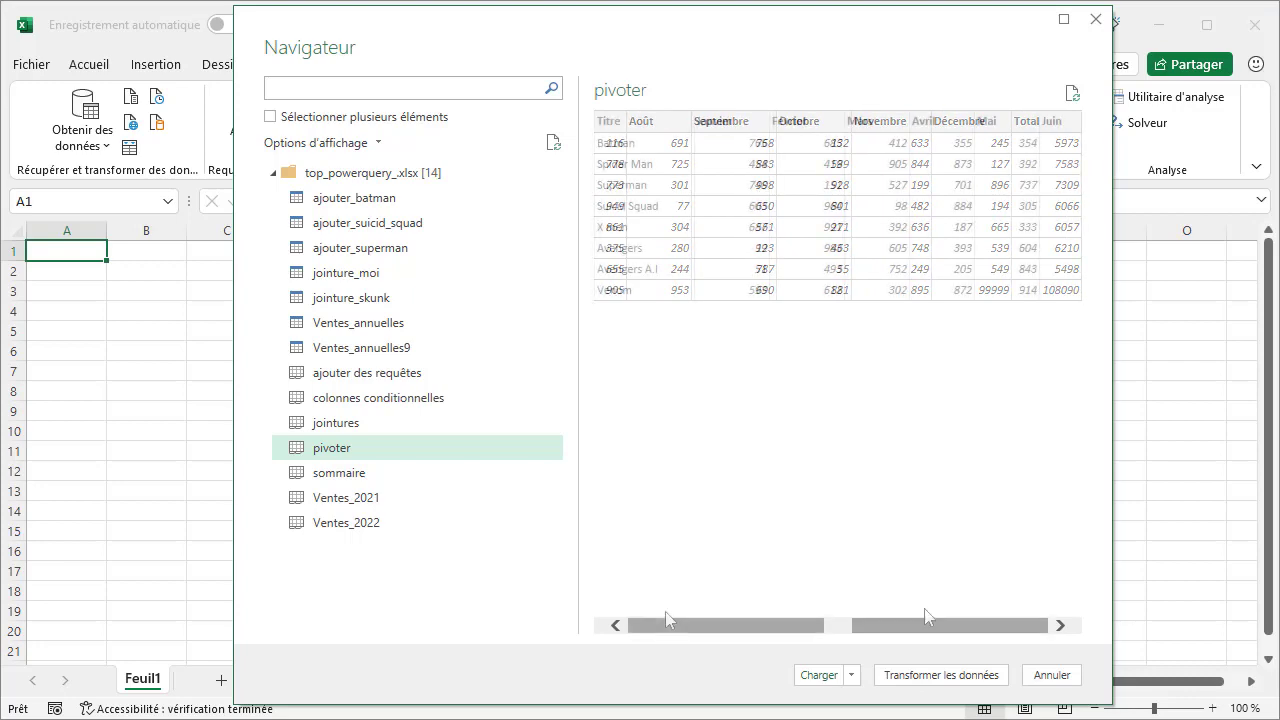
left_click(904, 680)
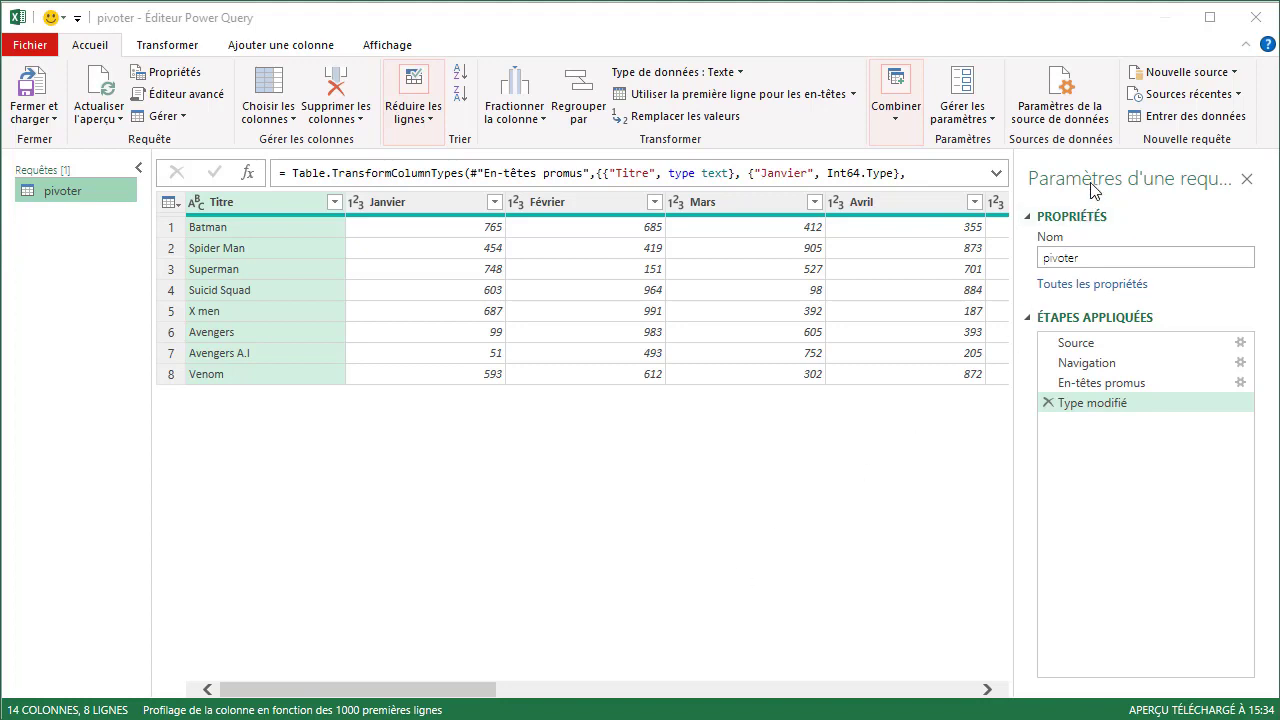
- Review the query's name and its applied steps Source, Navigation, En-têtes promus and Type modifié
left_click(1088, 257)
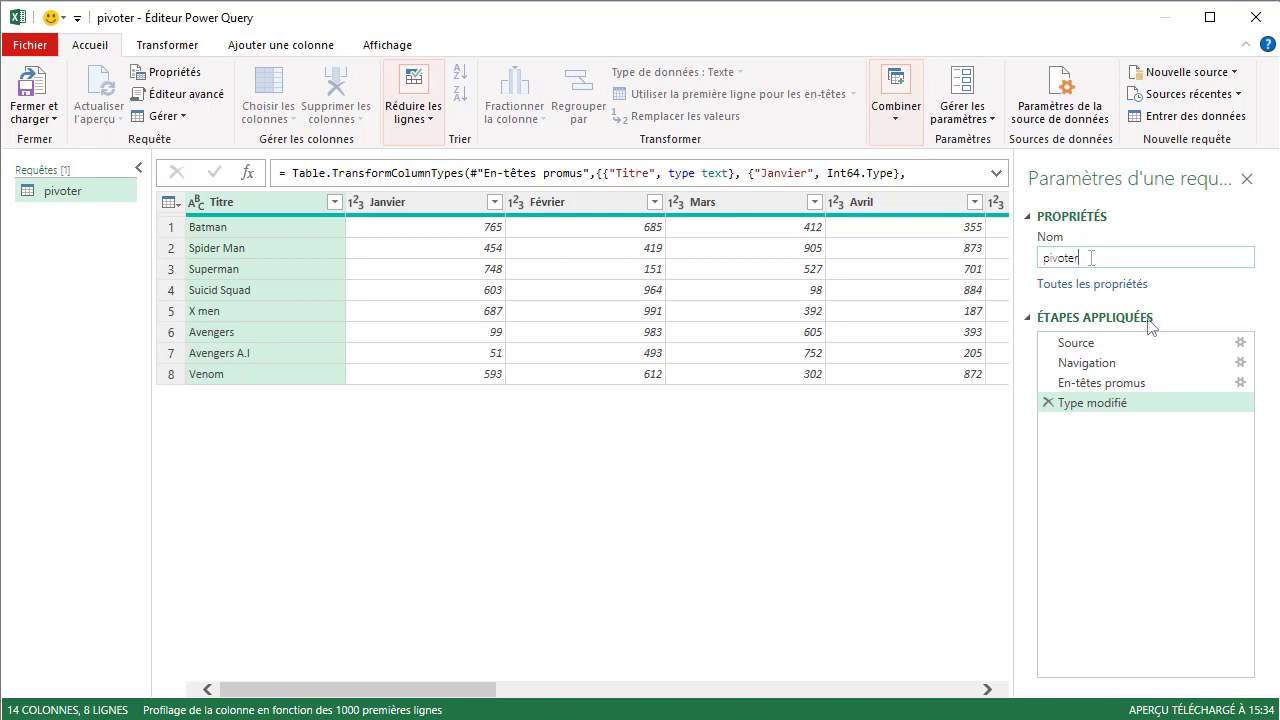
left_click(1098, 345)
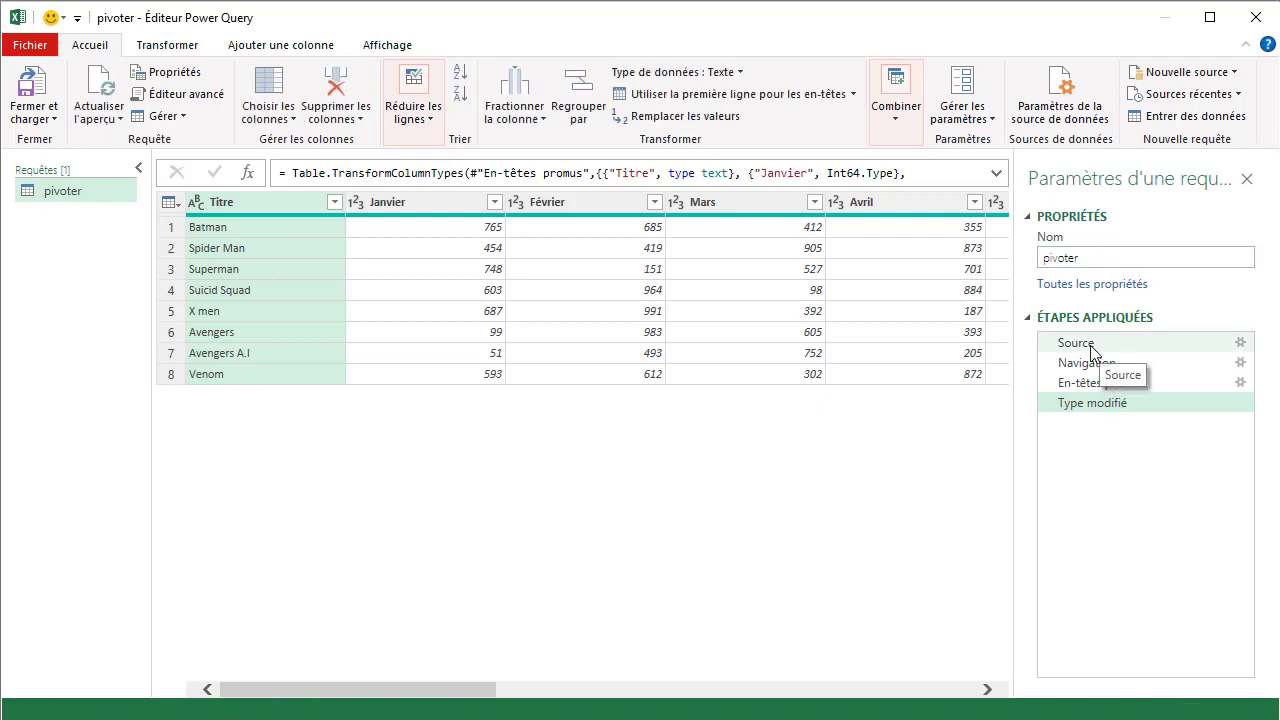
left_click(1088, 363)
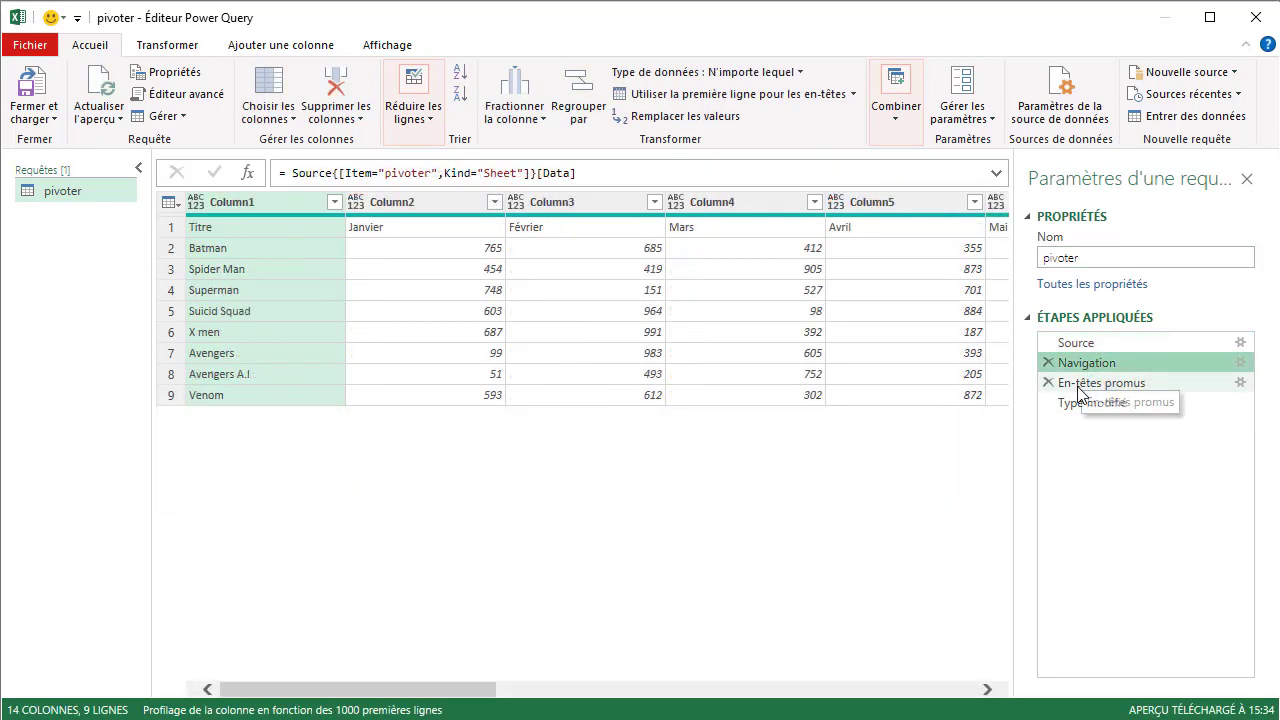
left_click(1086, 386)
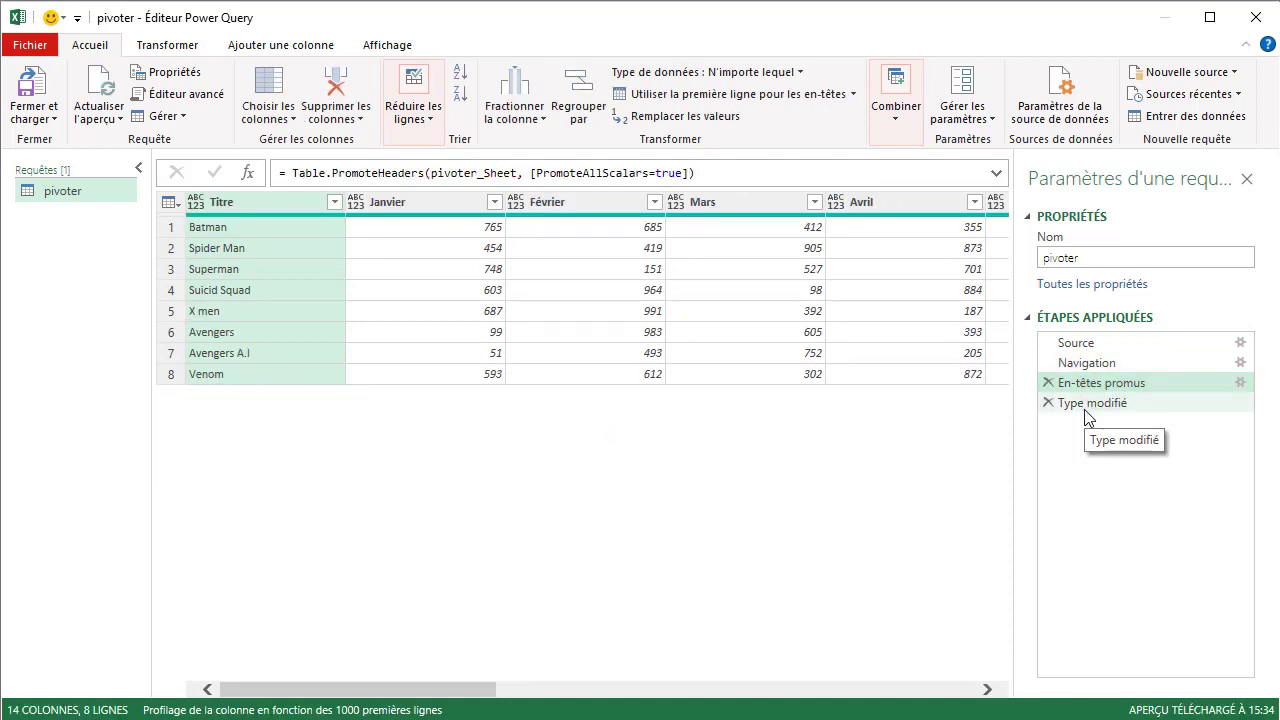
left_click(1086, 406)
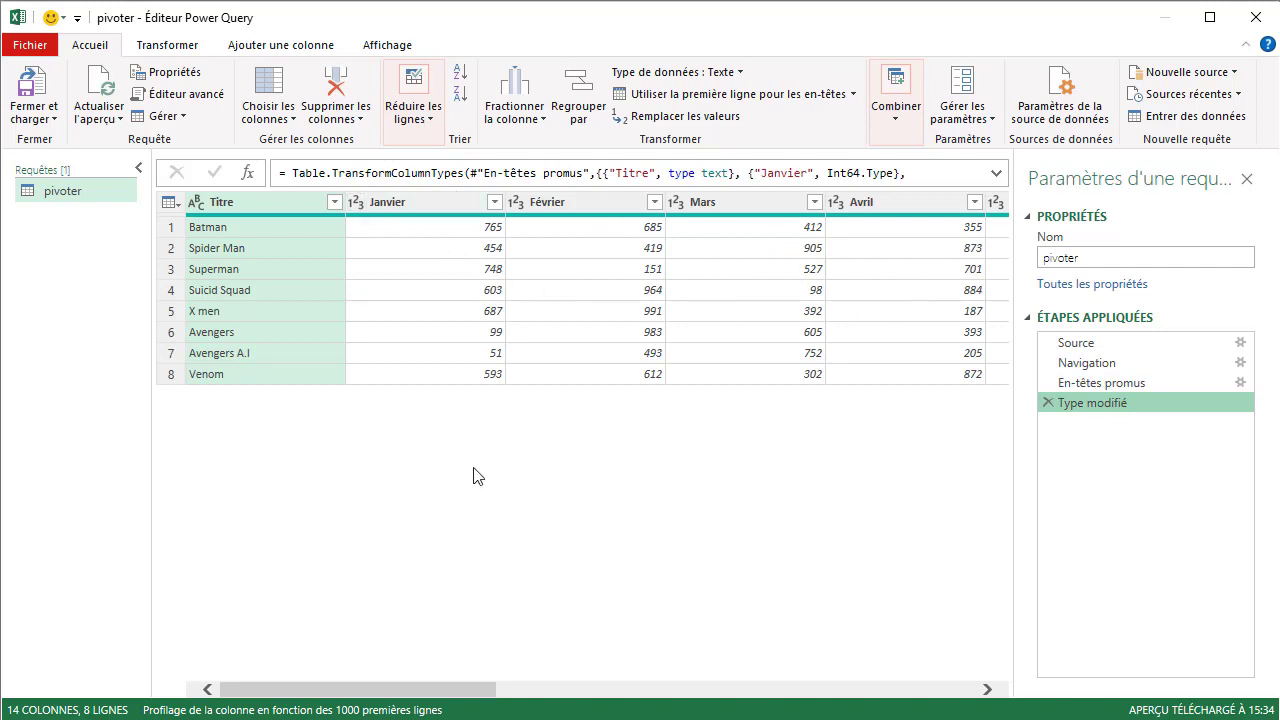
- Remove the Total column from the pivoter query
left_click_drag(405, 689, 953, 645)
left_click(926, 205)
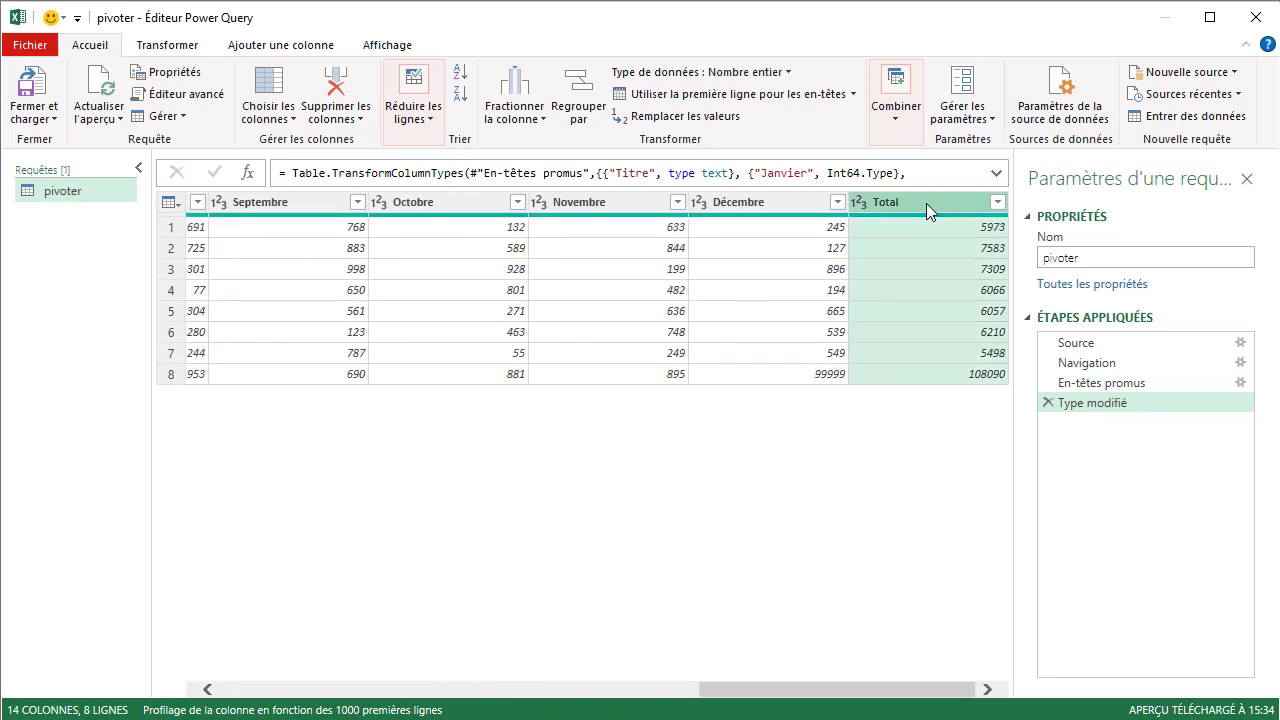
right_click(926, 203)
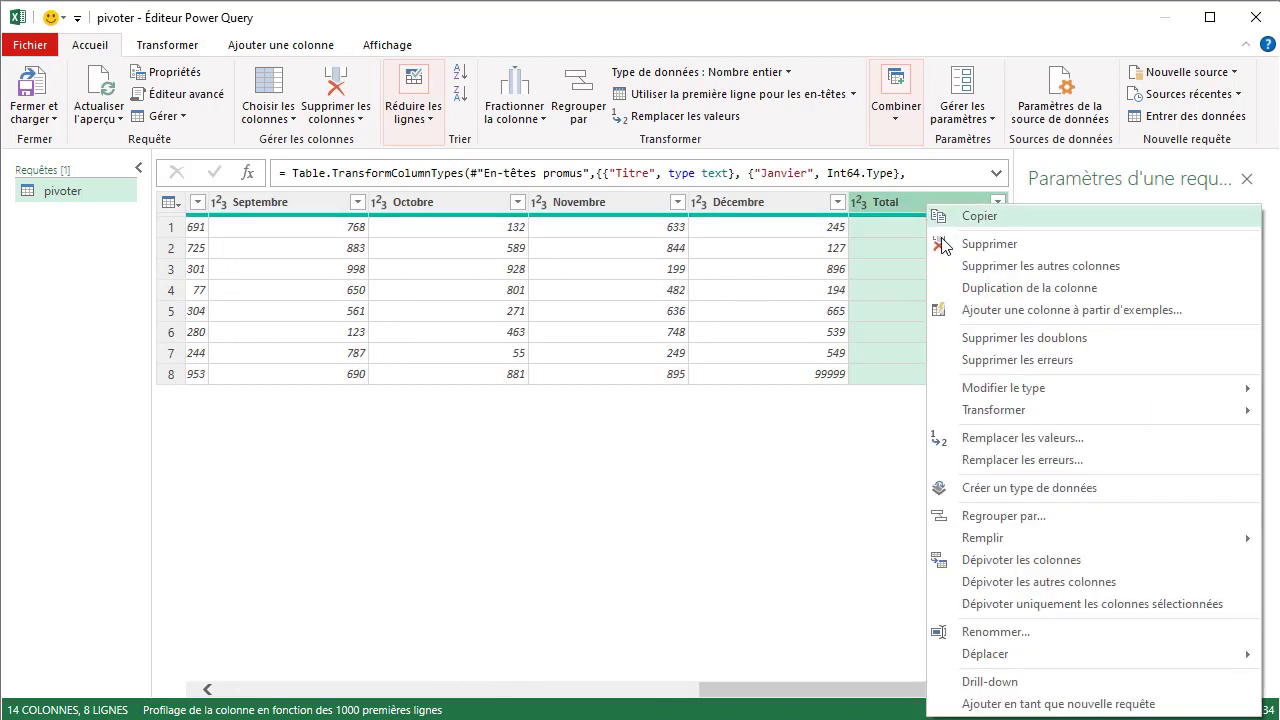
left_click(942, 247)
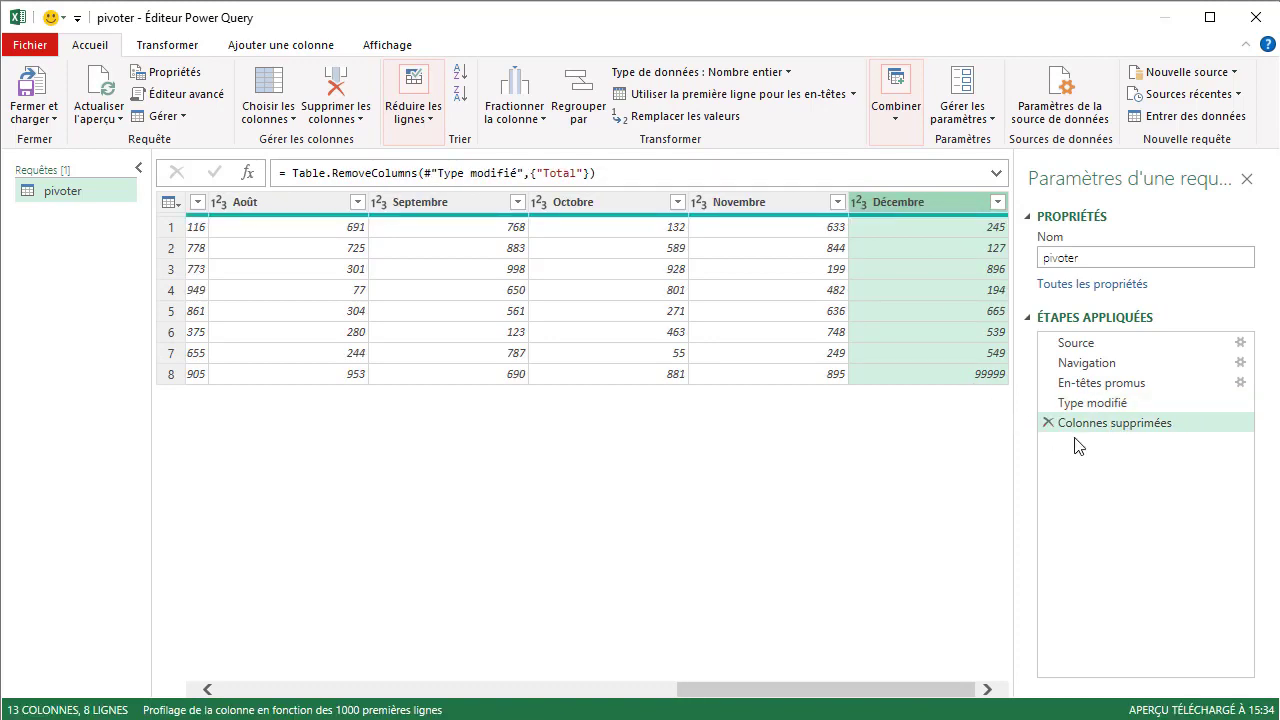
- Unpivot all columns other than Titre so the months become rows
left_click_drag(831, 691, 263, 707)
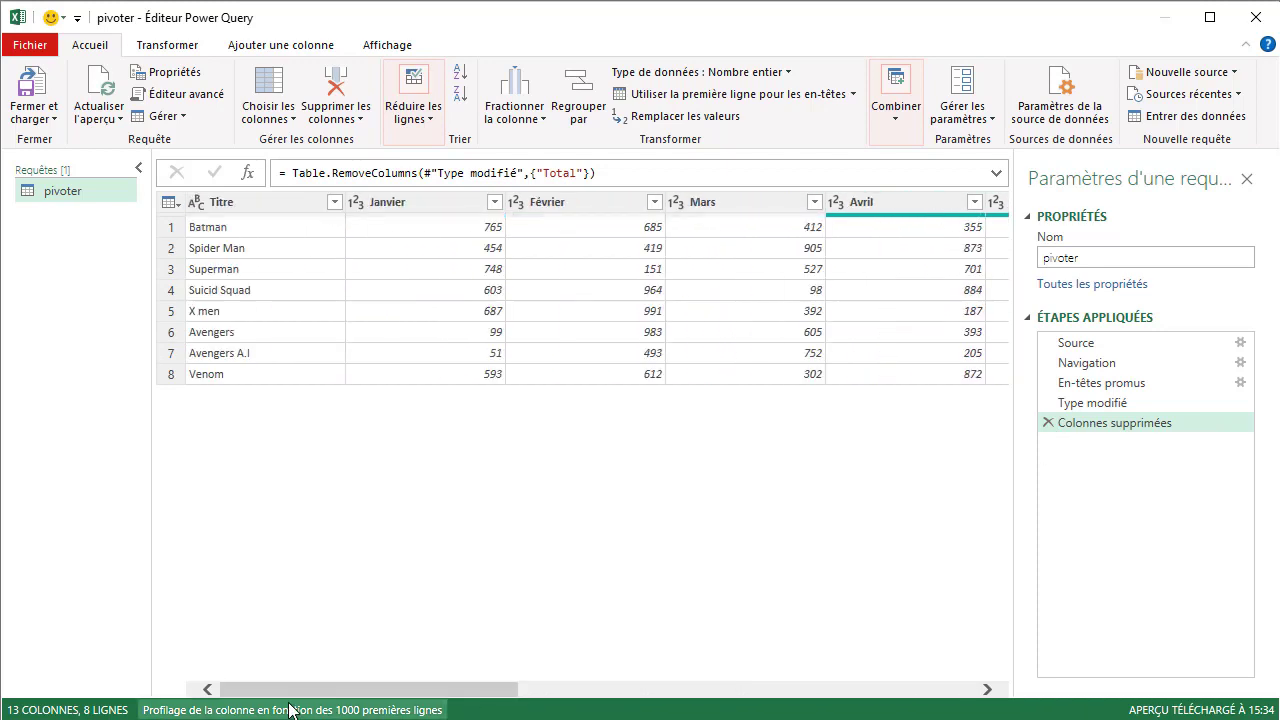
left_click(256, 206)
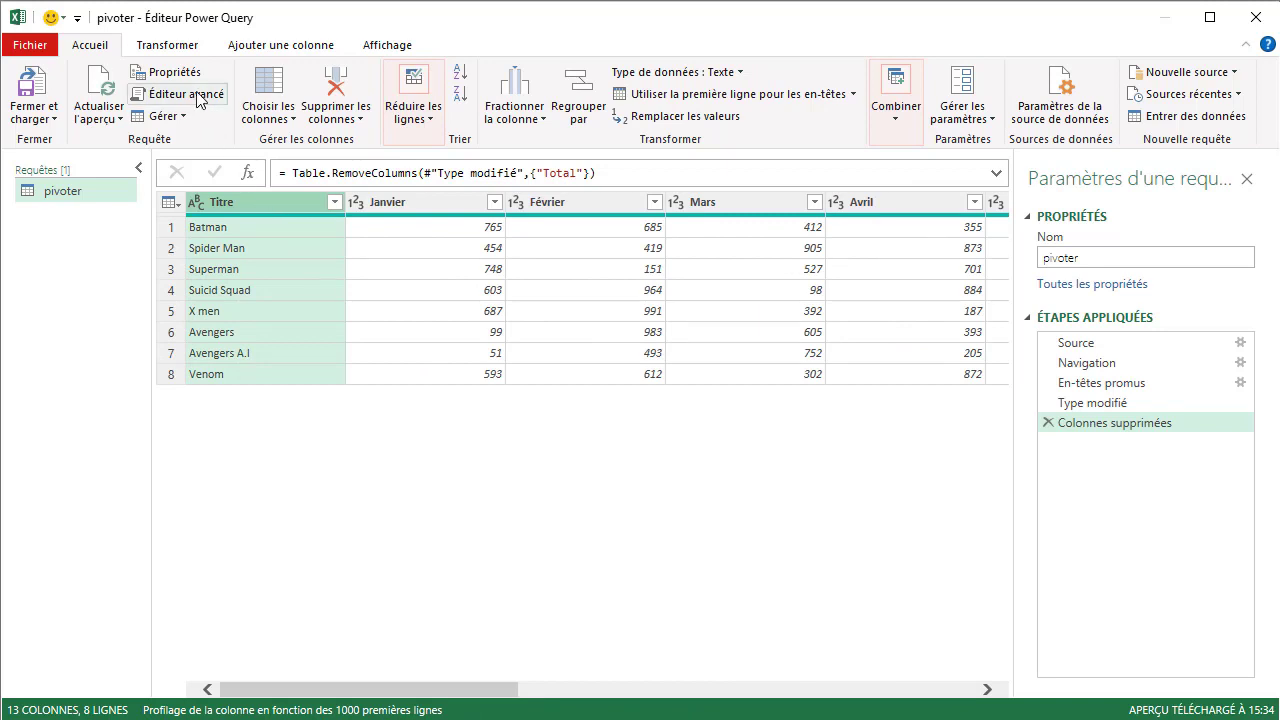
left_click(191, 52)
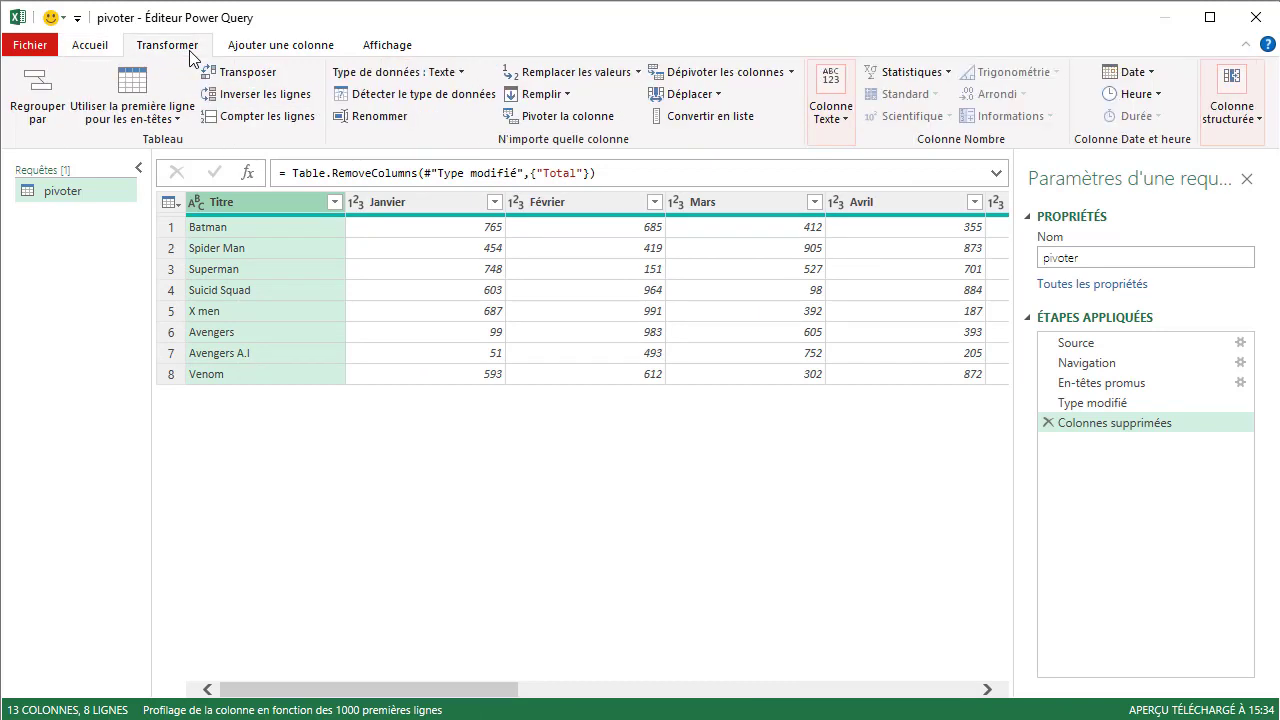
left_click(790, 74)
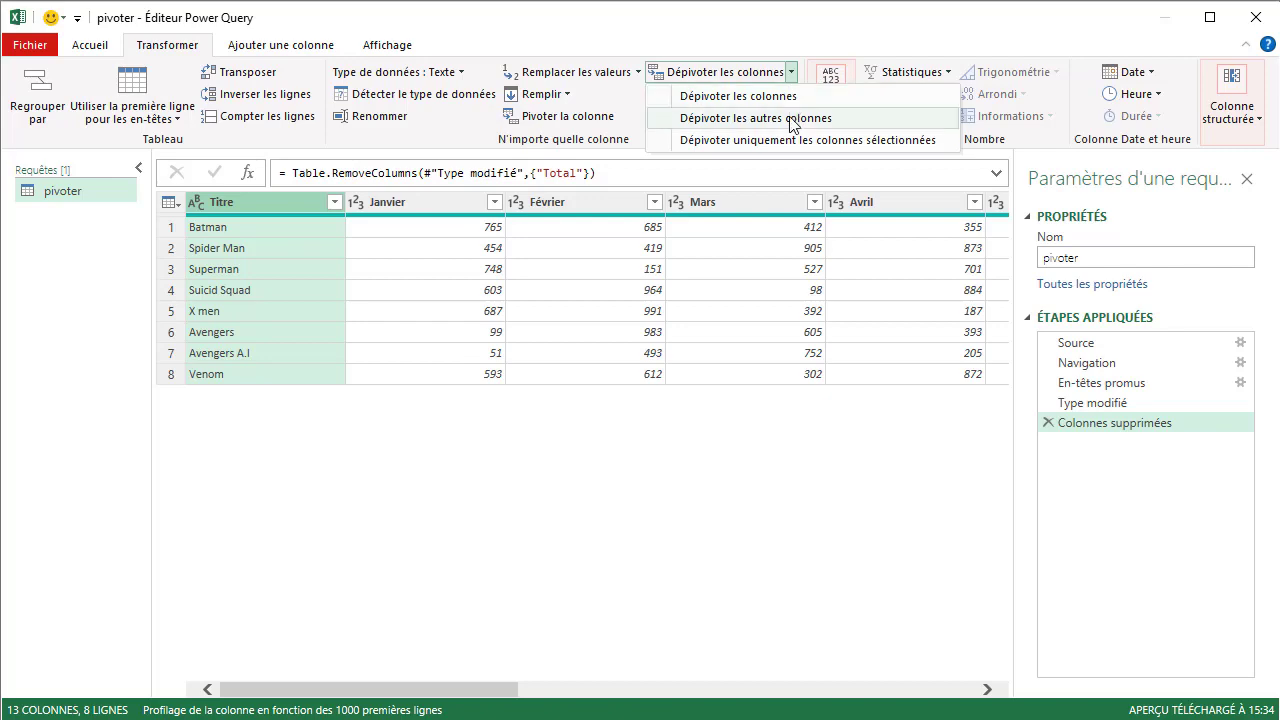
left_click(790, 119)
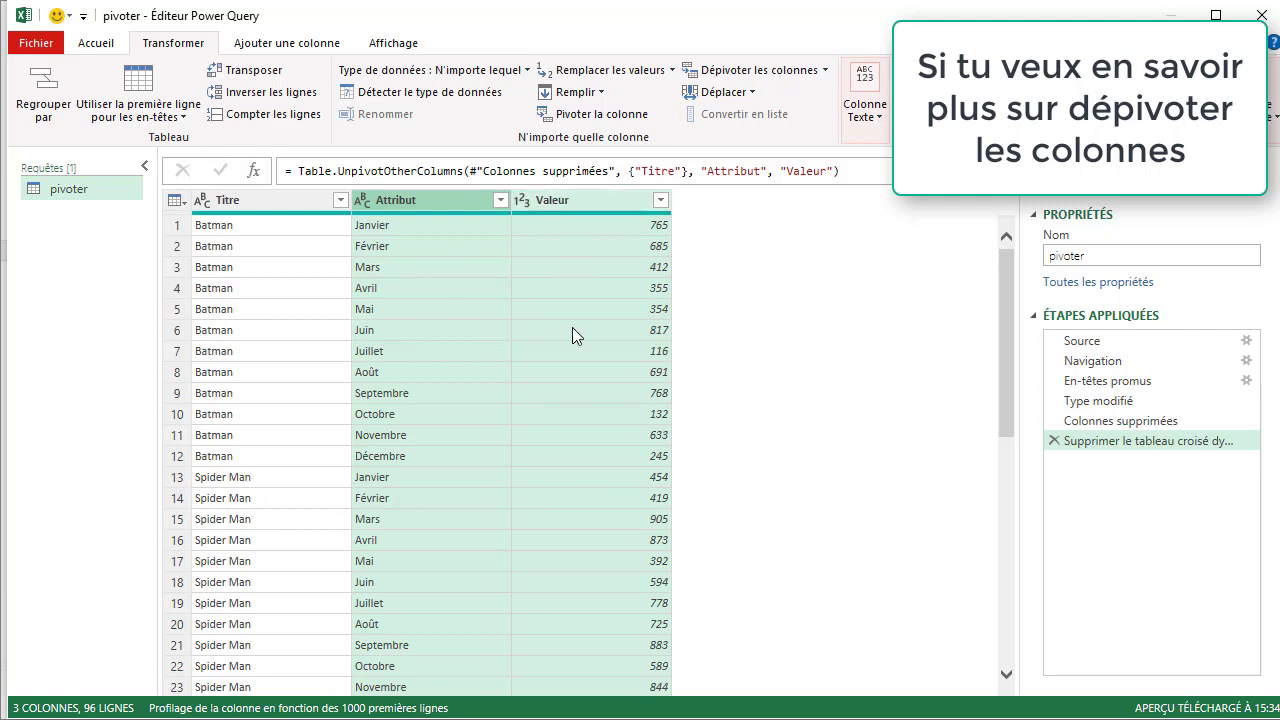
- Rename the Attribut column to Mois and the Valeur column to Montant
left_click(429, 201)
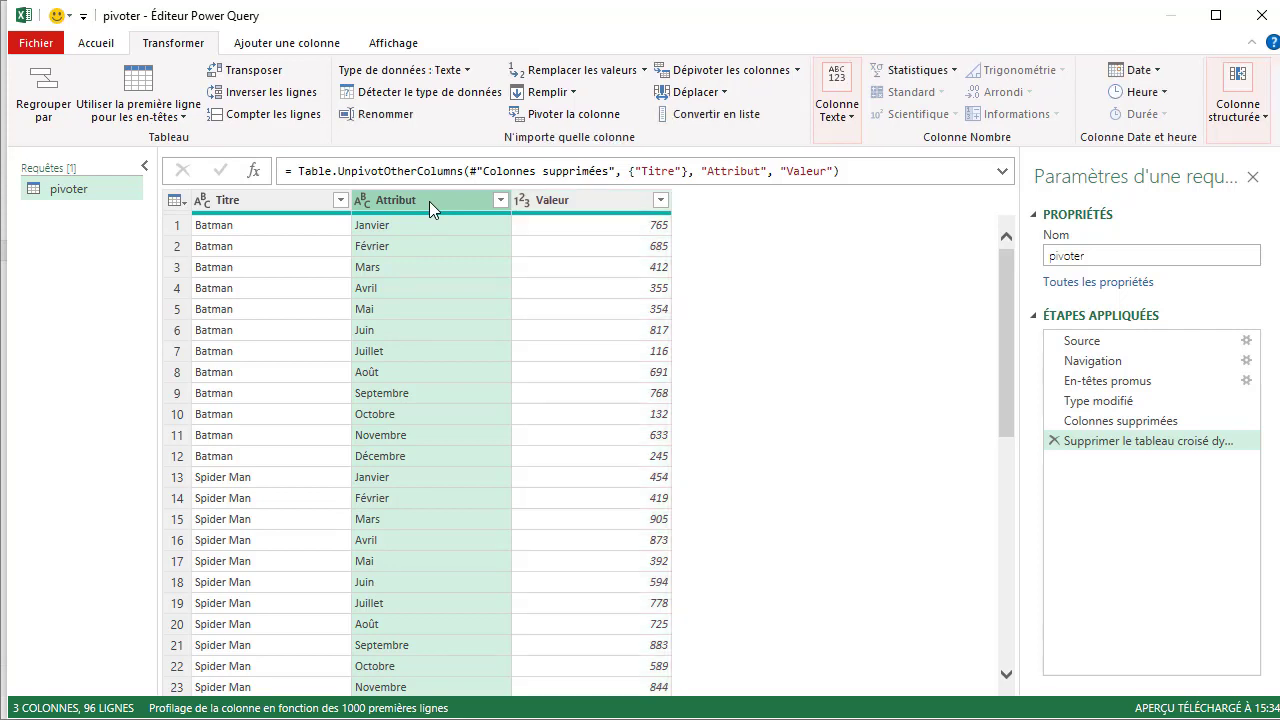
double_click(429, 201)
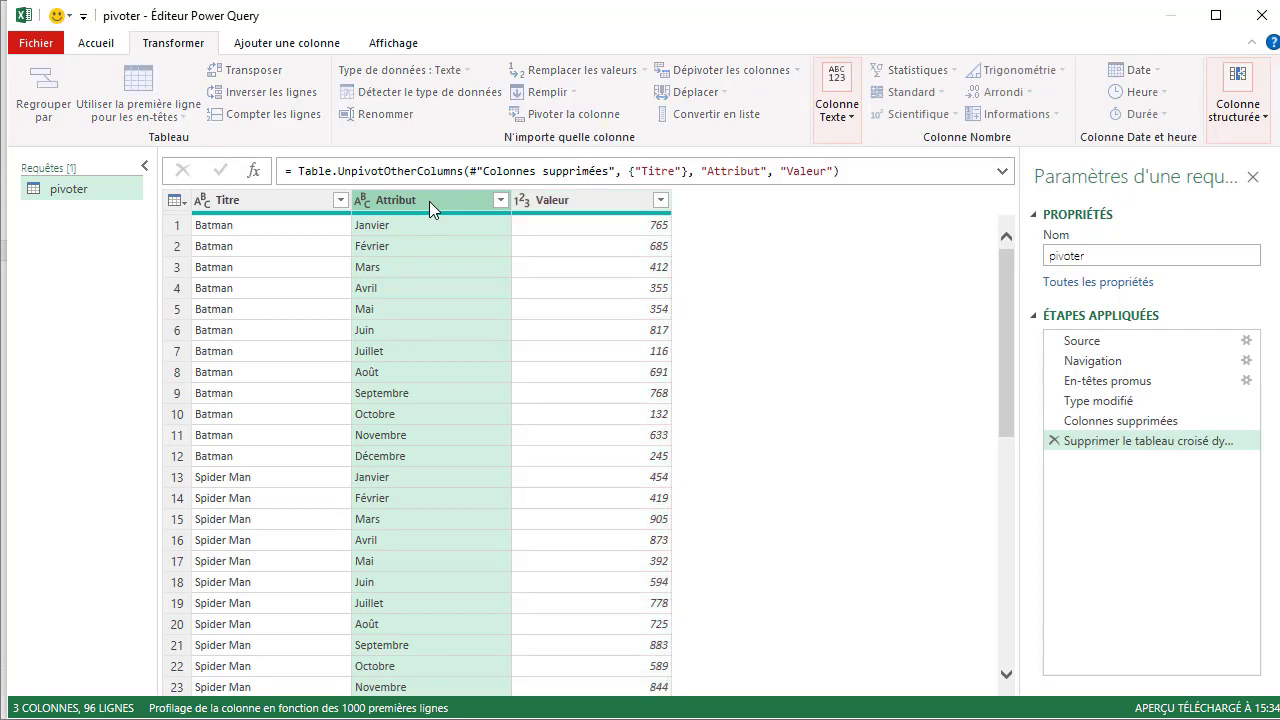
type("Mois")
key("Return")
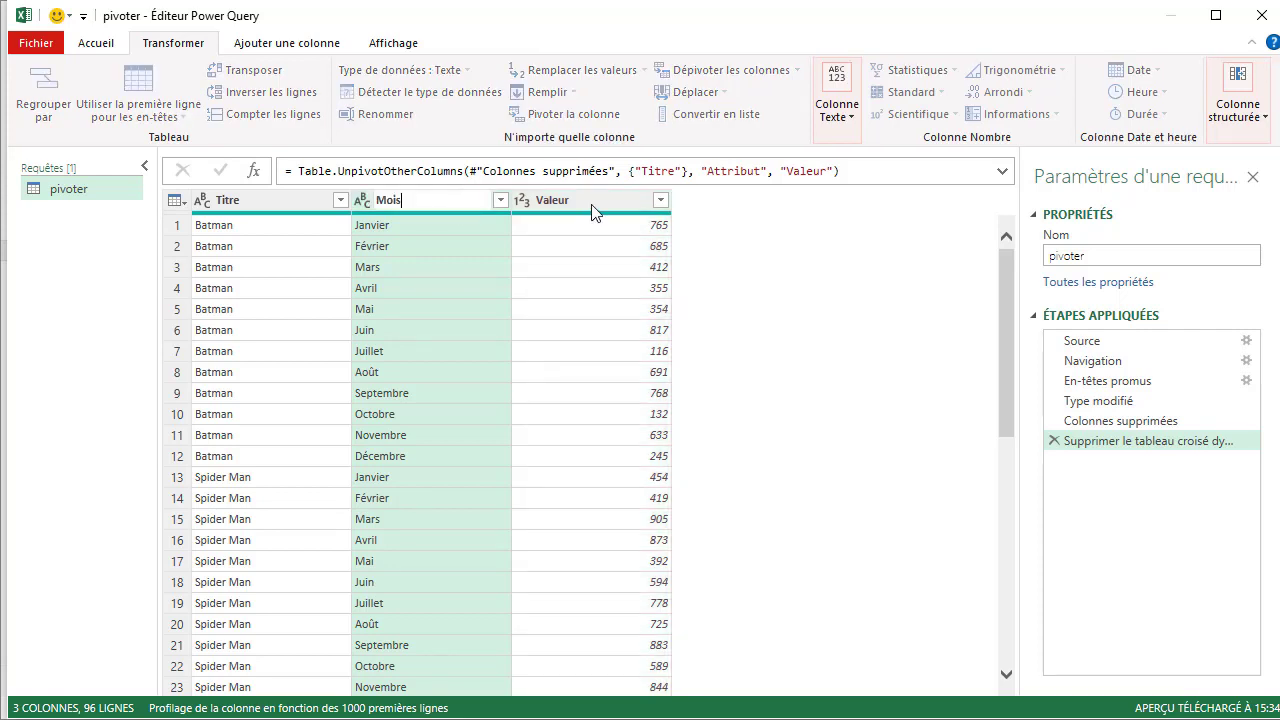
double_click(593, 204)
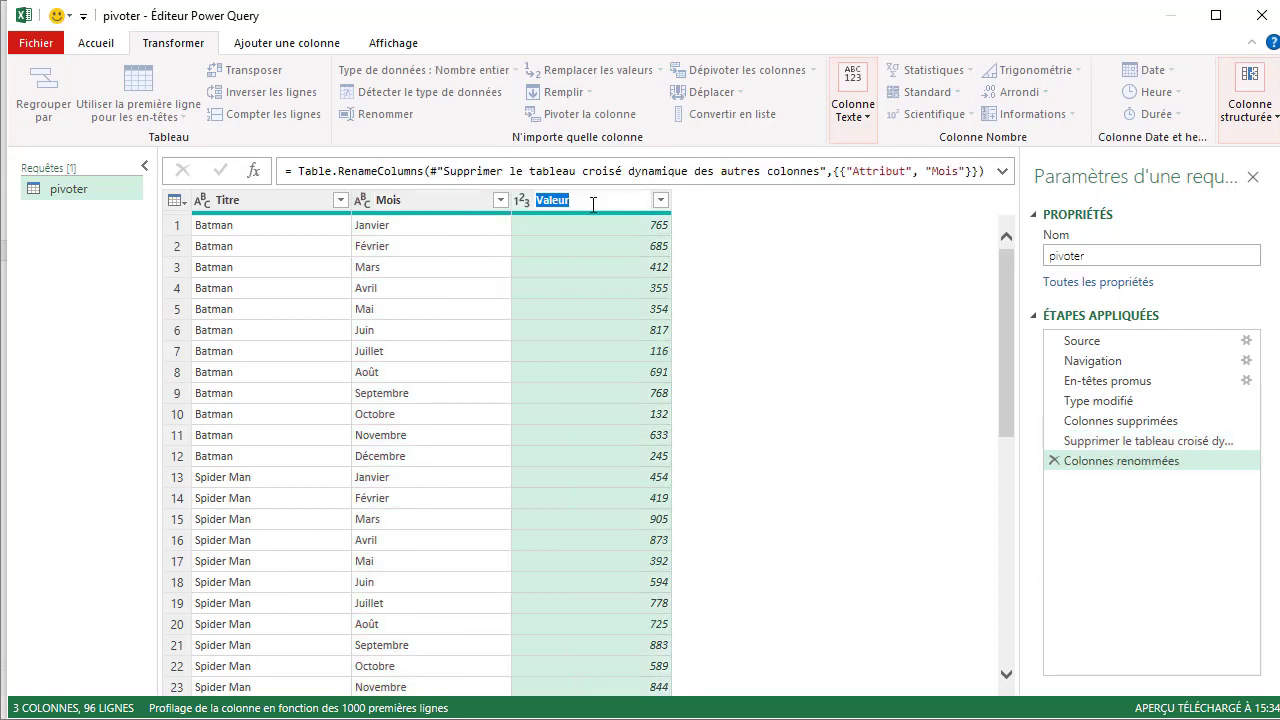
type("Montant")
key("Return")
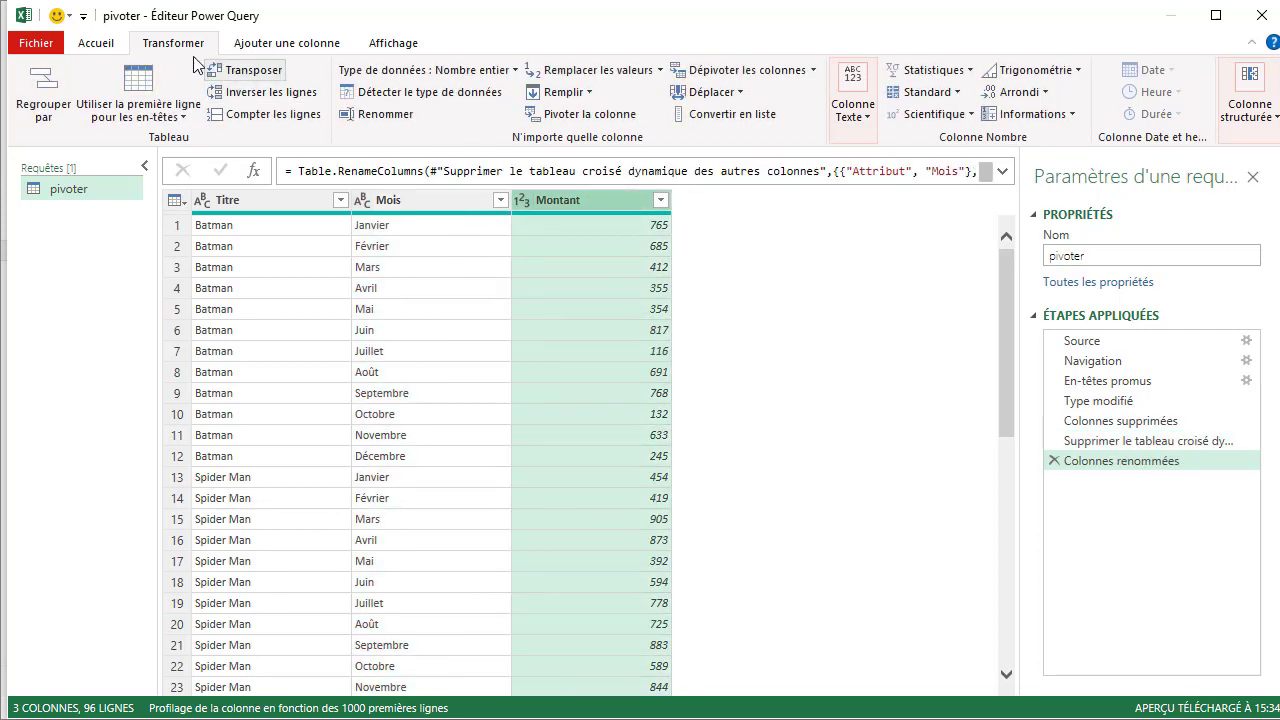
- Close the query editor and load the query as a PivotTable report in the existing worksheet at cell A1
left_click(97, 43)
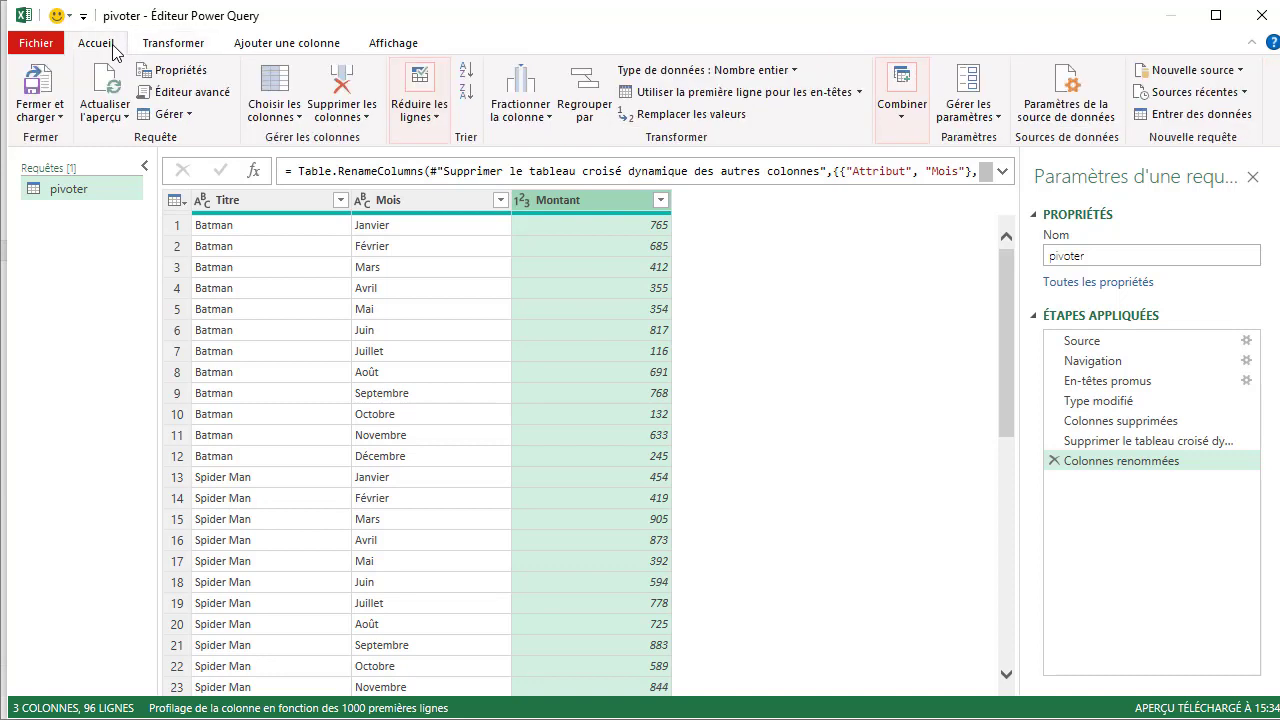
left_click(58, 122)
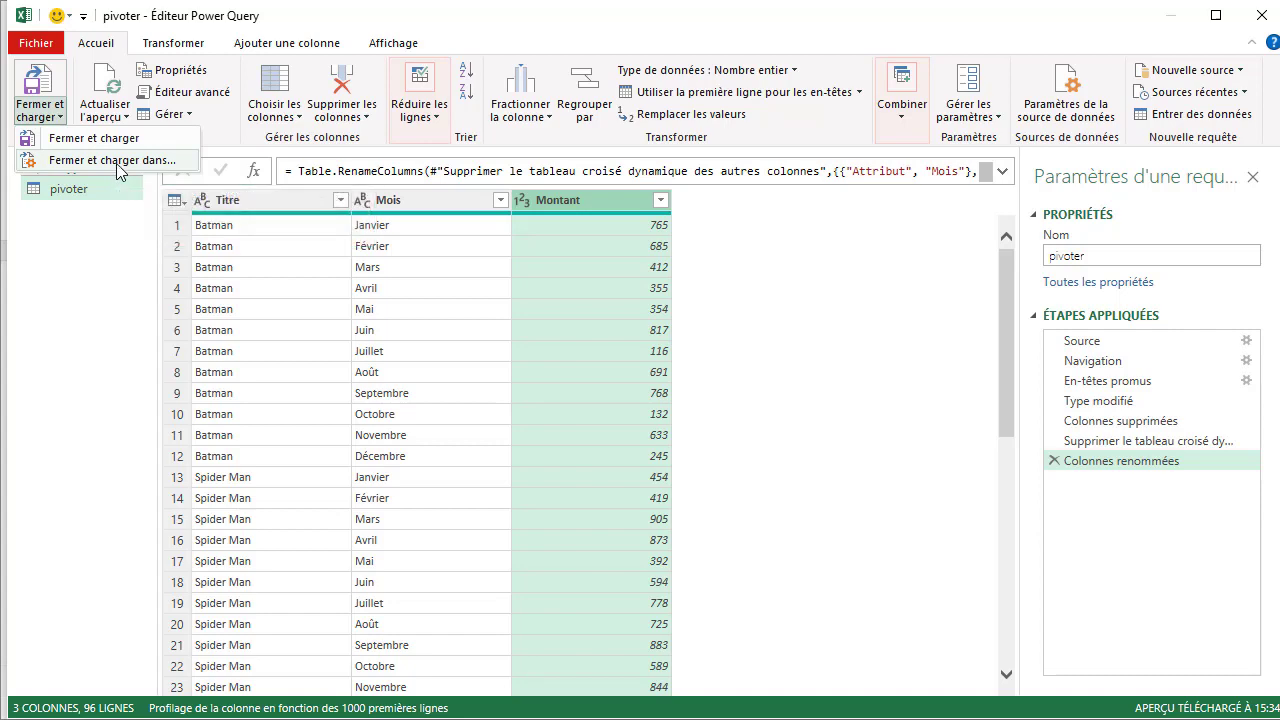
left_click(112, 161)
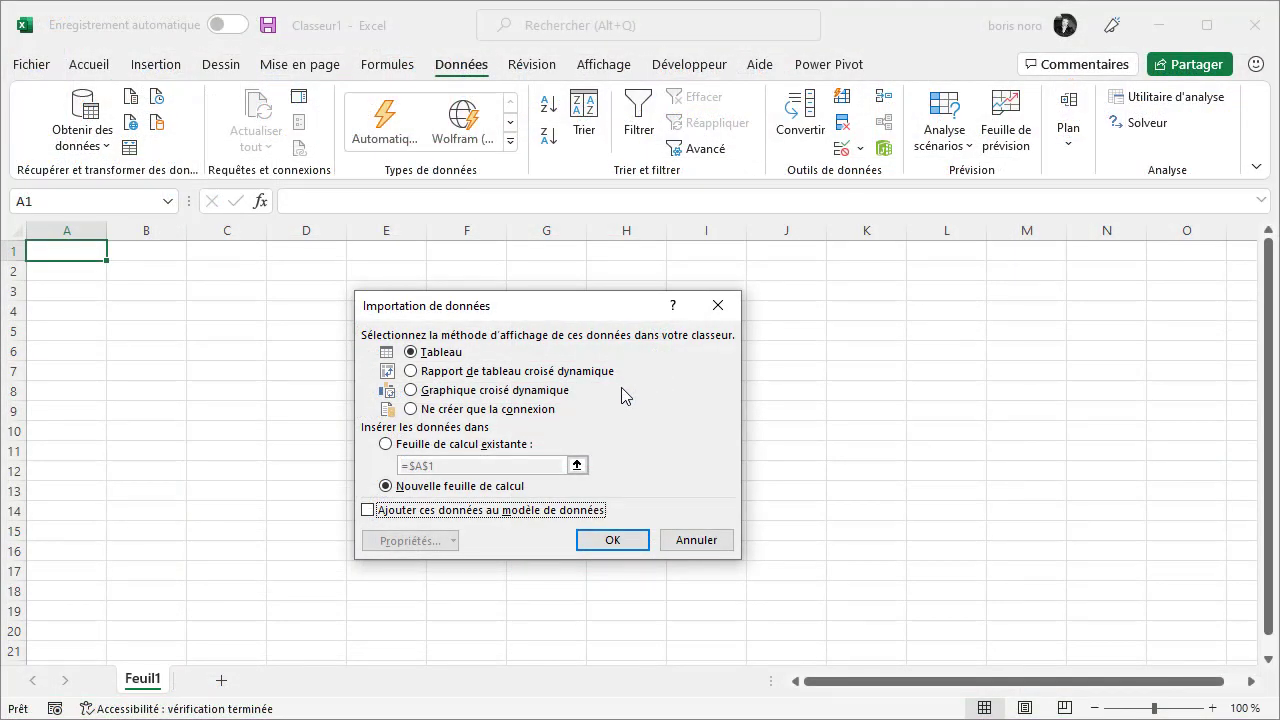
left_click(411, 372)
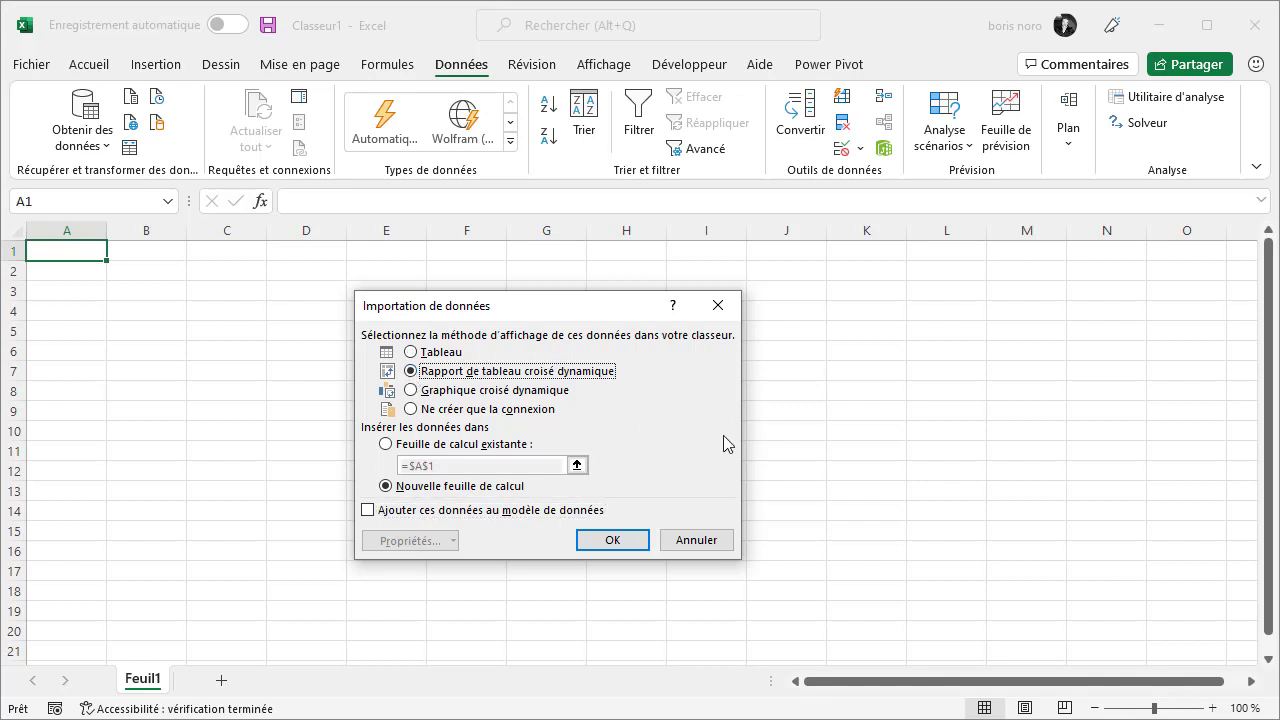
left_click(386, 444)
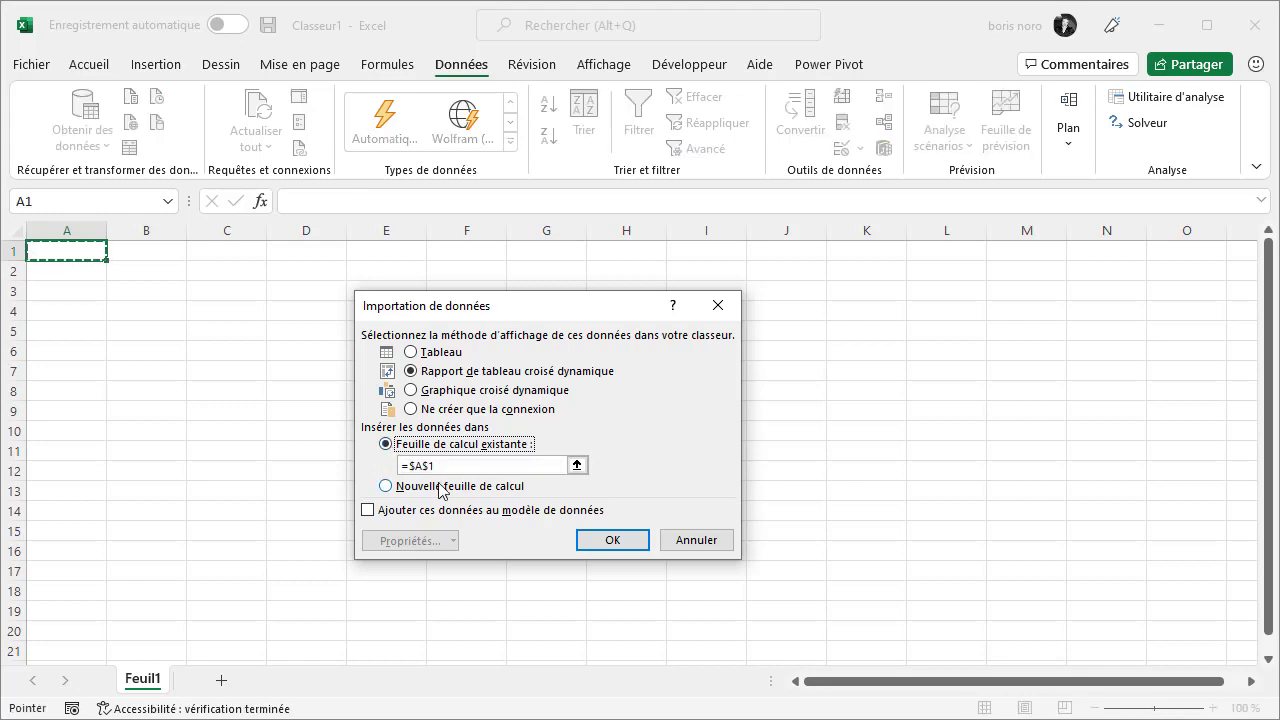
left_click(614, 541)
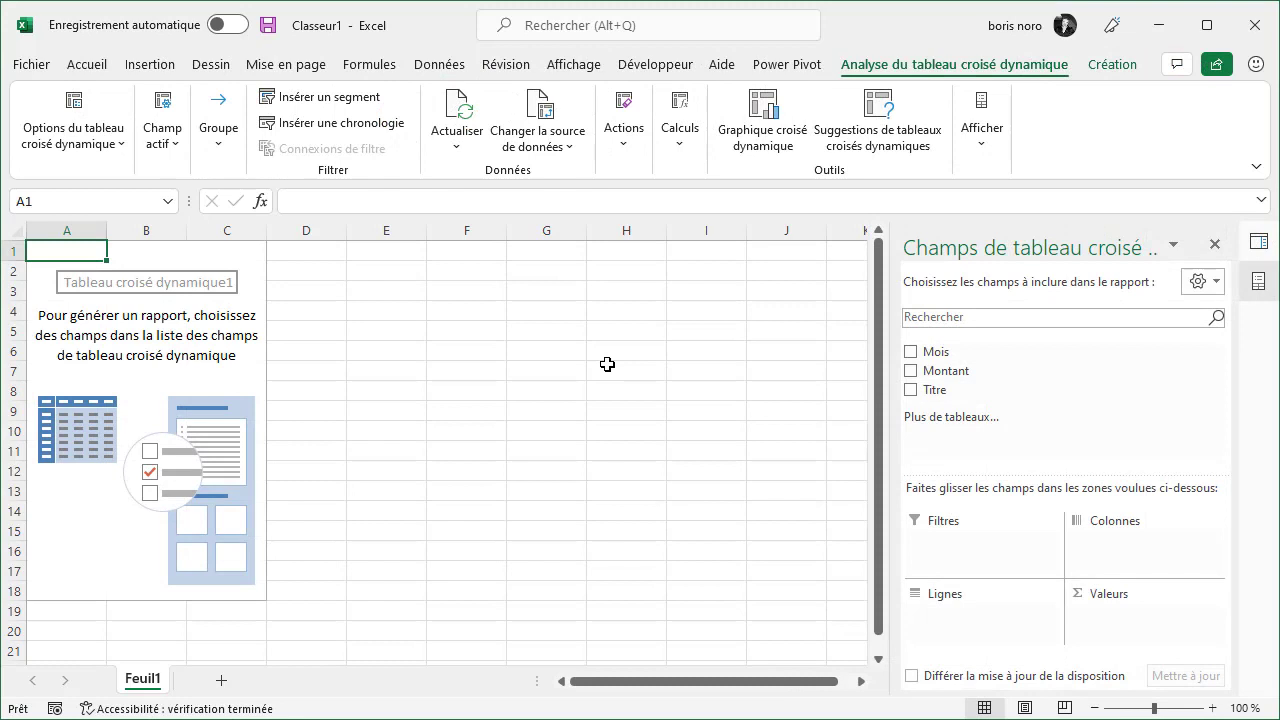
- Add Titre to the PivotTable rows and Montant to its values as a sum
left_click(910, 391)
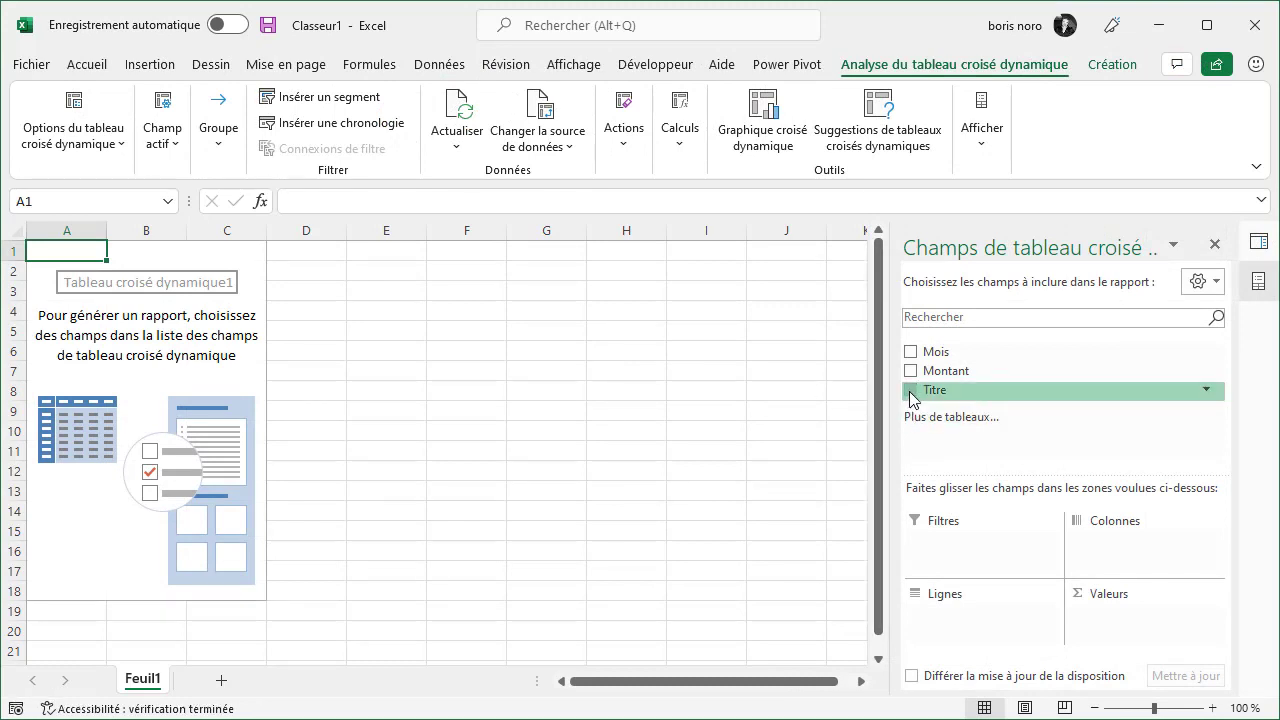
left_click(910, 371)
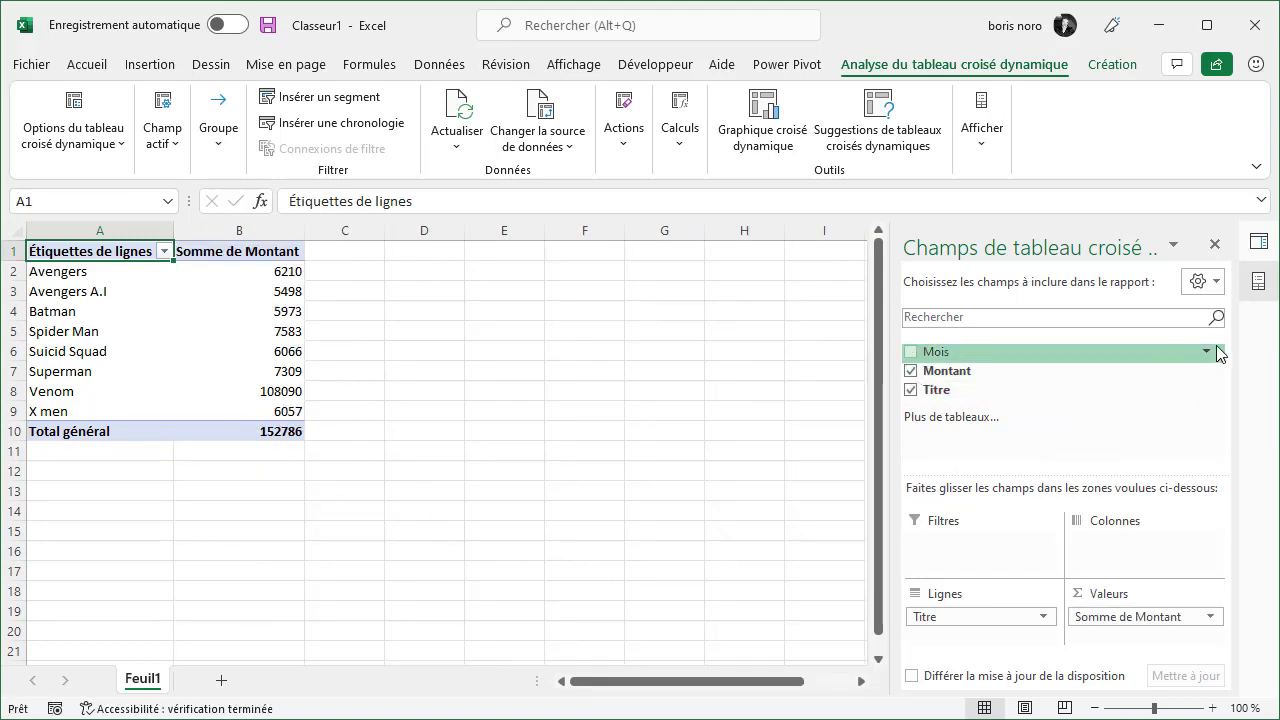
- Show the workbook's queries, preview the pivoter query's data and details, and open it for editing
left_click(1258, 252)
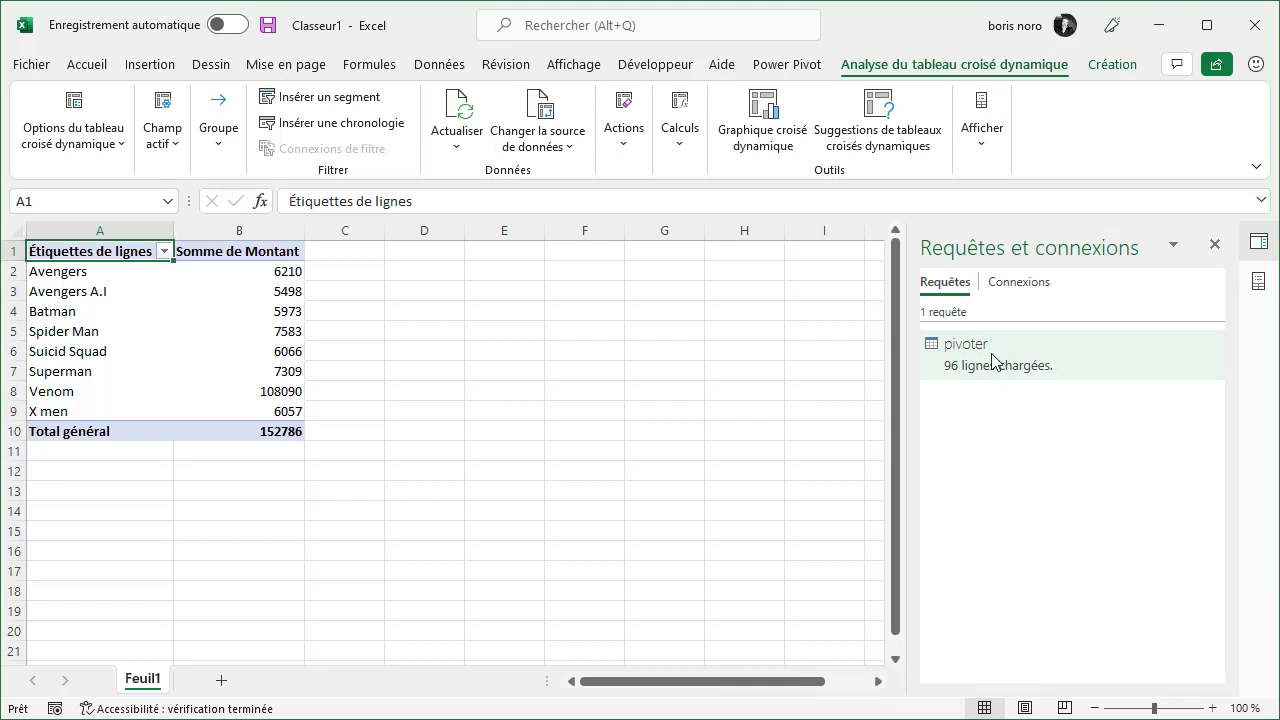
mouse_move(948, 387)
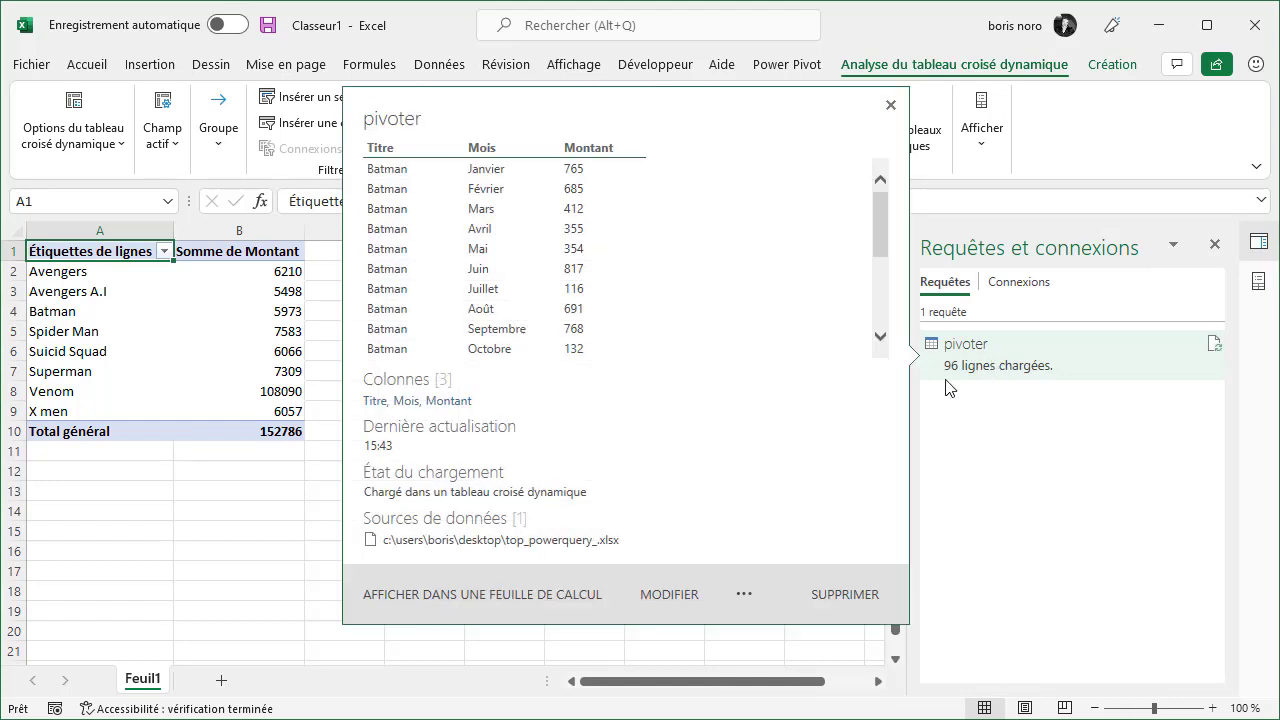
left_click(666, 596)
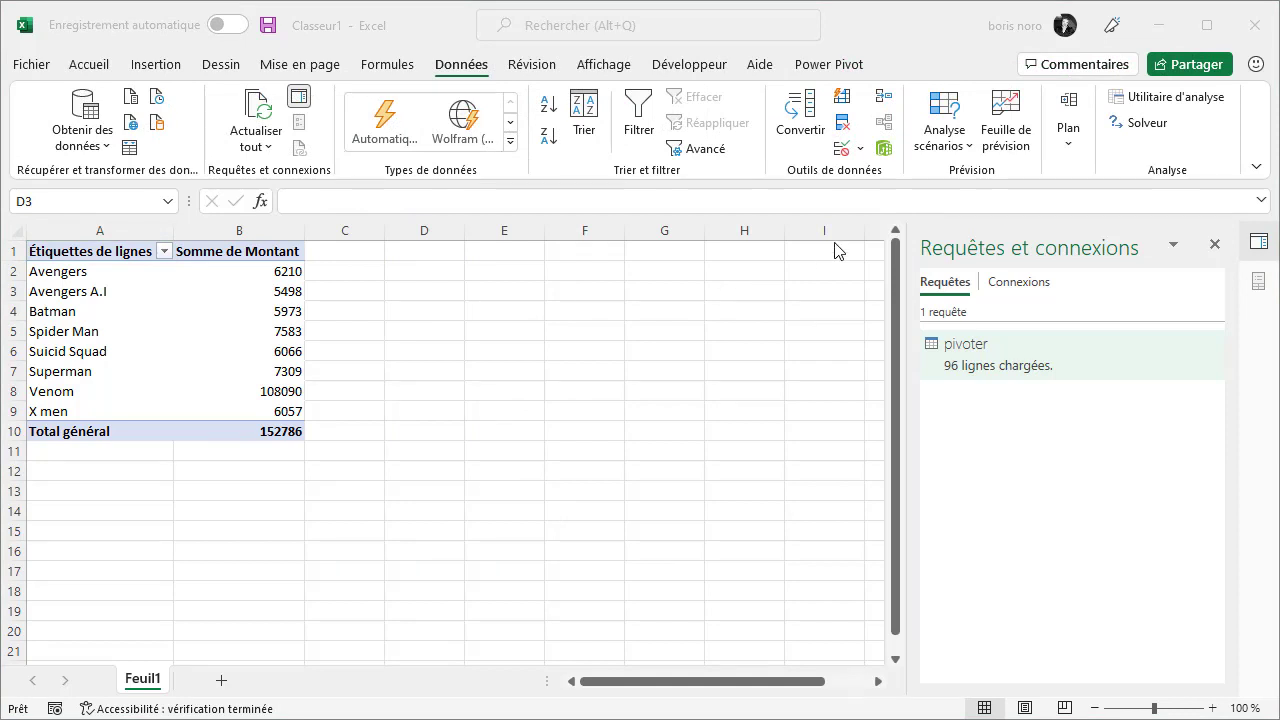
- Switch to top_powerquery_.xlsx, set the X men amount for Janvier on the pivoter sheet to 100000, and save the workbook
left_click(1158, 31)
left_click(15, 351)
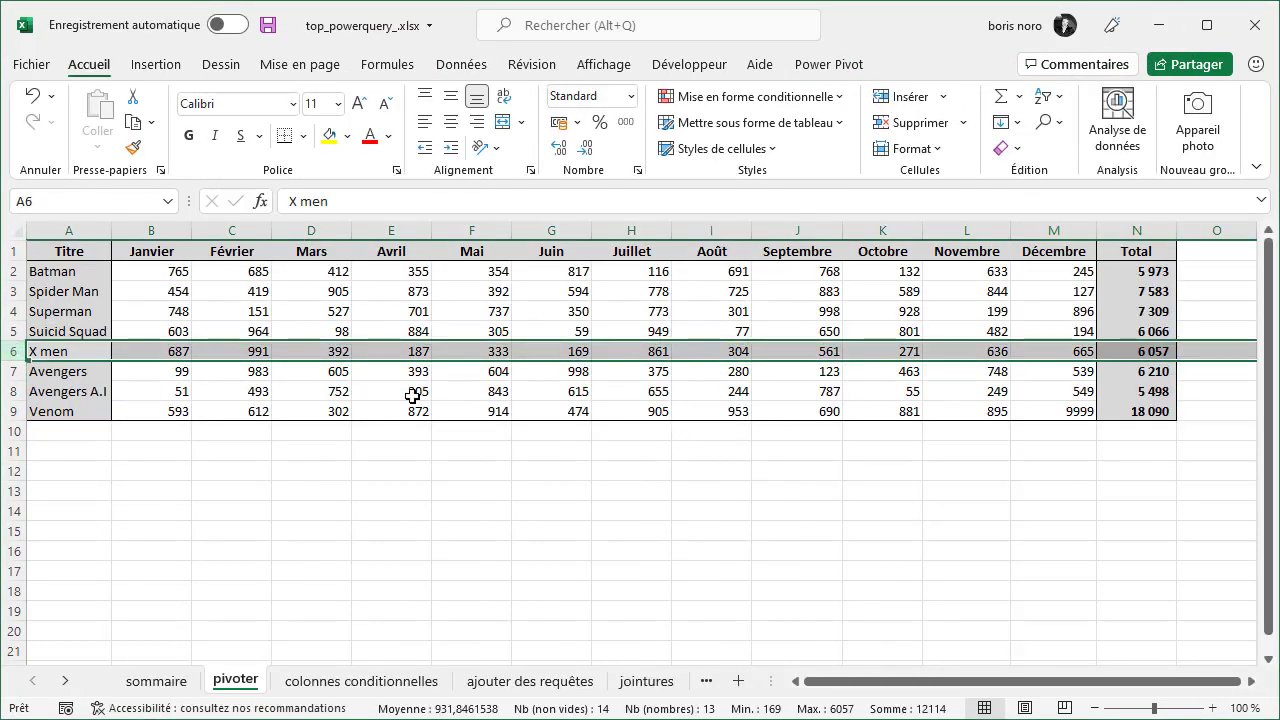
left_click(170, 350)
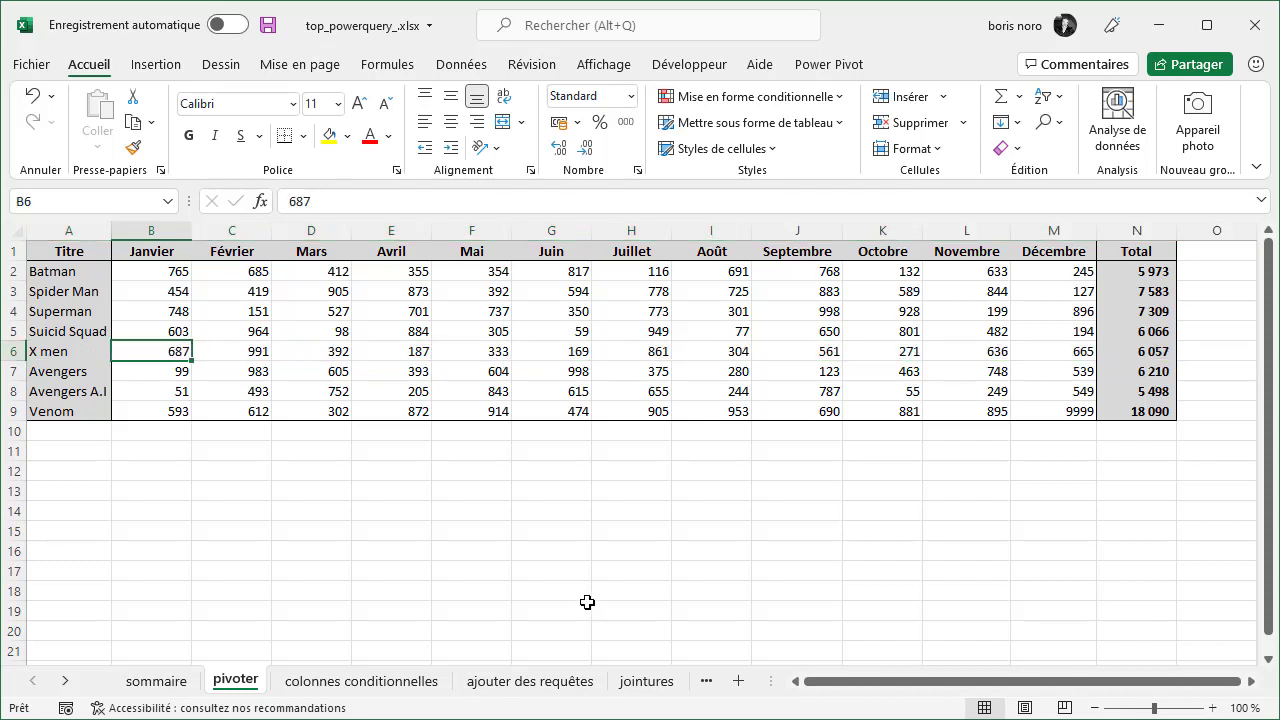
type("100000")
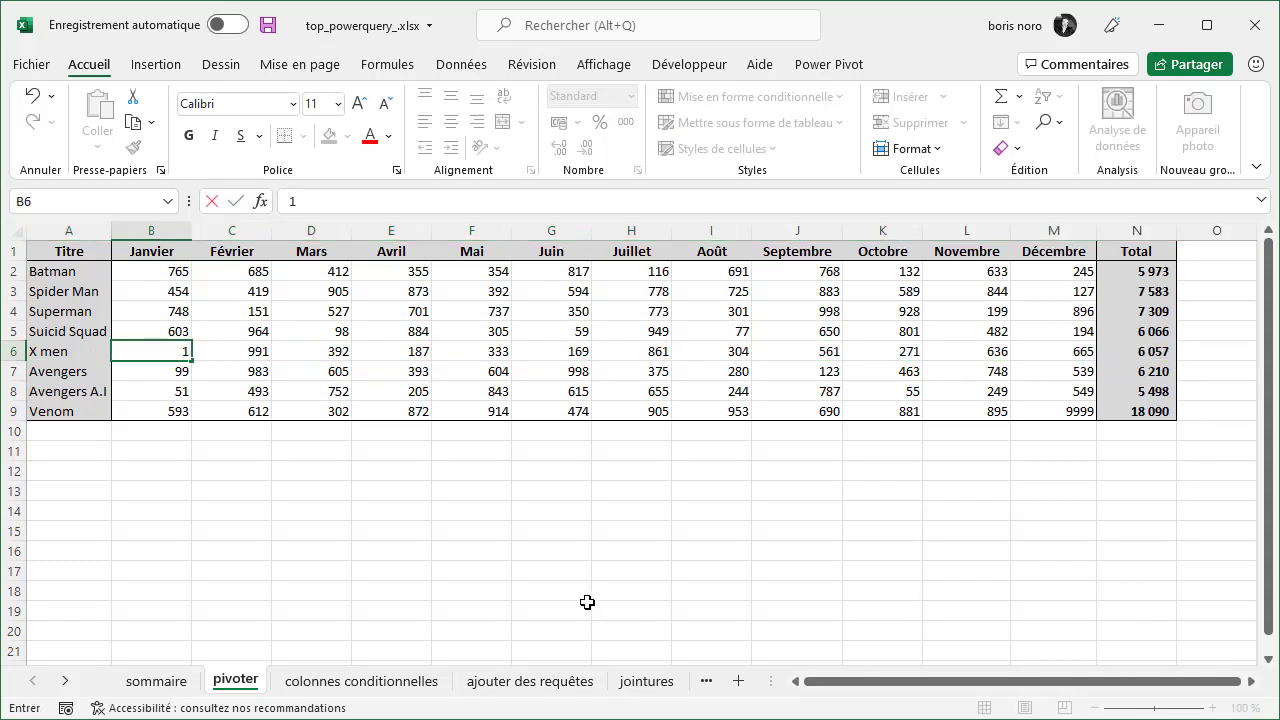
left_click(587, 602)
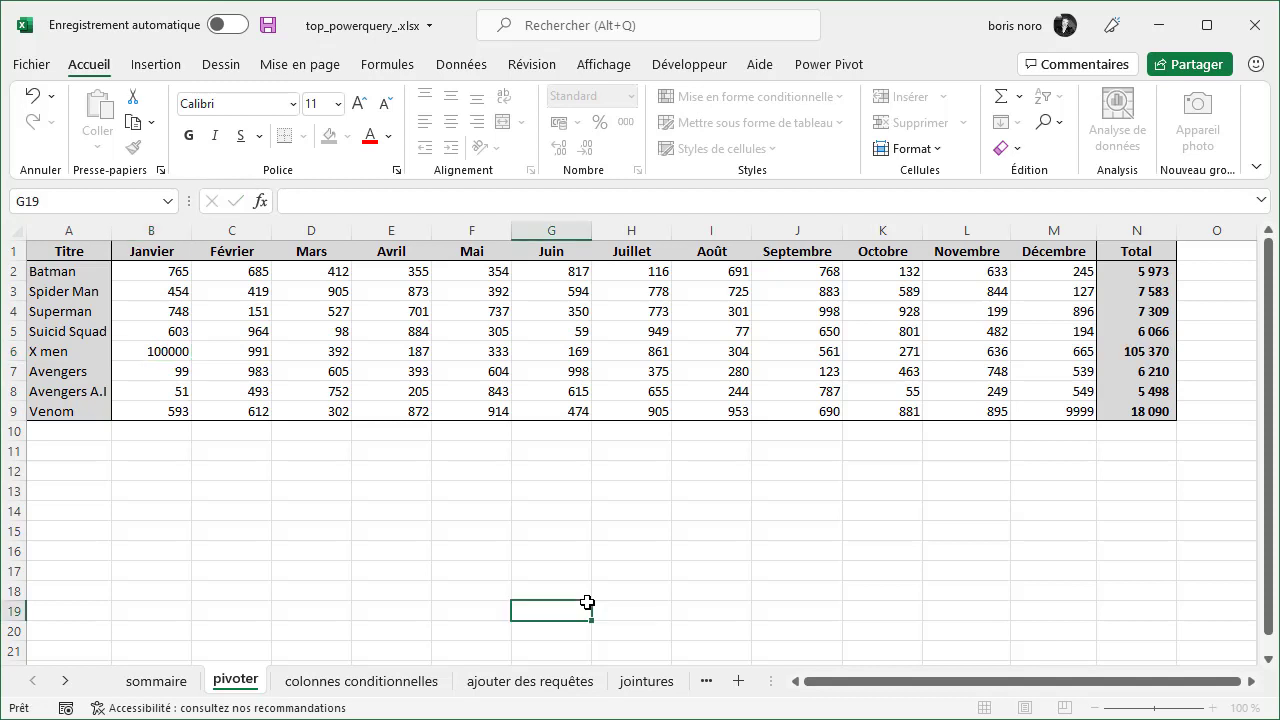
left_click(268, 28)
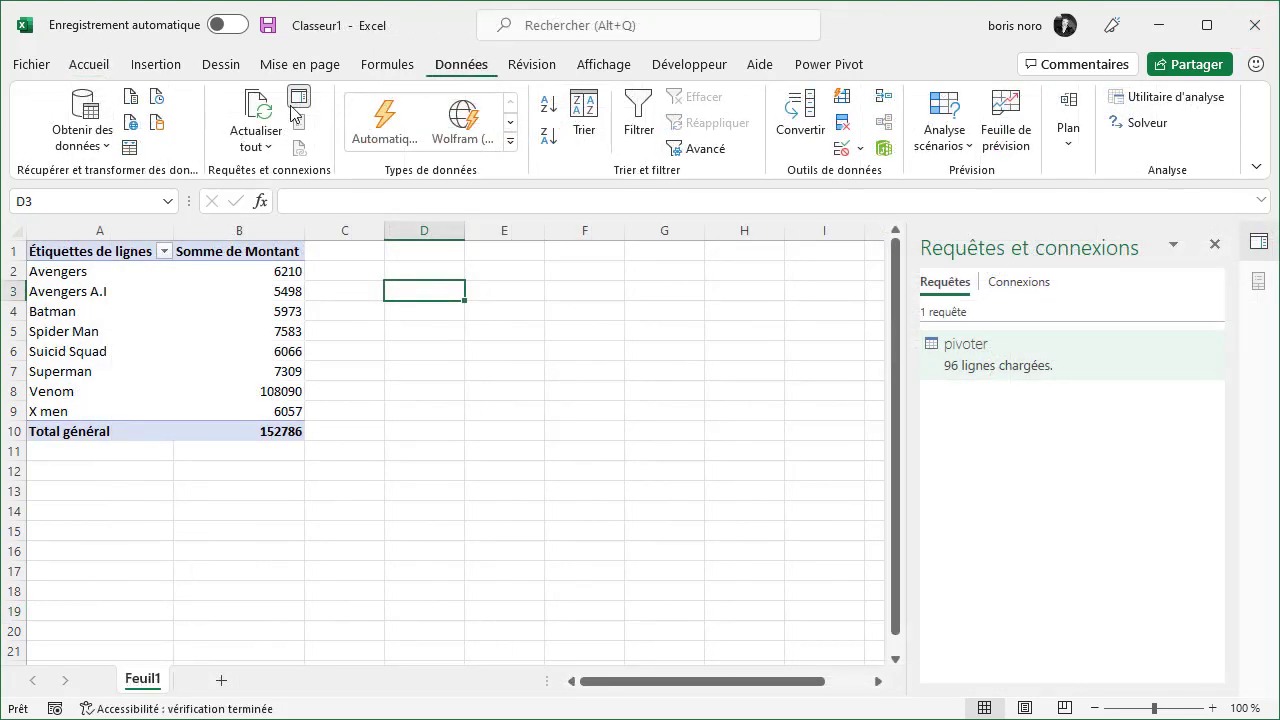
- Refresh all data in Classeur1 and check the X men row in the PivotTable
left_click(259, 118)
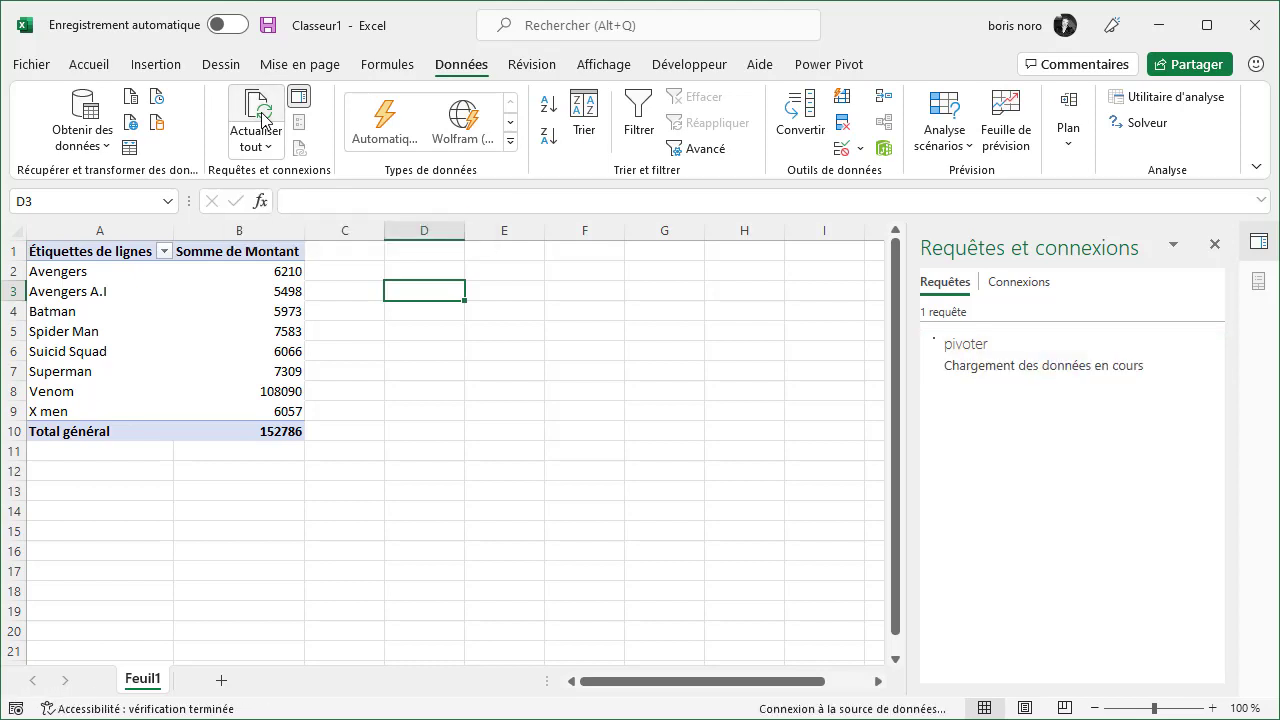
left_click(270, 413)
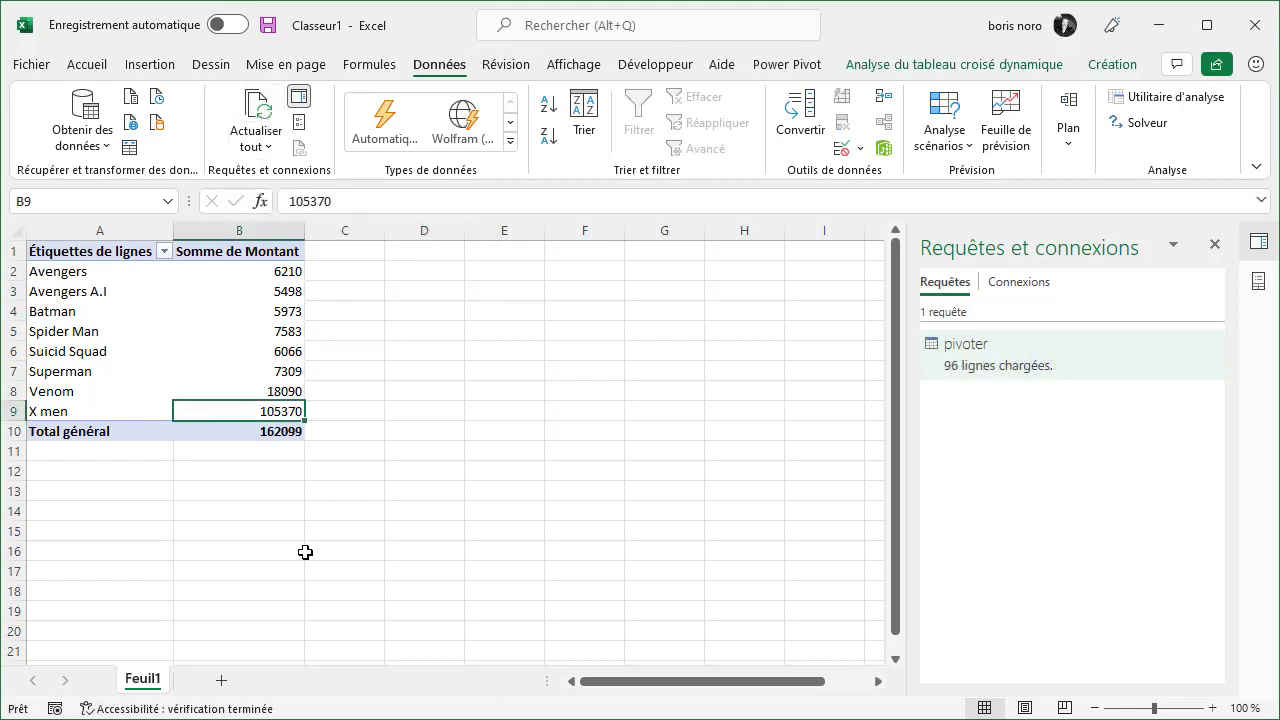
left_click(80, 411)
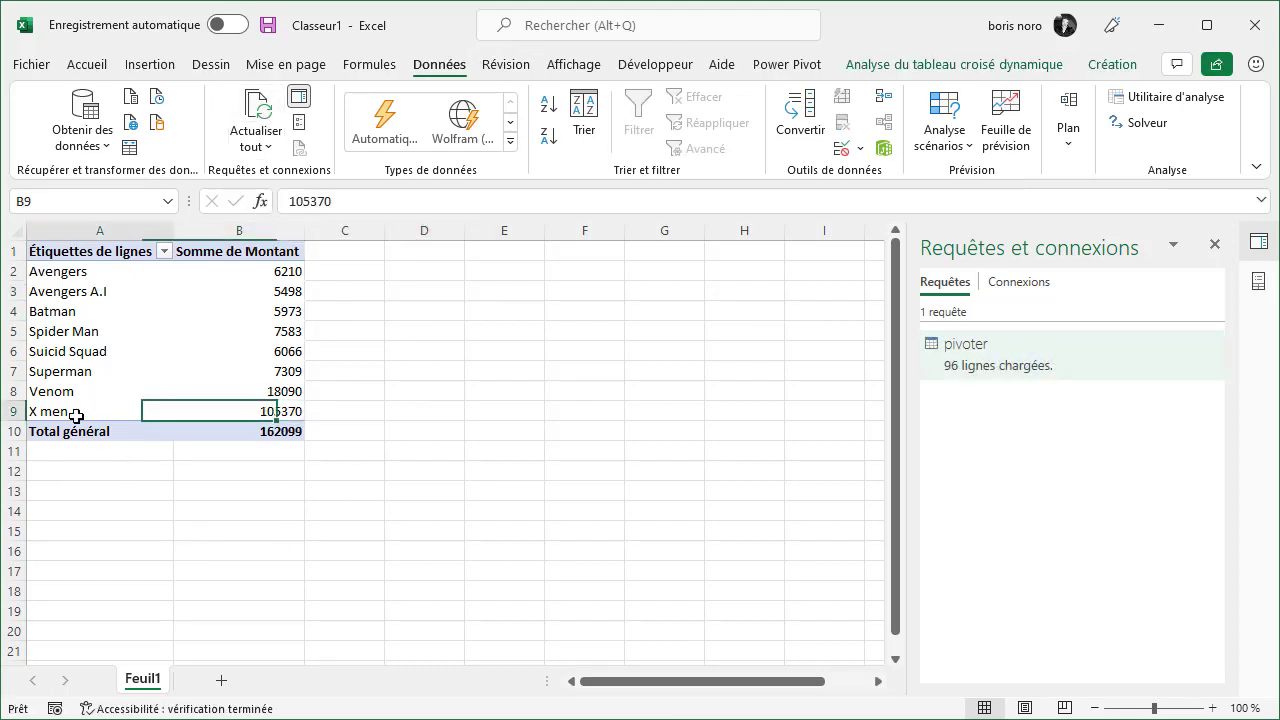
left_click(586, 451)
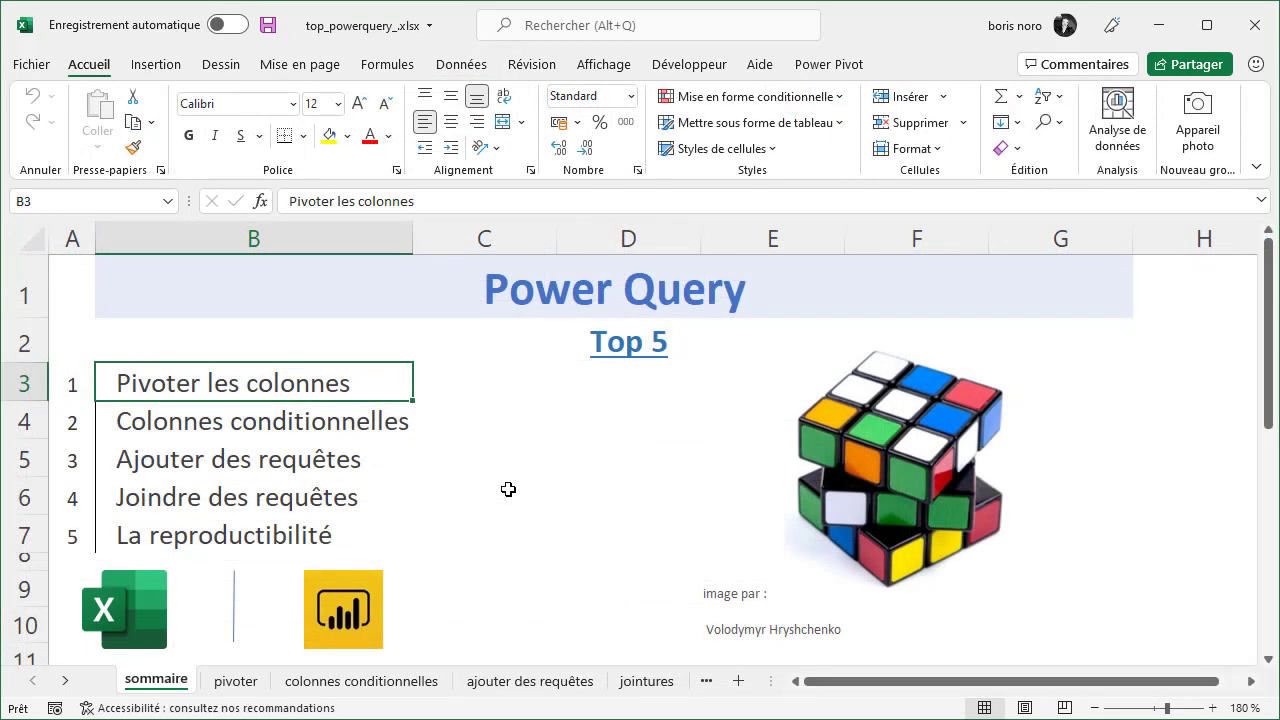
- Open the colonnes conditionnelles sheet of top_powerquery_.xlsx and examine the layout of its stacked film titles and Mois/Montant tables
left_click(135, 422)
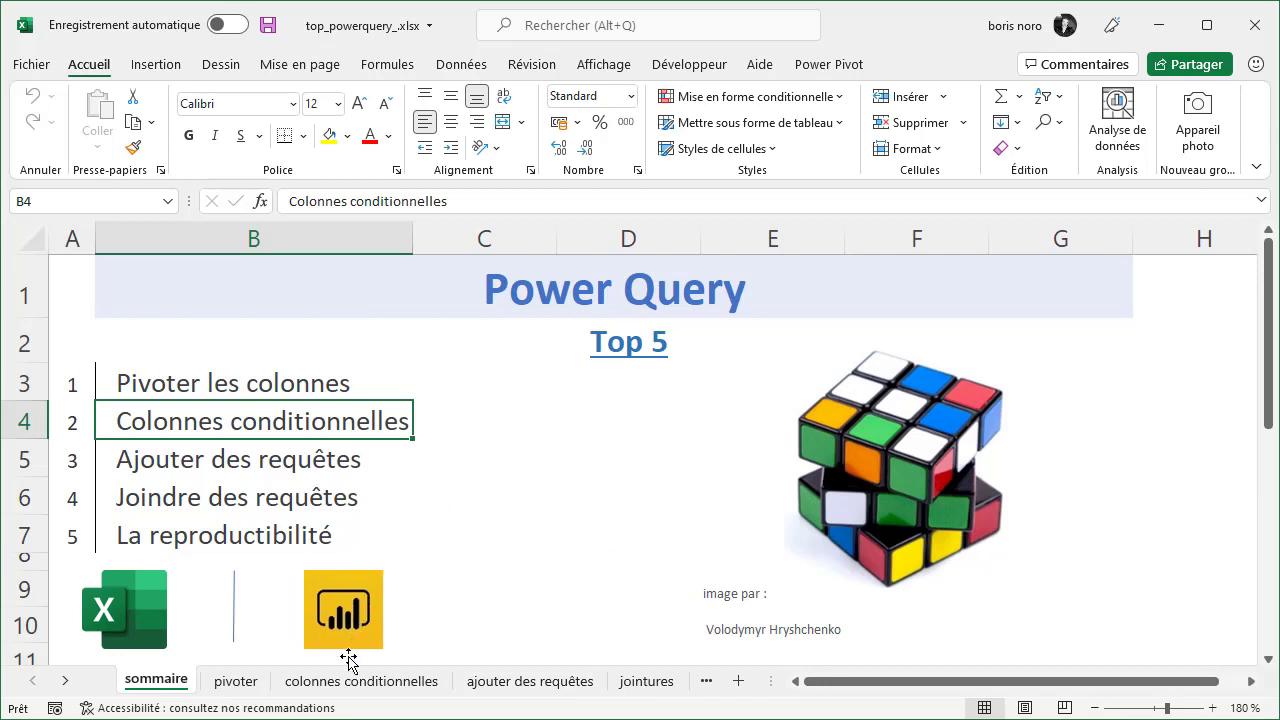
left_click(358, 684)
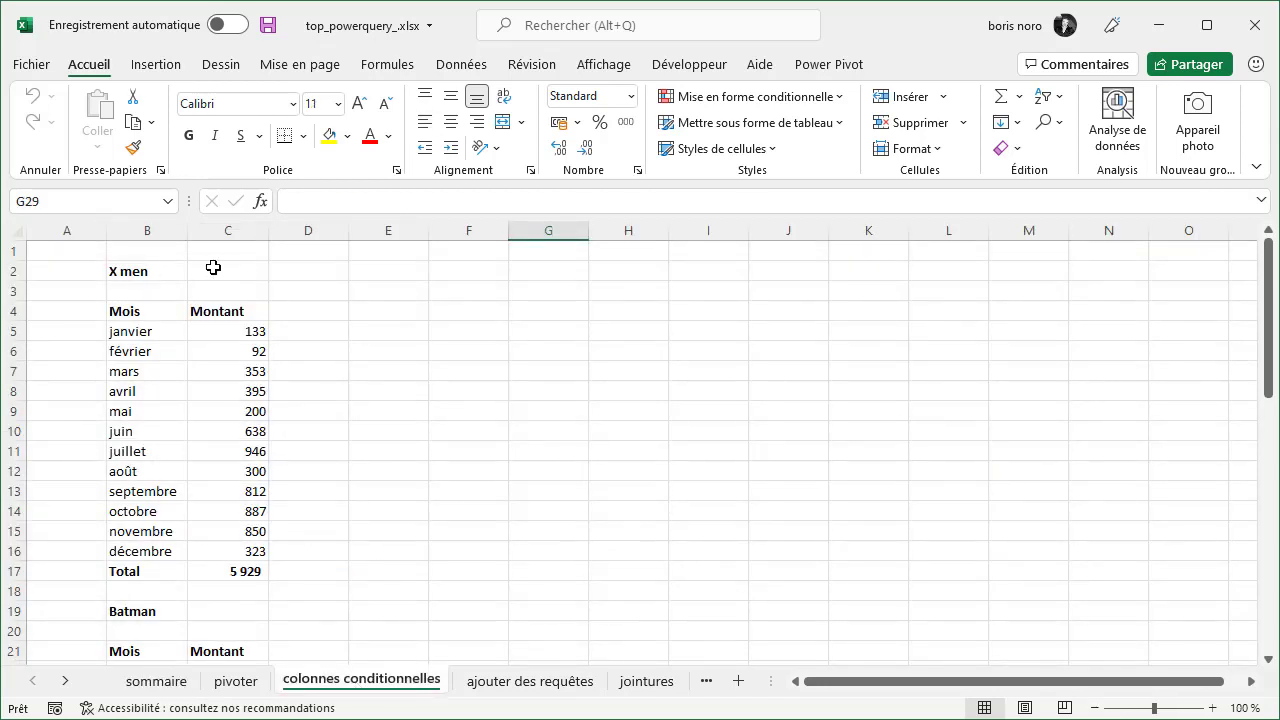
left_click_drag(152, 267, 209, 269)
left_click(352, 311)
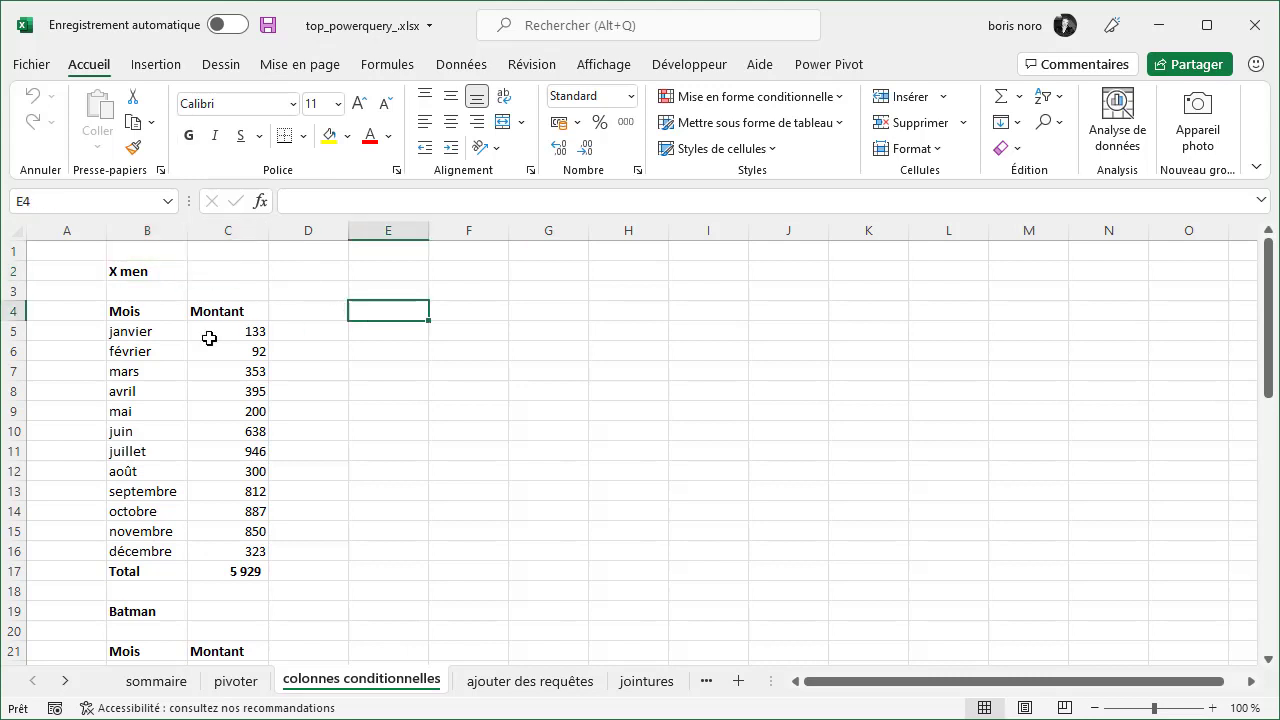
left_click(152, 312)
left_click_drag(152, 312, 206, 571)
scroll(360, 449, "down", 3)
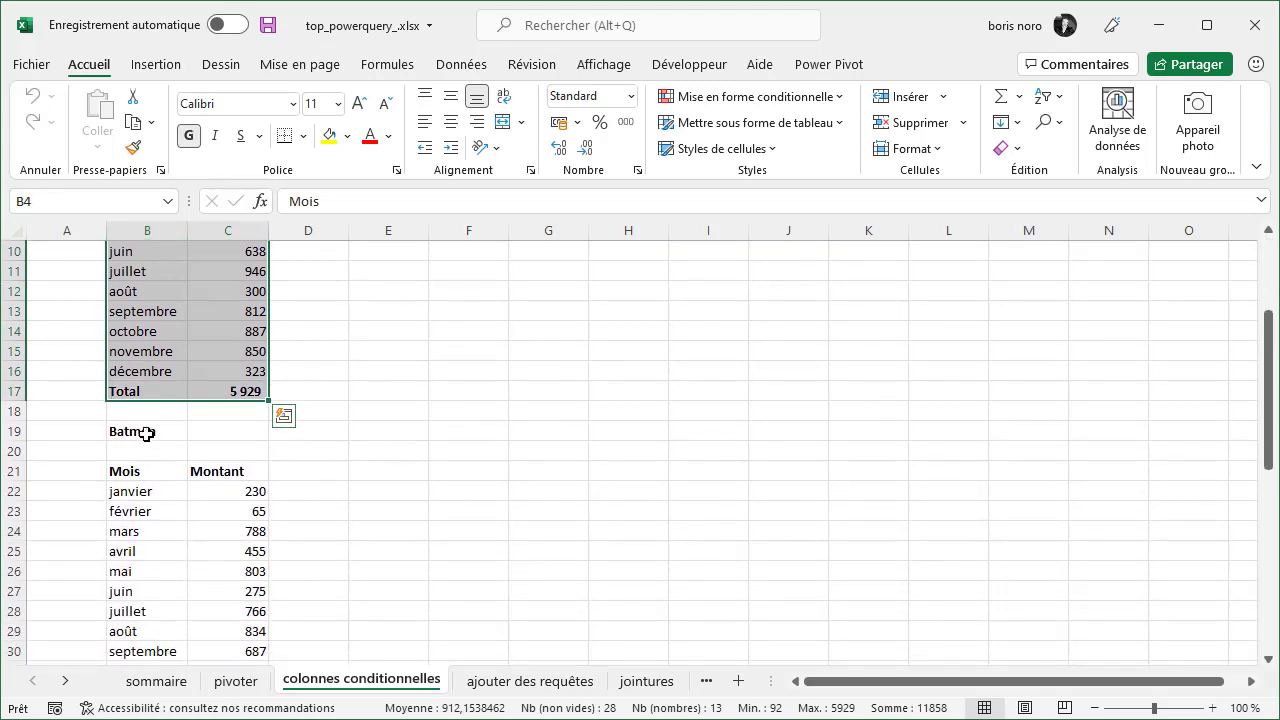
left_click_drag(140, 431, 217, 432)
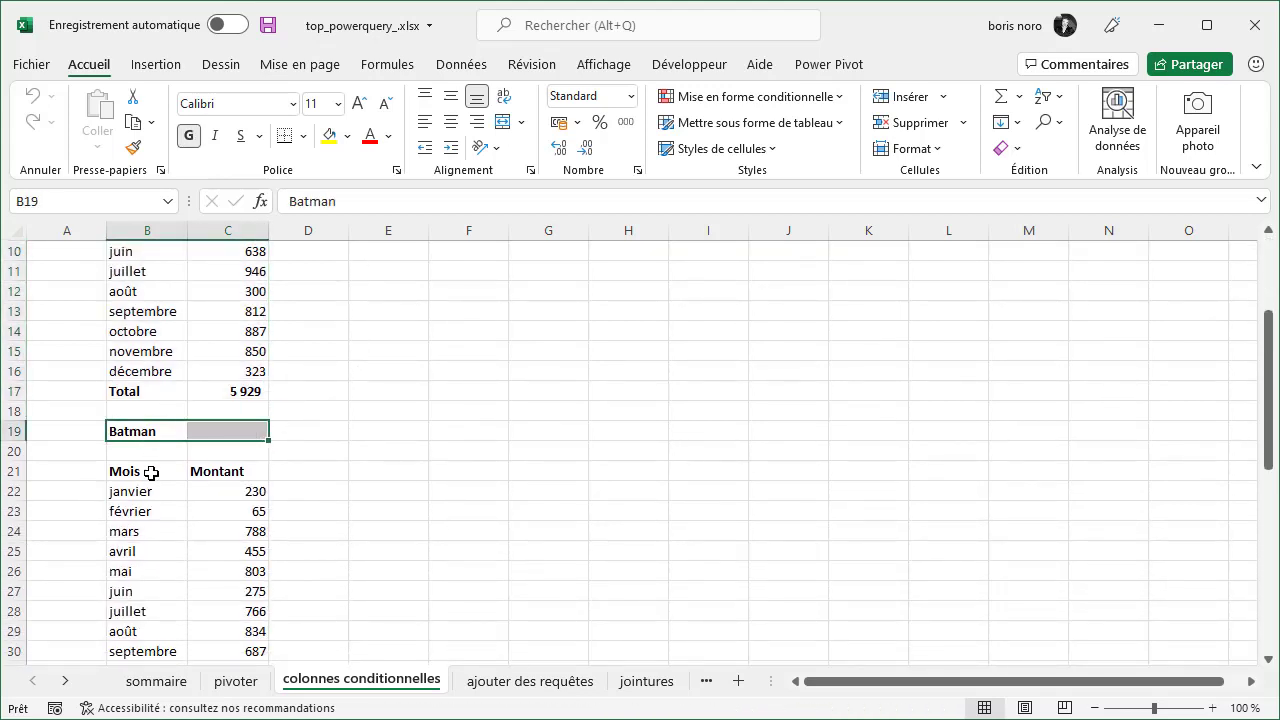
left_click_drag(155, 472, 205, 471)
scroll(176, 534, "down", 5)
left_click(154, 471)
left_click_drag(143, 511, 200, 535)
scroll(200, 535, "up", 8)
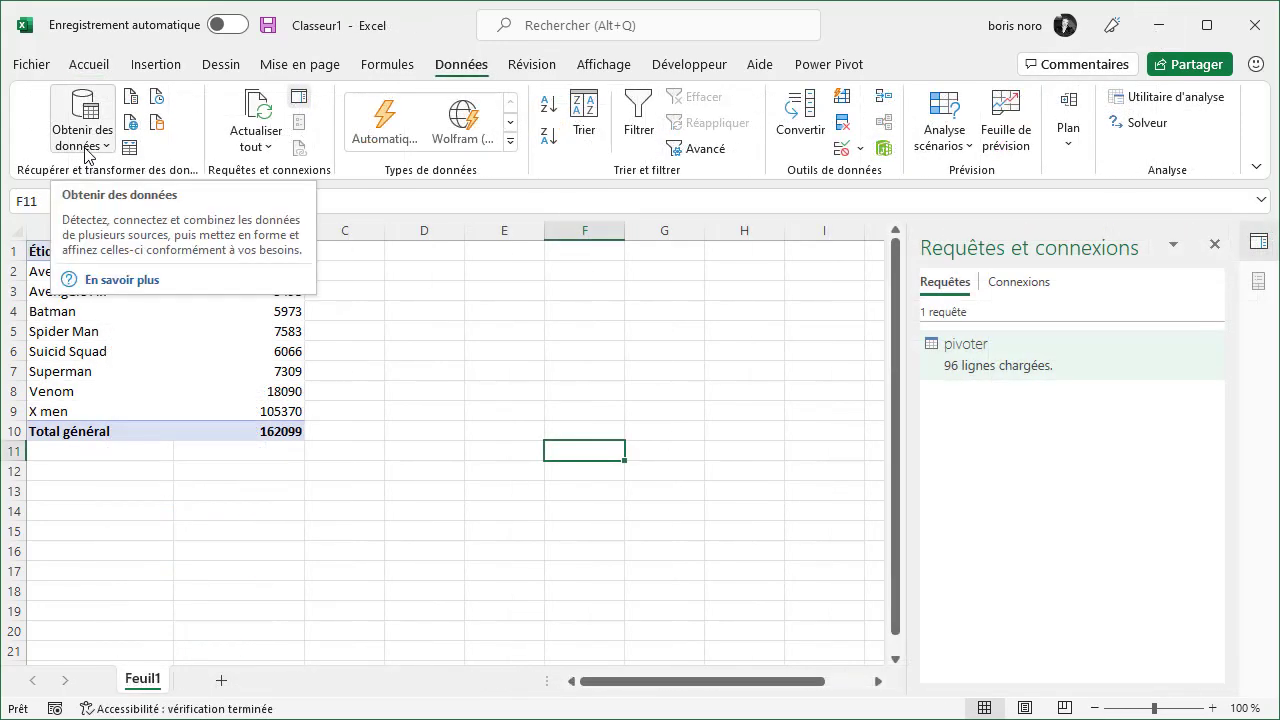
- Start a new data import in Classeur1 from the Excel workbook top_powerquery_.xlsx on the desktop
left_click(88, 150)
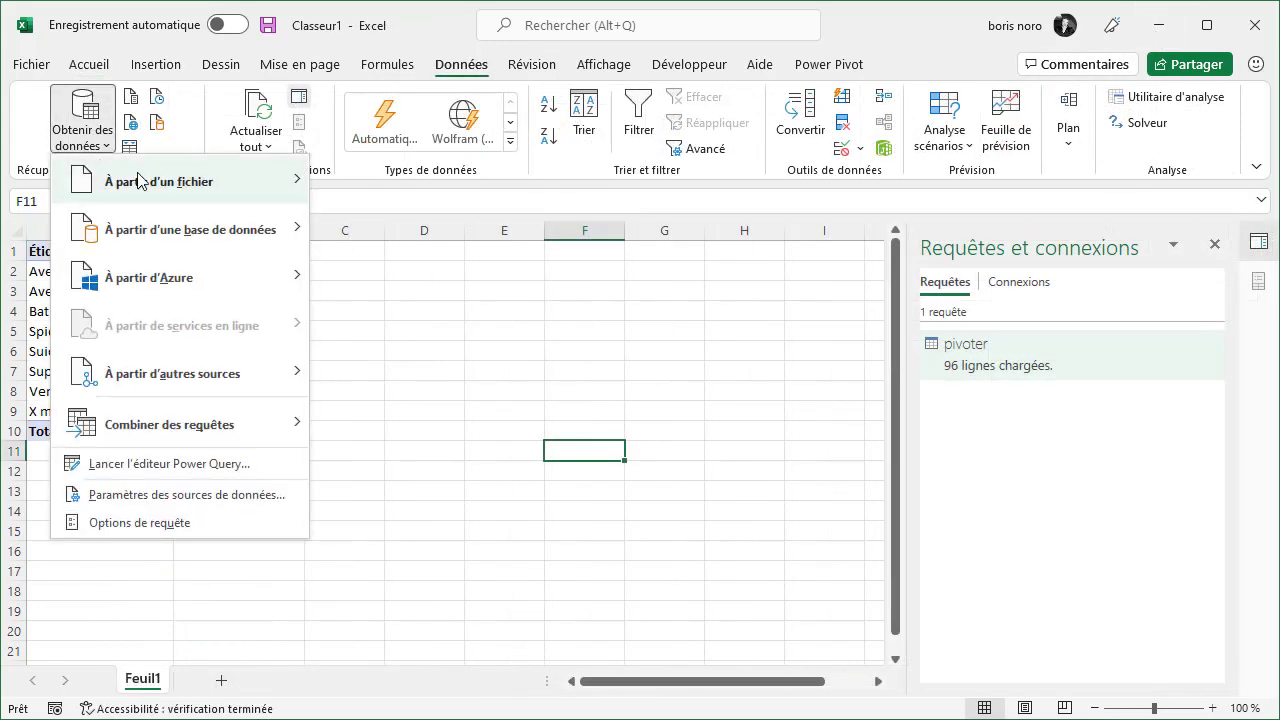
mouse_move(143, 182)
left_click(380, 195)
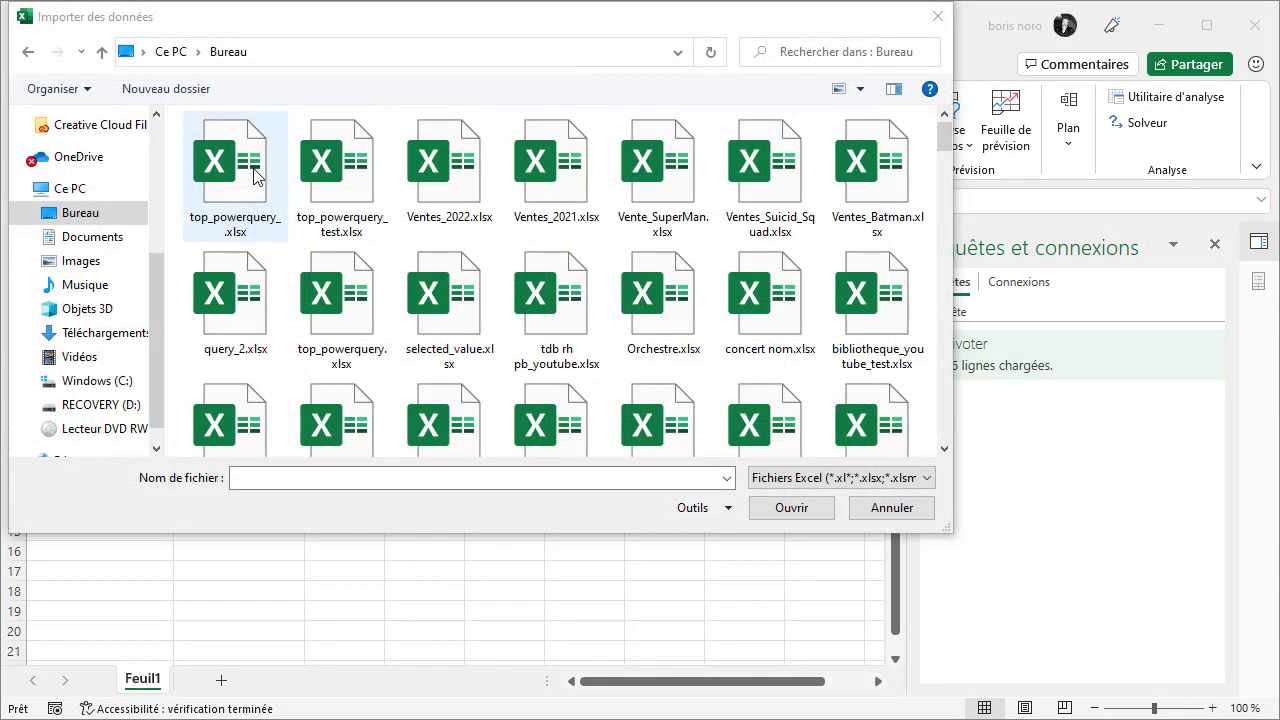
left_click(257, 177)
left_click(791, 506)
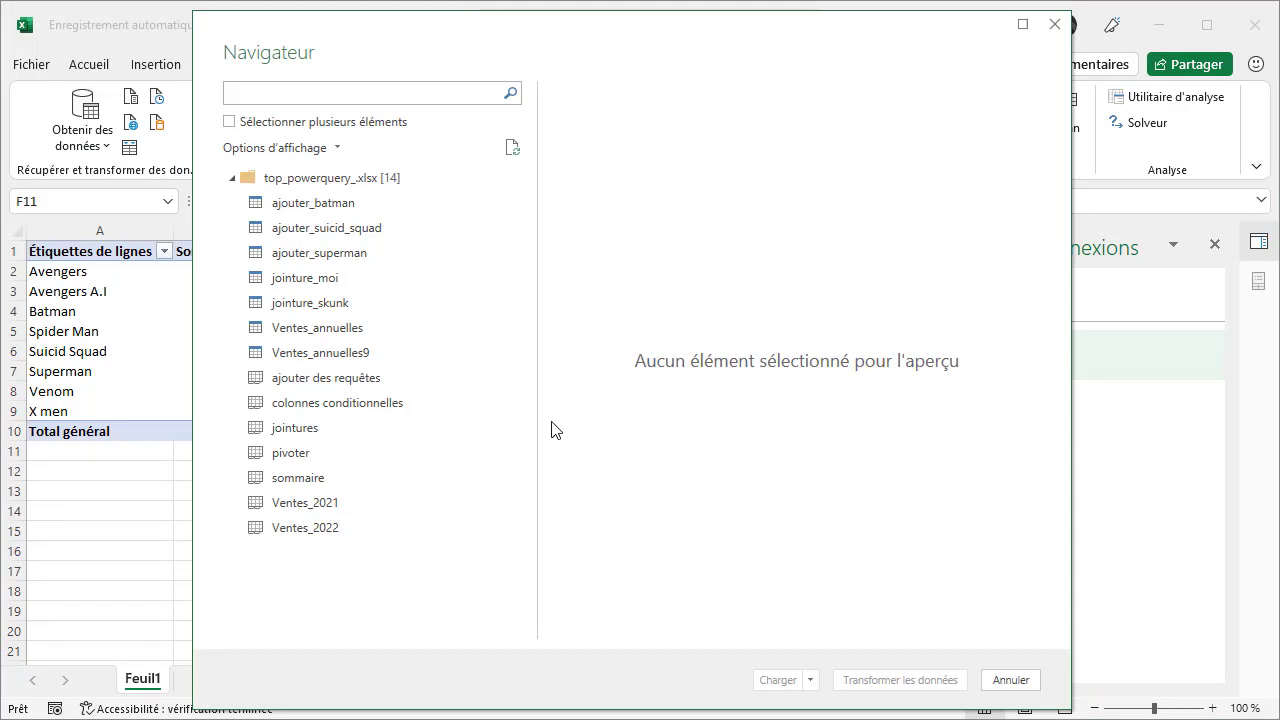
- Preview the colonnes conditionnelles sheet's data and open it in the Power Query editor for transformation
left_click(379, 406)
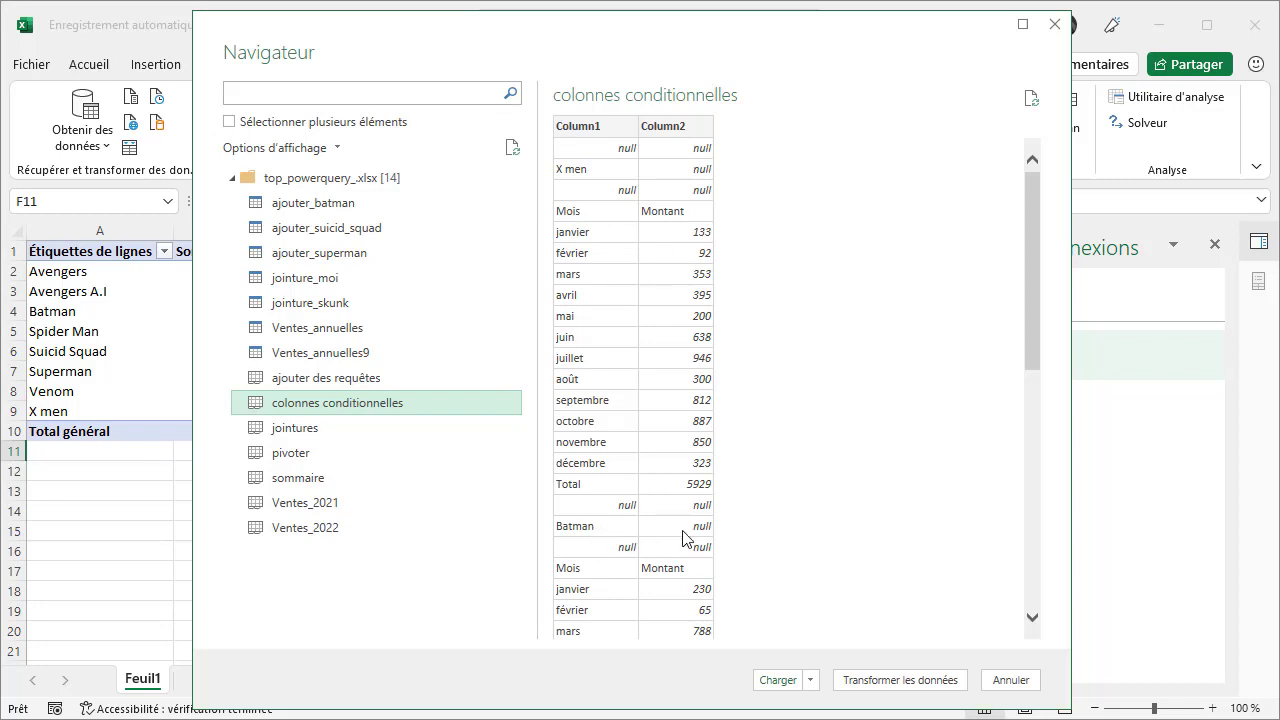
scroll(757, 483, "down", 6)
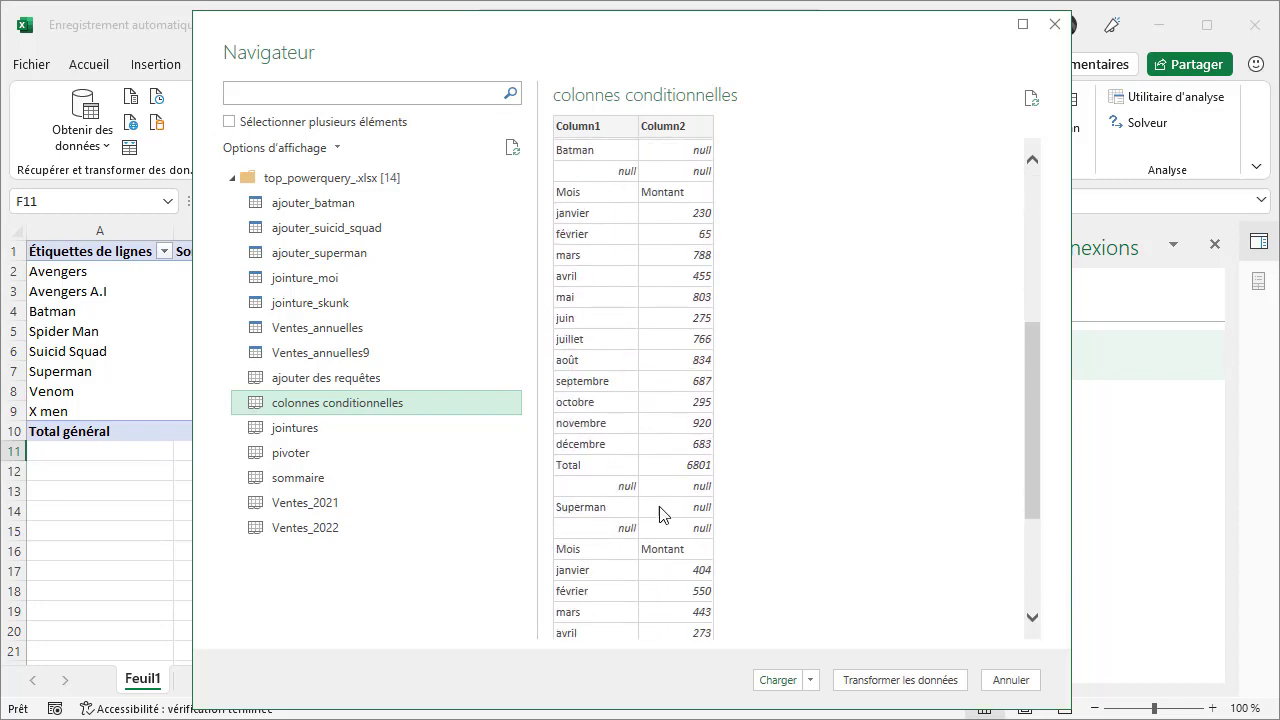
scroll(663, 551, "down", 3)
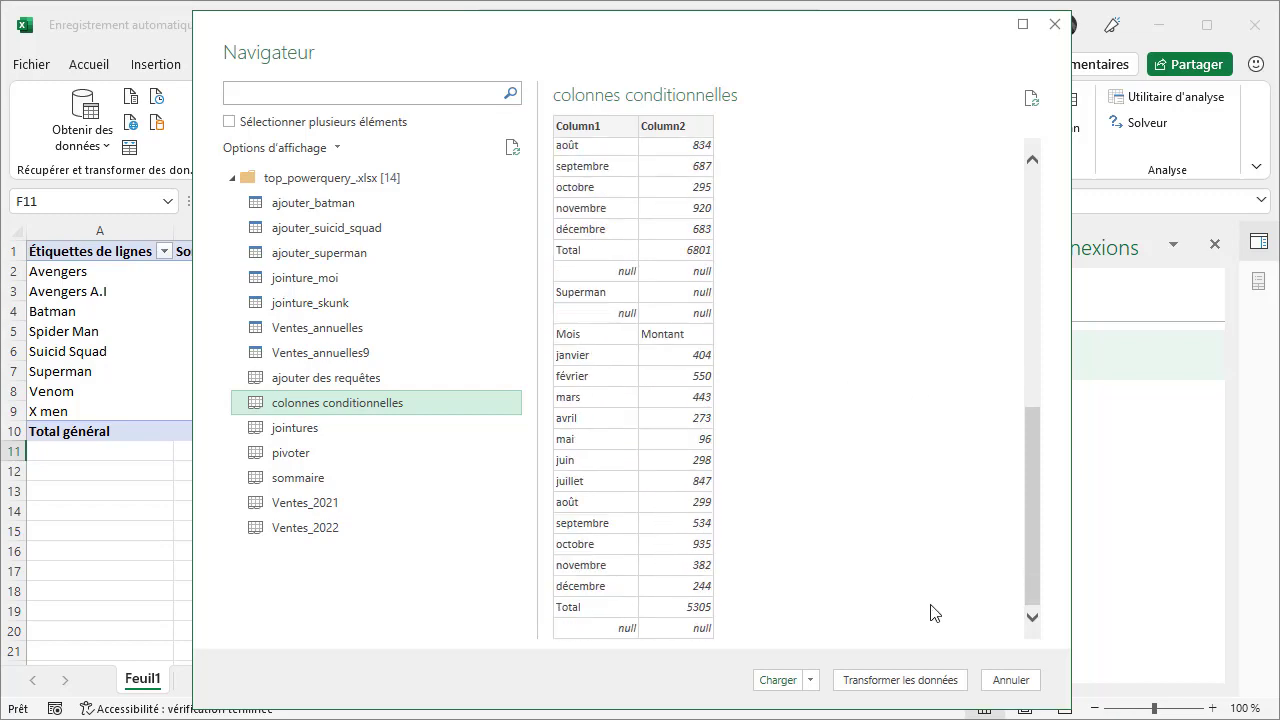
left_click(916, 683)
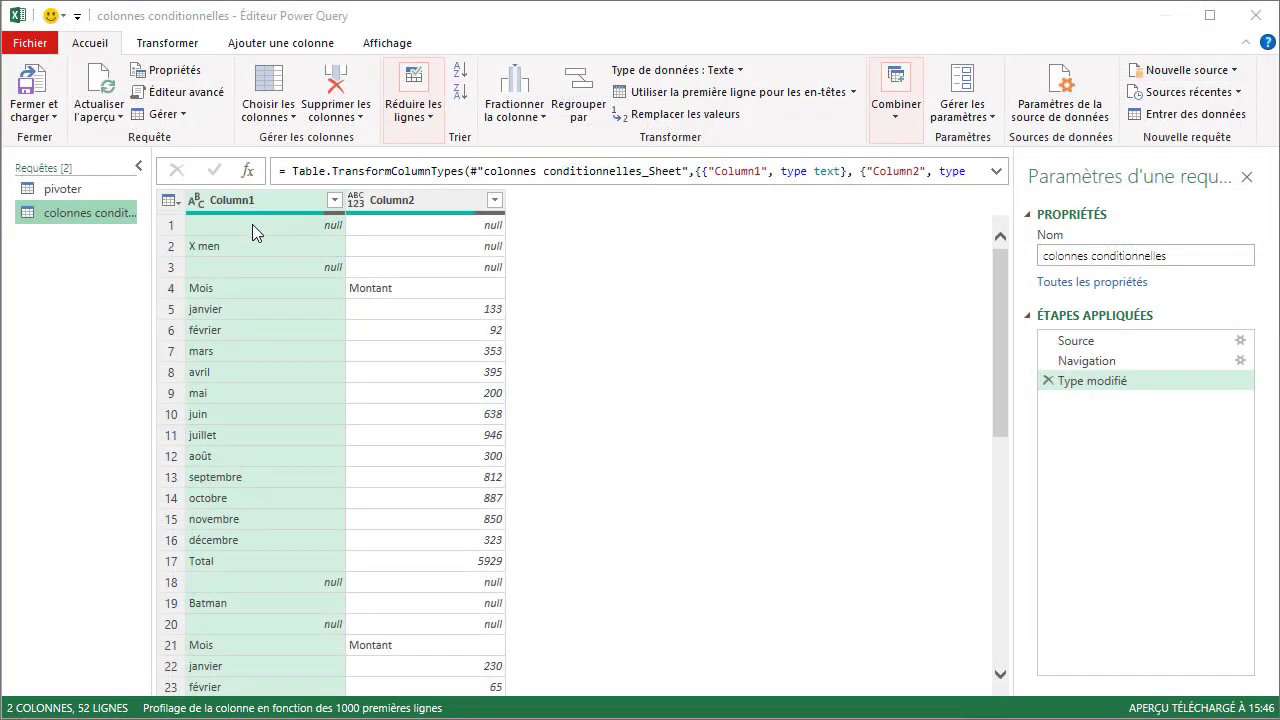
- Examine the cells in and around the X men and Batman title rows in both Column1 and Column2
left_click(252, 226)
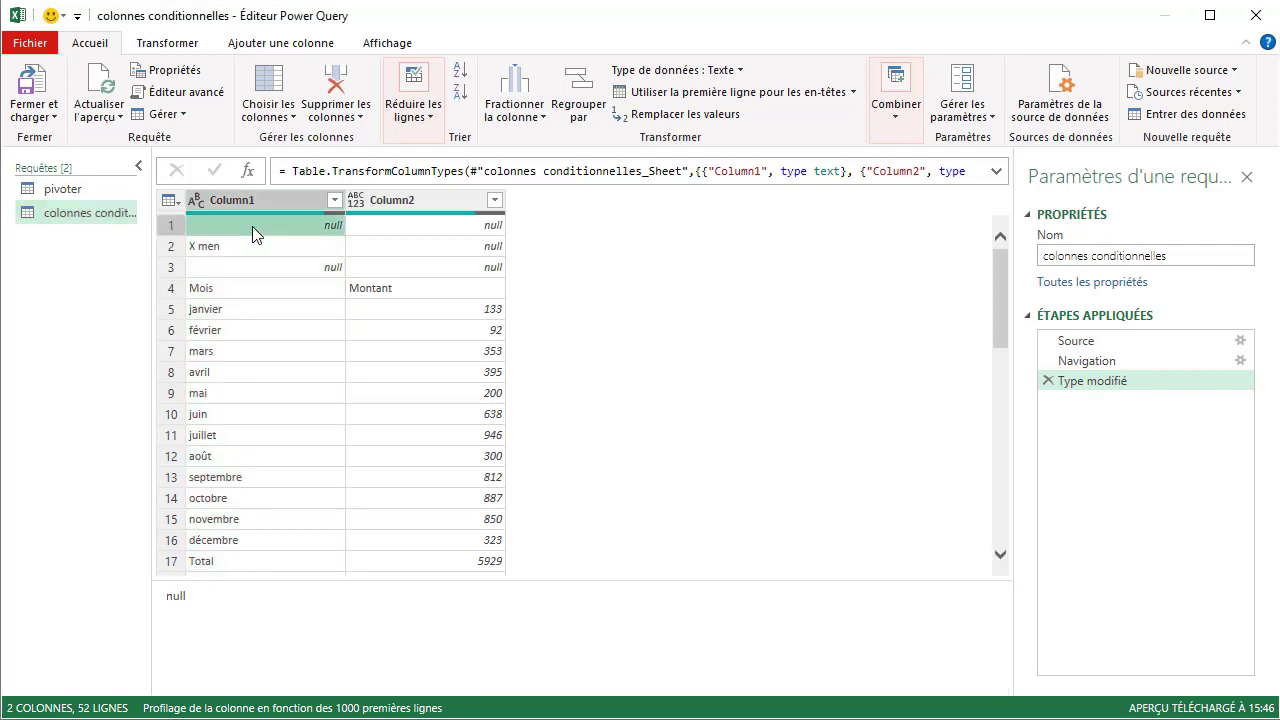
left_click(248, 250)
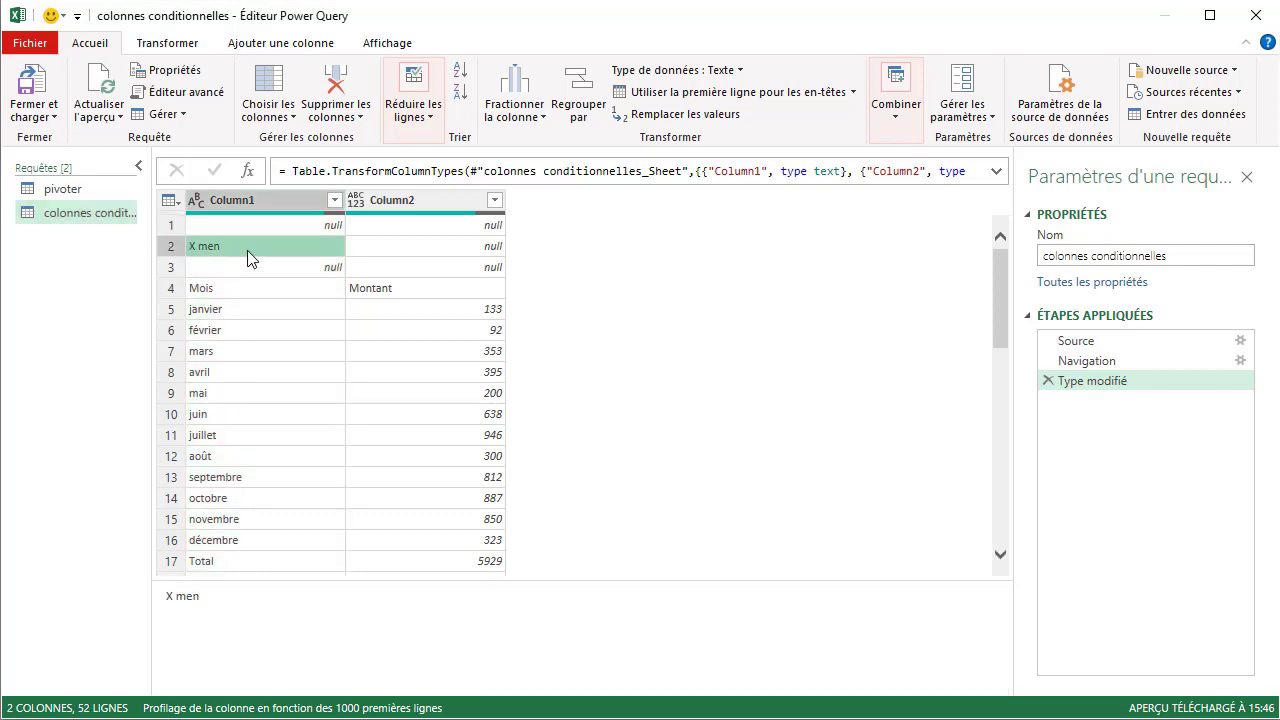
left_click(250, 276)
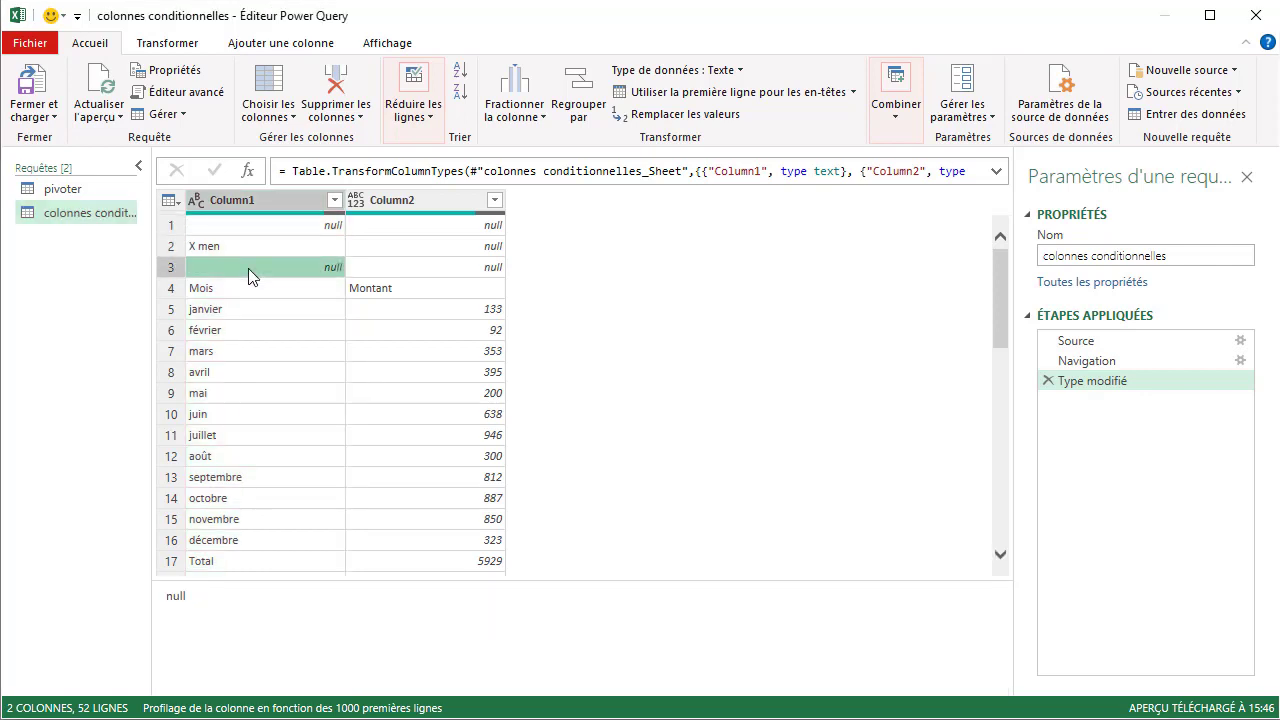
left_click(488, 229)
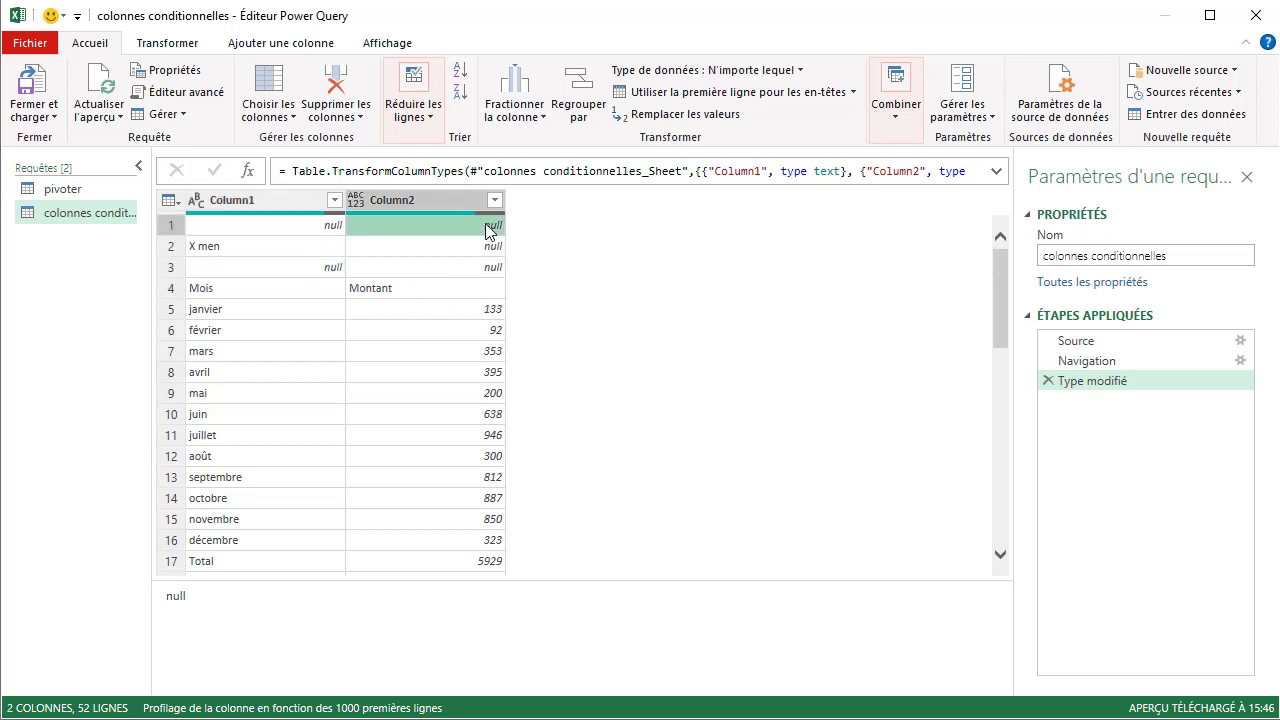
left_click(490, 248)
left_click(487, 266)
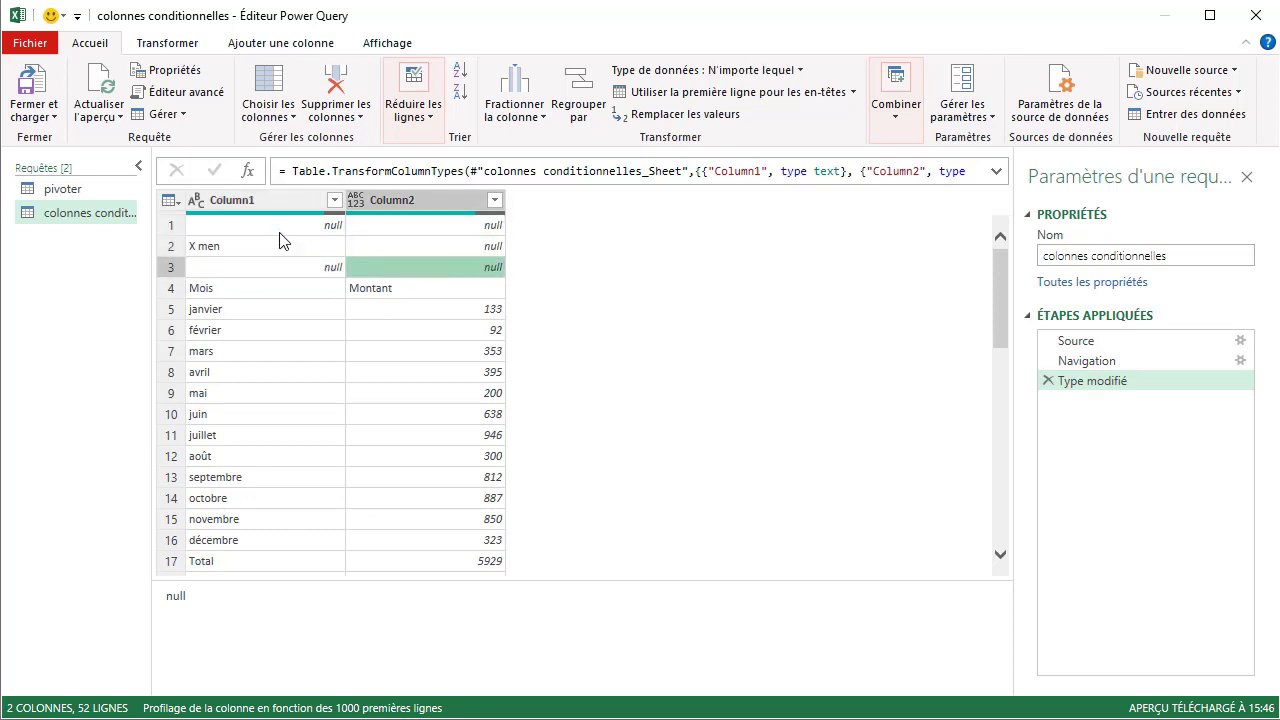
scroll(443, 337, "down", 3)
left_click(272, 421)
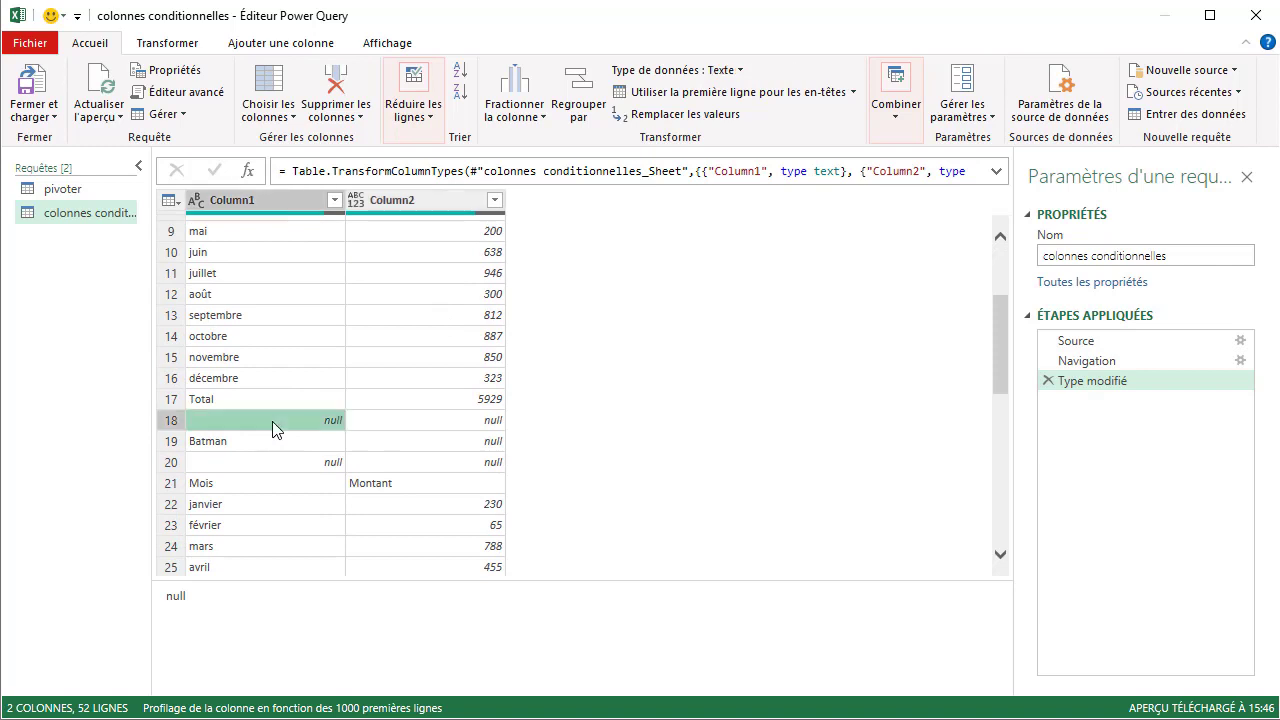
left_click(269, 440)
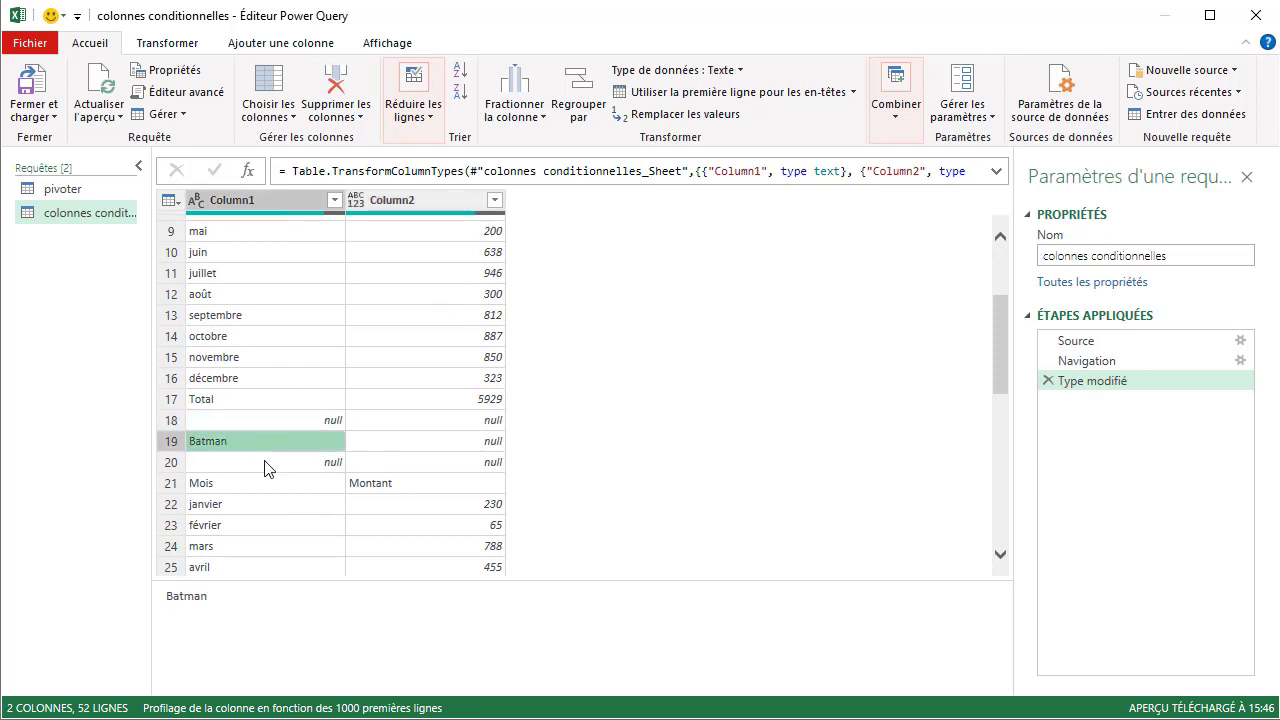
left_click(264, 460)
left_click(460, 420)
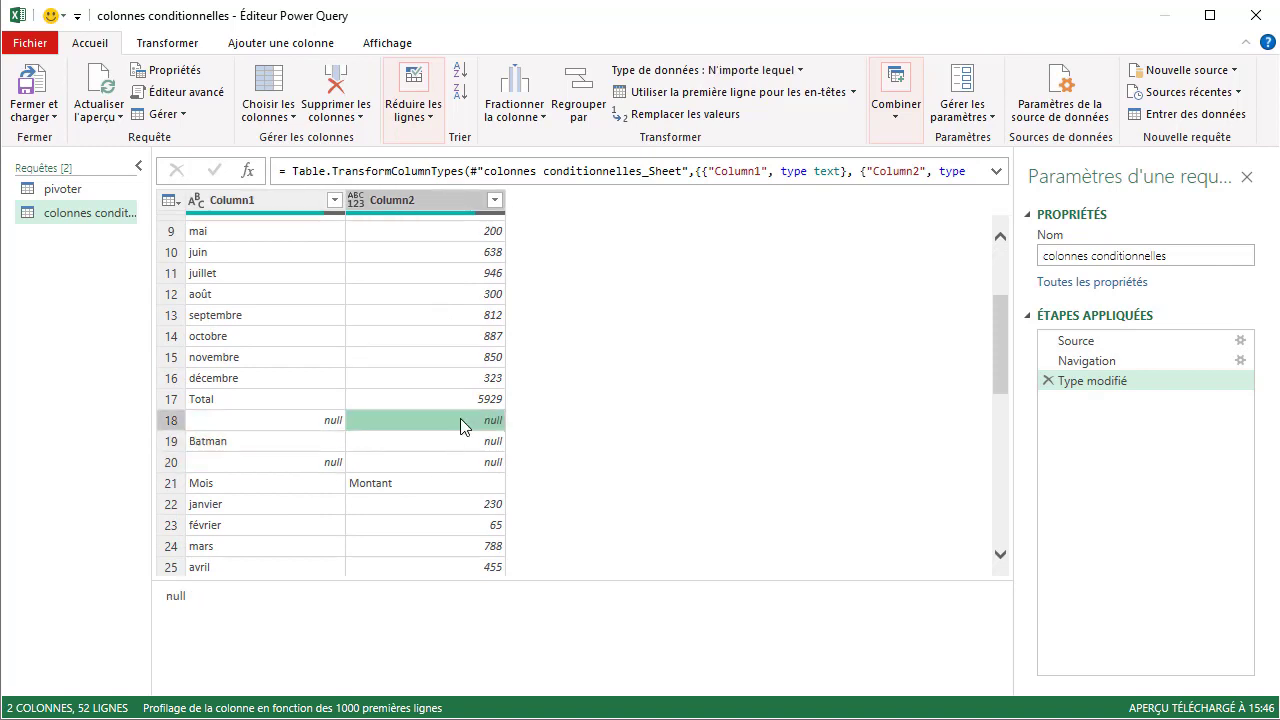
left_click(460, 438)
left_click(458, 460)
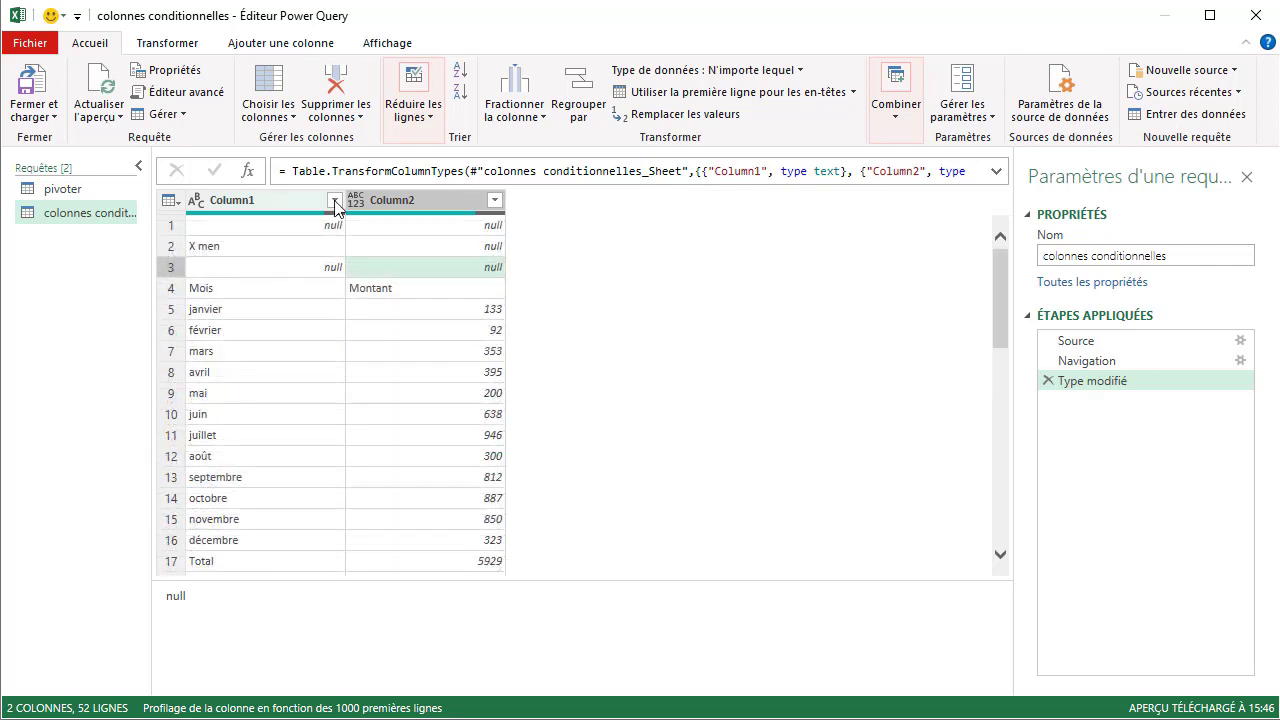
- Filter Column1 to exclude the null rows
left_click(334, 201)
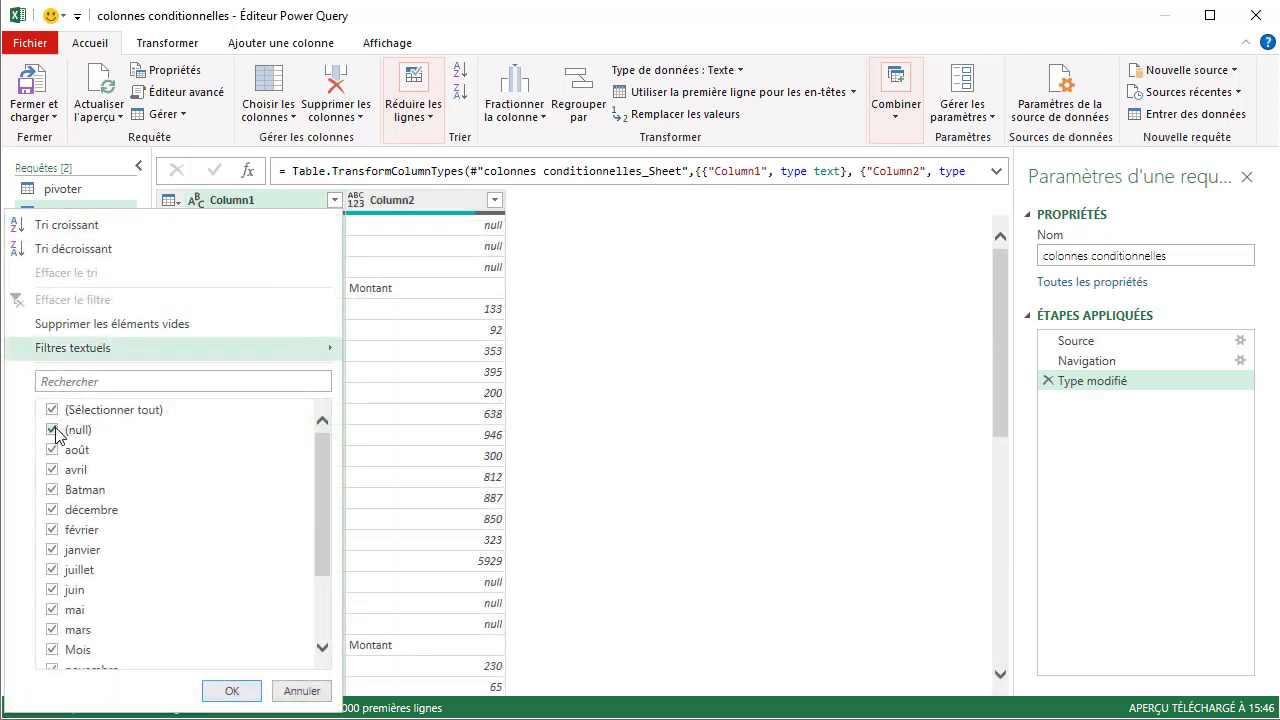
left_click(54, 432)
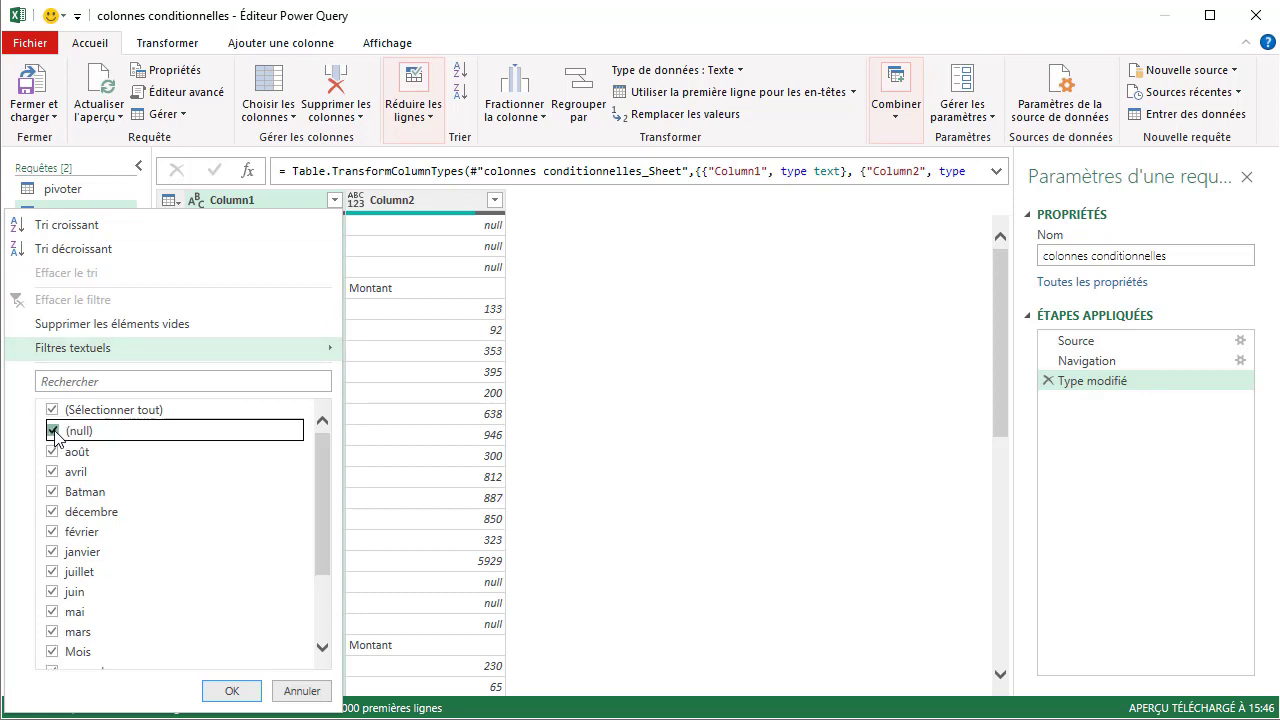
left_click(226, 692)
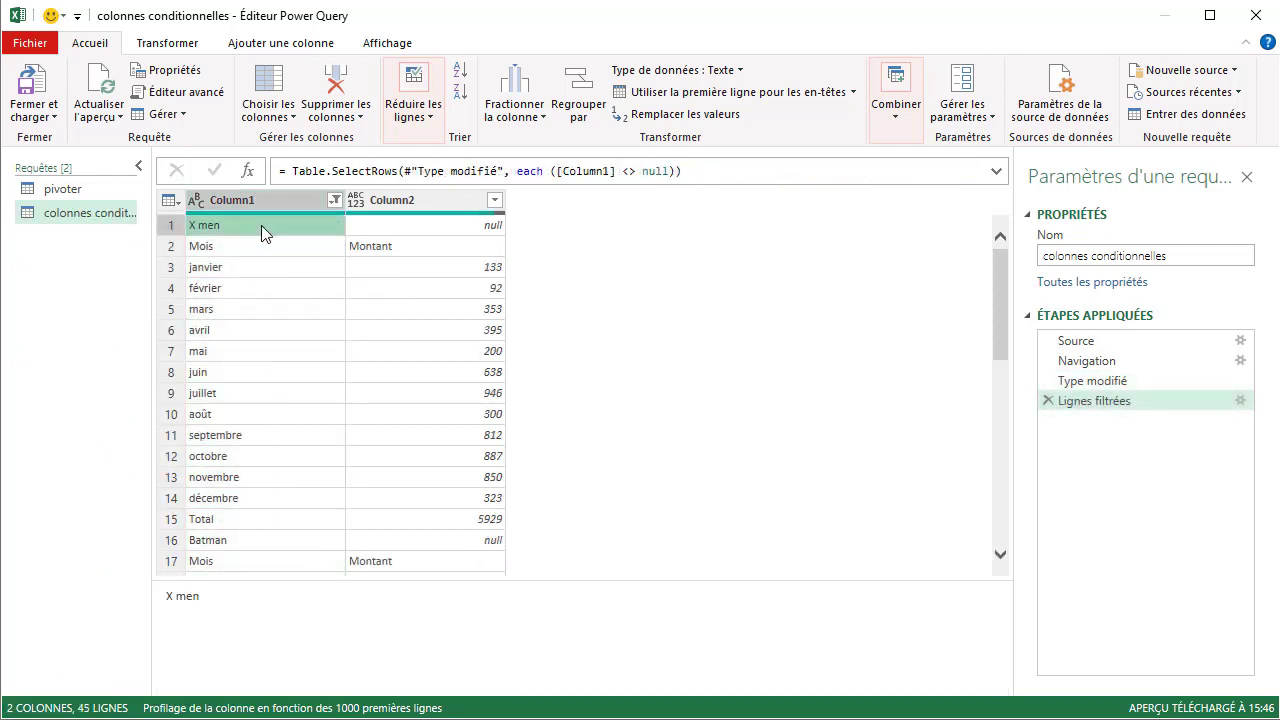
- Compare the X men and Batman titles in Column1 with their neighbouring Column2 cells in the filtered data
left_click(446, 224)
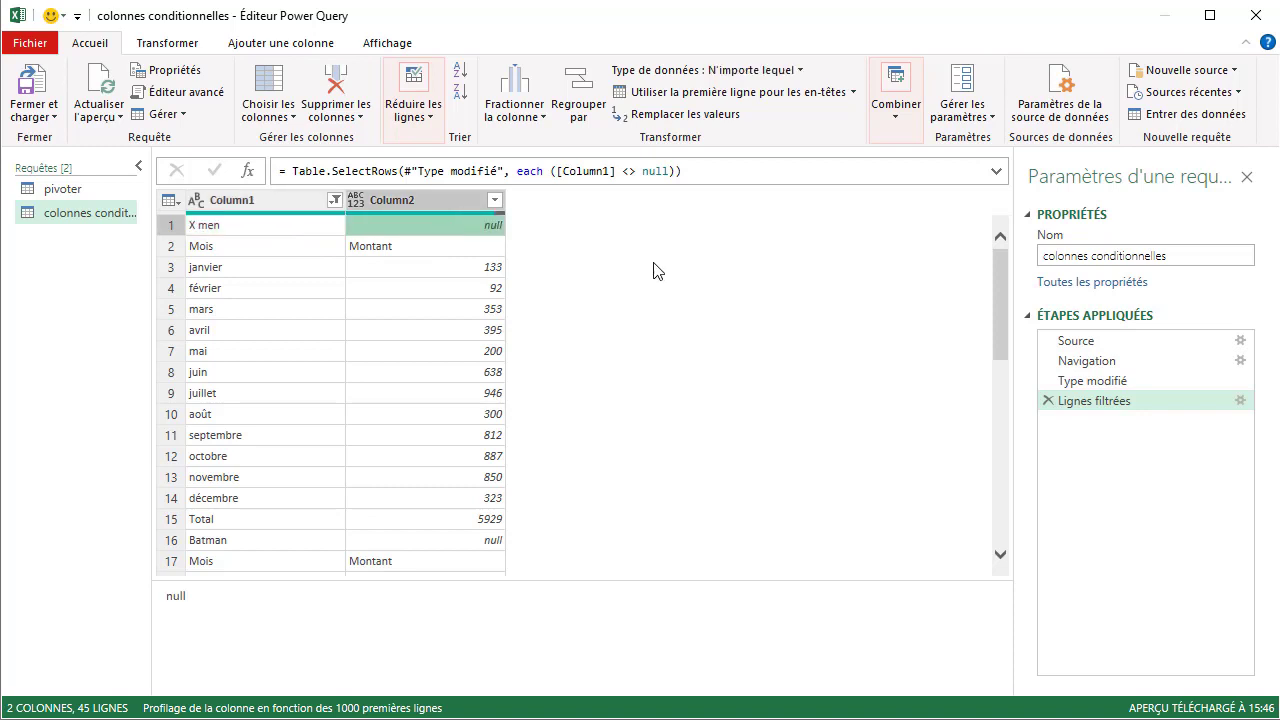
scroll(655, 270, "down", 1)
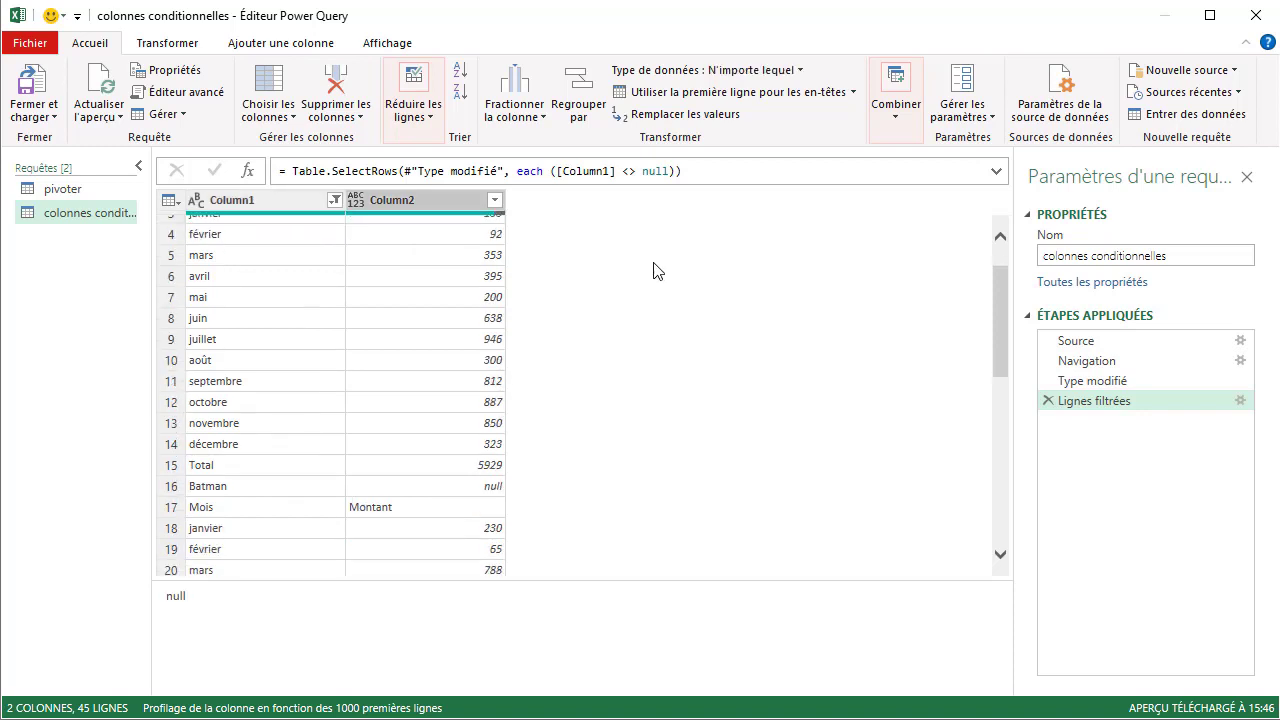
left_click(248, 490)
left_click(439, 487)
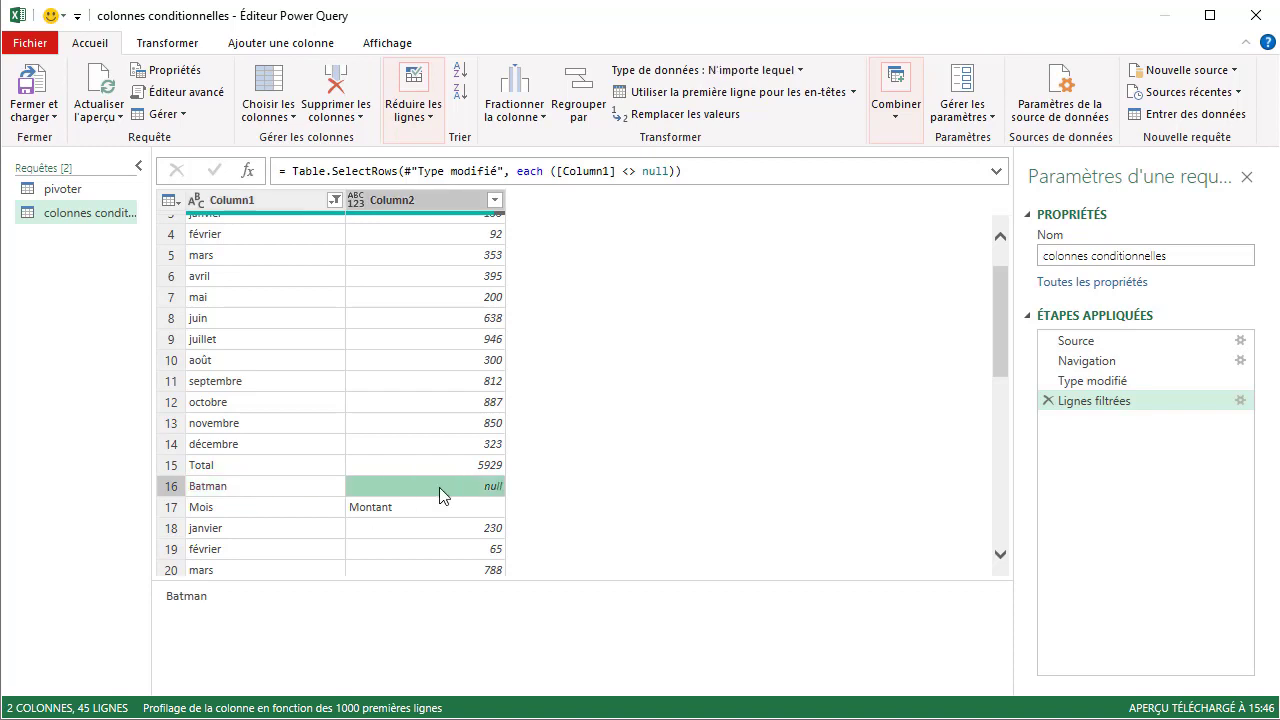
scroll(606, 412, "up", 1)
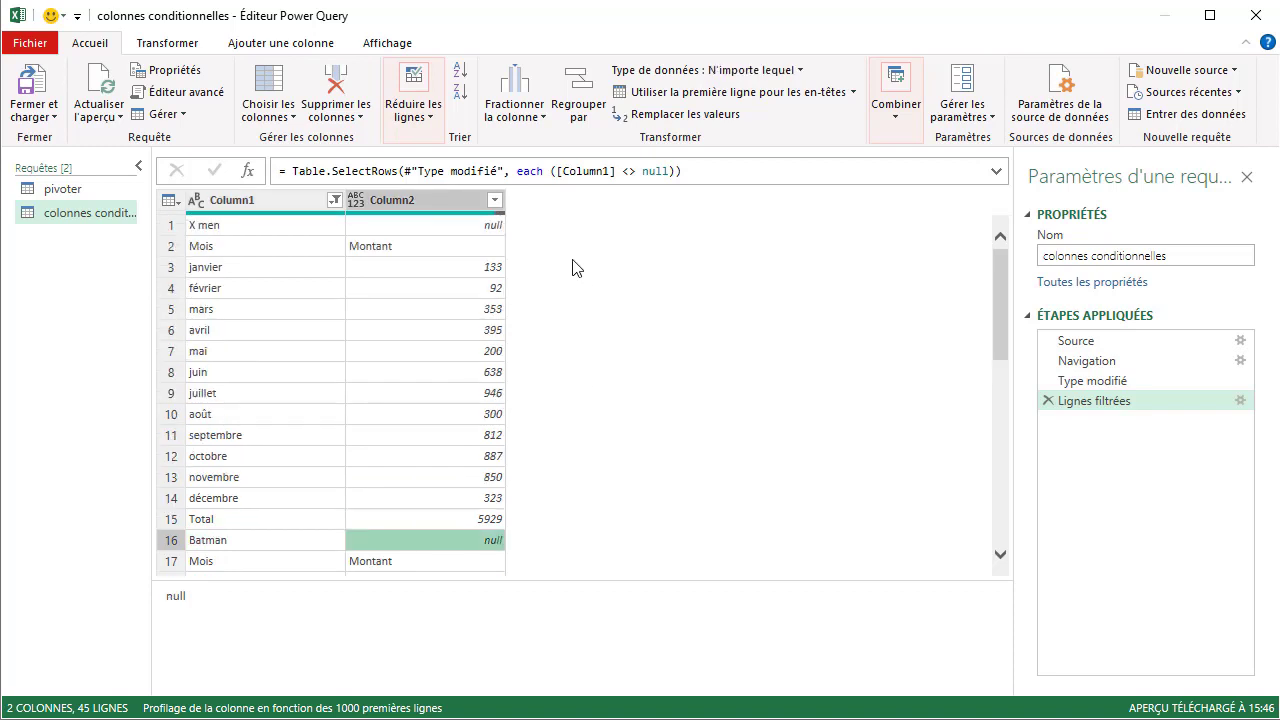
left_click(463, 228)
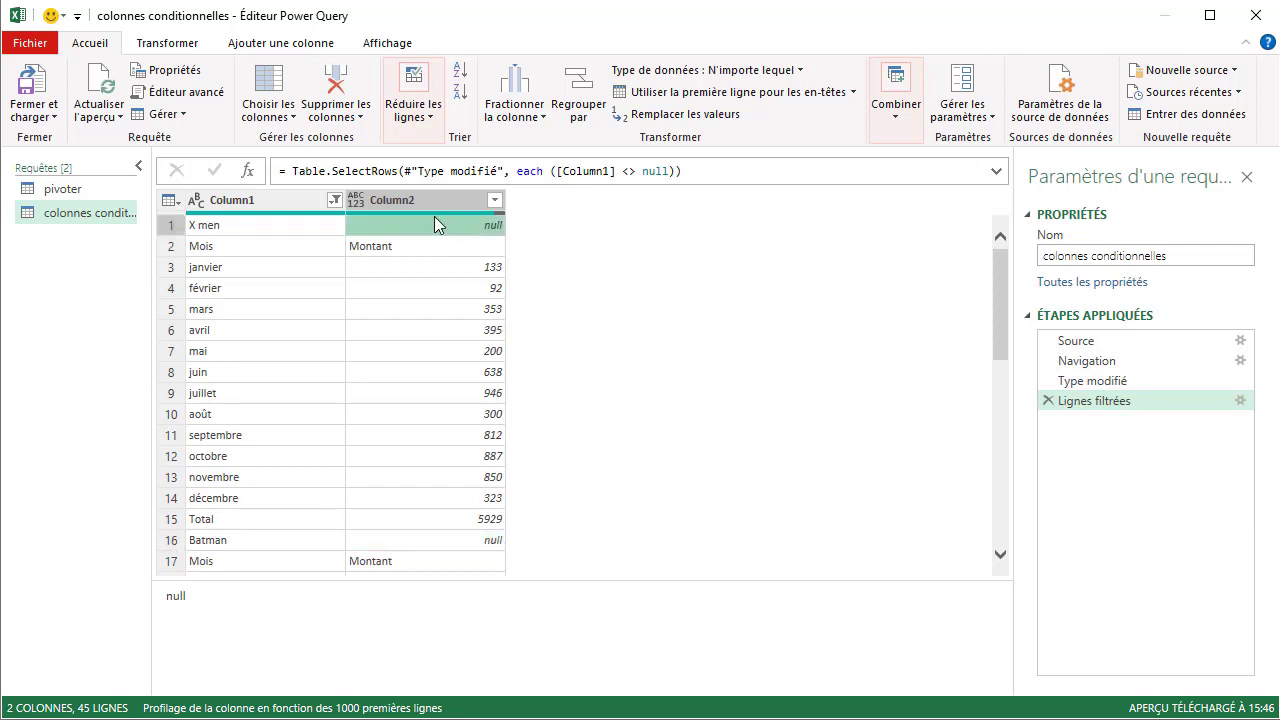
left_click(247, 226)
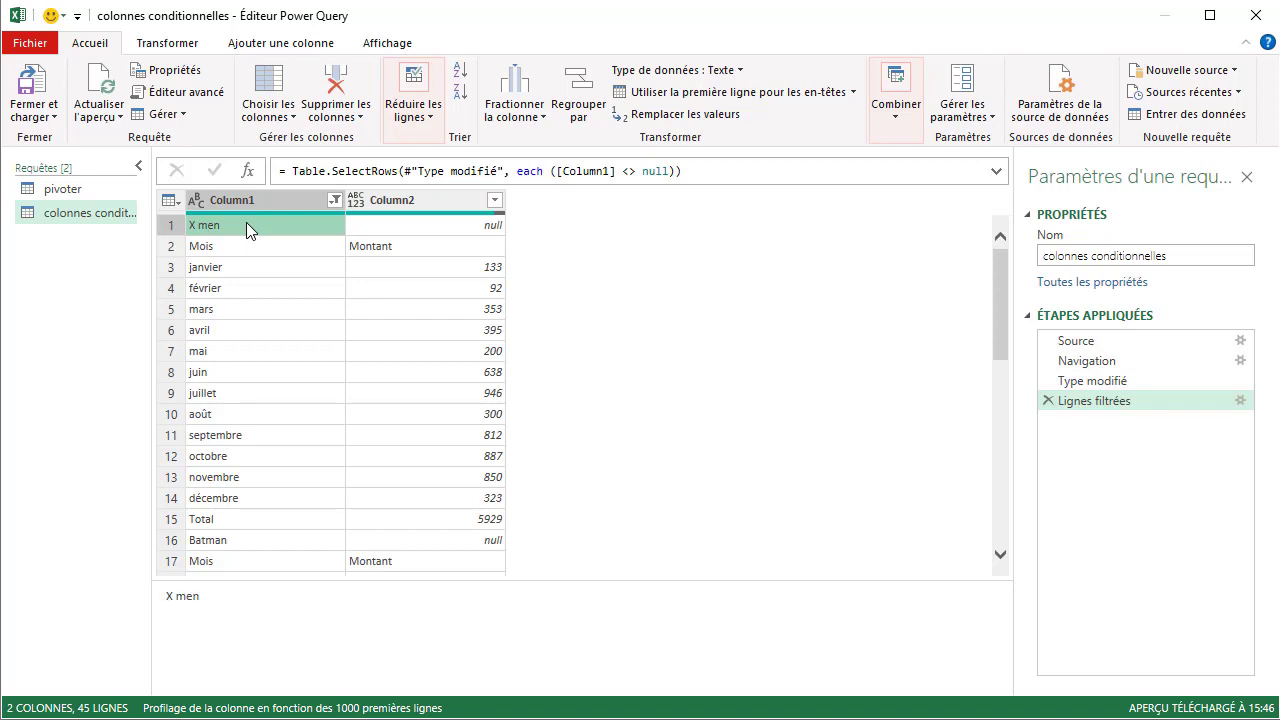
- Set up a new conditional column named Titre with the condition that Column2 equals null
left_click(262, 50)
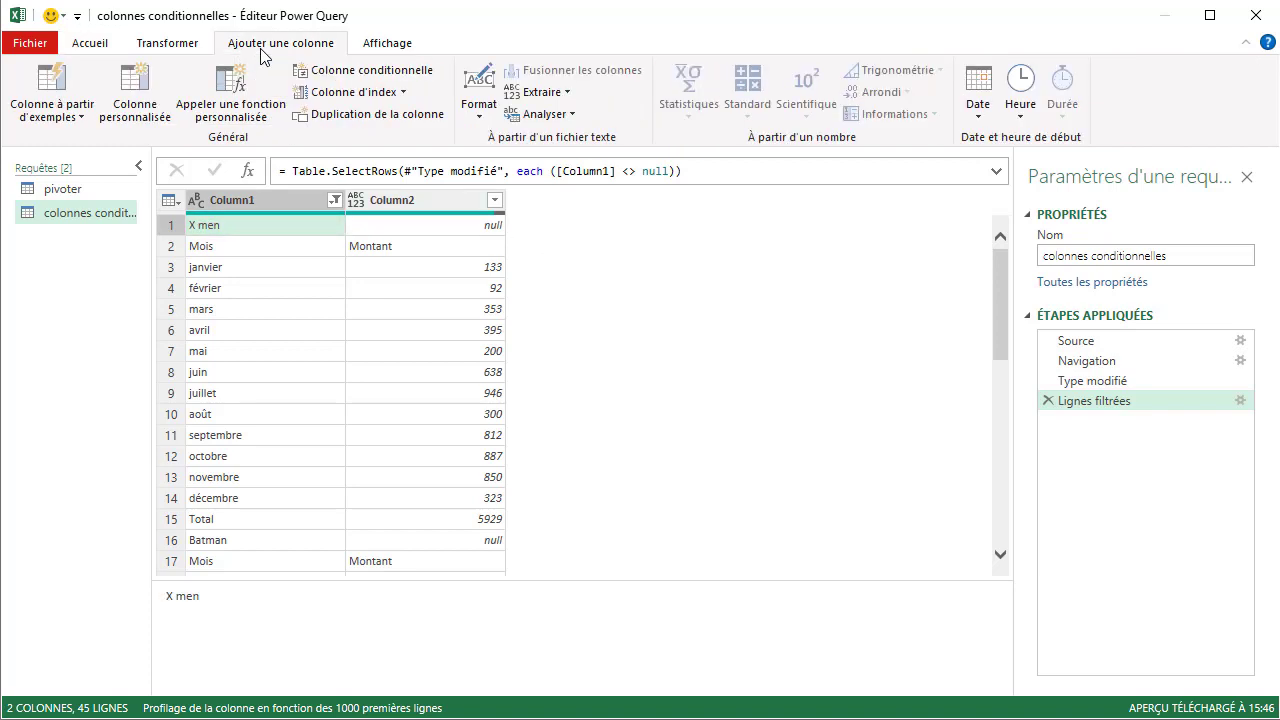
left_click(352, 72)
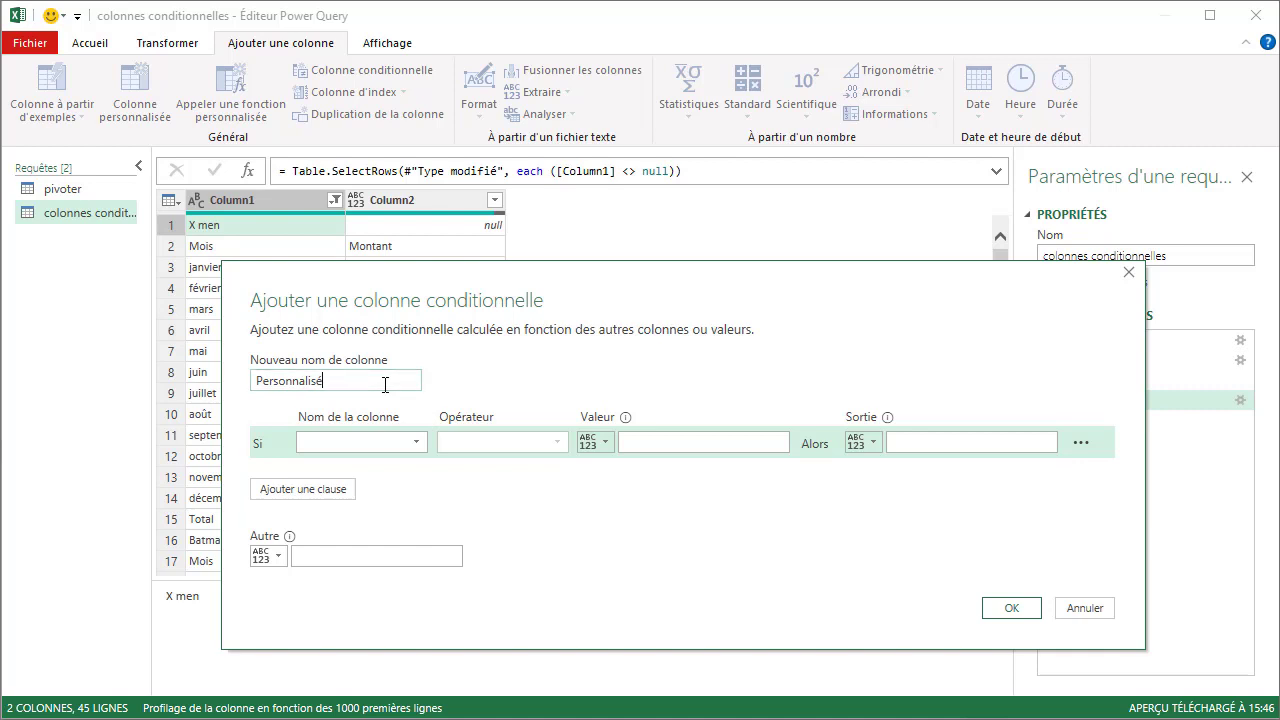
key("ctrl+a")
type("Titre")
left_click(416, 443)
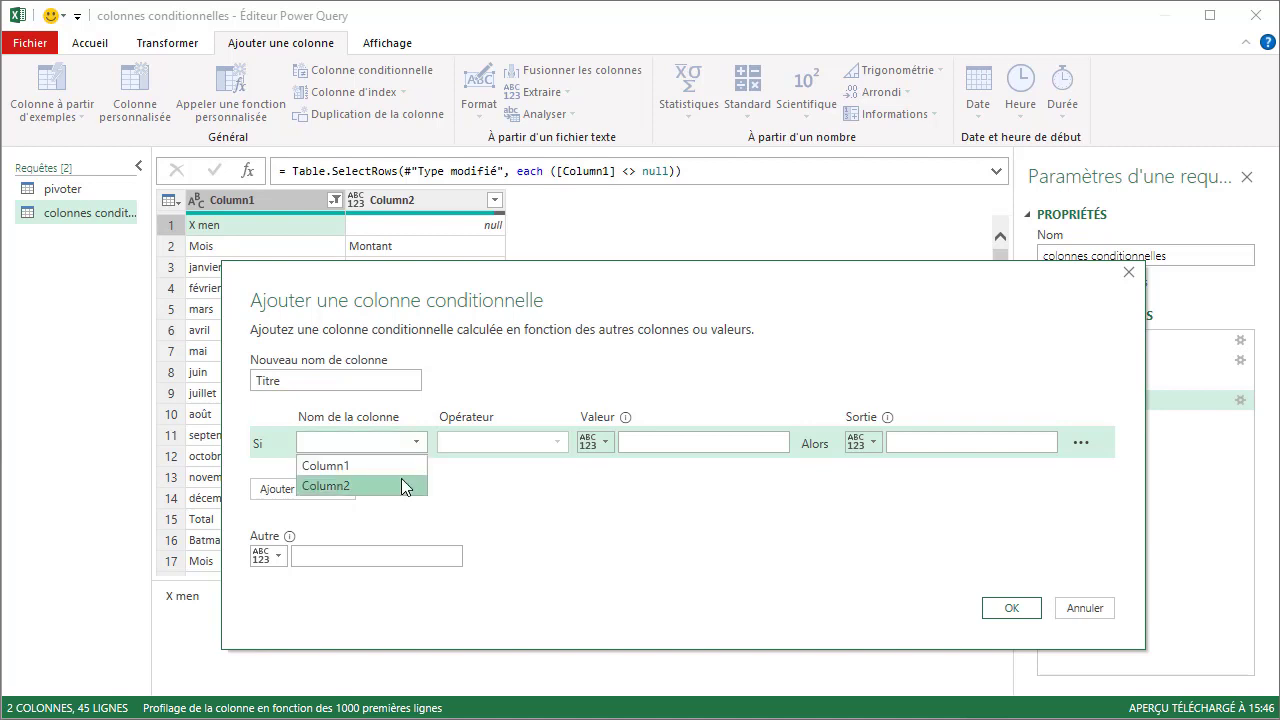
left_click(400, 486)
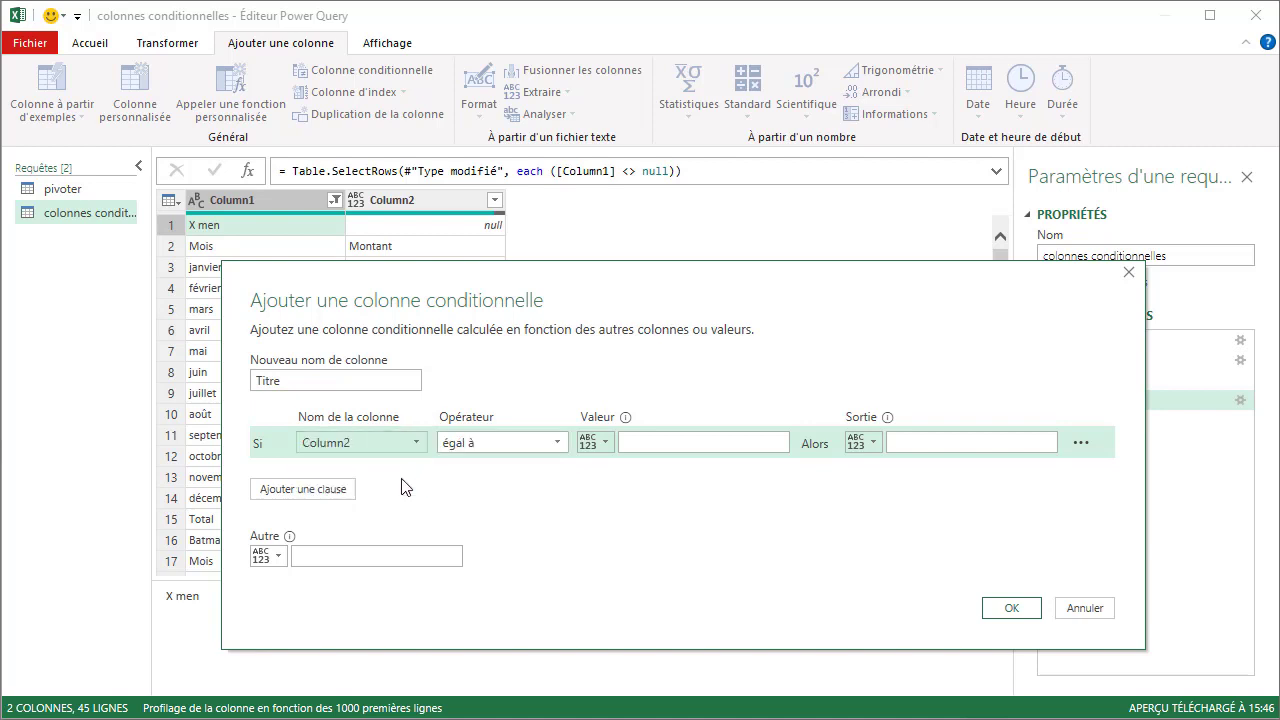
left_click(645, 443)
type("null")
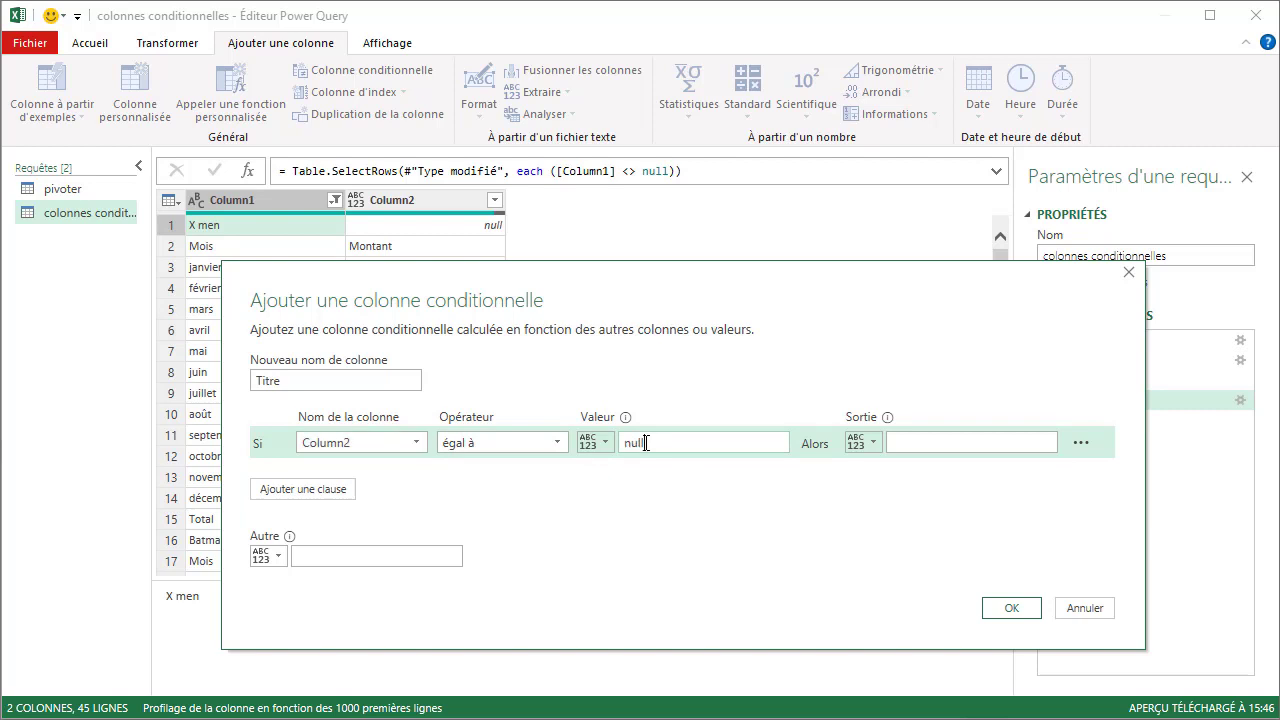
- Set the condition's output to the values of Column1 and create the Titre column
left_click(874, 452)
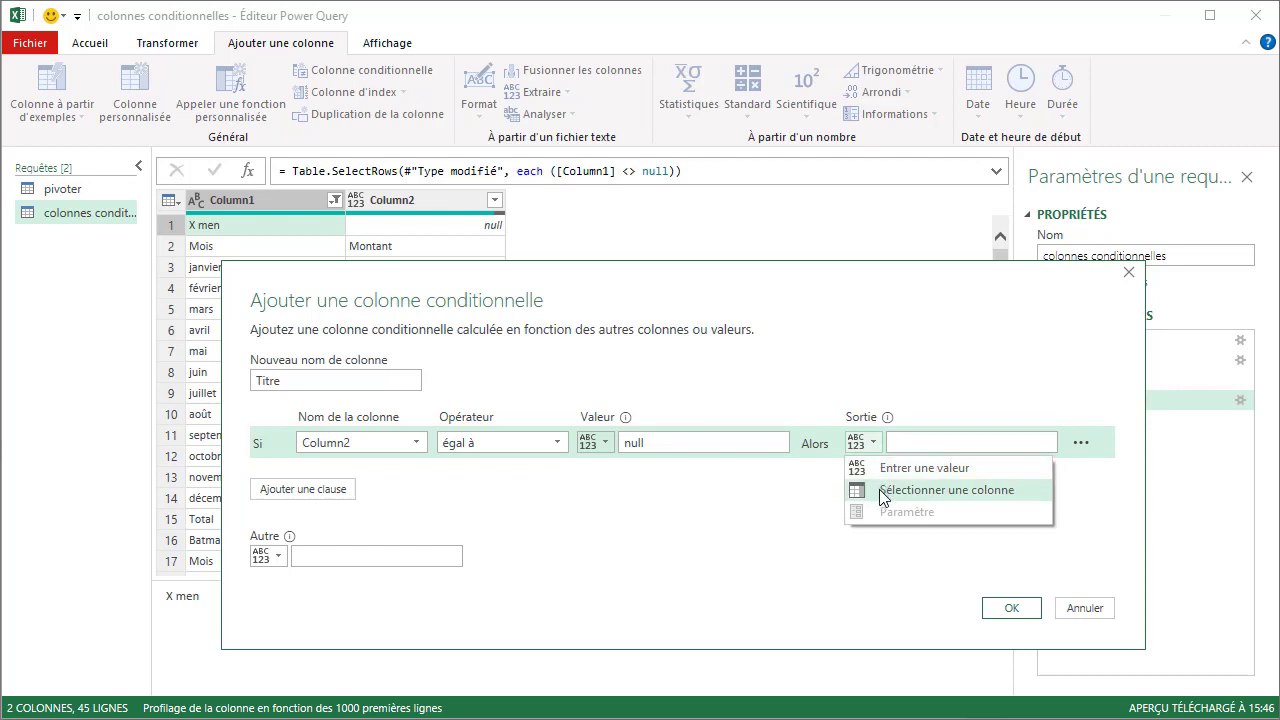
left_click(884, 492)
left_click(1048, 446)
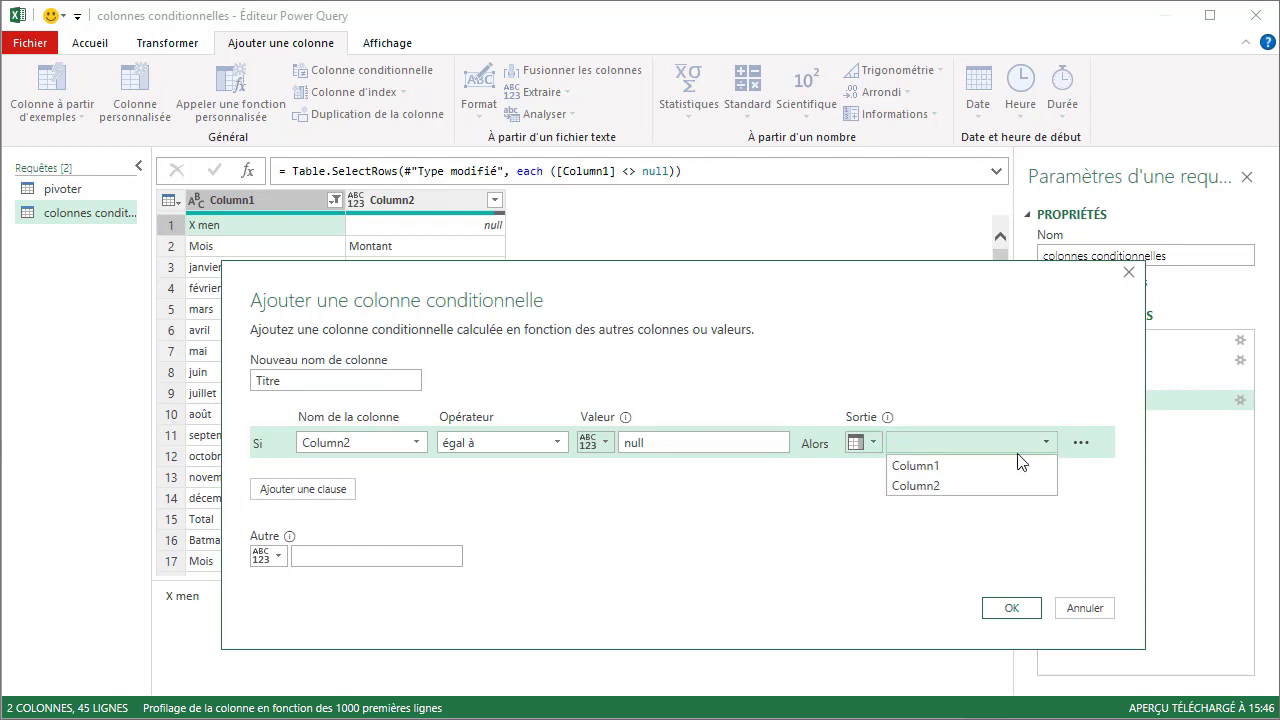
left_click(1008, 462)
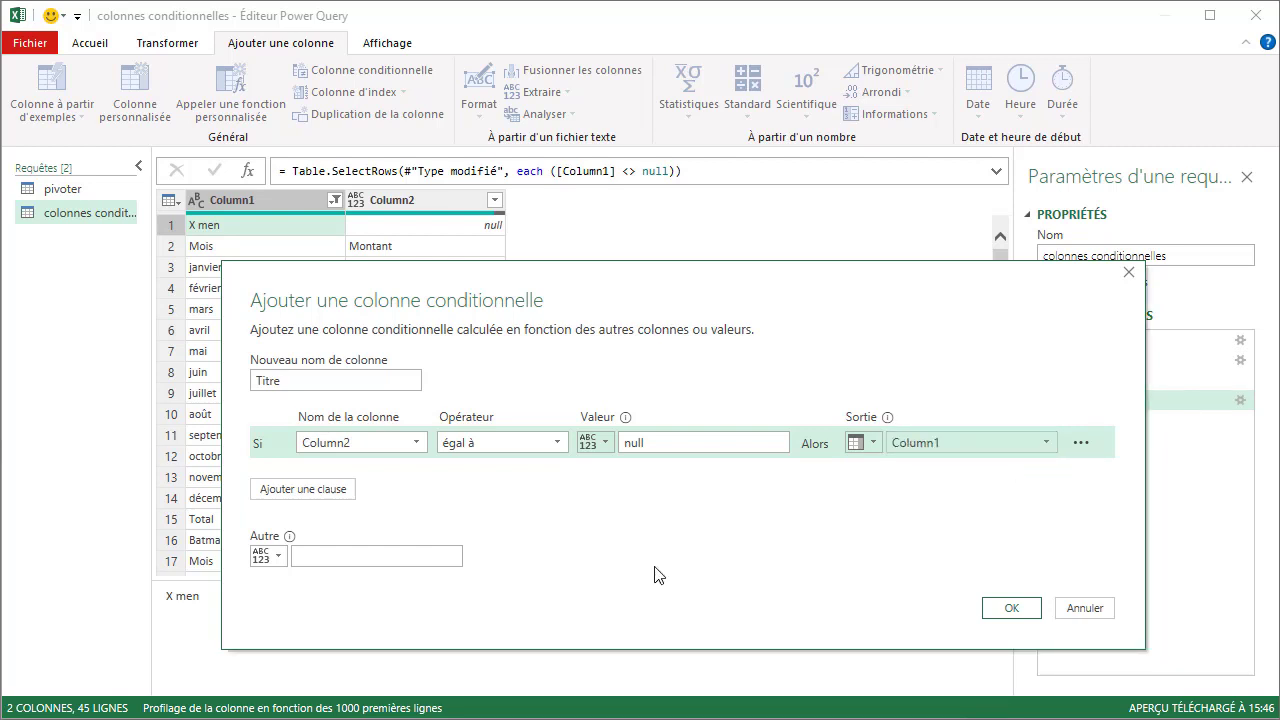
left_click(1007, 611)
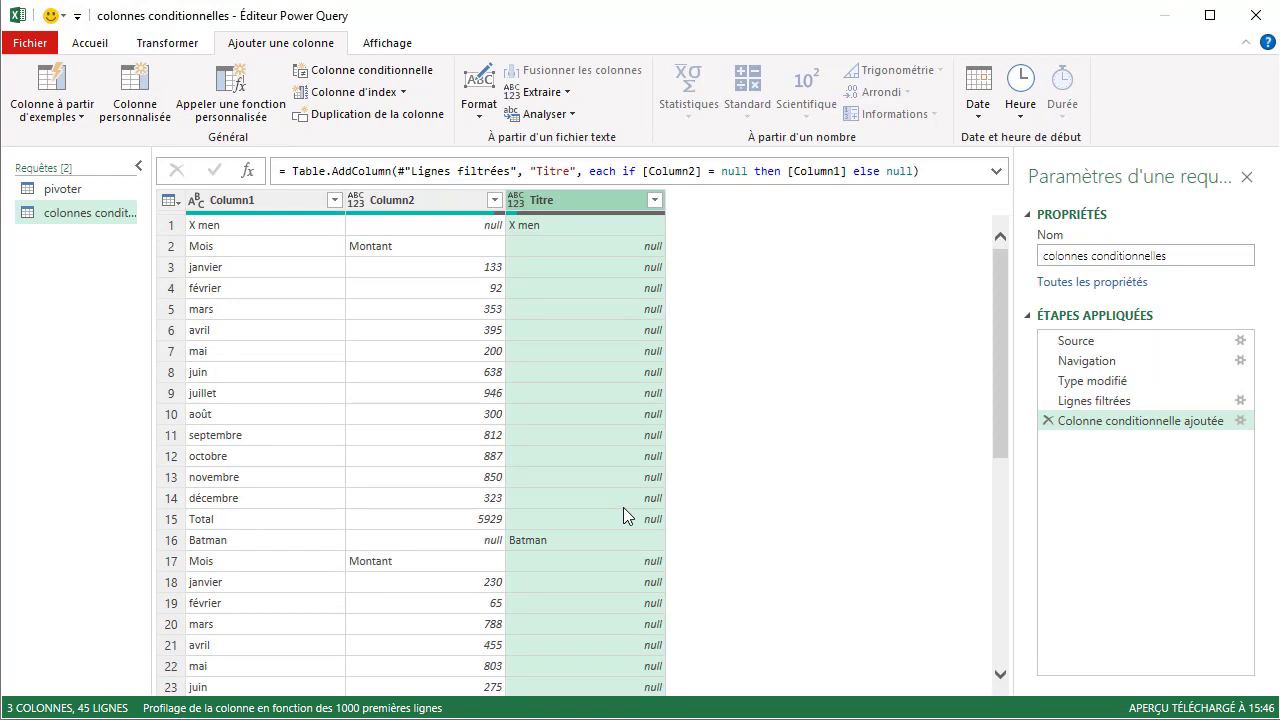
- Fill the Titre column downwards so each film title repeats over the empty cells below it
scroll(552, 544, "down", 5)
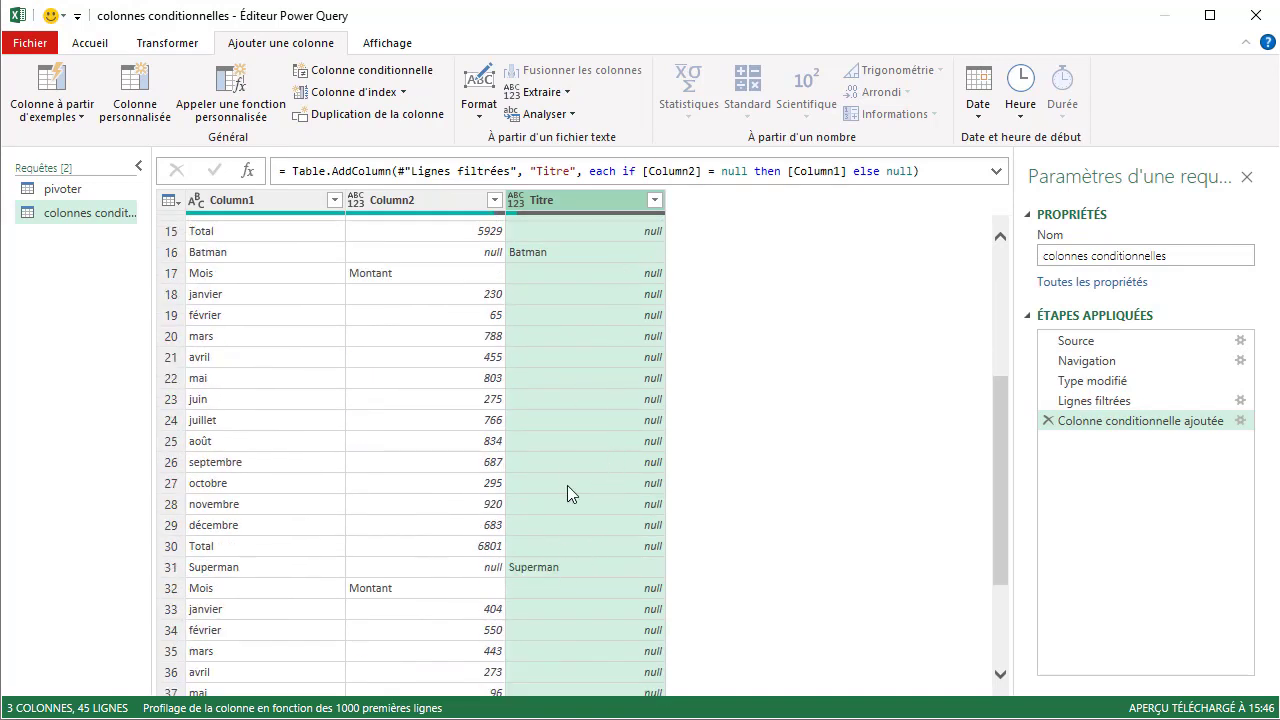
scroll(567, 485, "up", 5)
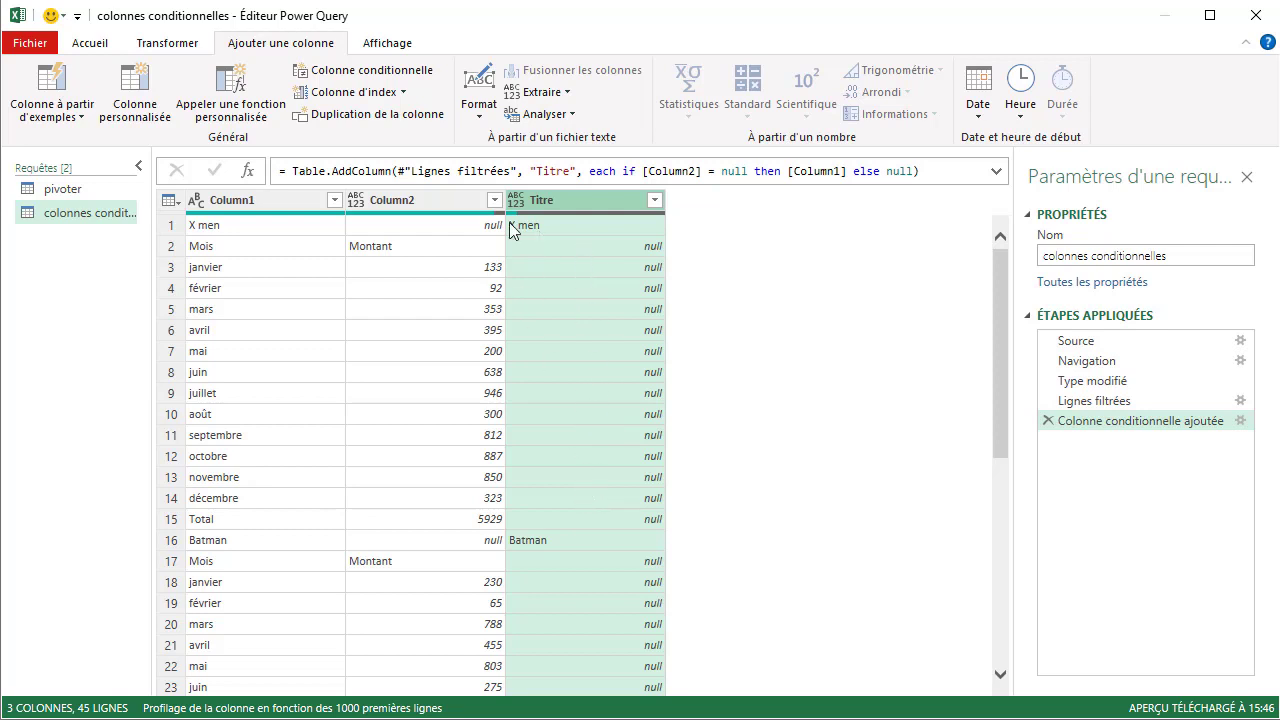
left_click(180, 45)
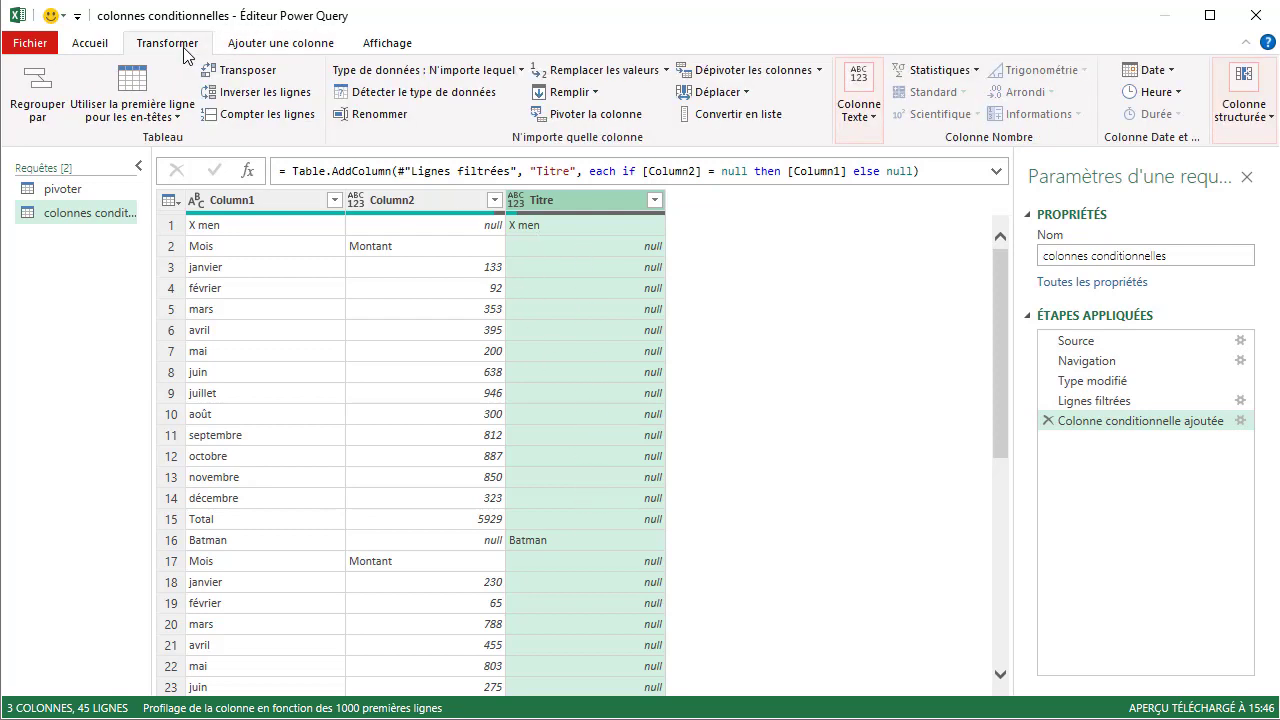
left_click(597, 94)
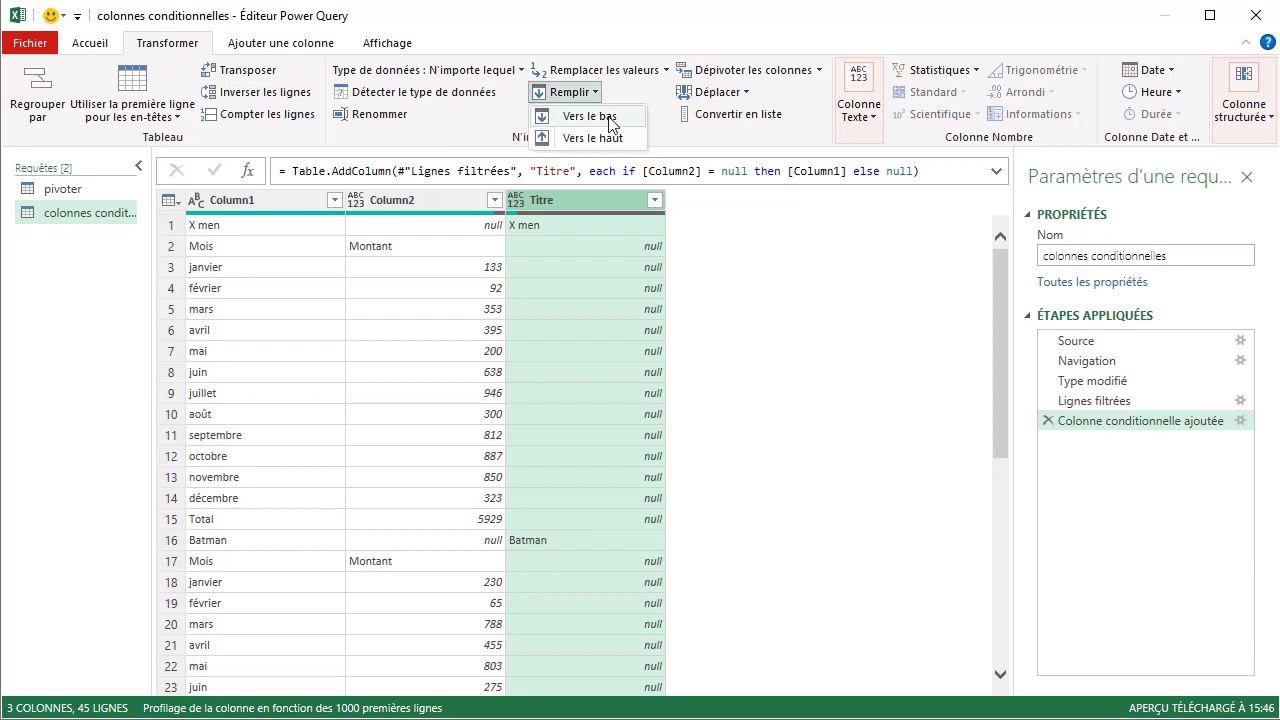
left_click(611, 121)
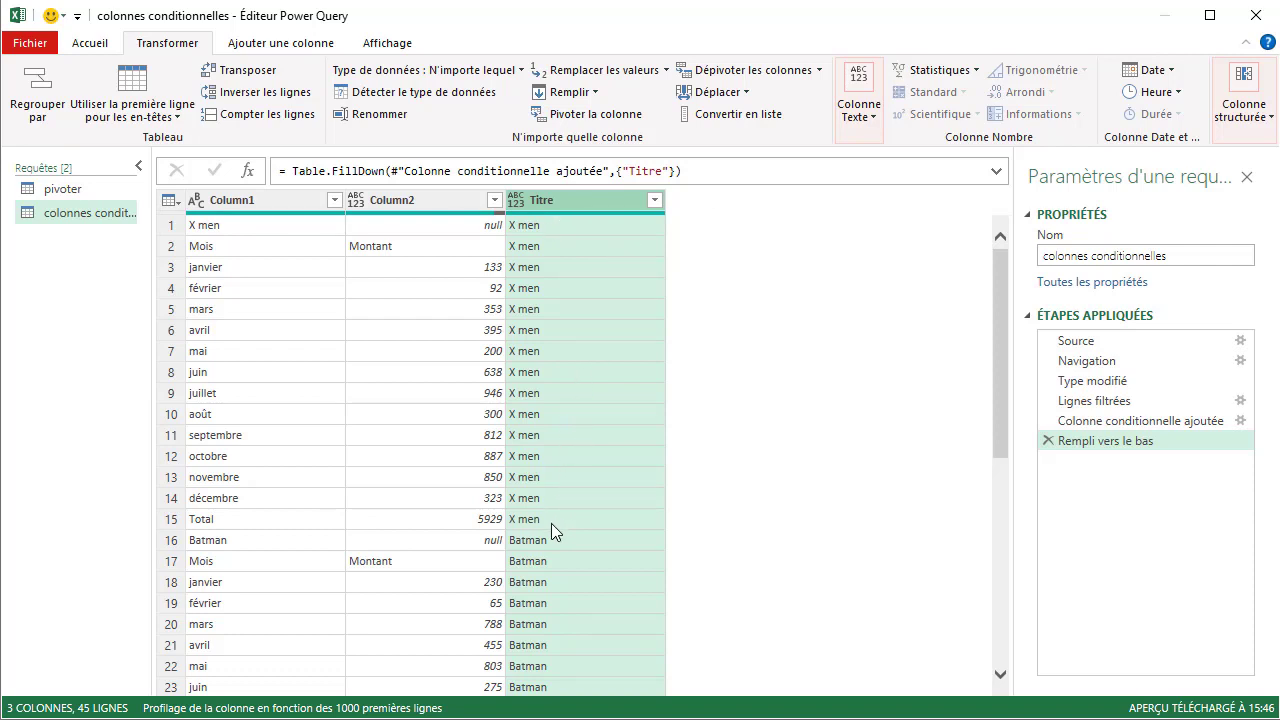
- Filter Column2 to exclude the null and Montant entries
scroll(556, 539, "down", 5)
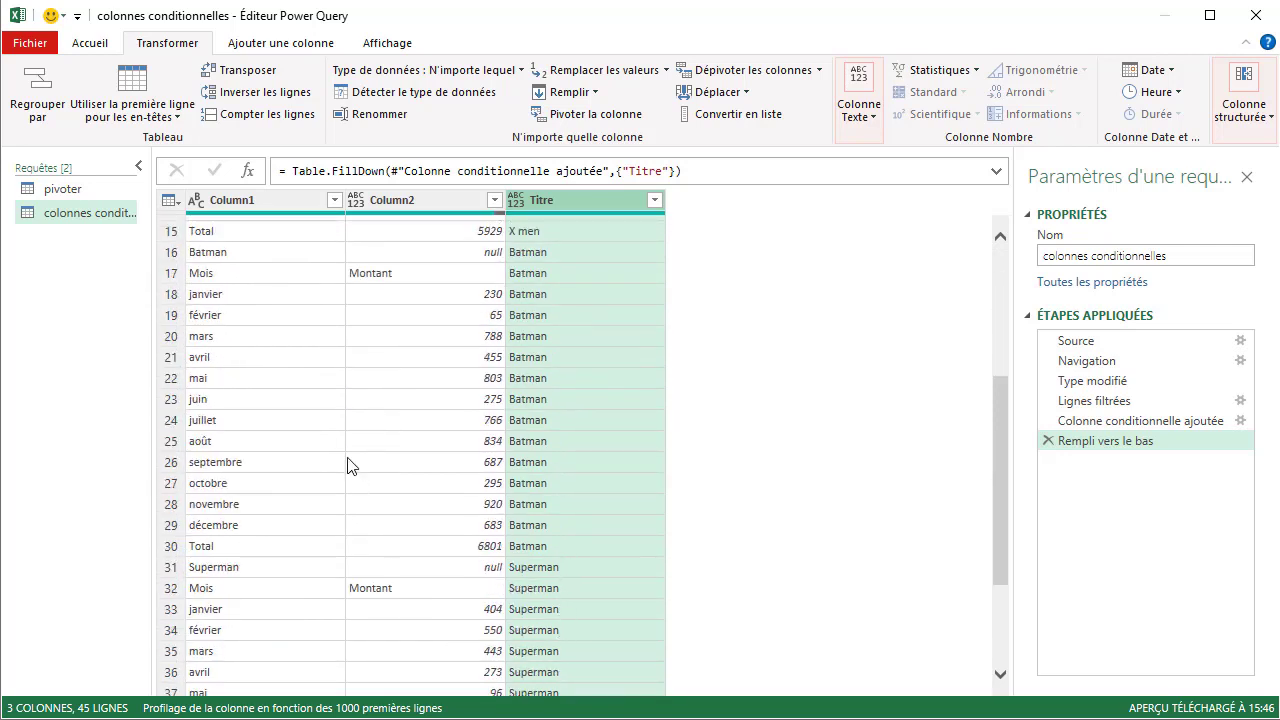
scroll(349, 465, "up", 5)
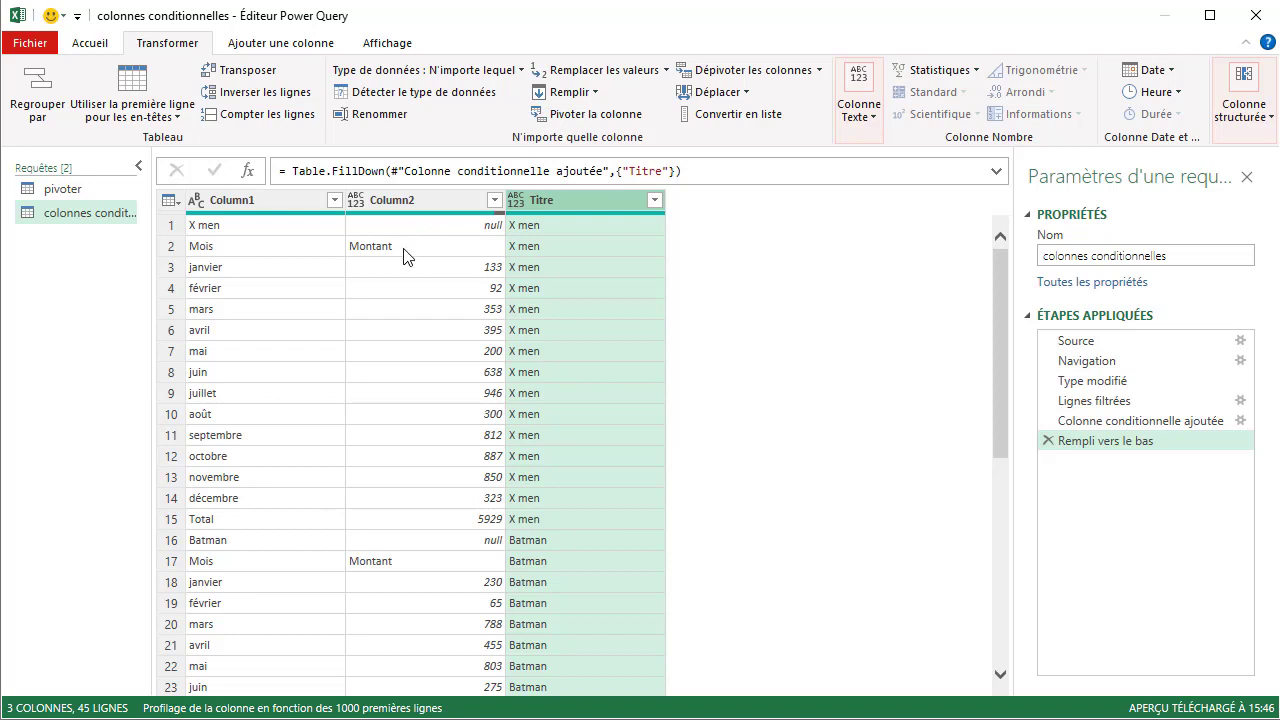
left_click(497, 201)
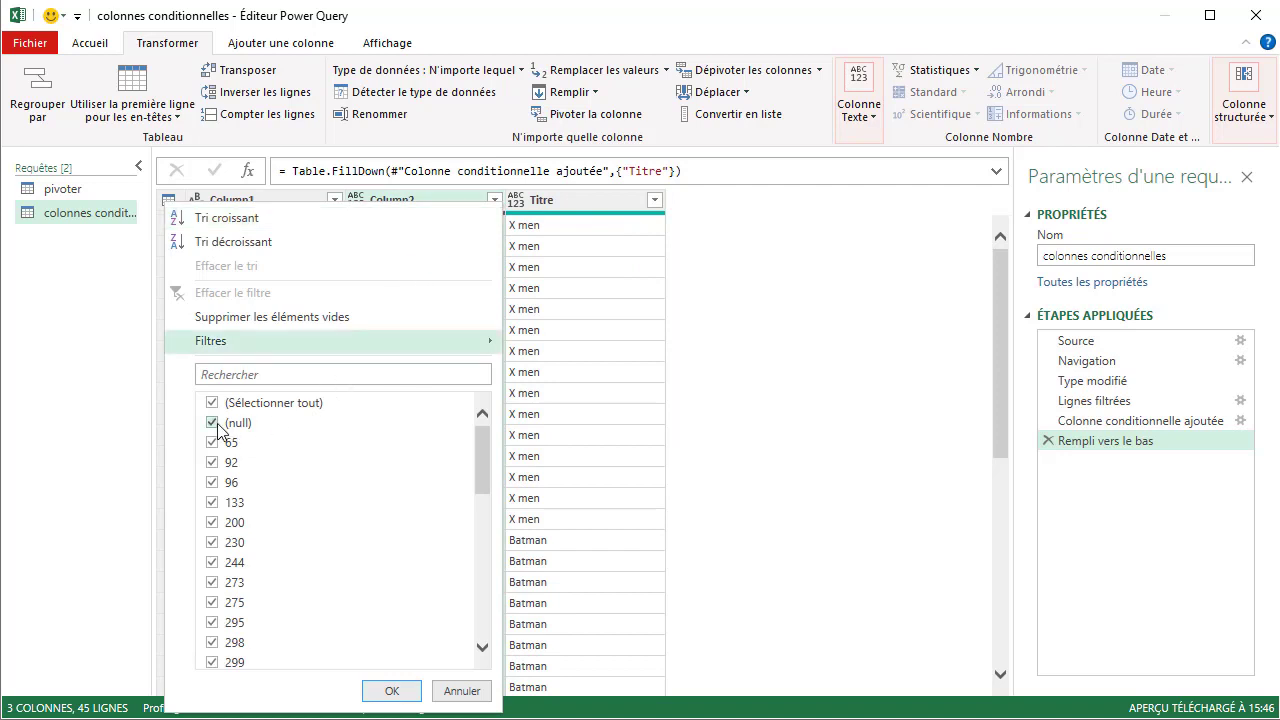
left_click(224, 428)
left_click_drag(470, 486, 469, 634)
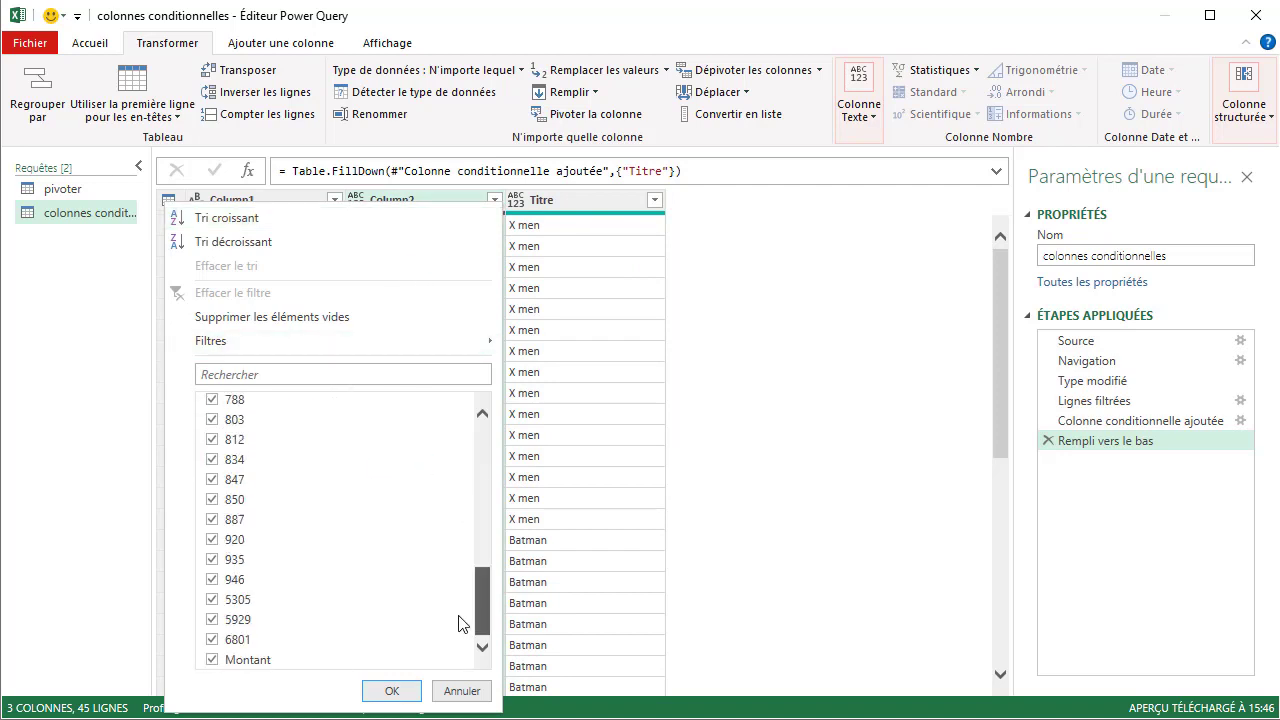
left_click(211, 661)
left_click(391, 691)
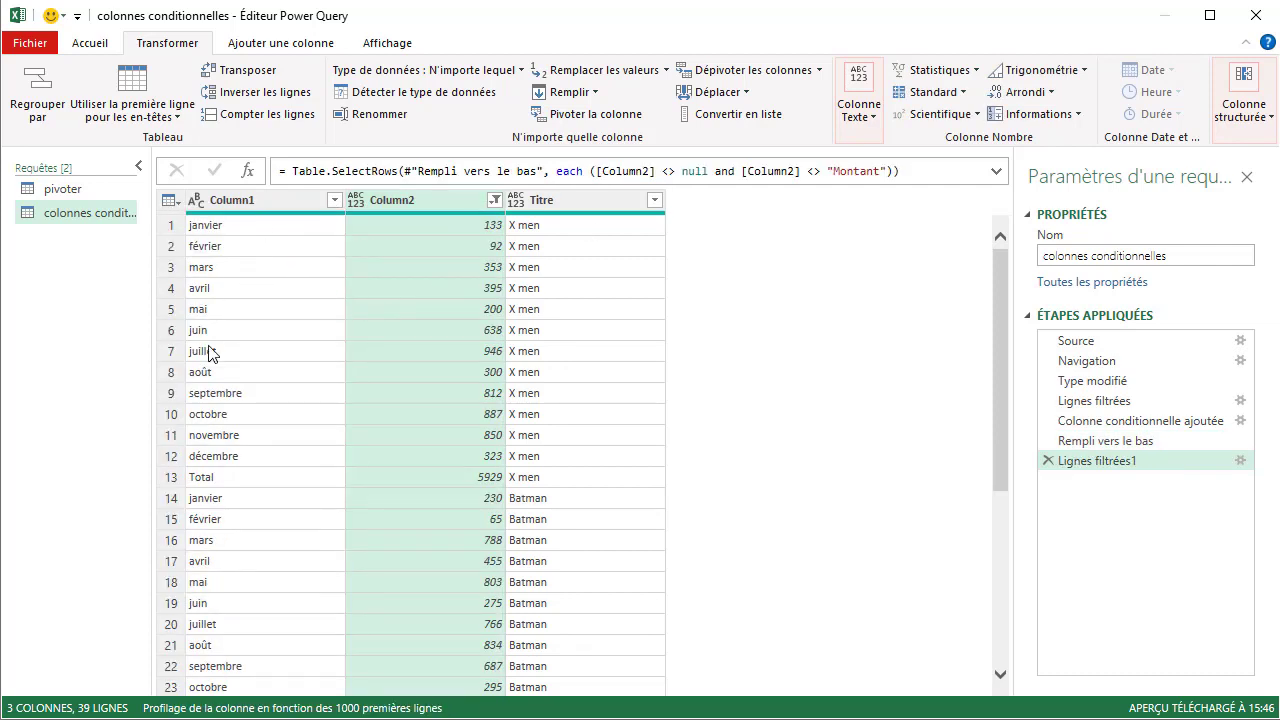
- Filter Column1 to exclude the Total rows of the film tables
left_click(336, 200)
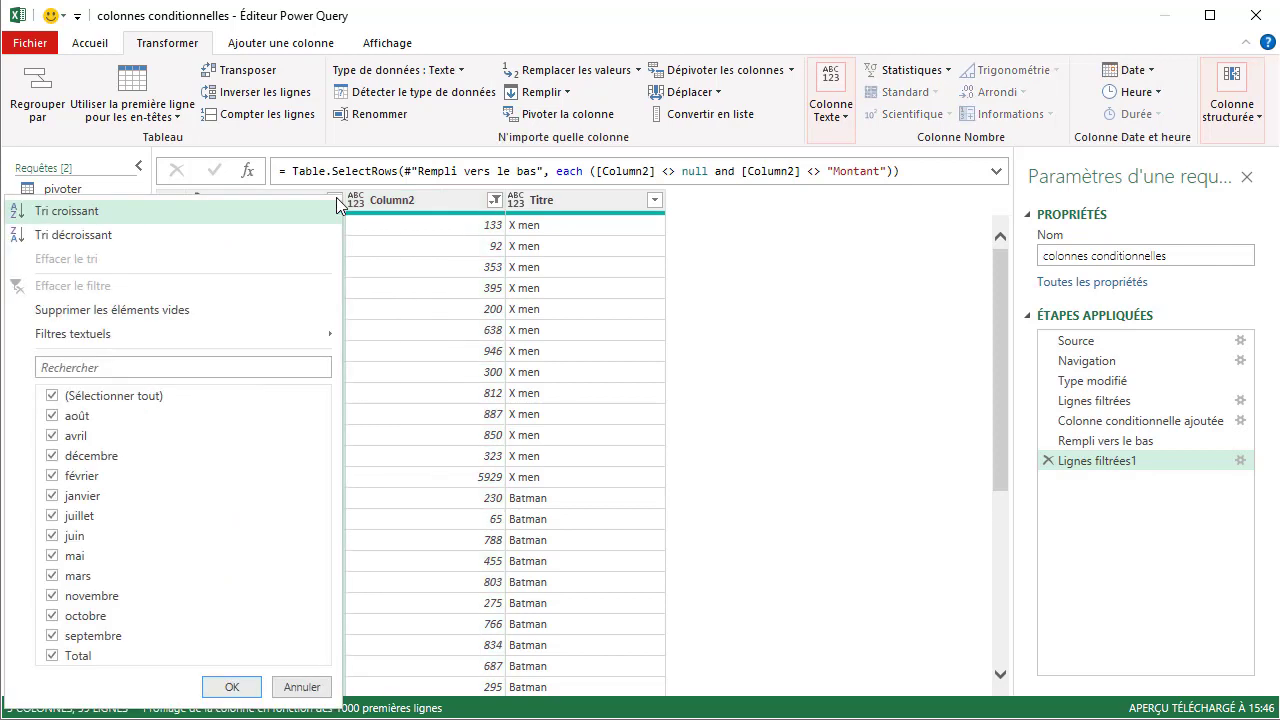
left_click(53, 656)
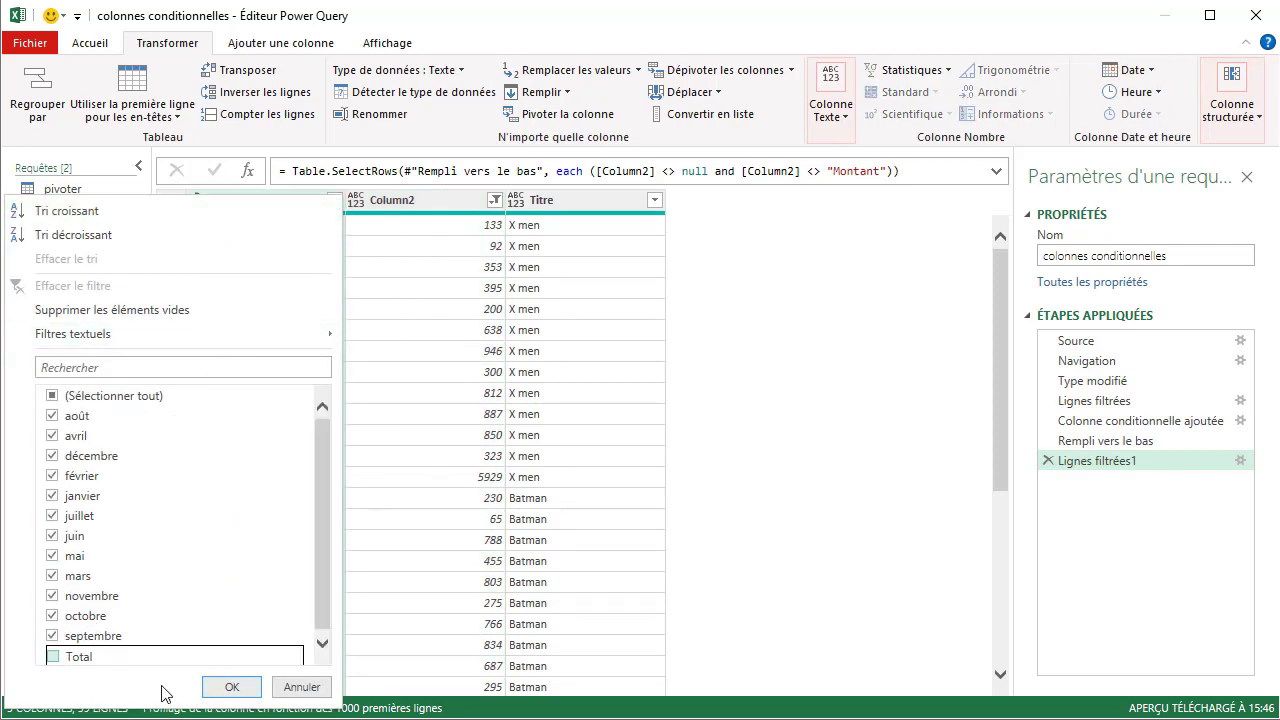
left_click(232, 687)
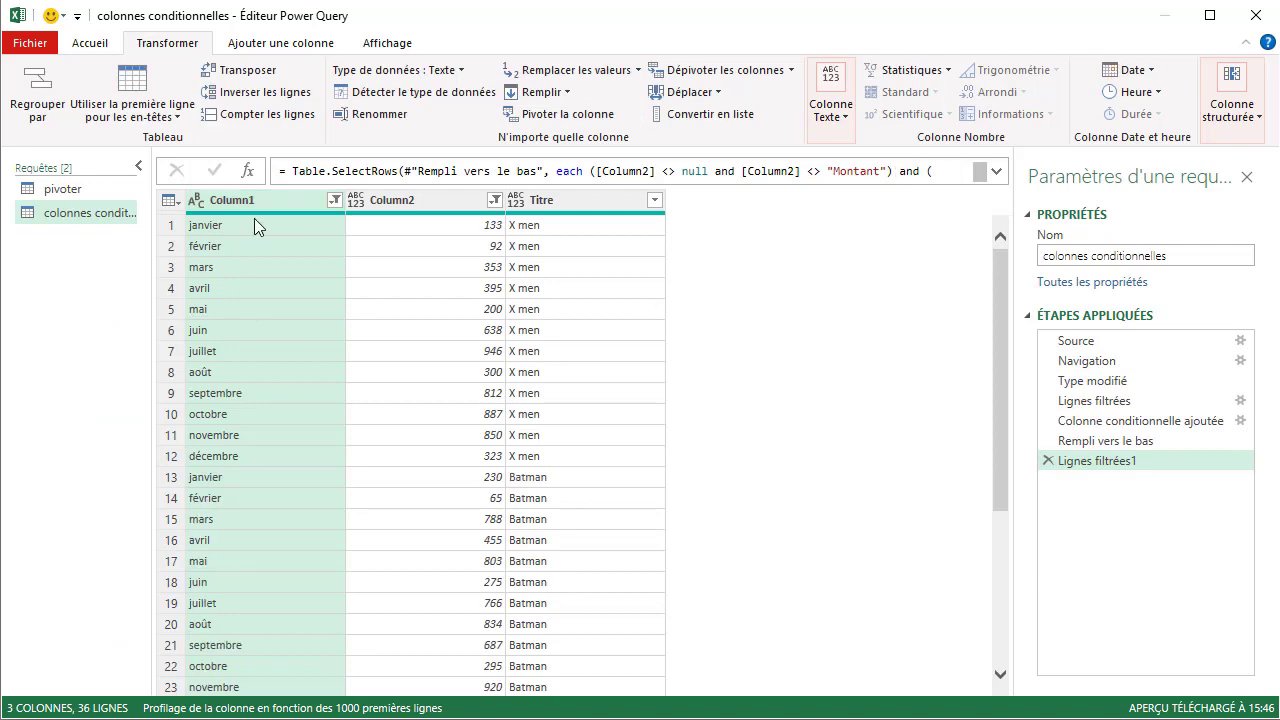
- Rename Column1 as Mois and Column2 as Montant ventes
double_click(270, 198)
key("BackSpace")
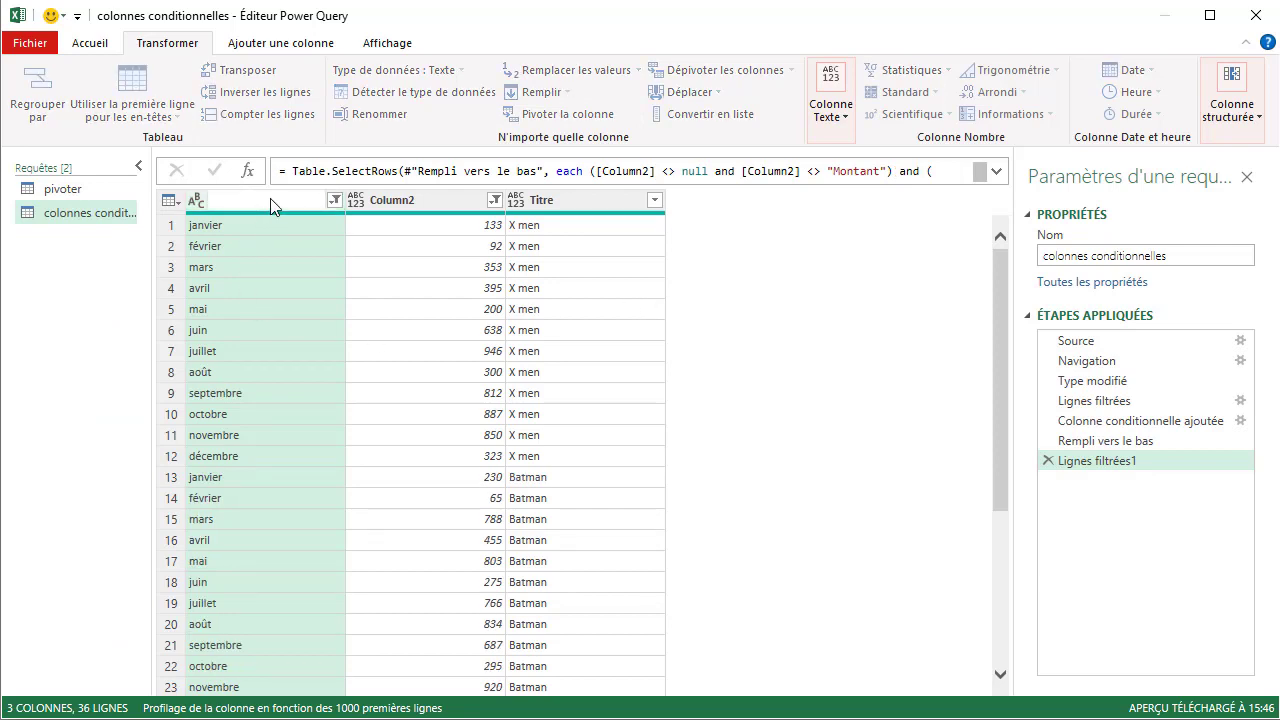
type("Mois")
left_click(430, 200)
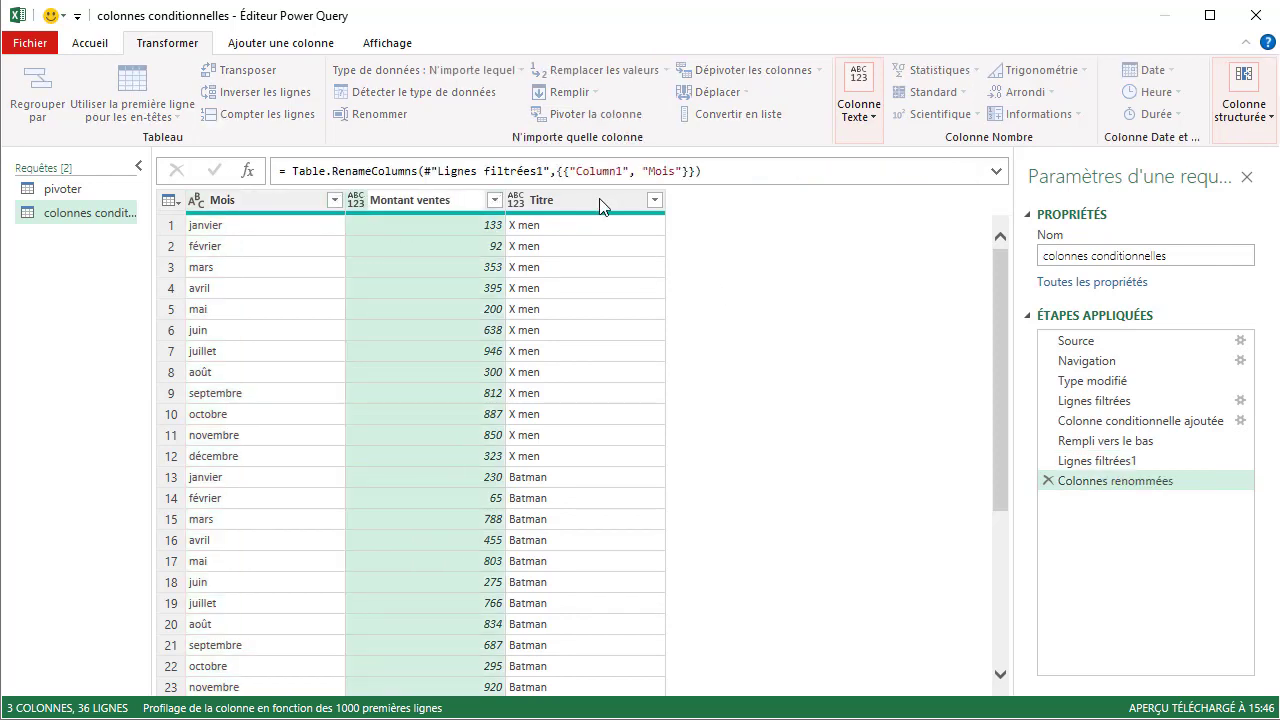
key("Return")
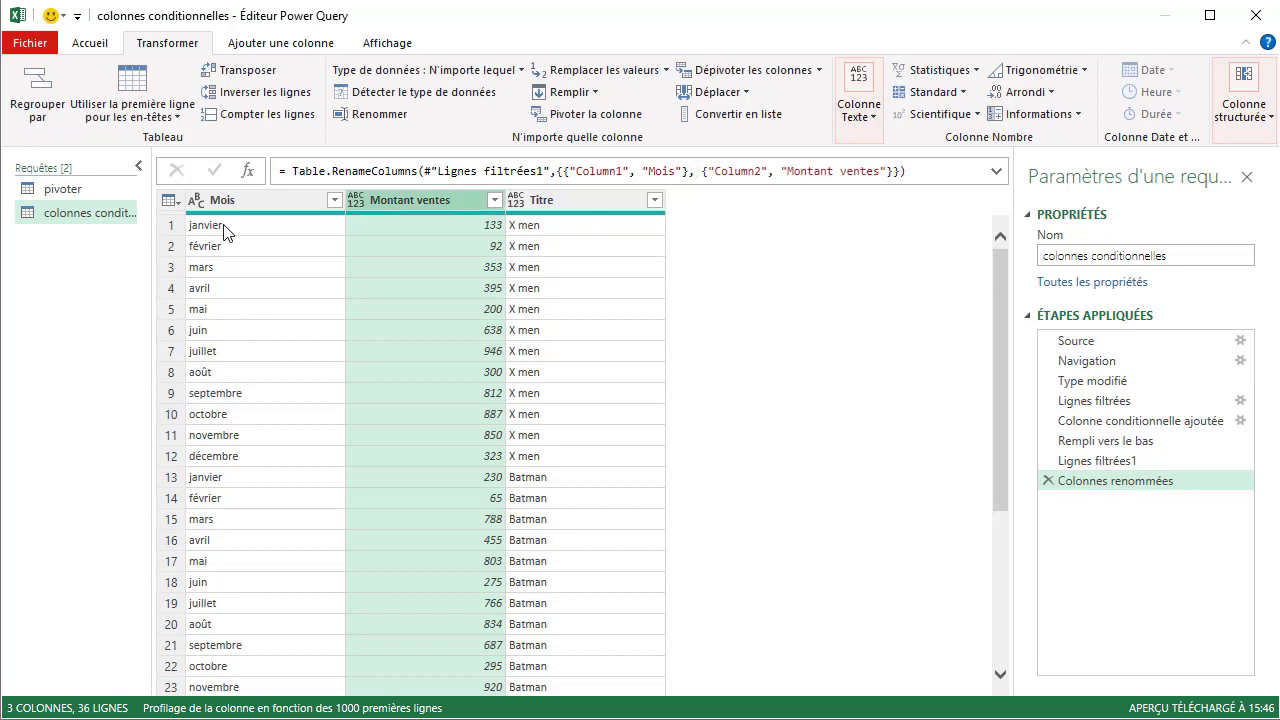
- Set the data type of Montant ventes to Nombre entier and that of Titre to Texte
left_click(355, 204)
left_click(378, 268)
left_click(516, 203)
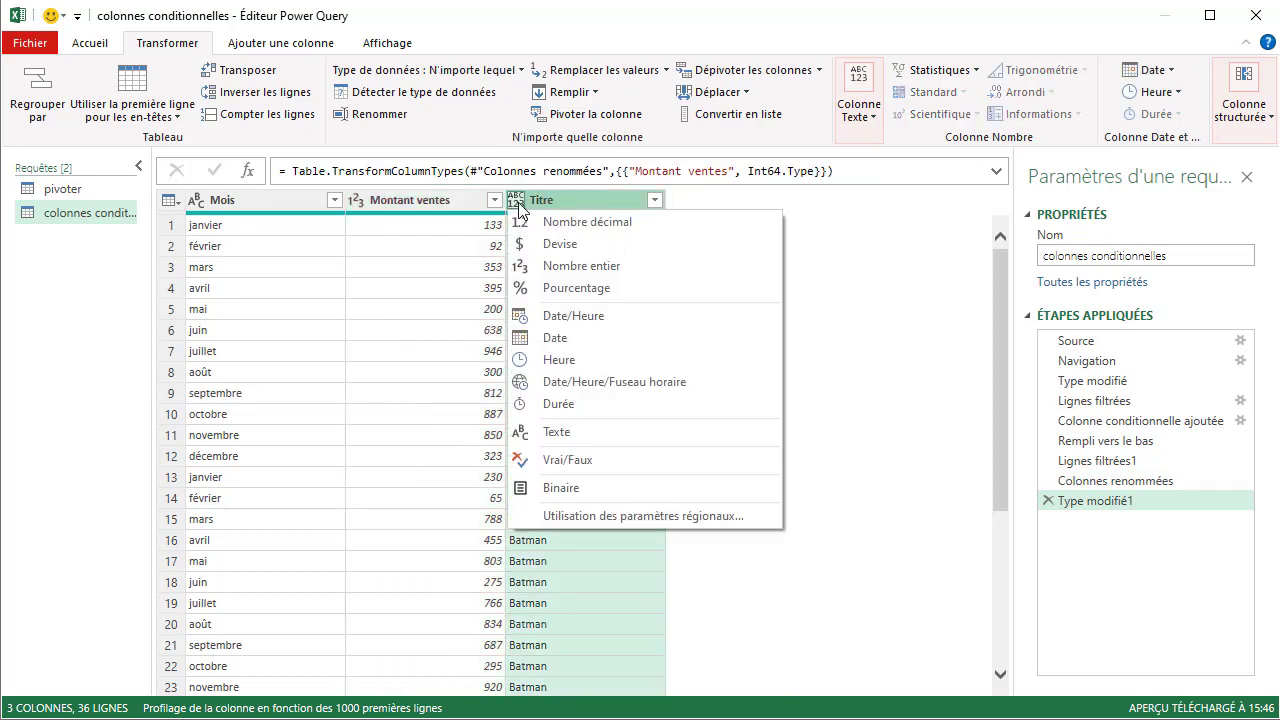
left_click(552, 432)
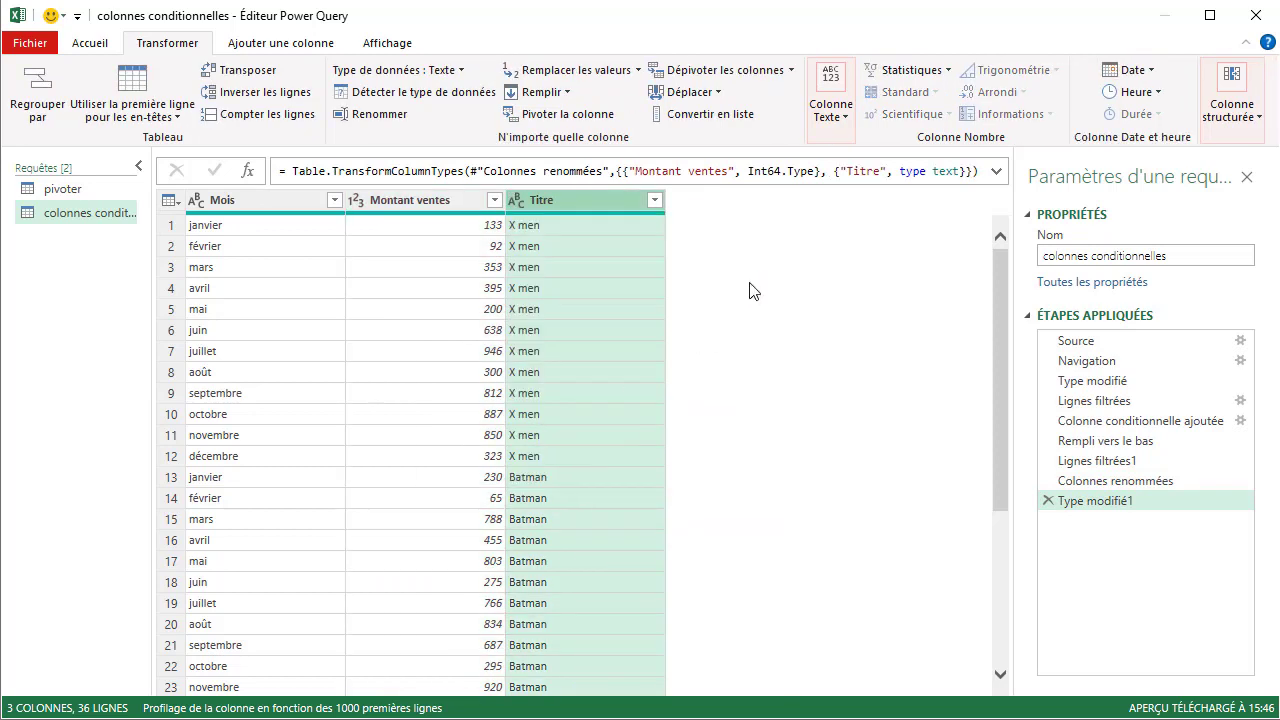
- Close the query editor and load the colonnes conditionnelles query as a PivotTable report on a new worksheet
left_click(104, 46)
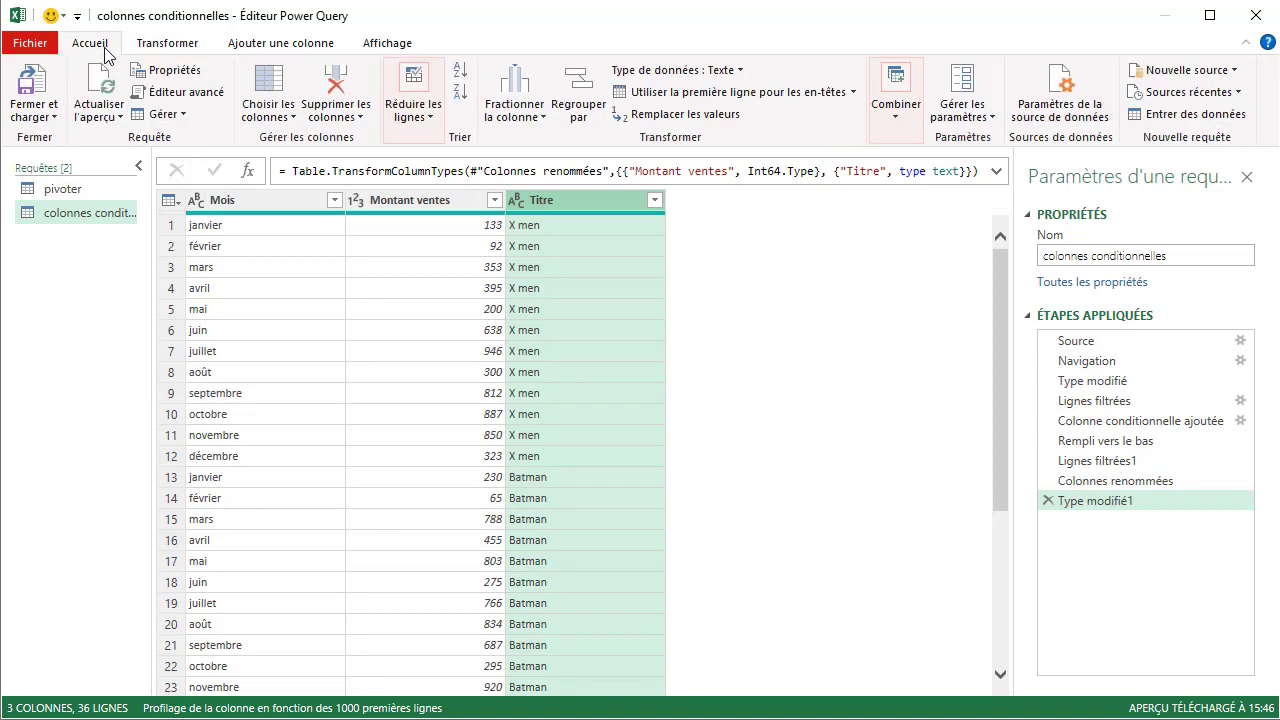
left_click(42, 118)
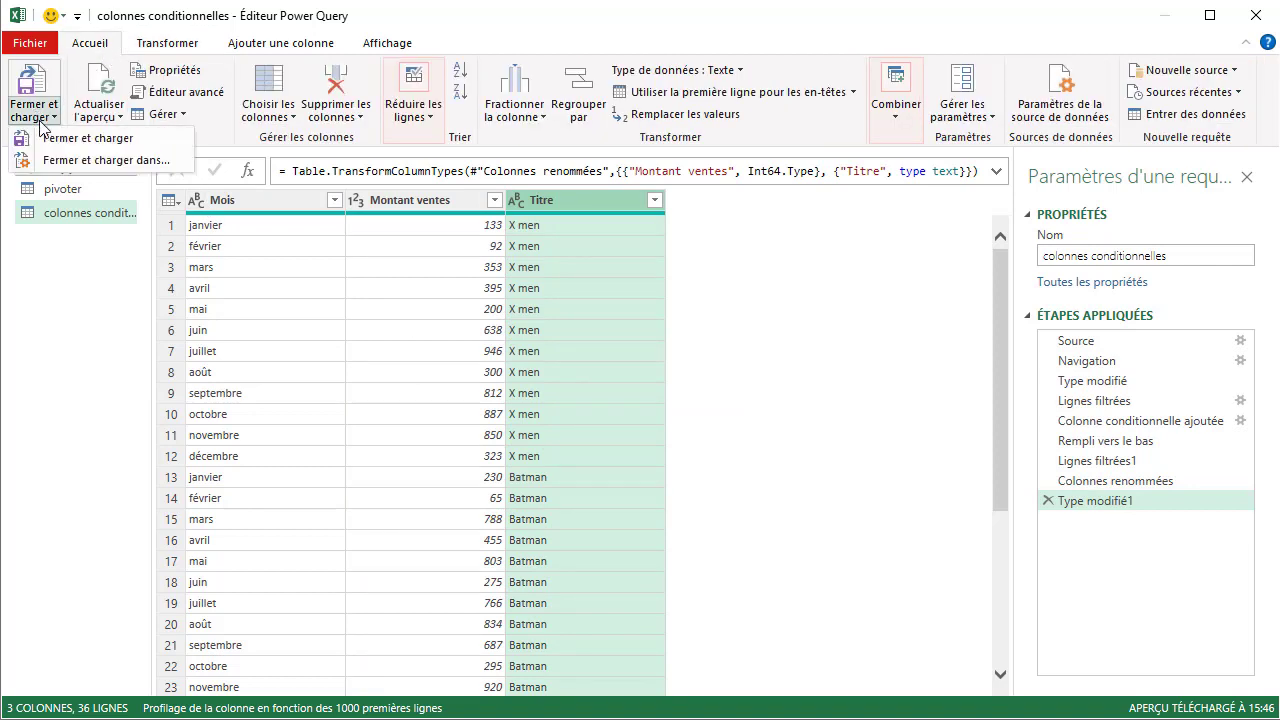
left_click(89, 160)
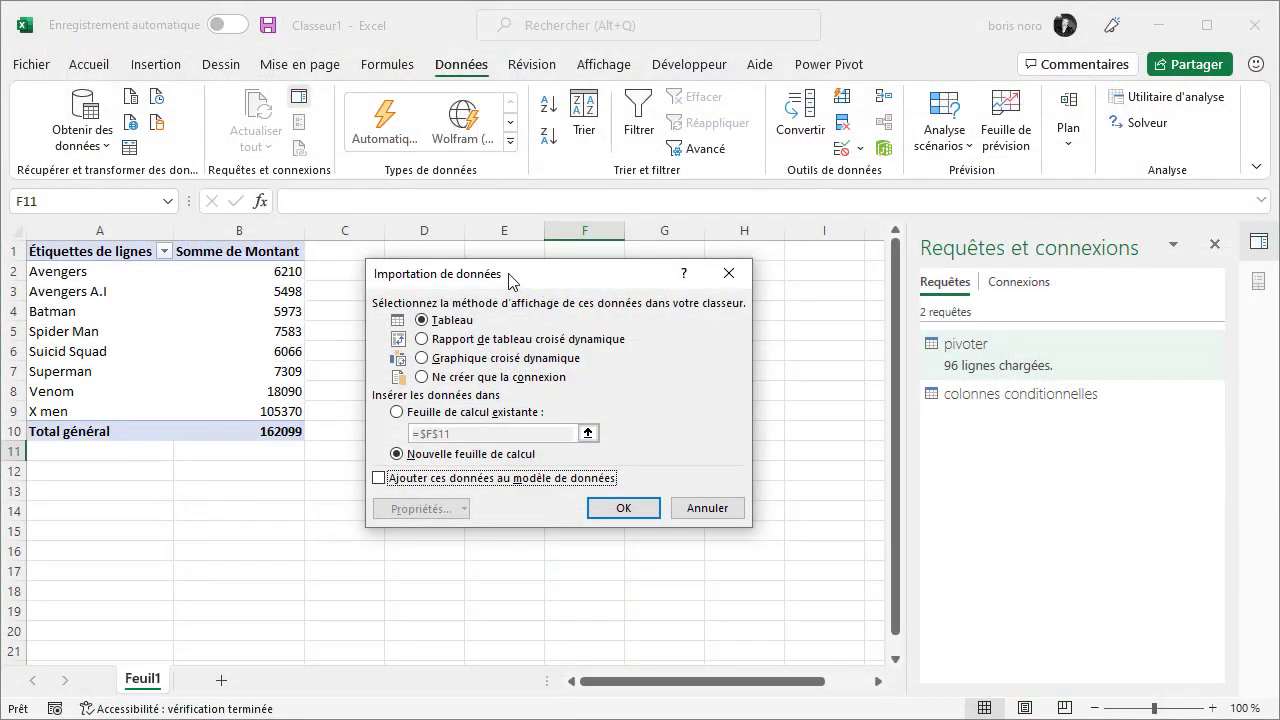
left_click(422, 340)
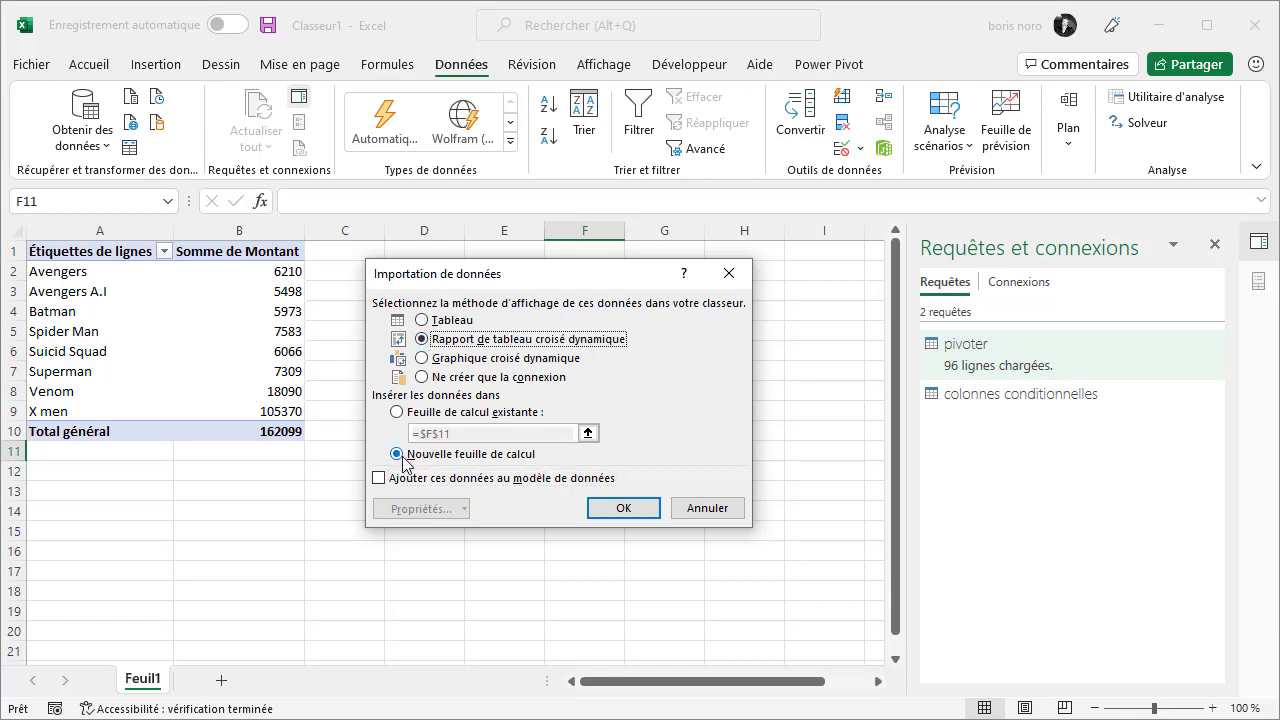
left_click(609, 508)
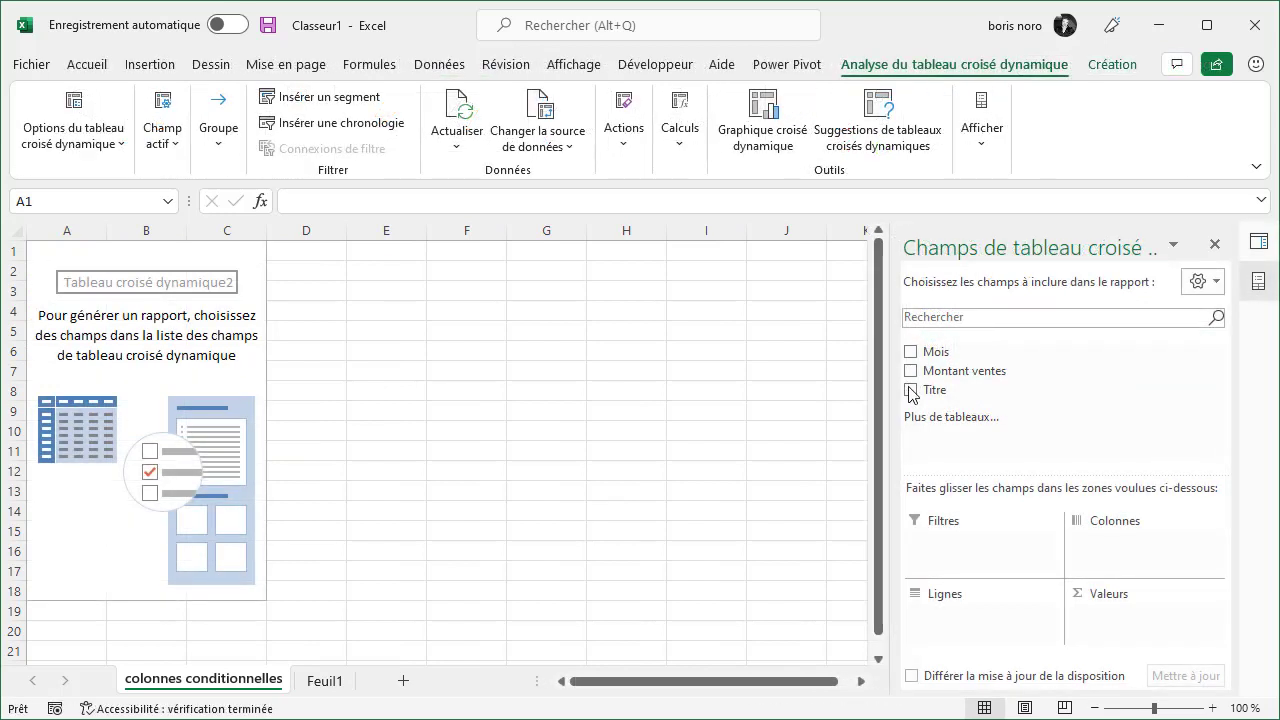
- Build the pivot table with Titre and Mois as row fields and Montant ventes summed as values
left_click(910, 390)
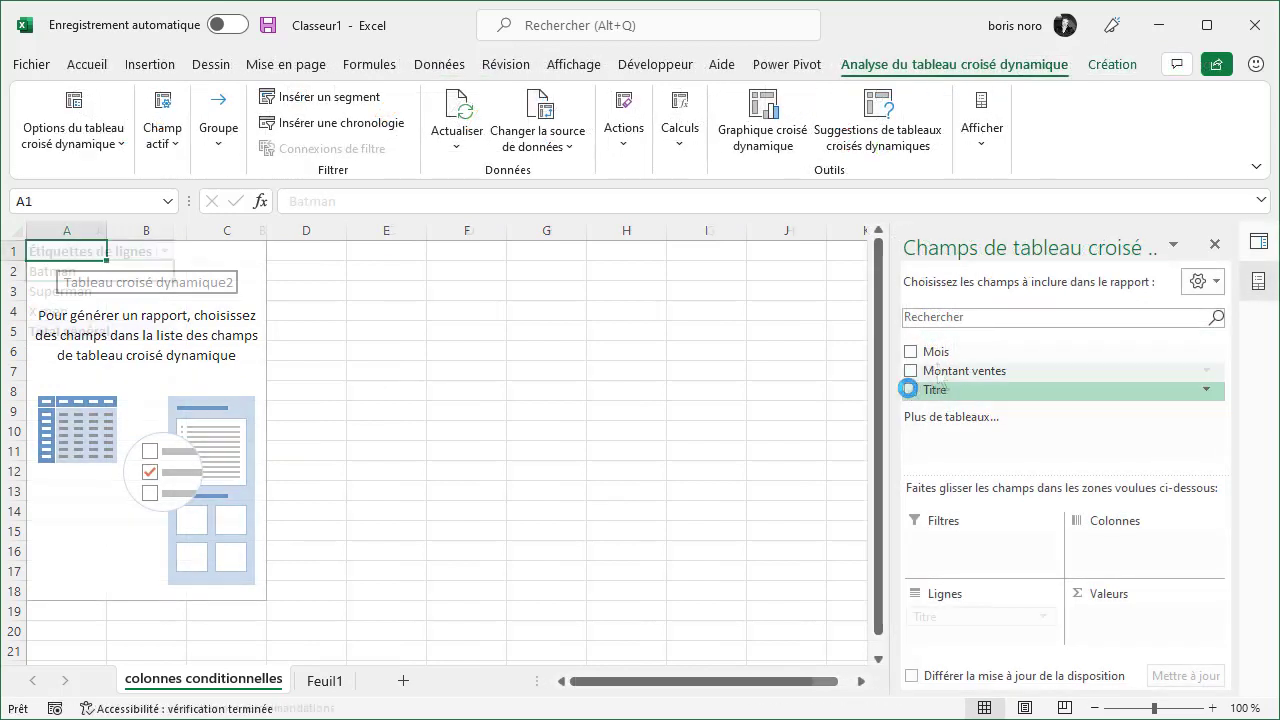
left_click_drag(981, 637, 981, 637)
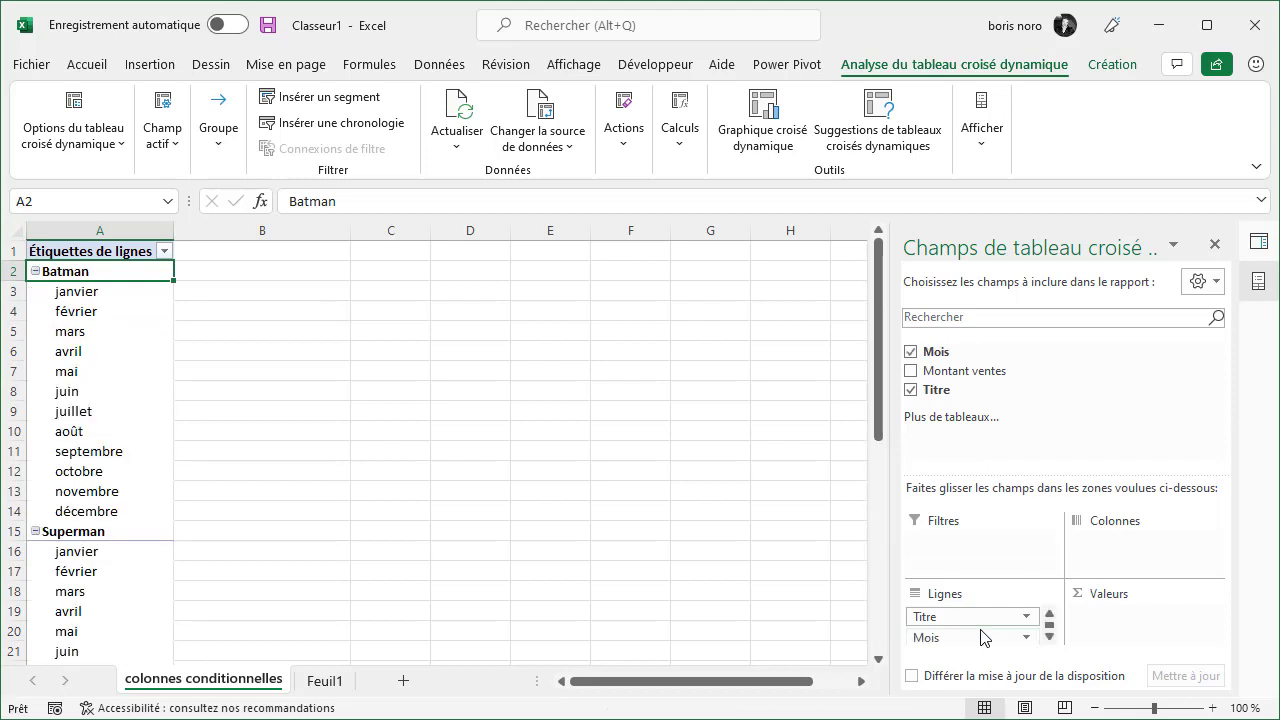
left_click_drag(914, 372, 1126, 627)
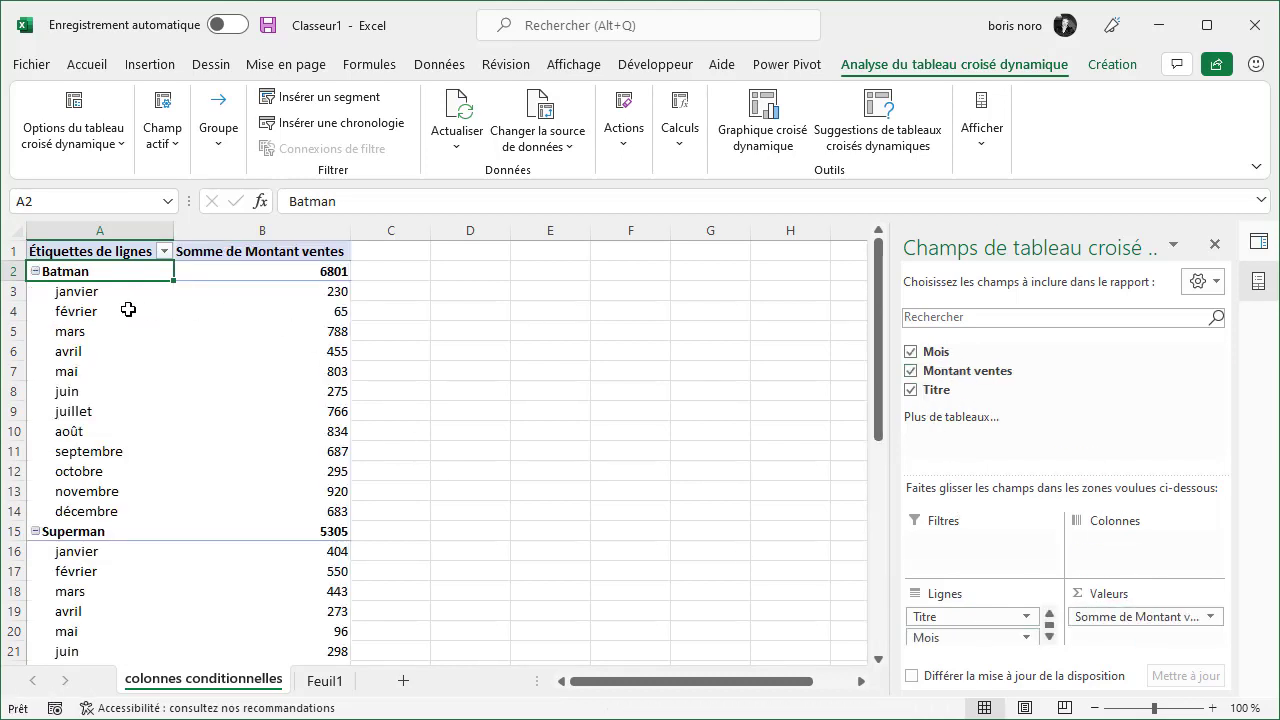
- Insert a clustered column chart from the pivot table and arrange it over about columns B to G, rows 1 to 18
left_click(283, 291)
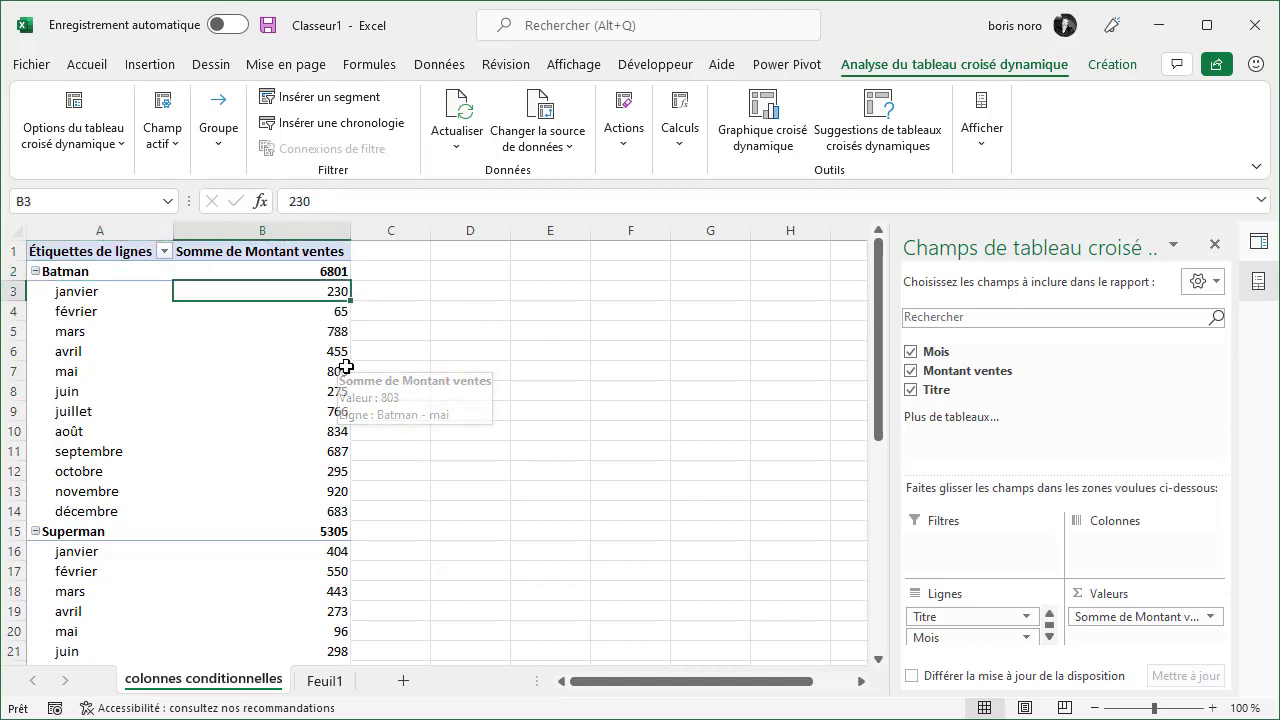
left_click(150, 65)
left_click(292, 140)
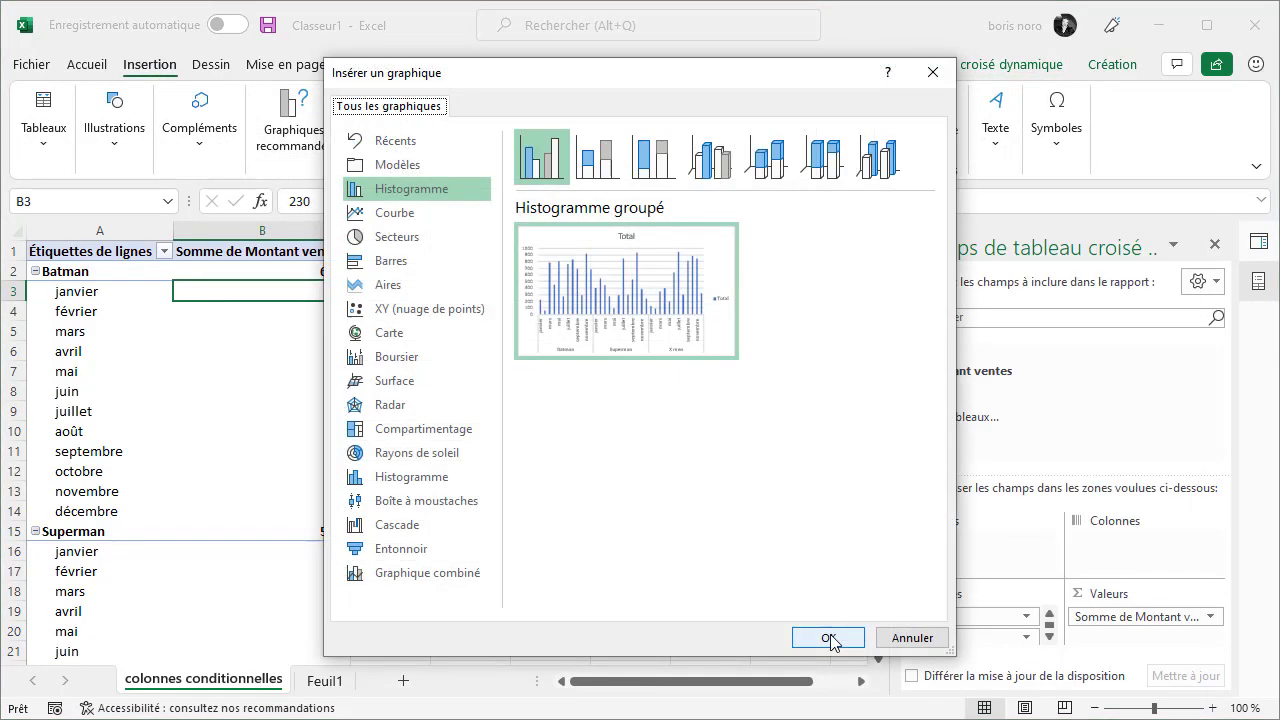
left_click(828, 638)
left_click_drag(563, 291, 664, 235)
left_click_drag(540, 532, 534, 600)
left_click(840, 520)
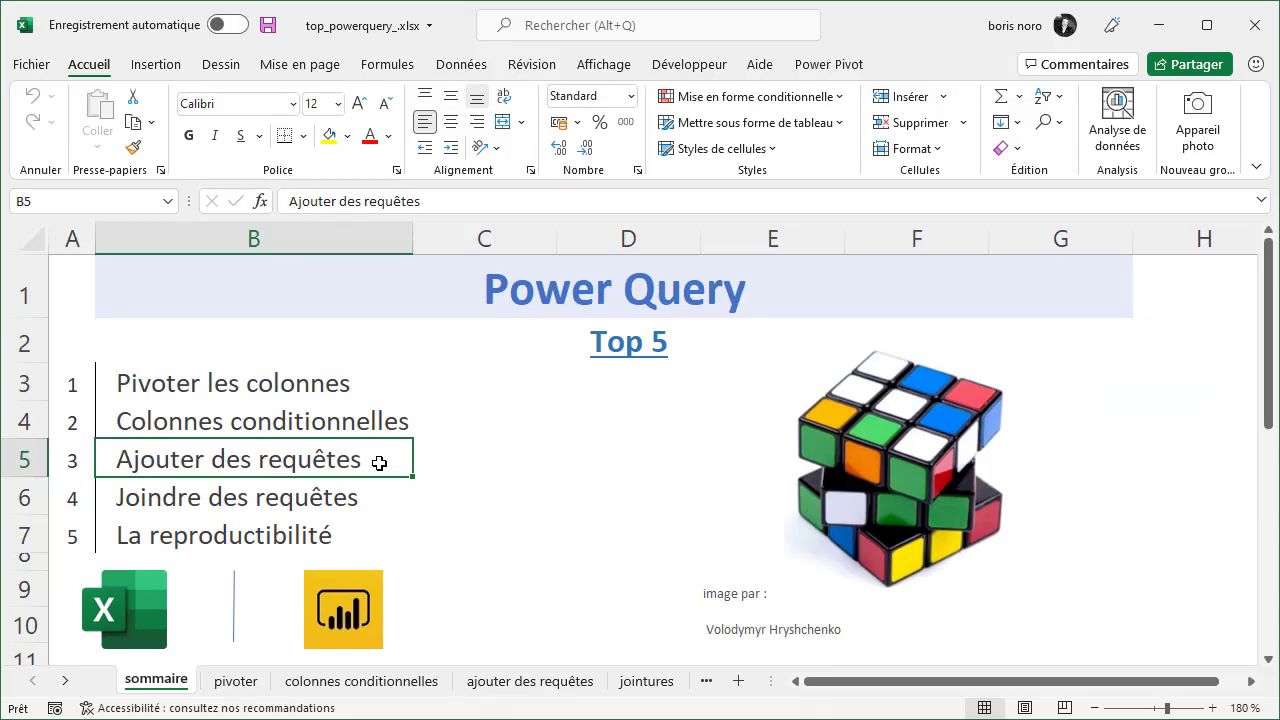
- Examine the Superman, Batman and Suicid Squad tables on the ajouter des requêtes sheet of the source workbook
left_click(526, 683)
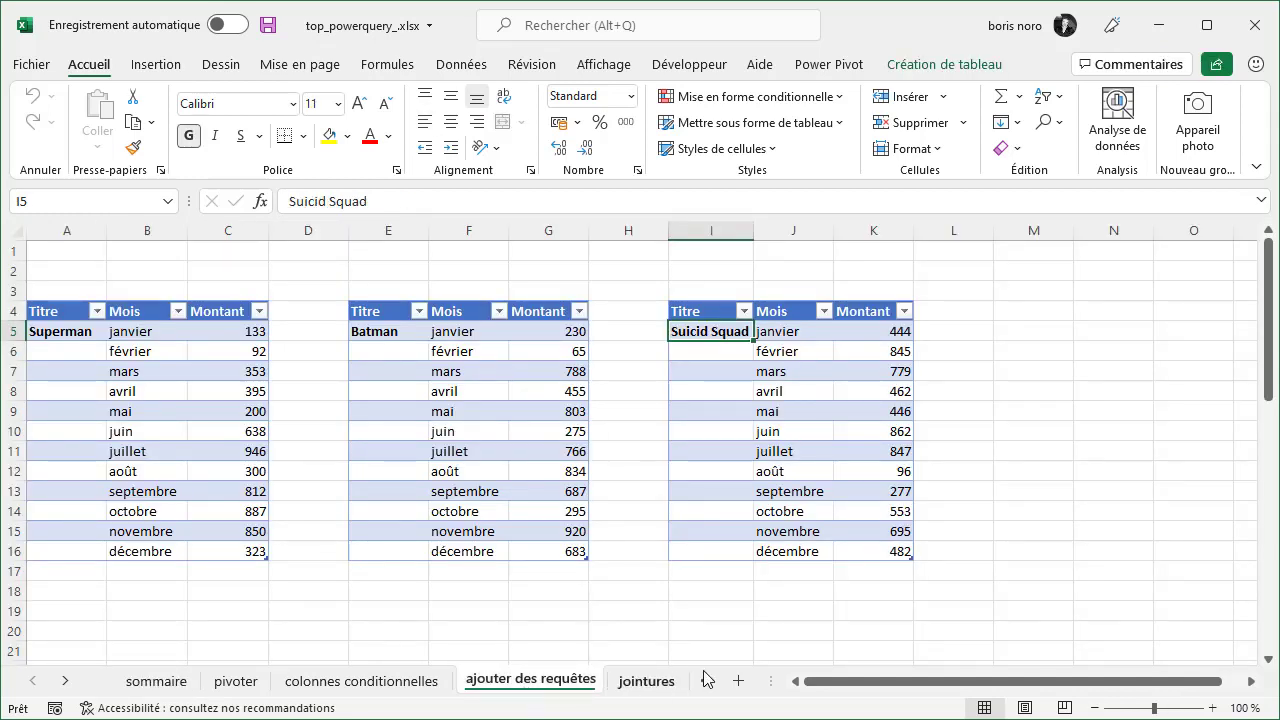
left_click(54, 312)
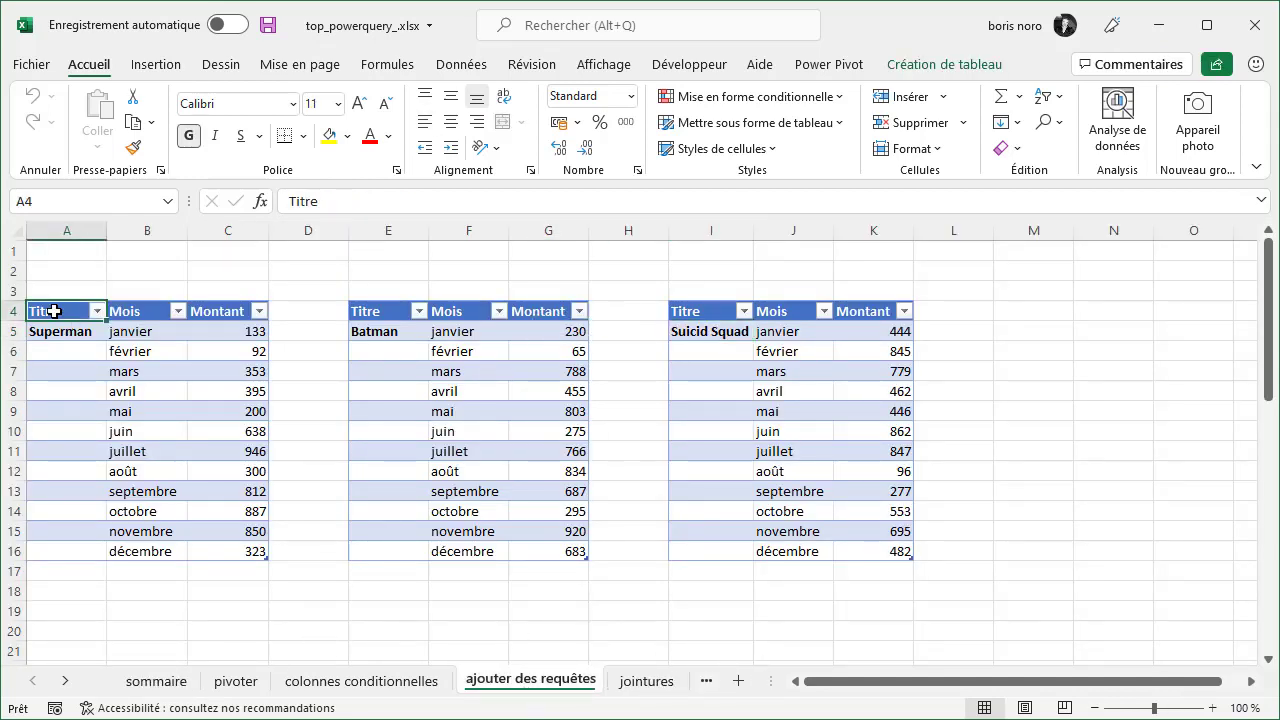
left_click_drag(75, 313, 206, 551)
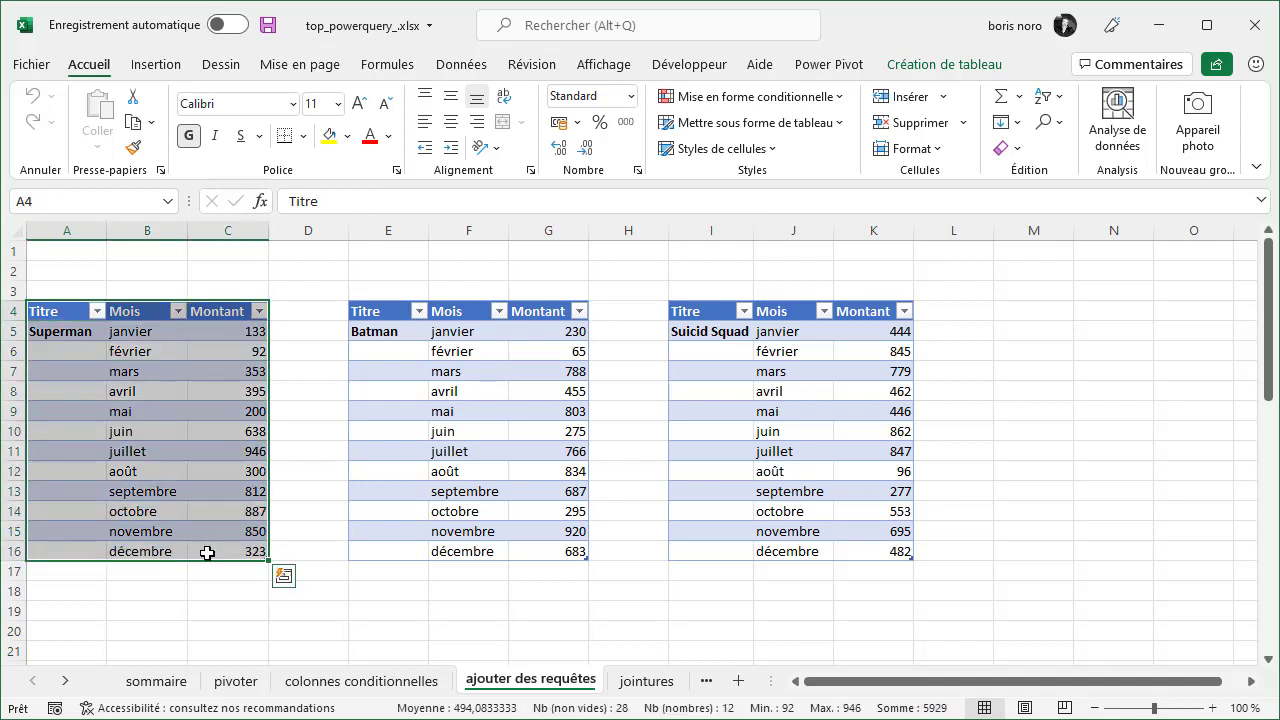
left_click_drag(383, 316, 563, 543)
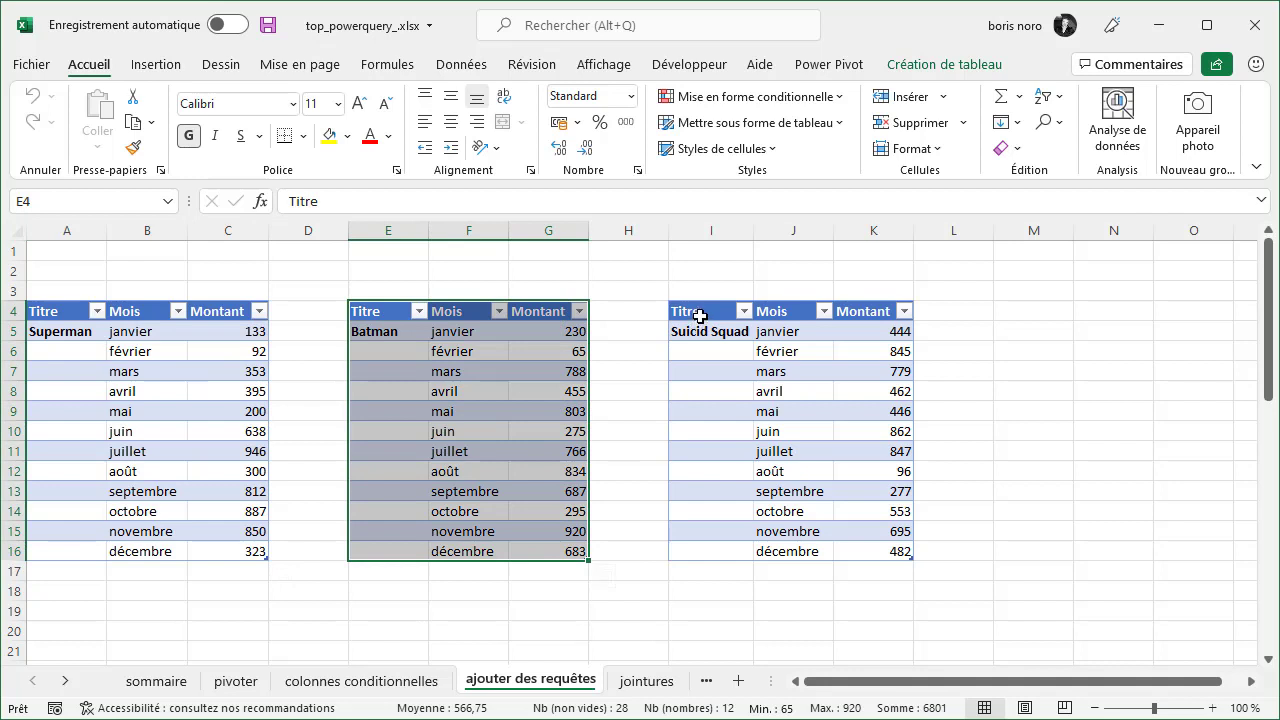
left_click(748, 318)
left_click_drag(748, 318, 880, 550)
left_click(602, 622)
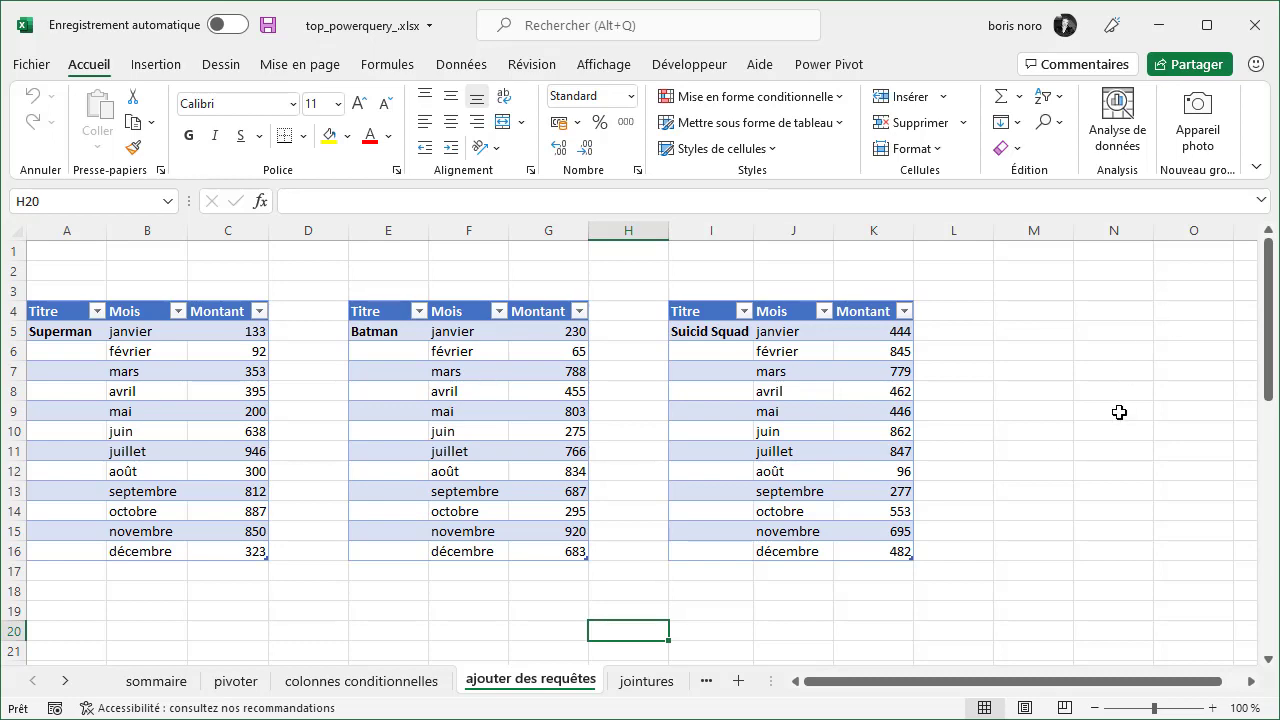
- Return to Classeur1 and start importing data from the Excel workbook top_powerquery_.xlsx on the desktop
left_click(1159, 30)
left_click(468, 70)
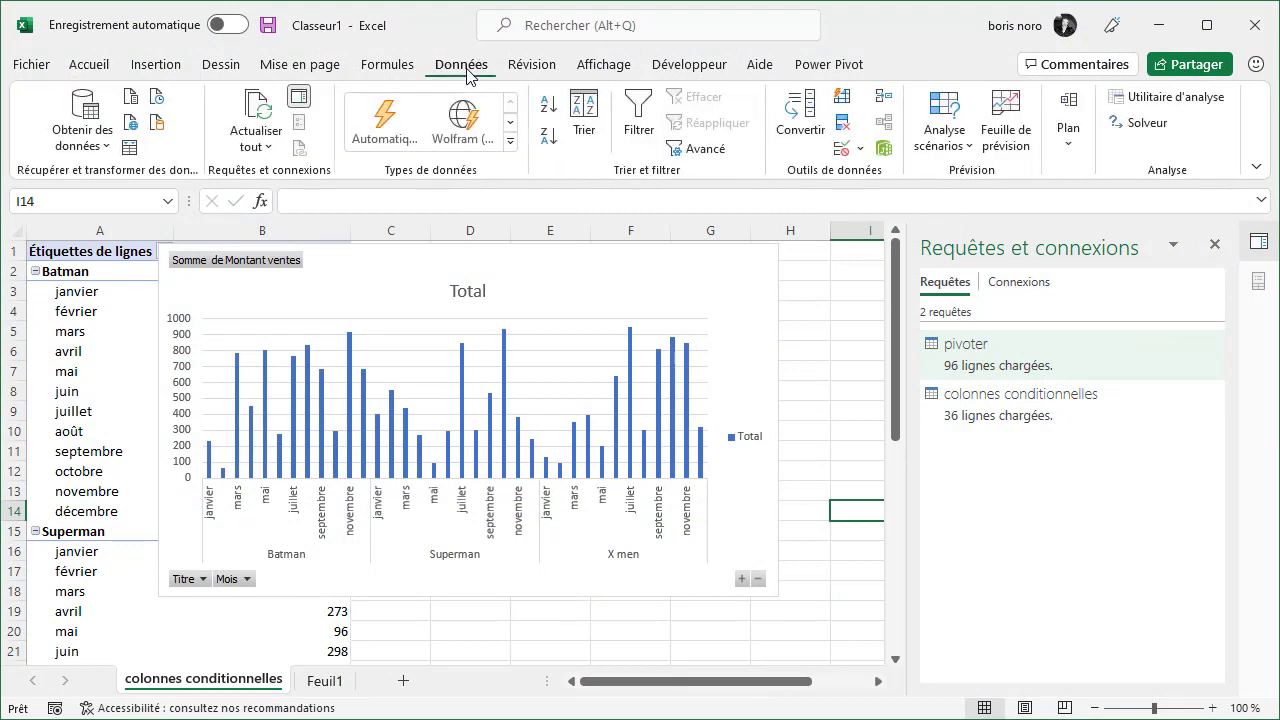
left_click(96, 138)
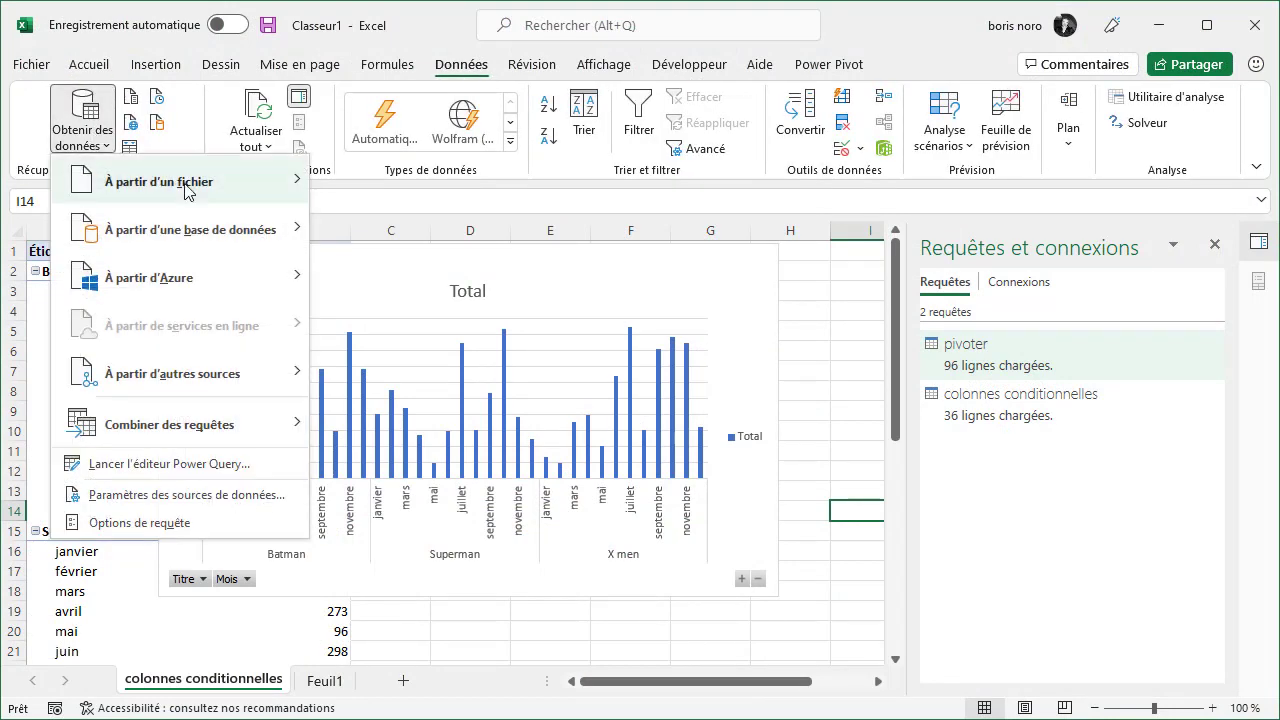
left_click(365, 190)
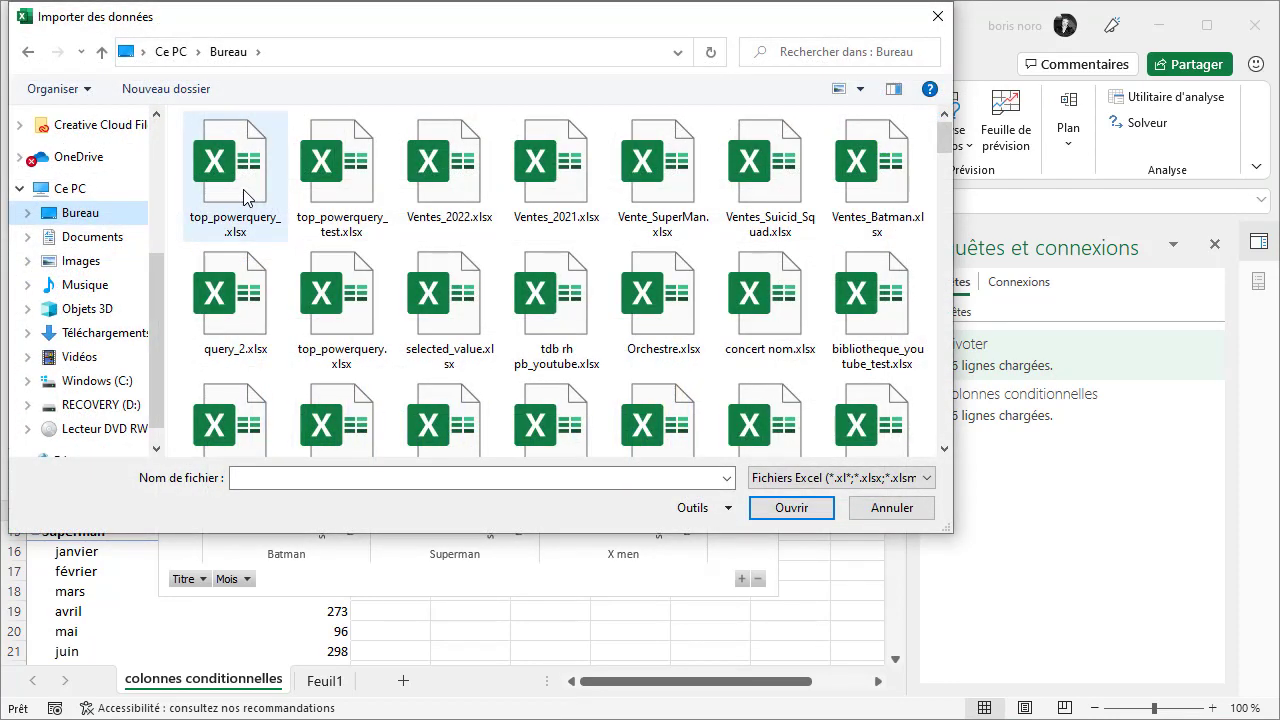
double_click(245, 197)
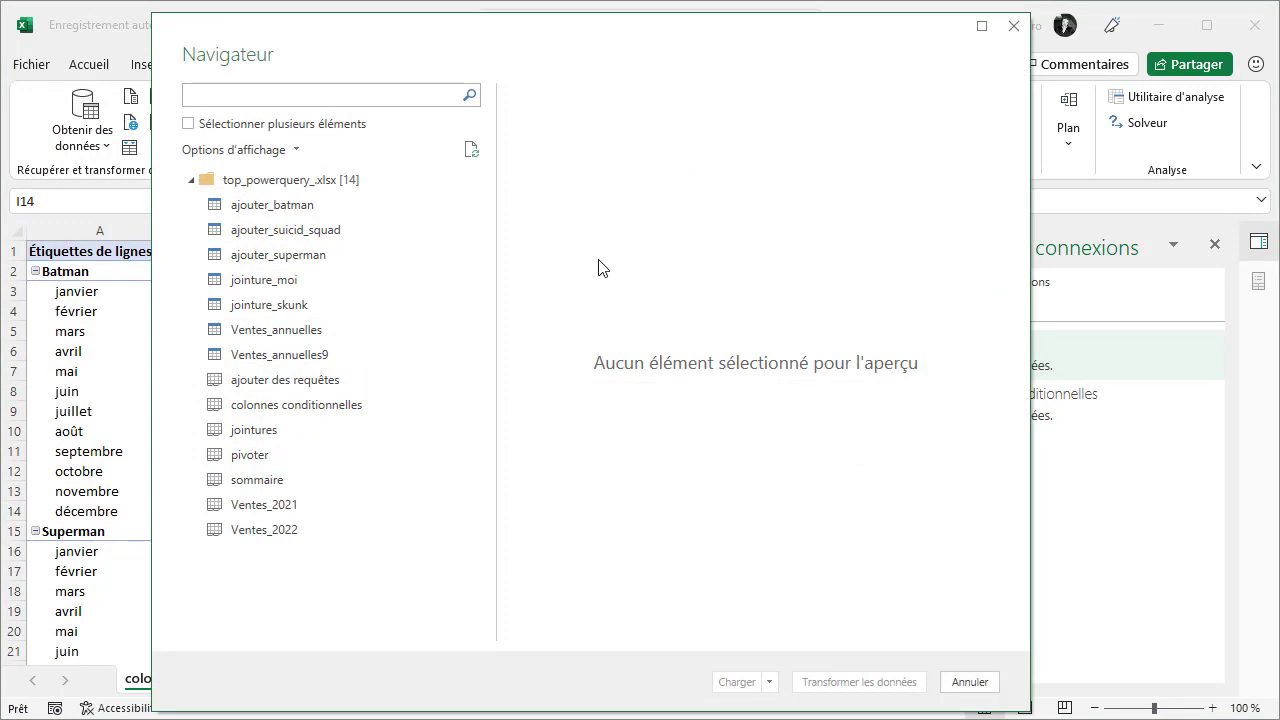
- Select the tables ajouter_batman, ajouter_suicid_squad and ajouter_superman for import and open them in the Power Query editor
left_click(188, 126)
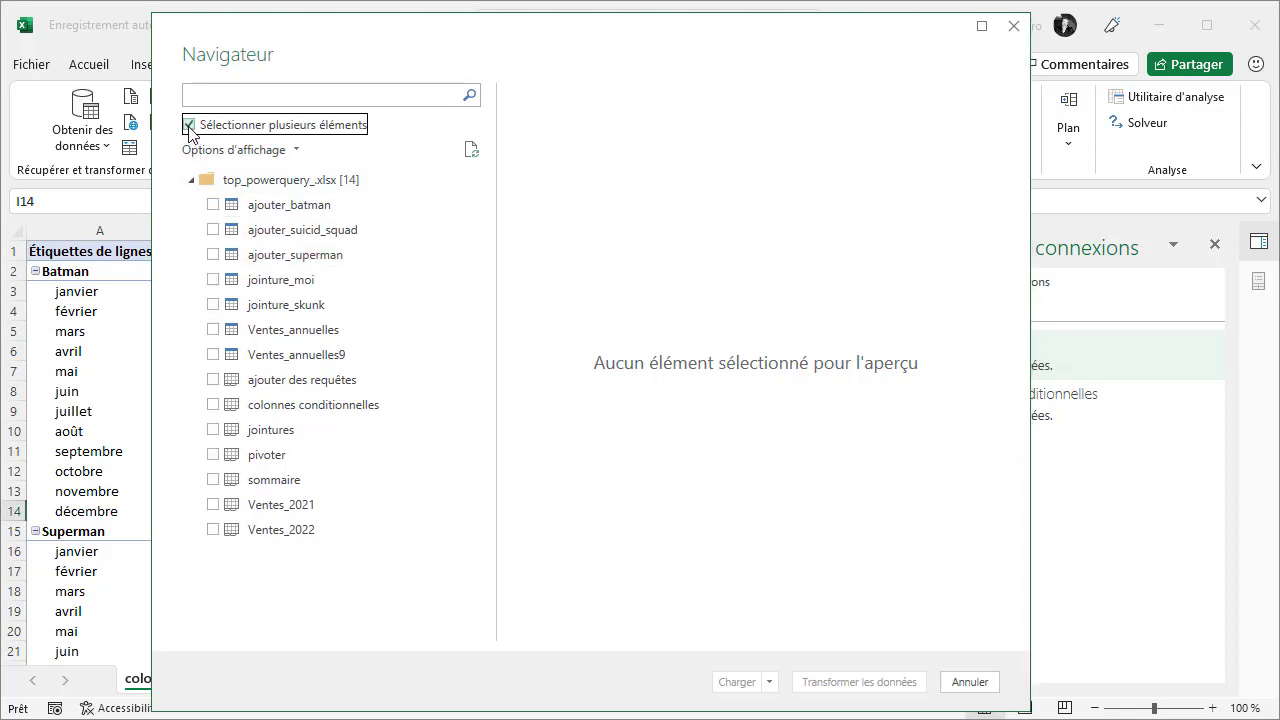
left_click(216, 212)
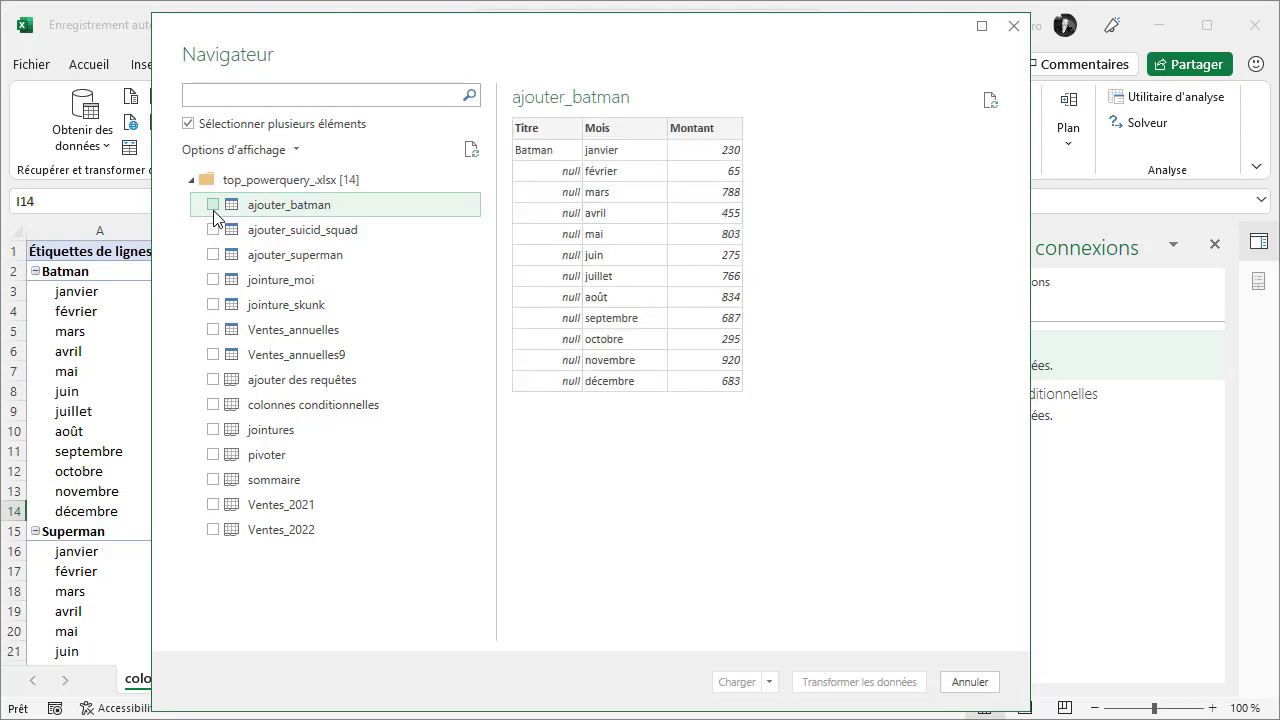
left_click(212, 205)
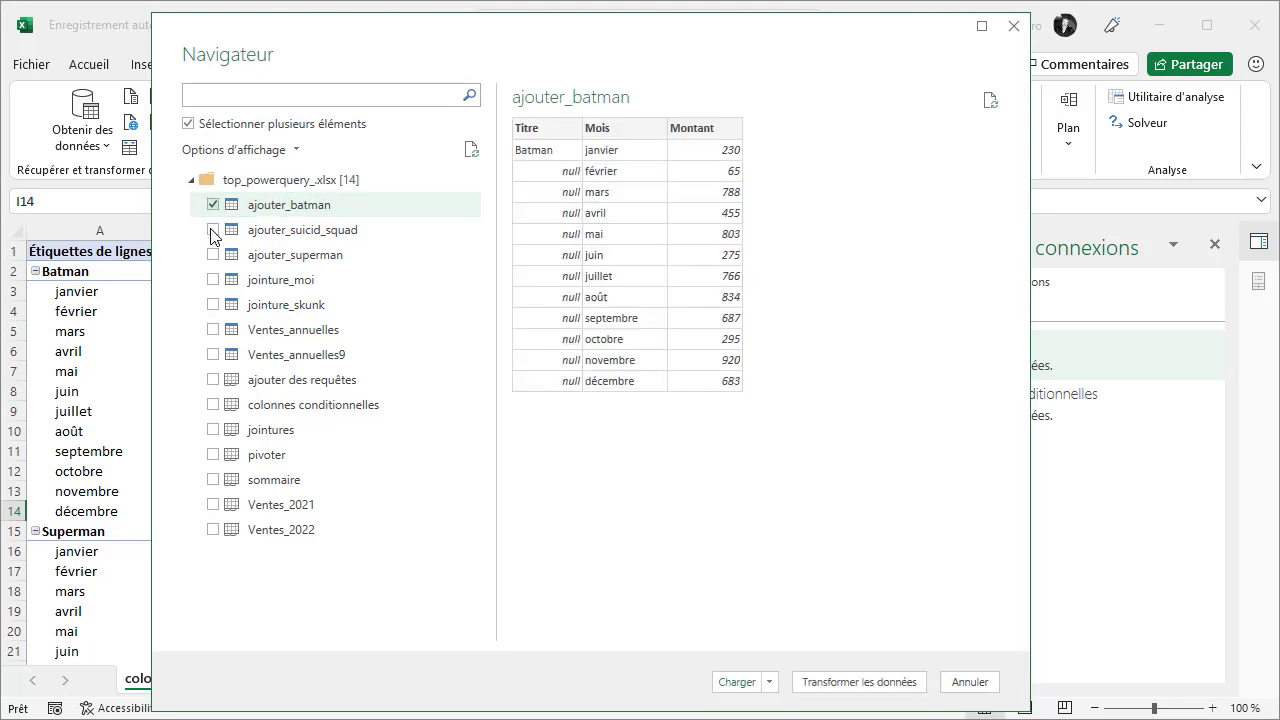
left_click(212, 231)
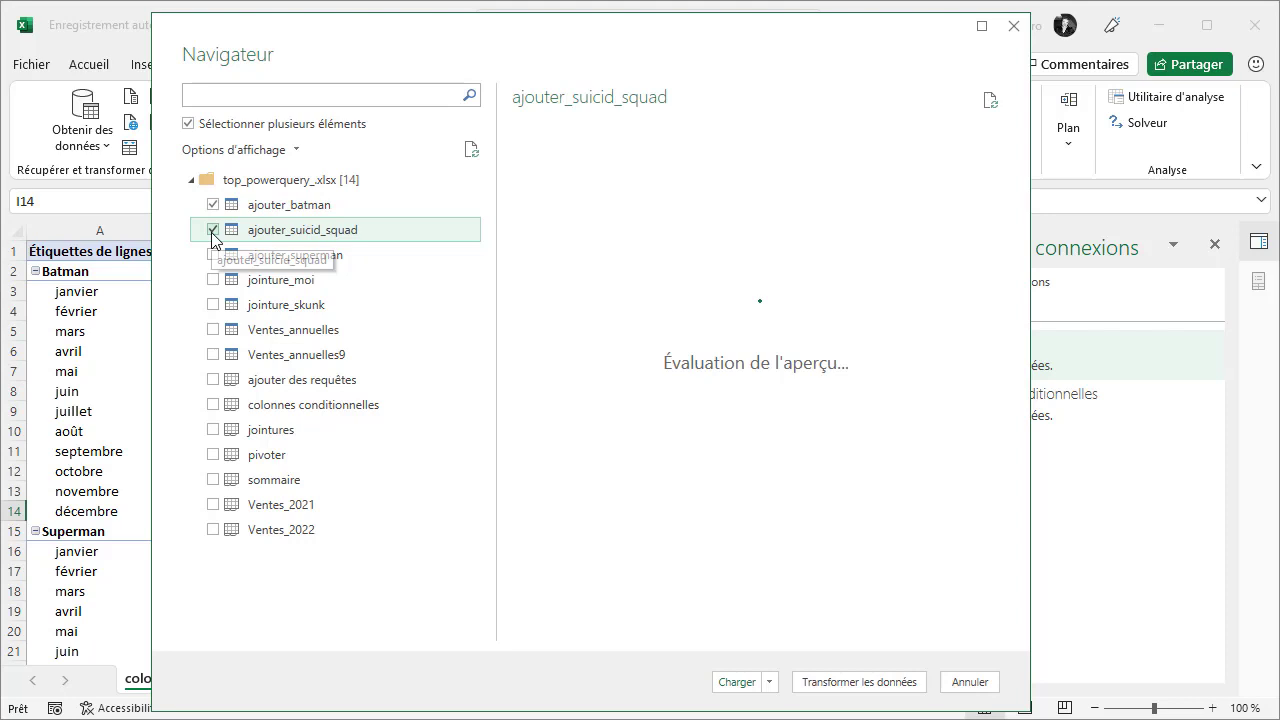
left_click(213, 256)
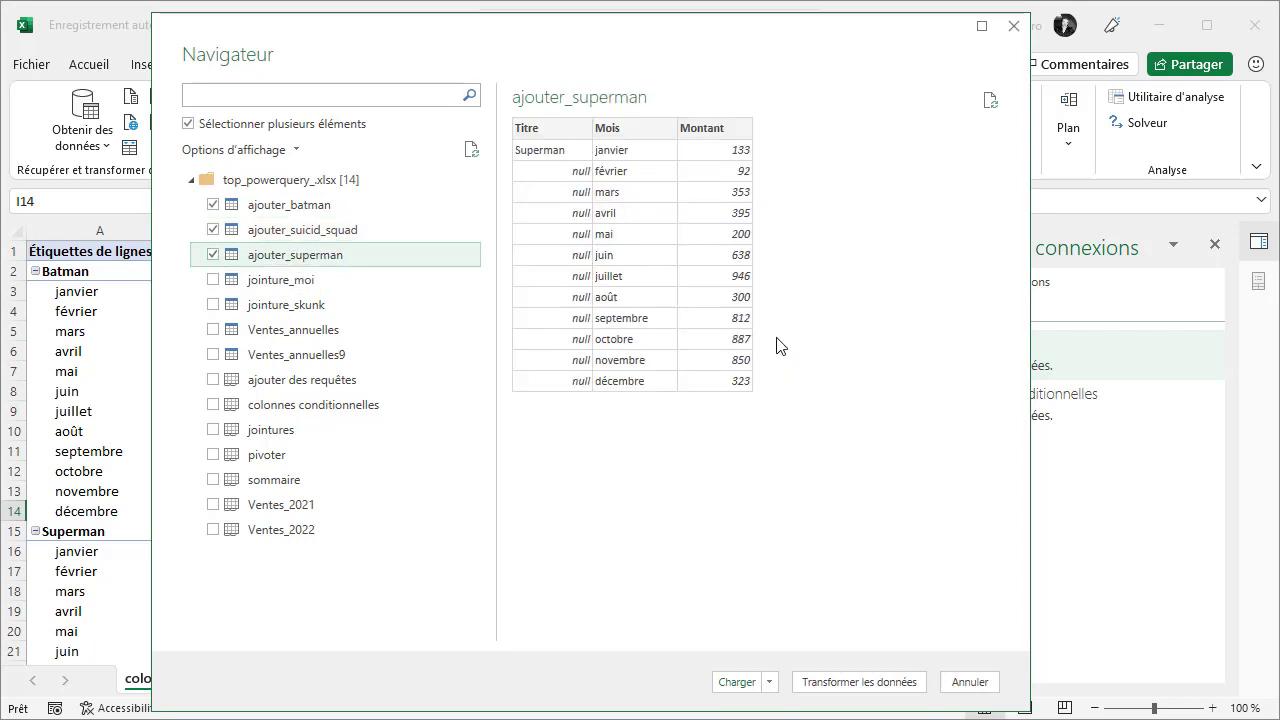
left_click(843, 682)
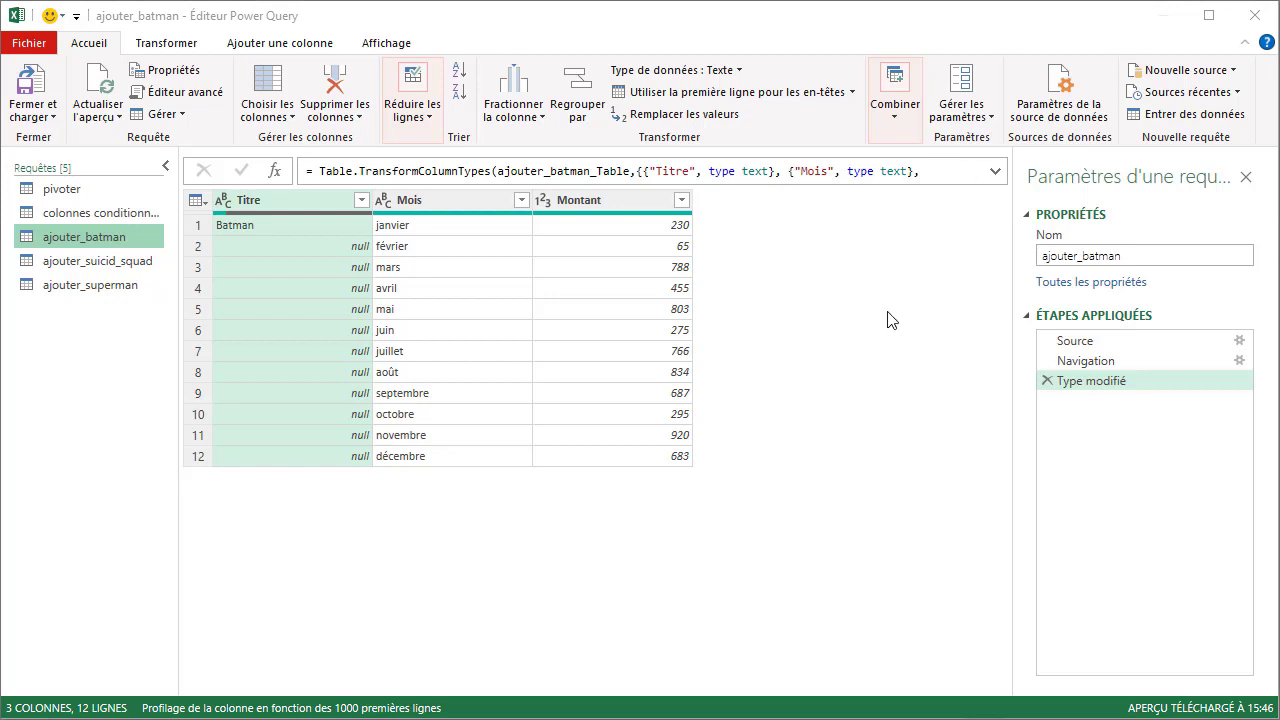
- Set up an append as a new query with at least three tables, adding ajouter_suicid_squad and ajouter_superman after ajouter_batman
left_click(903, 128)
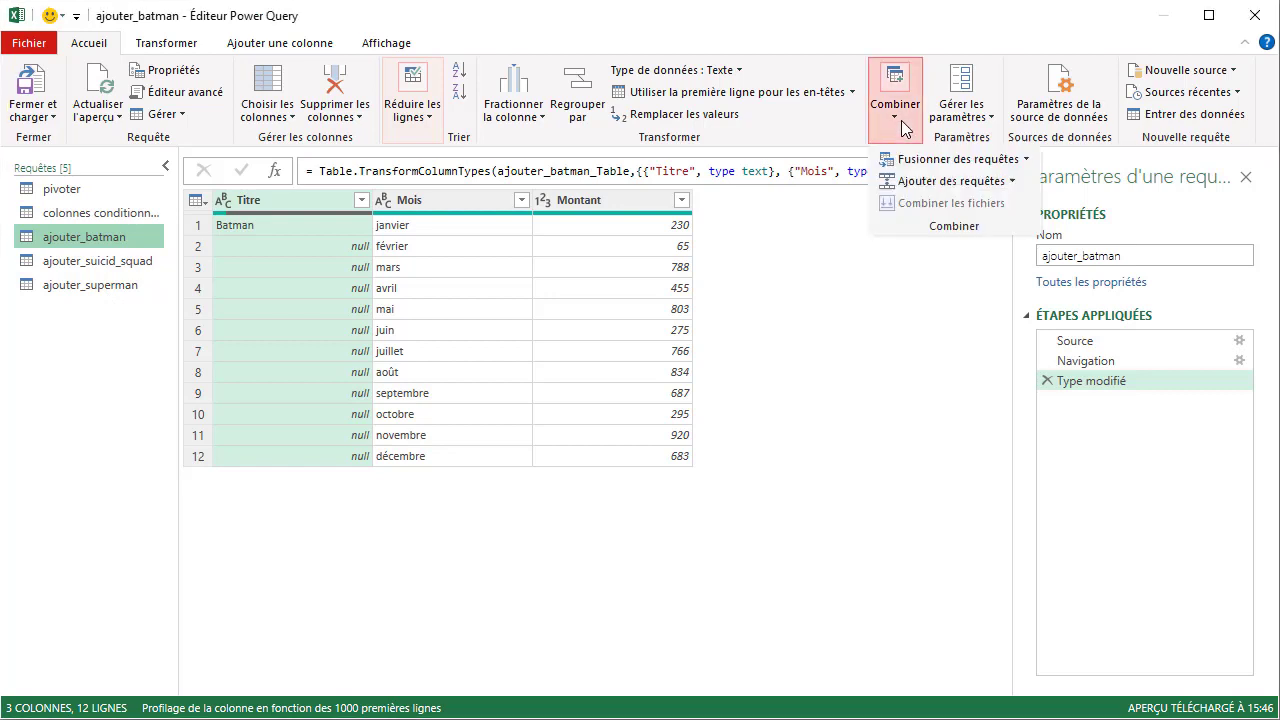
left_click(1013, 182)
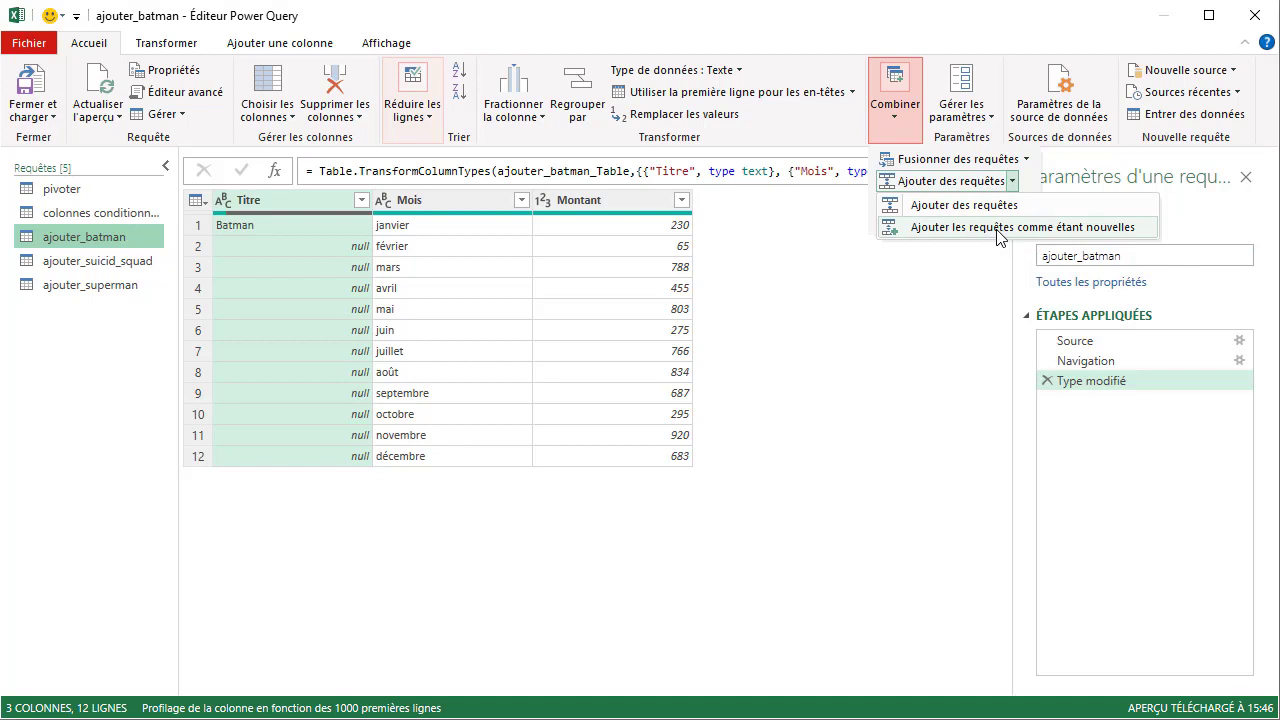
left_click(997, 231)
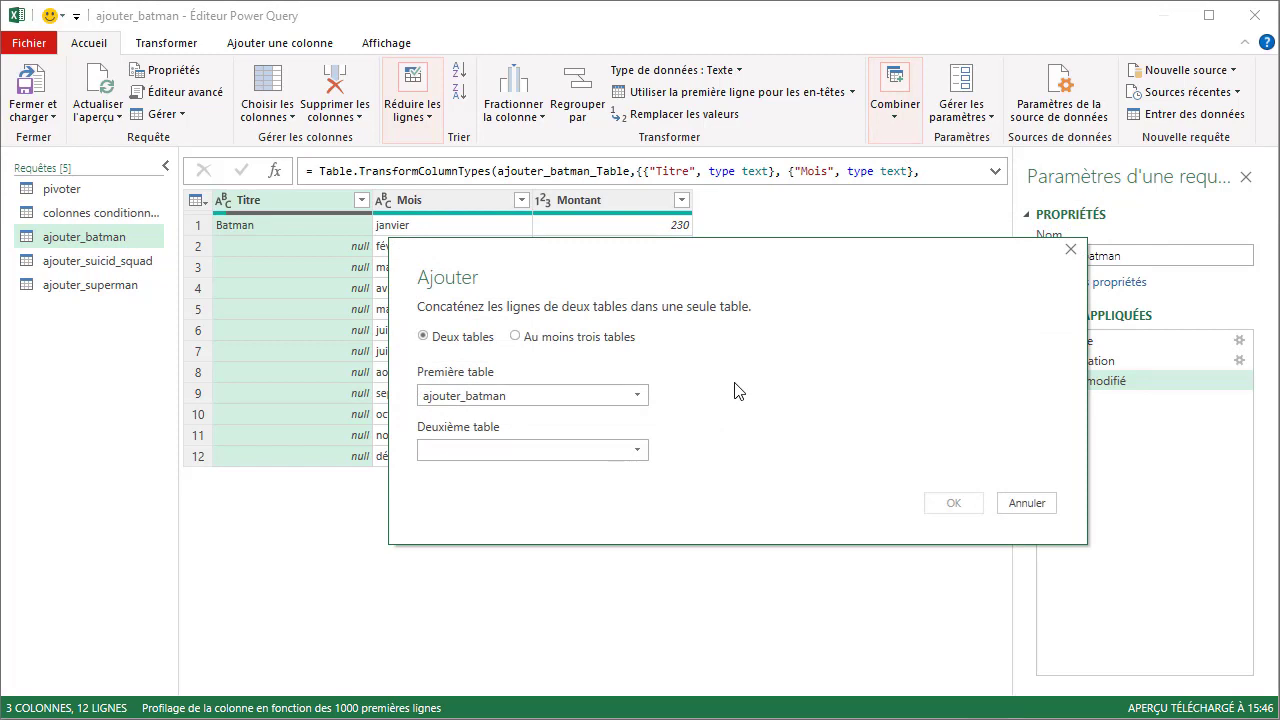
left_click(516, 337)
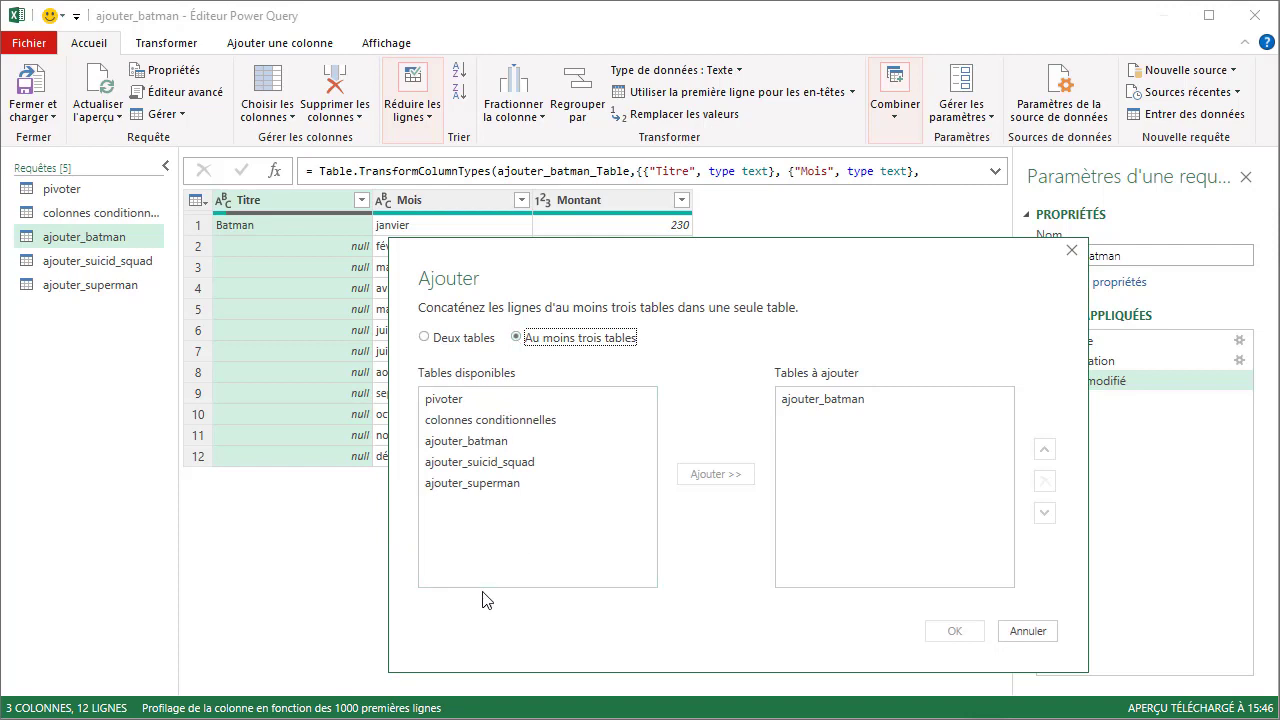
left_click(485, 445)
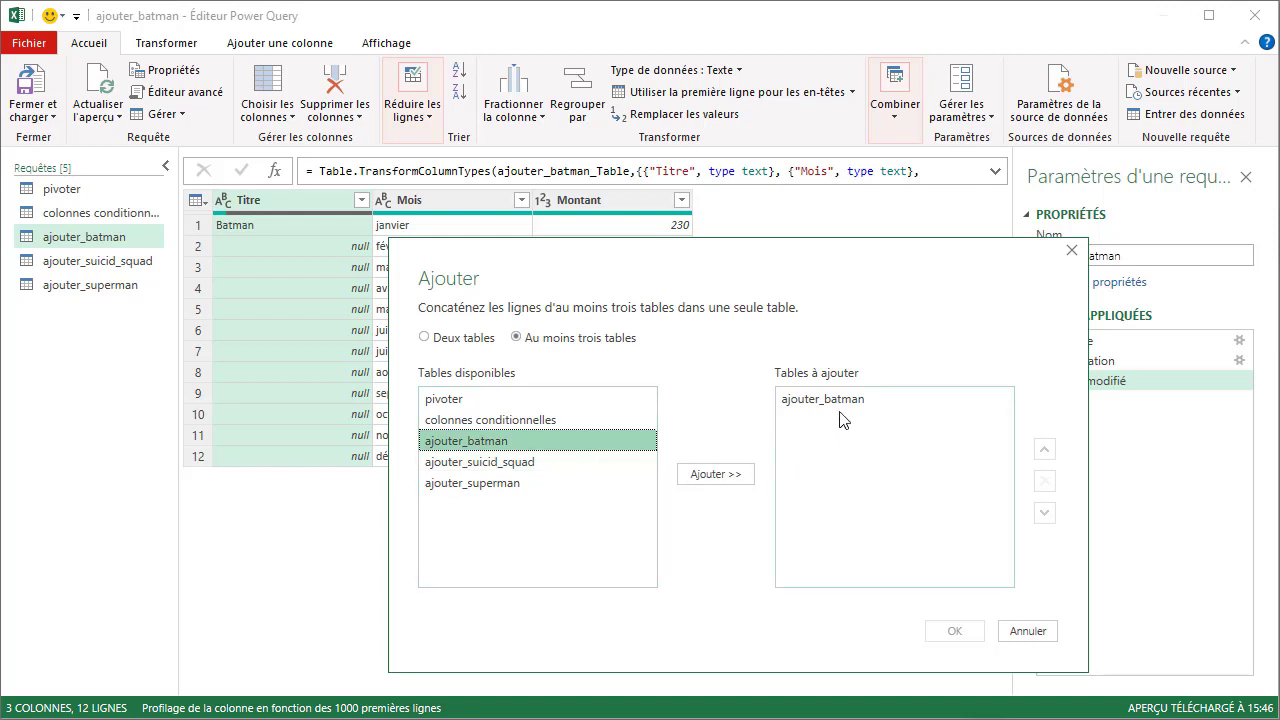
left_click(580, 462)
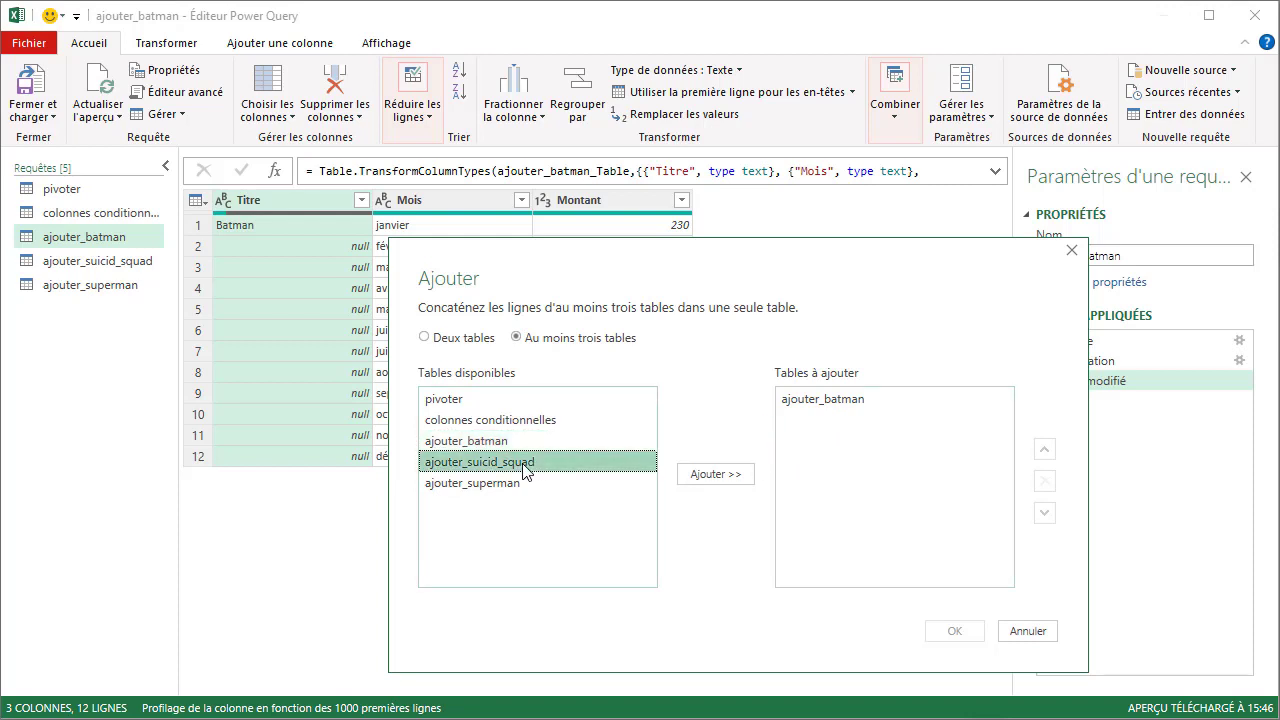
left_click(703, 476)
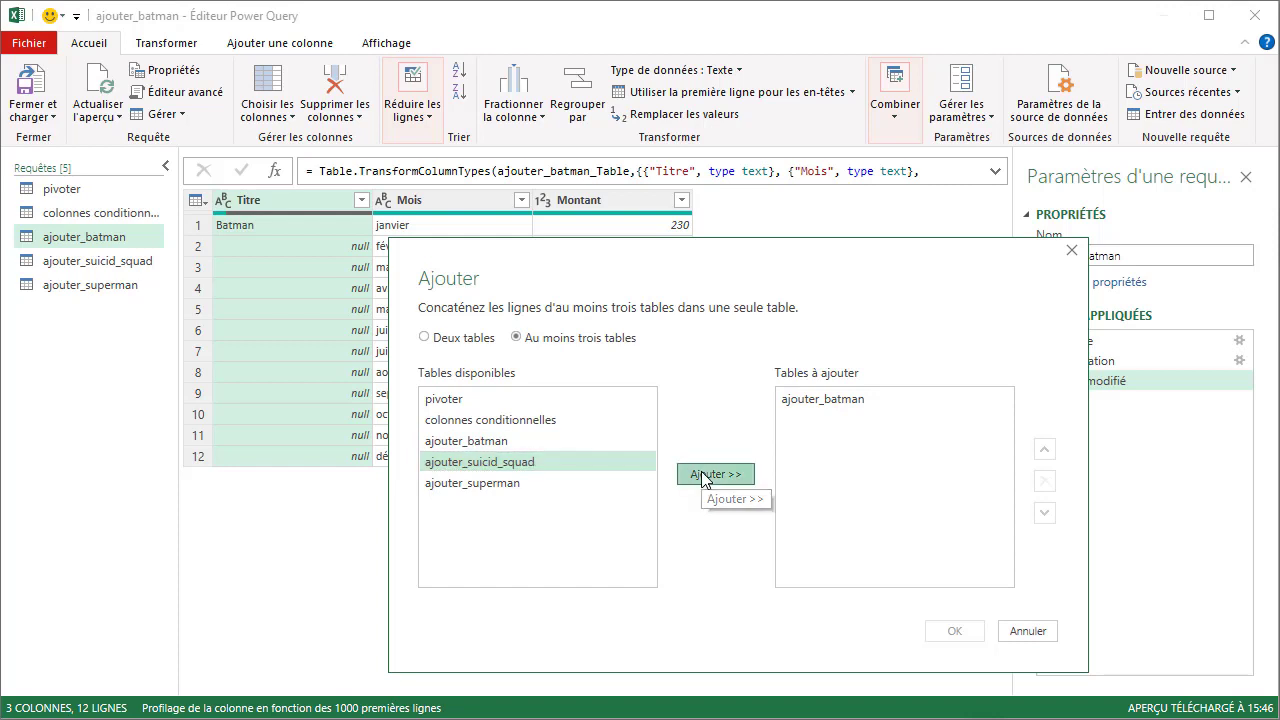
left_click(494, 487)
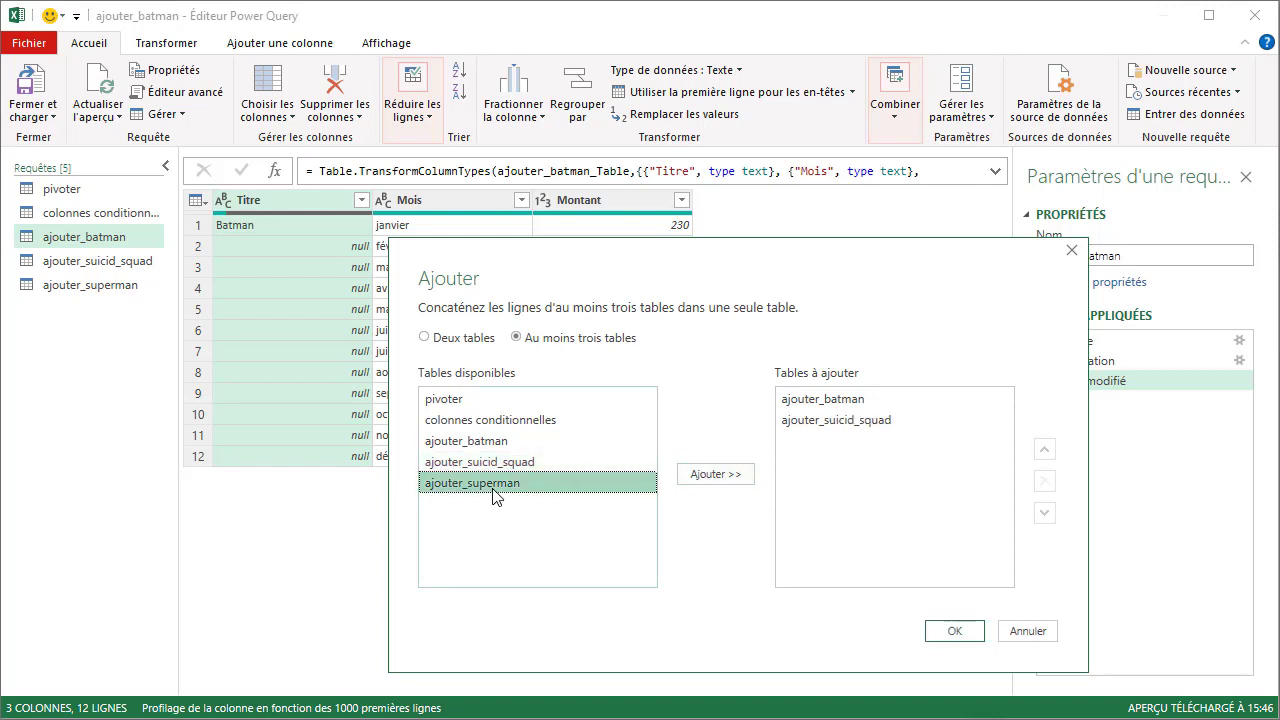
left_click(720, 484)
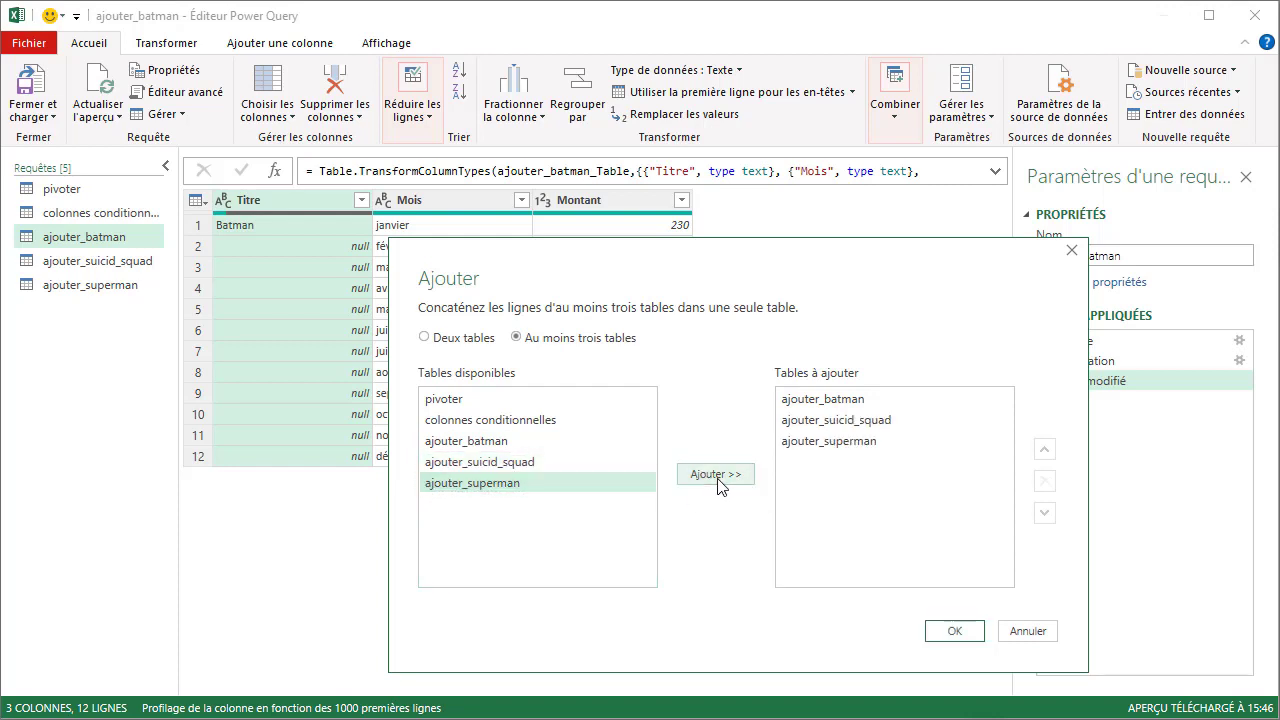
- Move ajouter_superman ahead of ajouter_suicid_squad in the tables to append and create the combined query
left_click(855, 445)
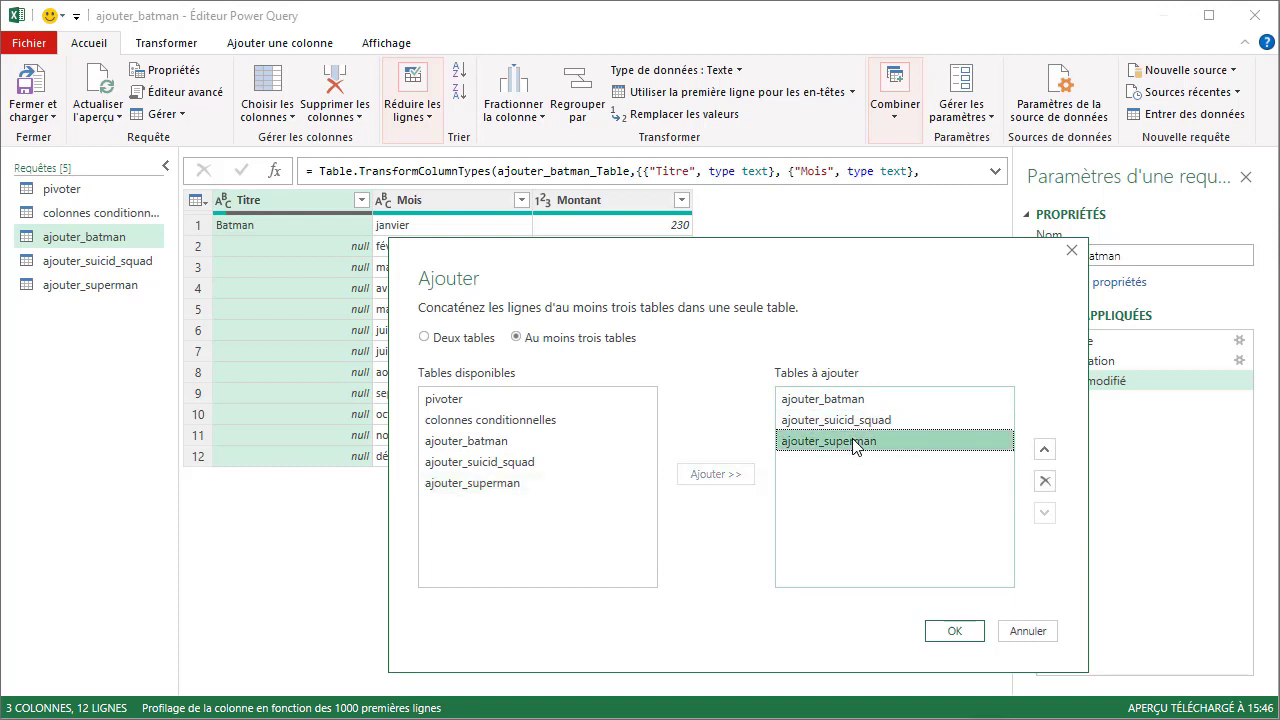
left_click(1044, 451)
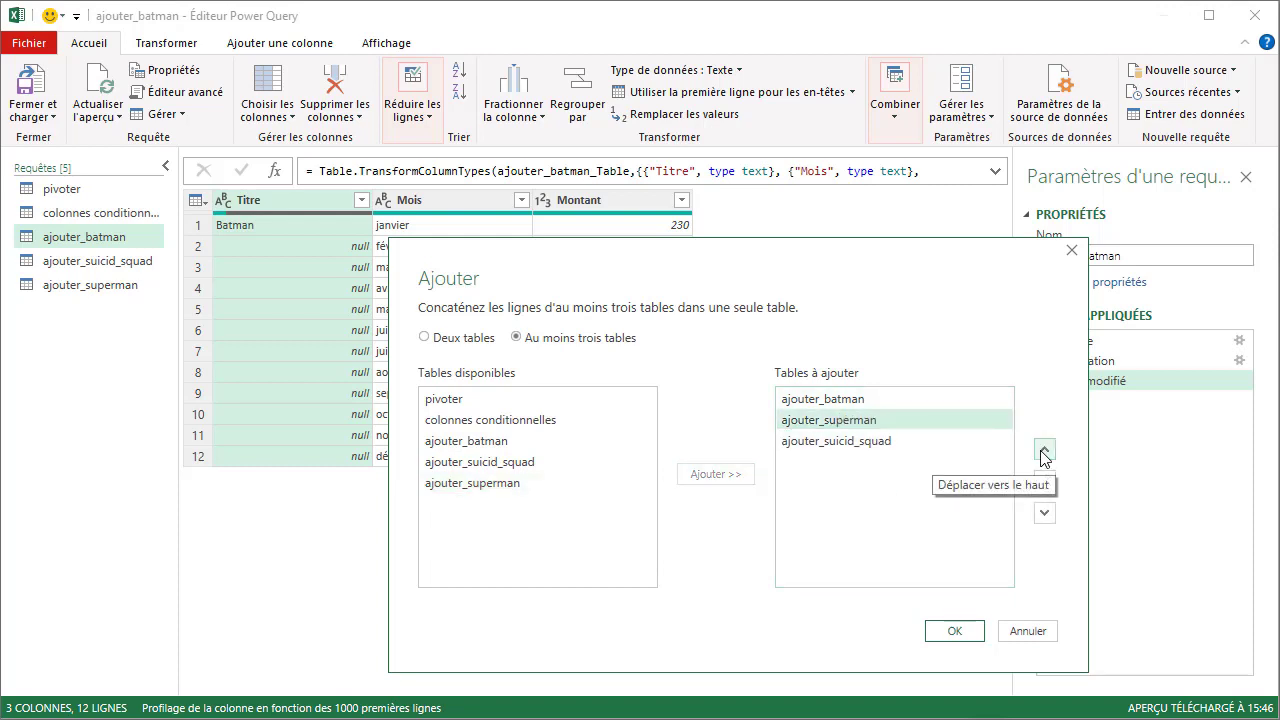
left_click(955, 632)
- Rename the new appended query Ventes_Ajoutées
scroll(535, 395, "down", 5)
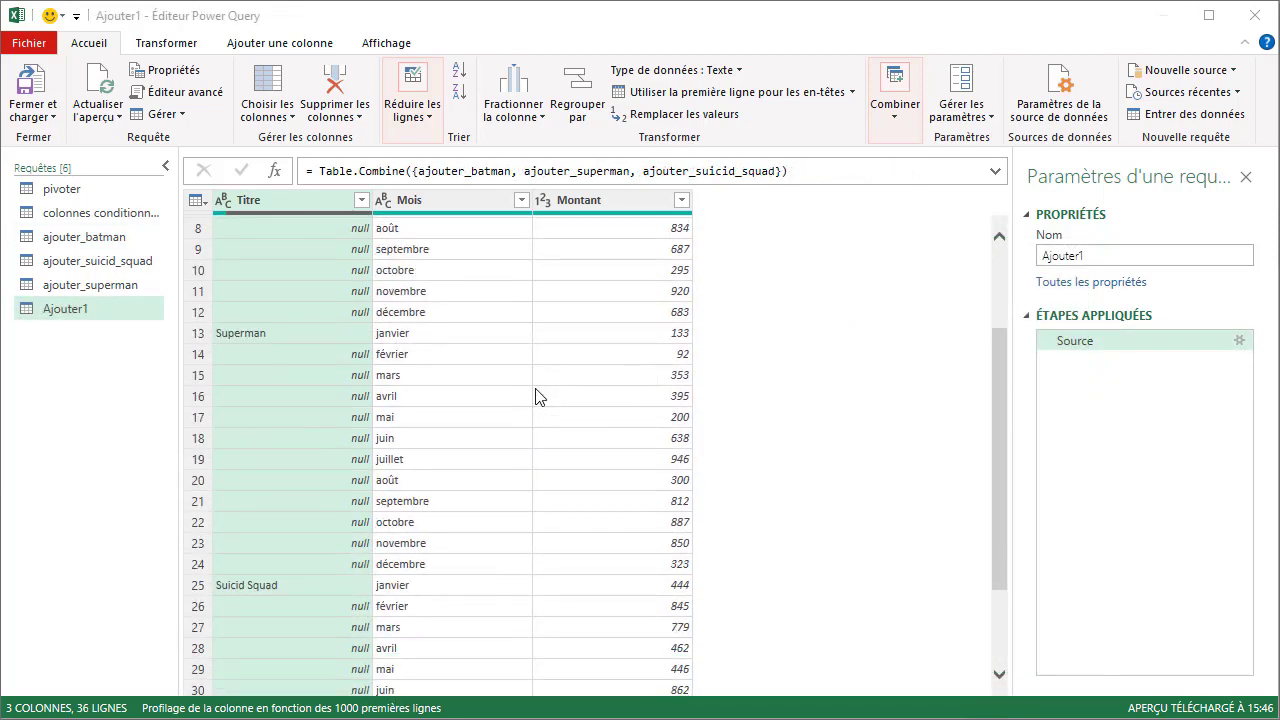
scroll(535, 395, "up", 5)
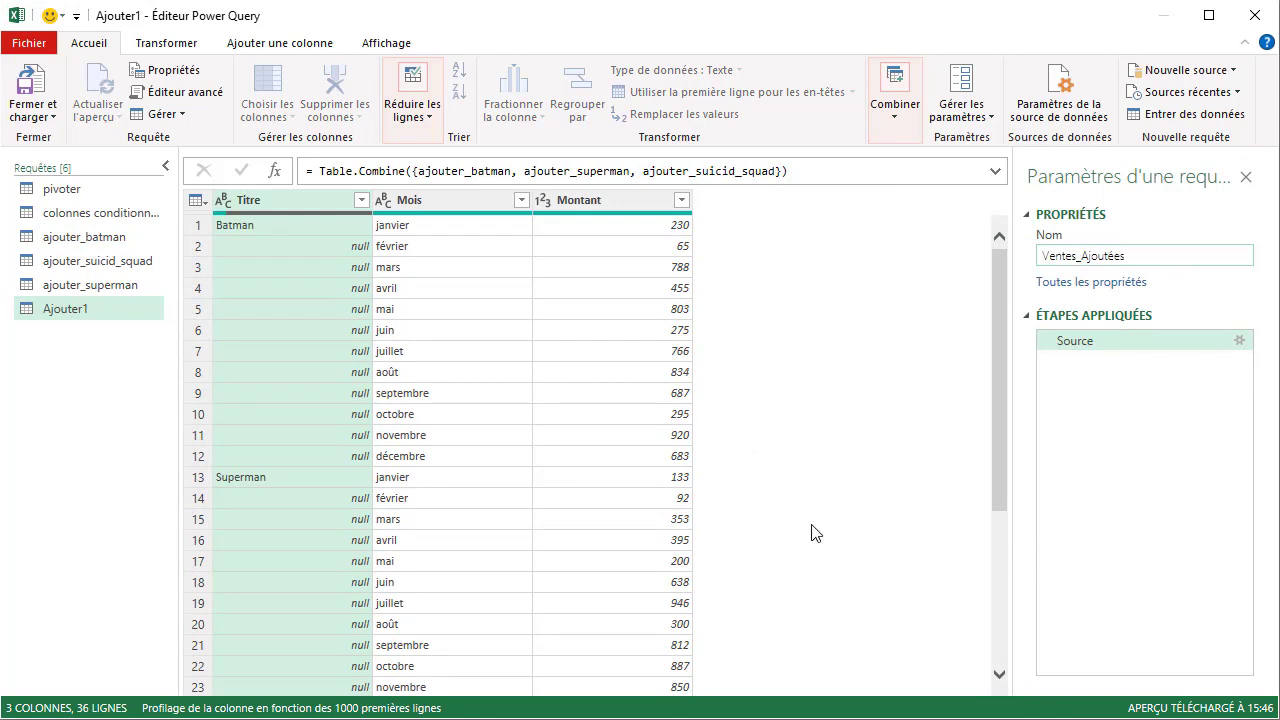
key("Return")
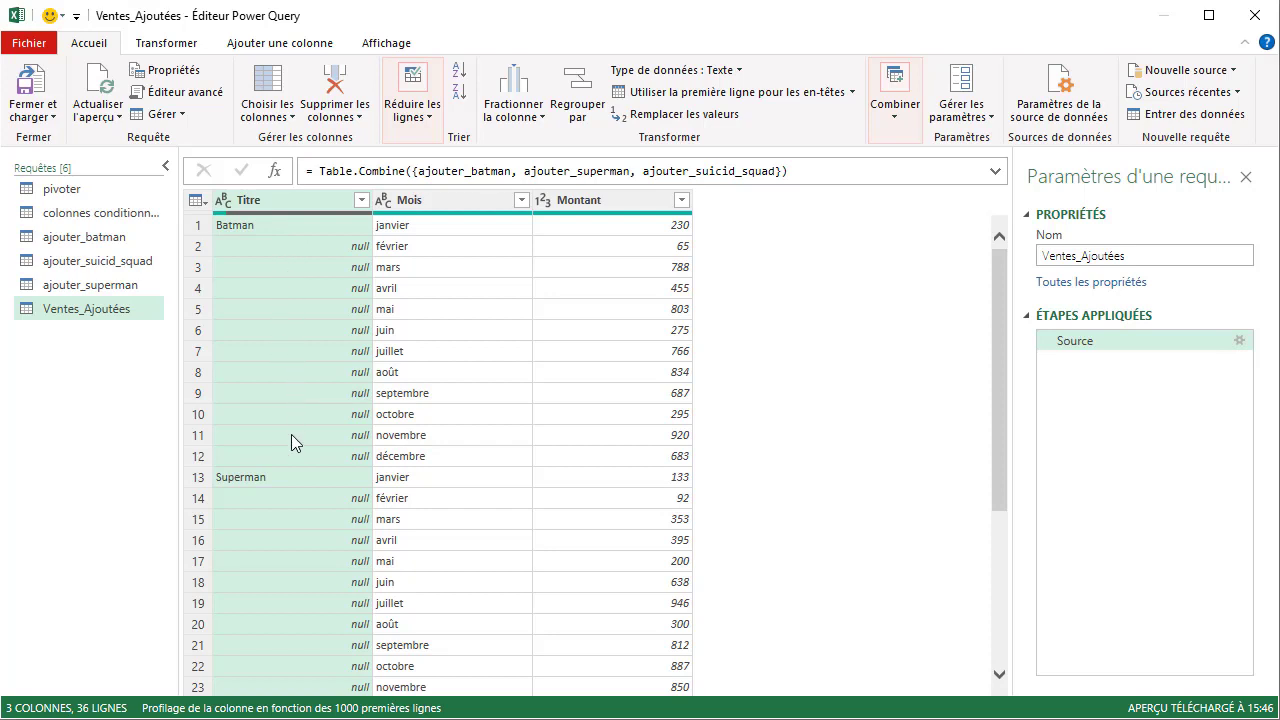
- Fill the empty cells of the Titre column downward in the Ventes_Ajoutées query
scroll(287, 478, "down", 5)
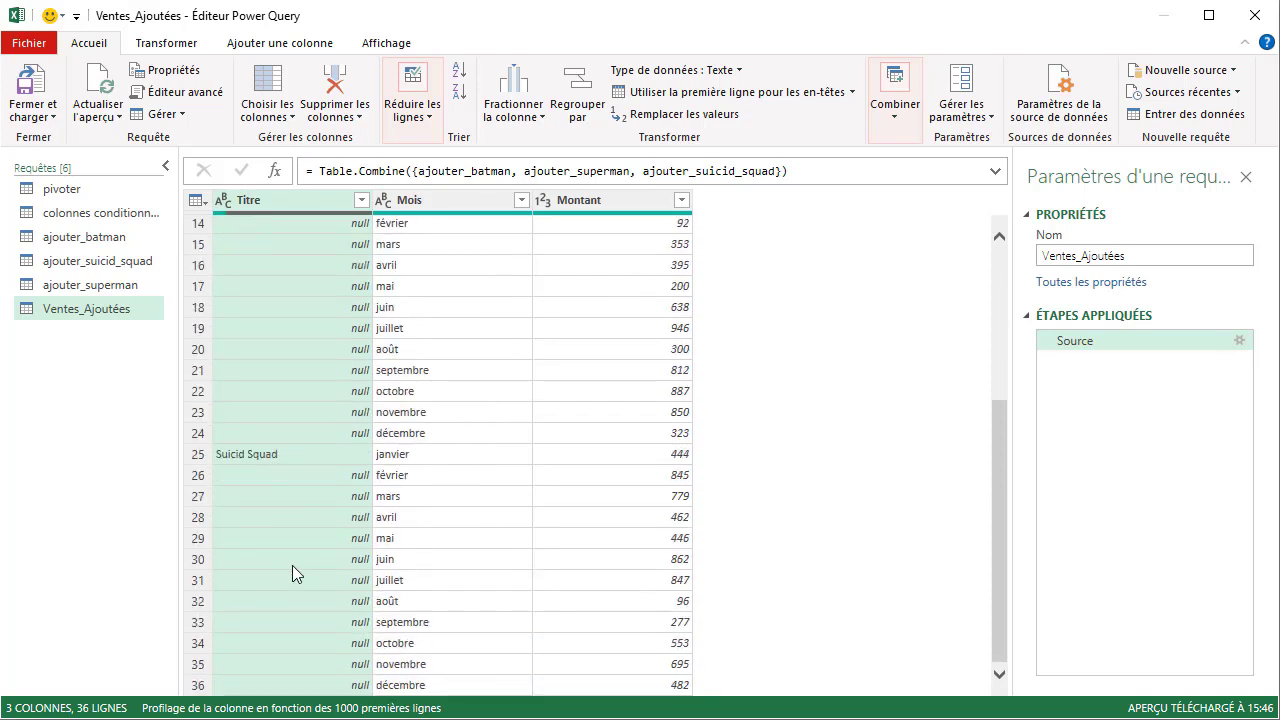
scroll(300, 450, "up", 5)
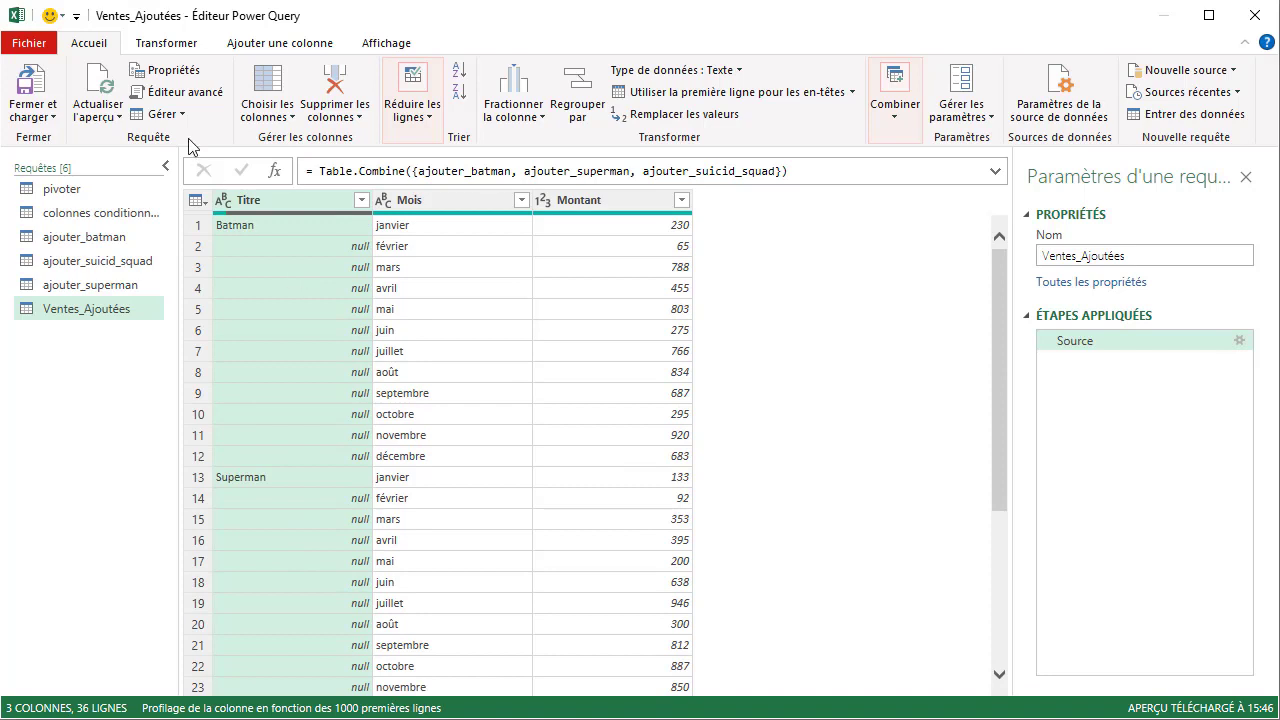
left_click(176, 46)
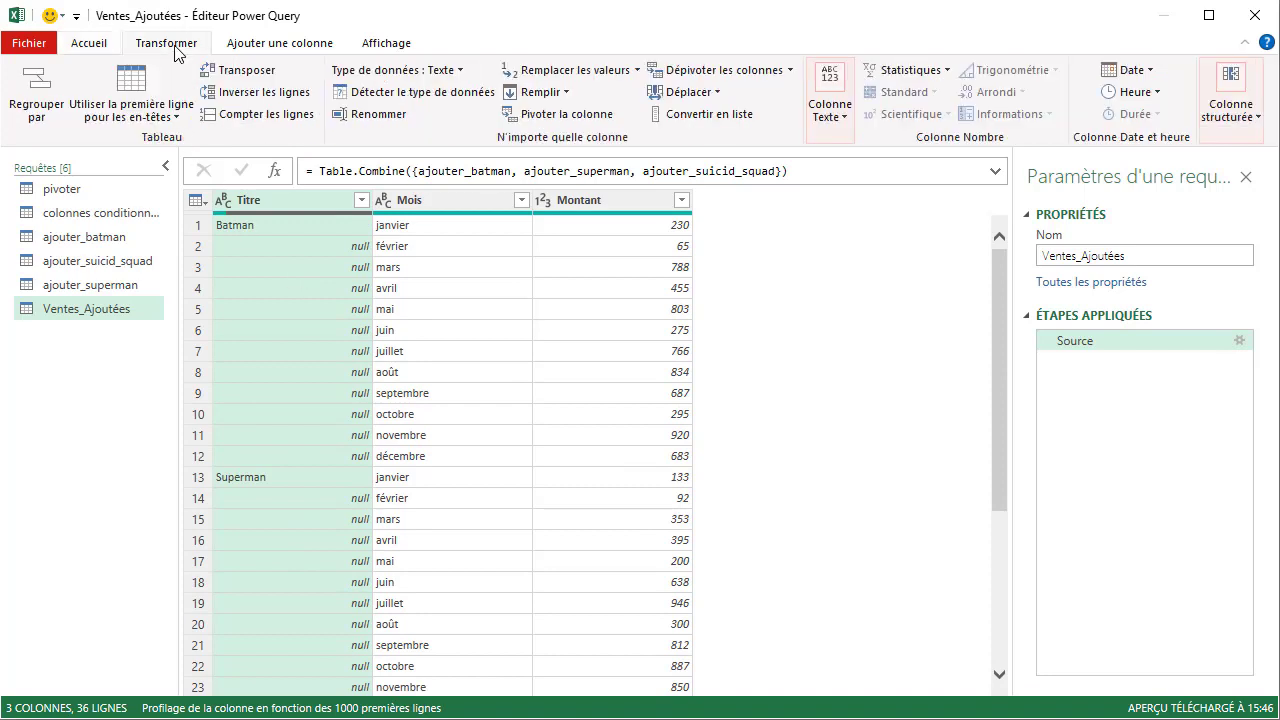
left_click(562, 92)
left_click(561, 116)
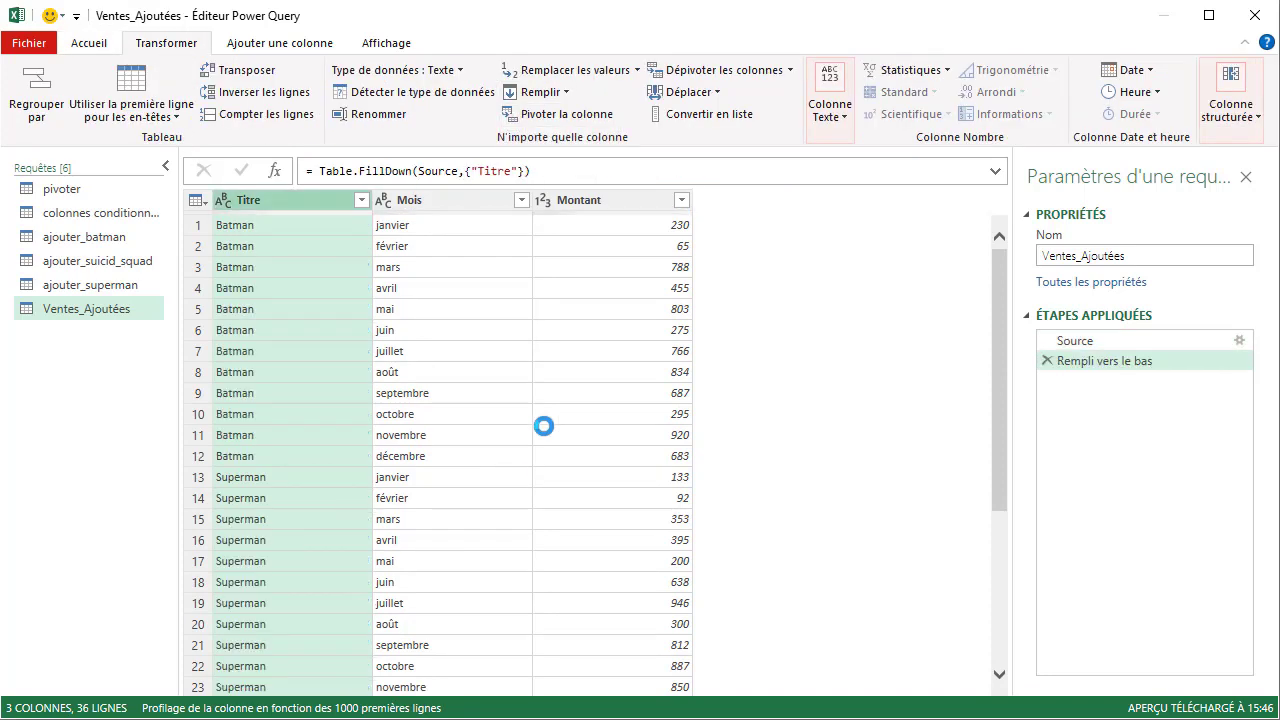
- Close the Power Query editor and load the queries as tables in new worksheets
scroll(340, 400, "down", 4)
scroll(339, 399, "down", 2)
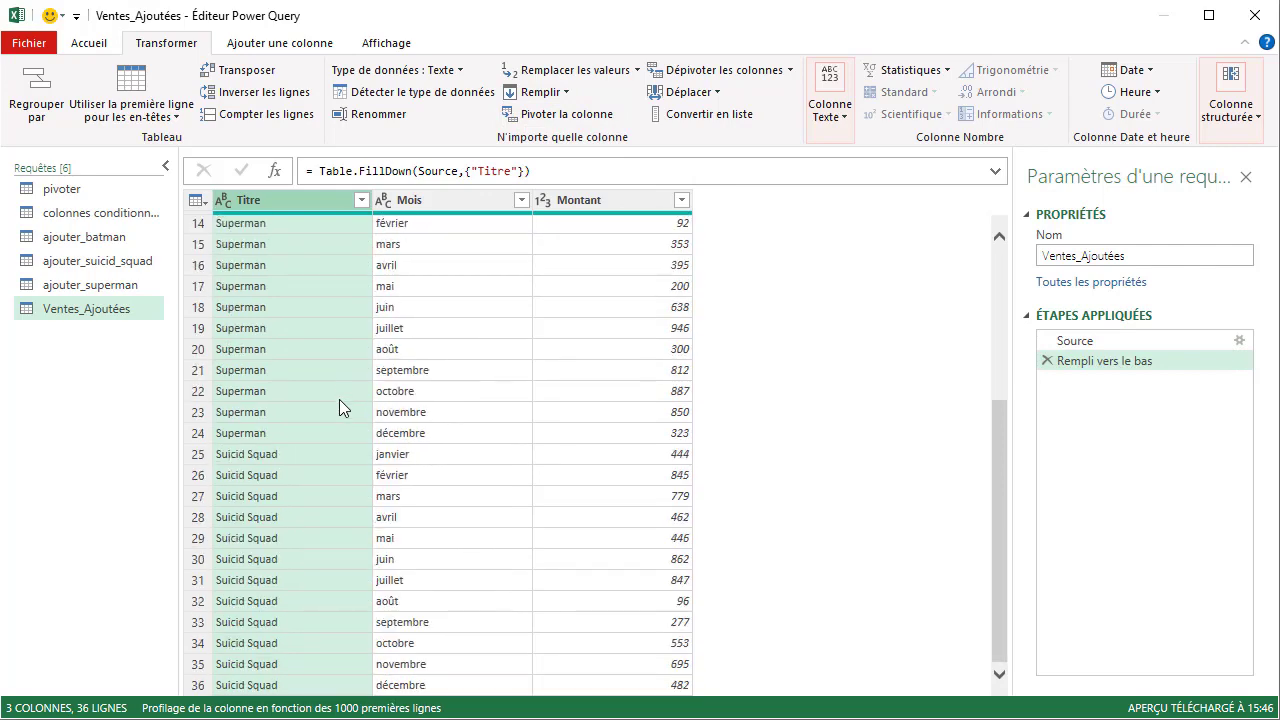
scroll(339, 399, "up", 5)
left_click(97, 45)
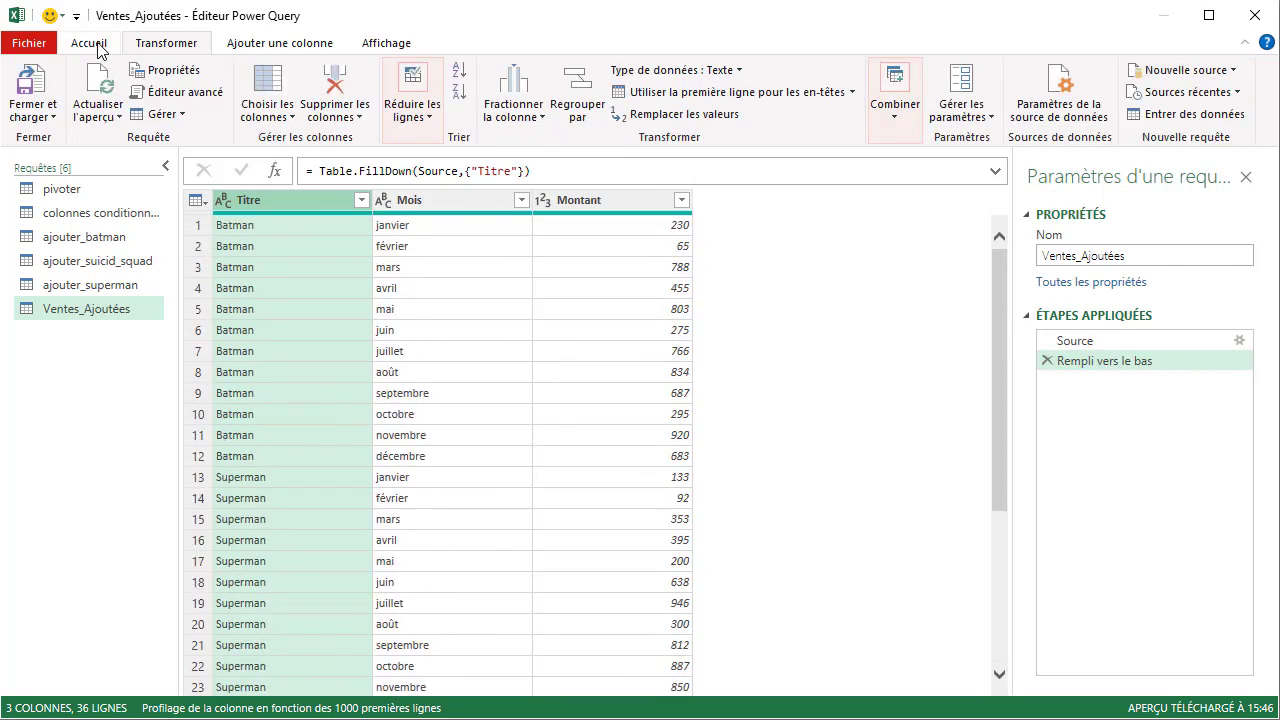
left_click(33, 116)
left_click(100, 160)
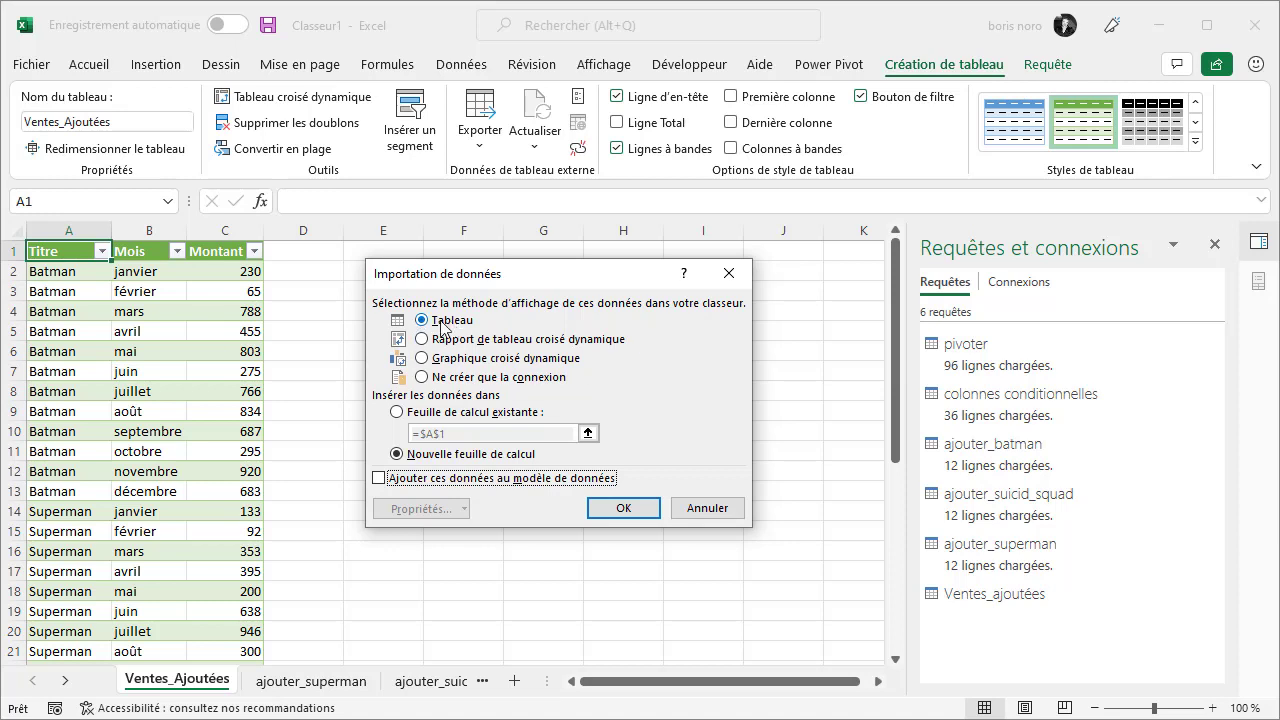
left_click(610, 512)
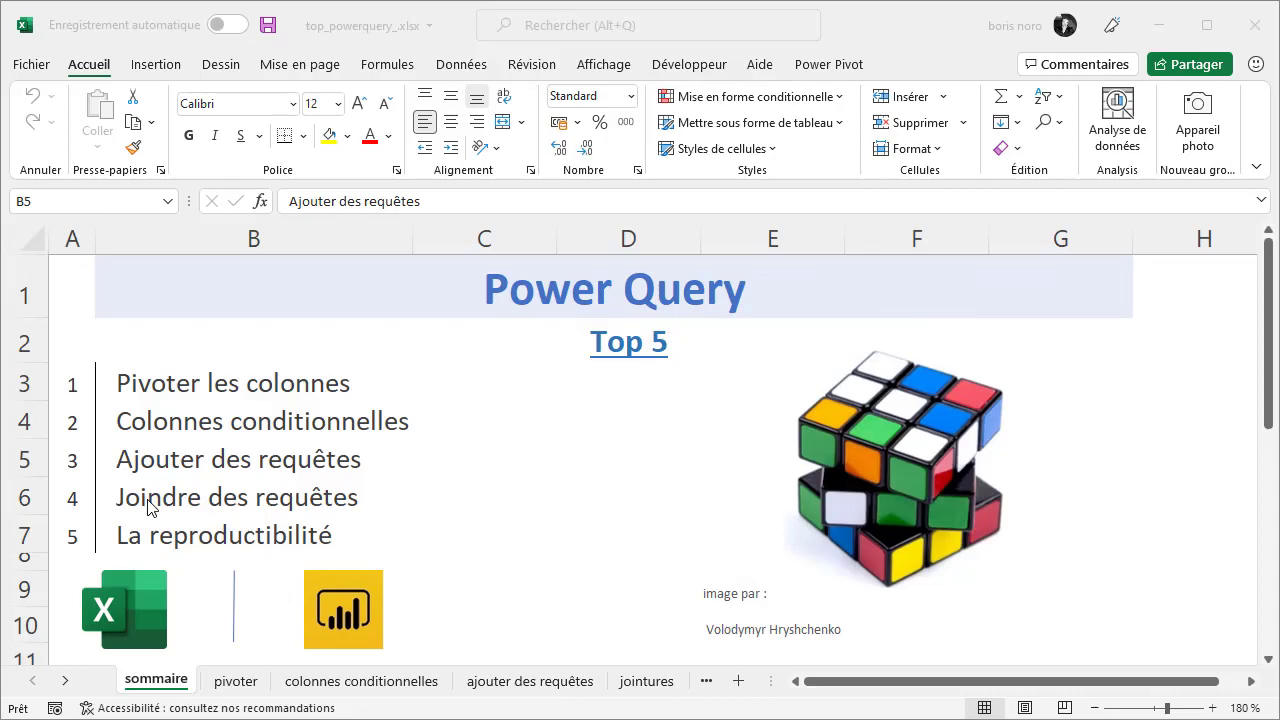
- Examine the Titre and rating columns of the Moi and Mon Chat tables on the jointures sheet of top_powerquery_.xlsx
left_click(149, 494)
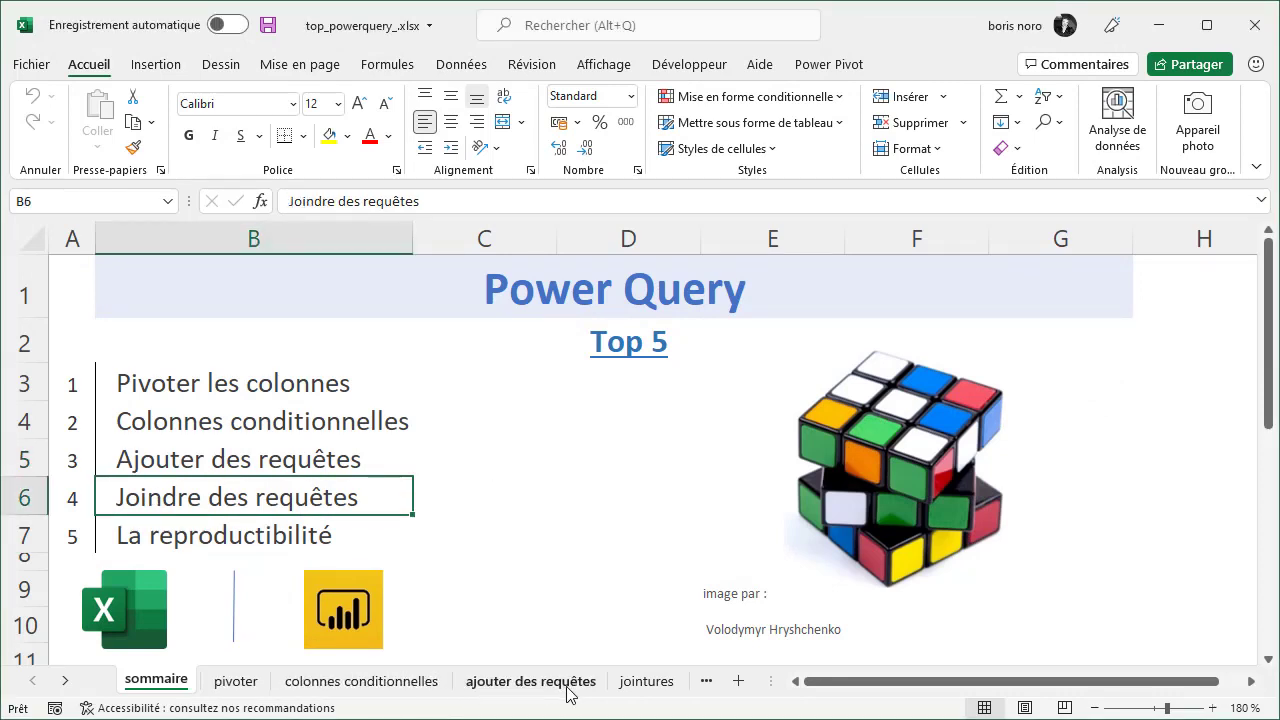
left_click(639, 685)
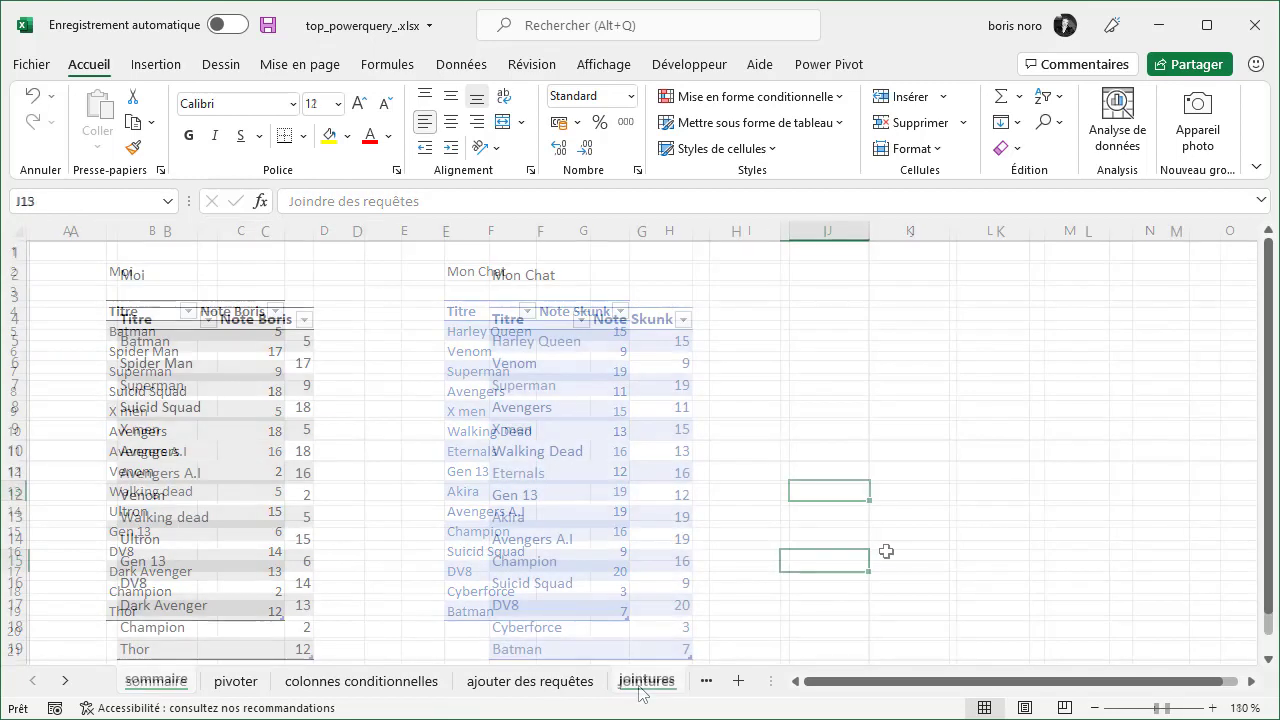
left_click(922, 427)
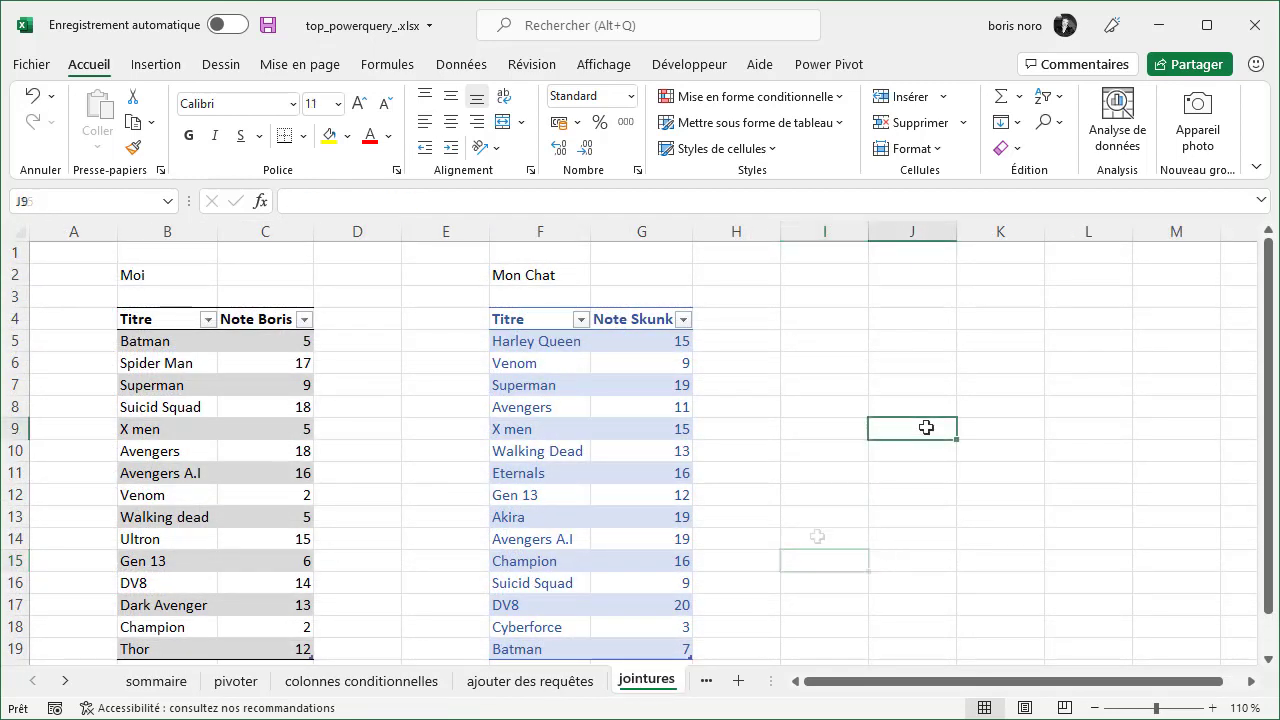
left_click(158, 314)
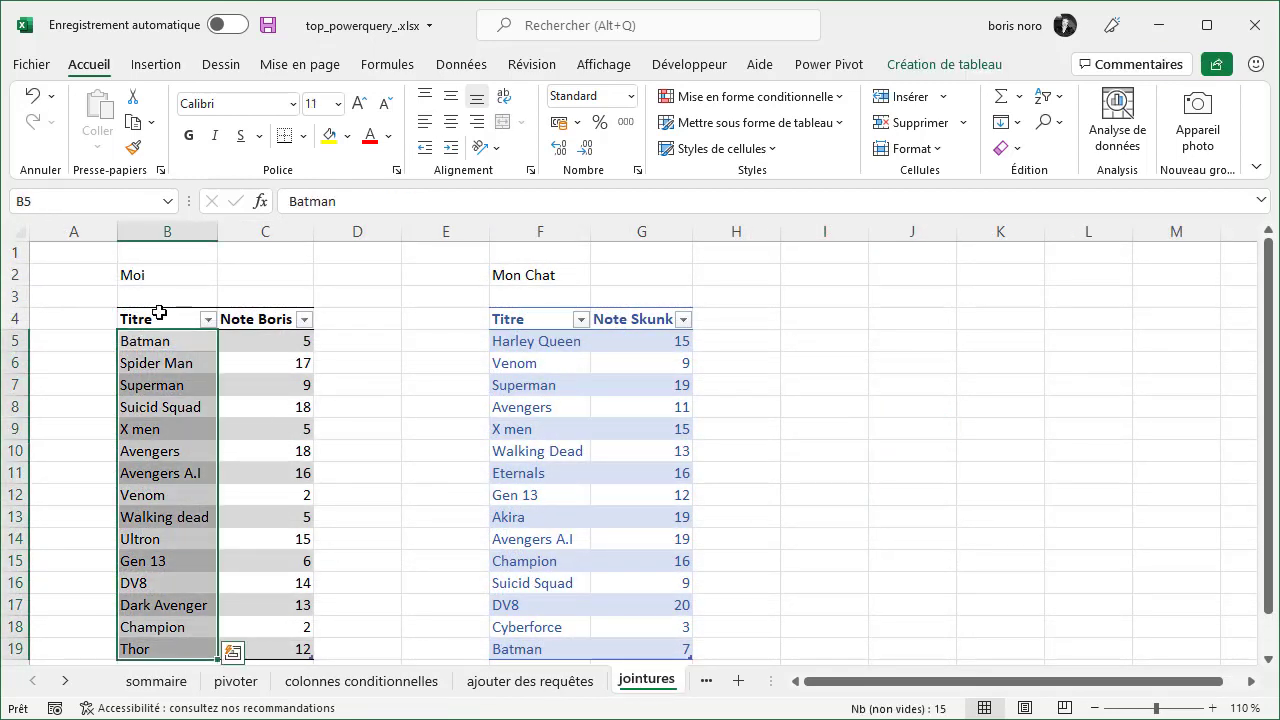
left_click(261, 311)
left_click(453, 530)
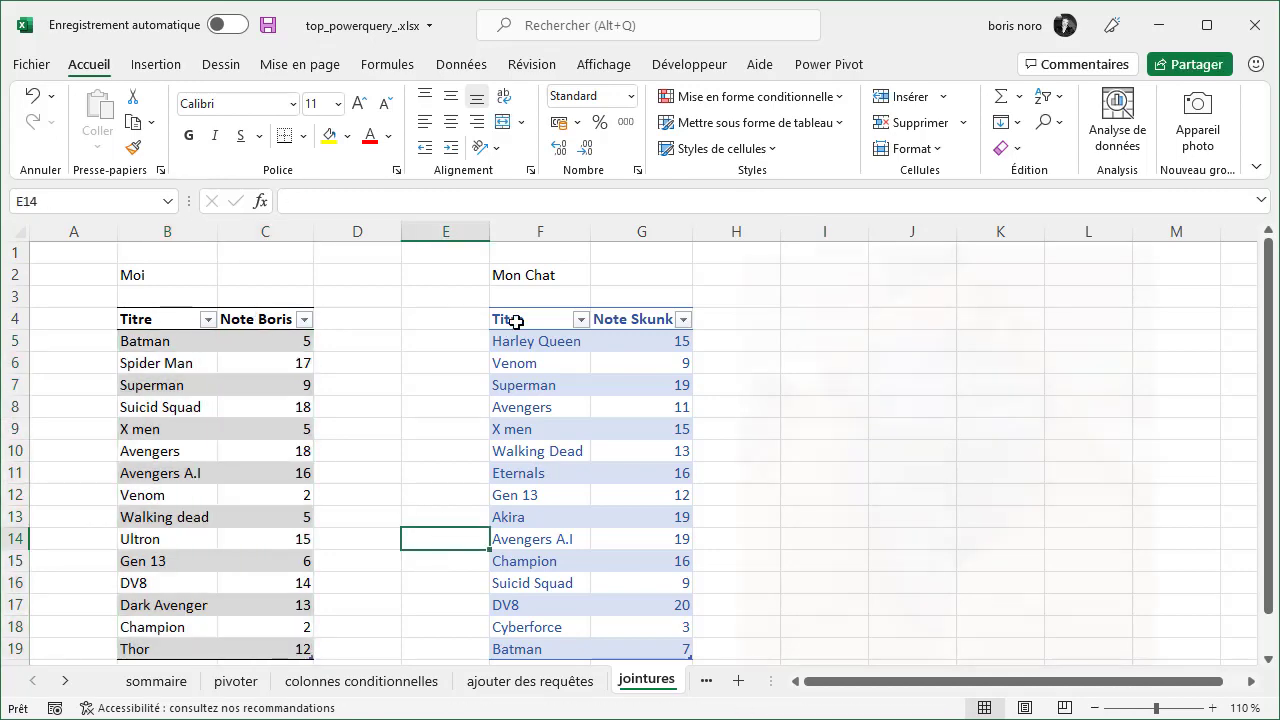
left_click(535, 314)
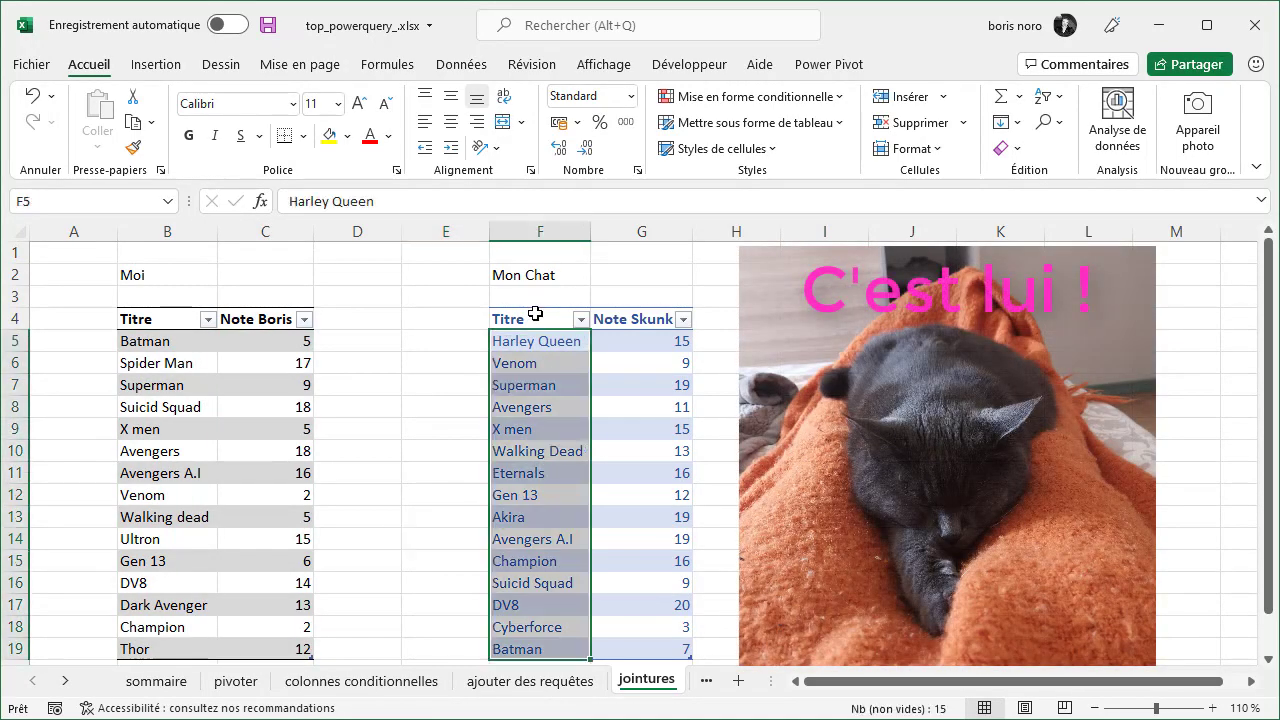
left_click(630, 310)
left_click(912, 385)
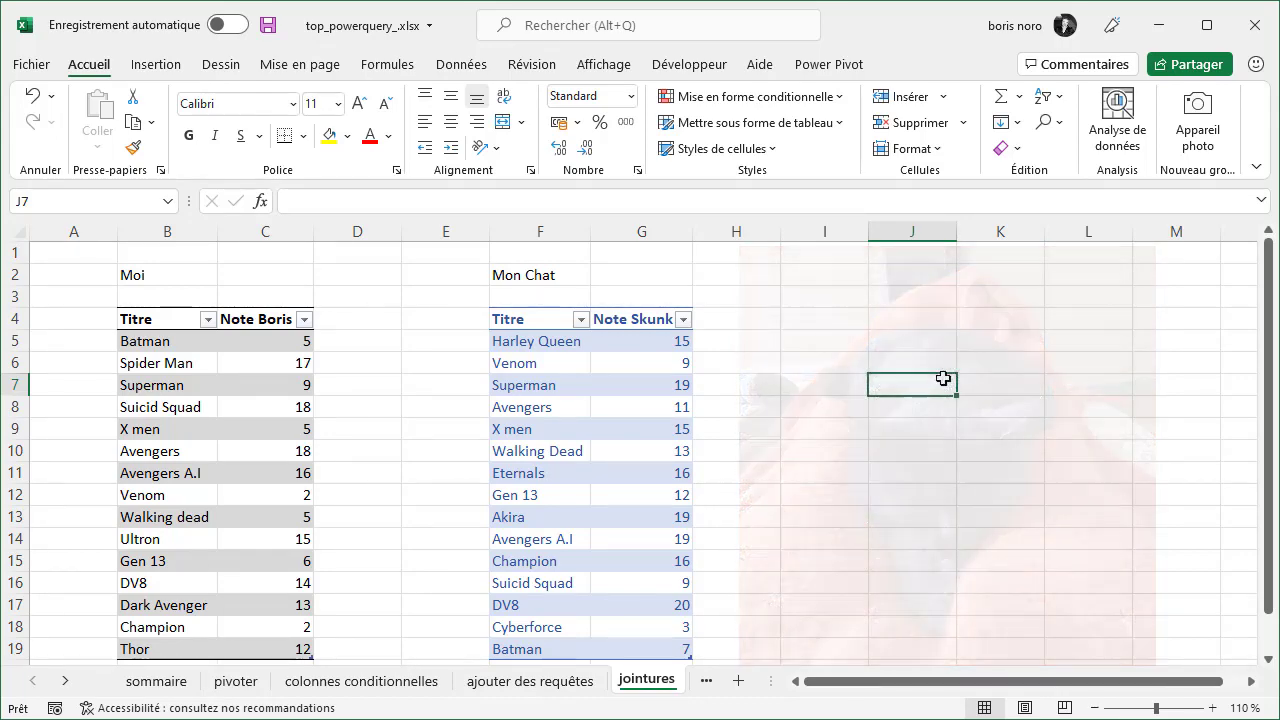
- Return to the Classeur1 workbook and start importing data from the workbook top_powerquery_.xlsx on the desktop
left_click(1160, 28)
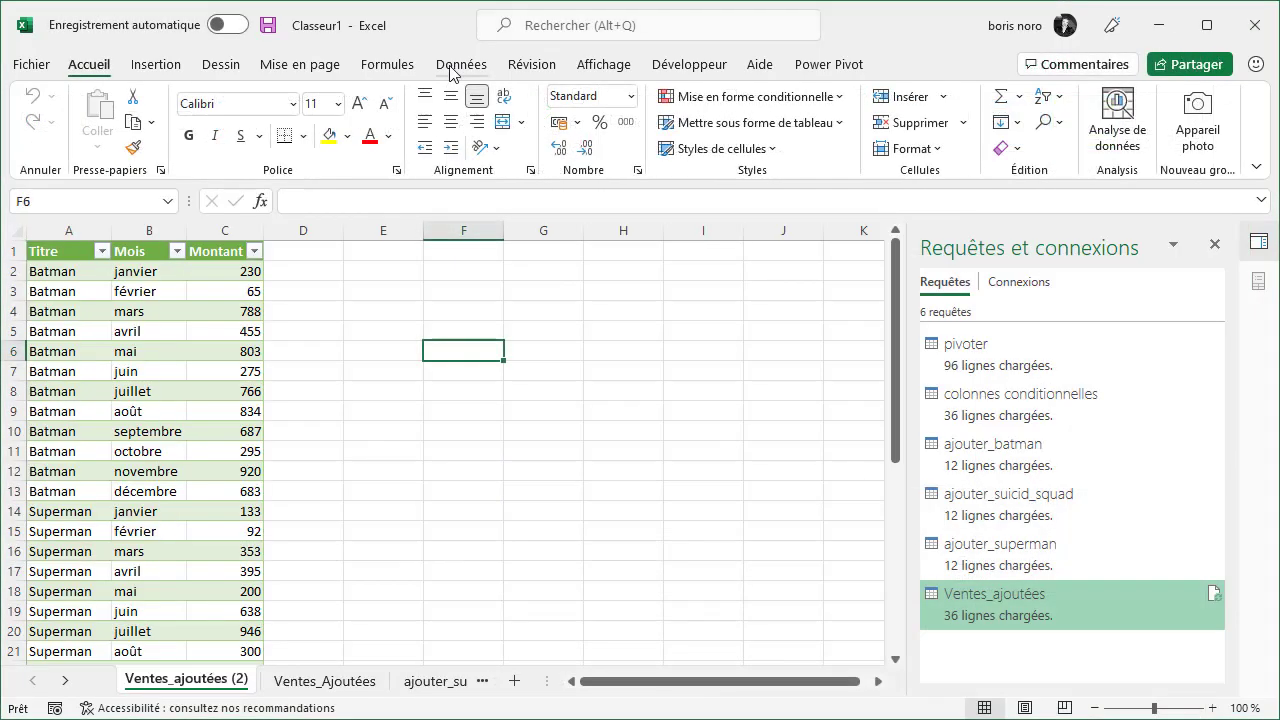
left_click(452, 66)
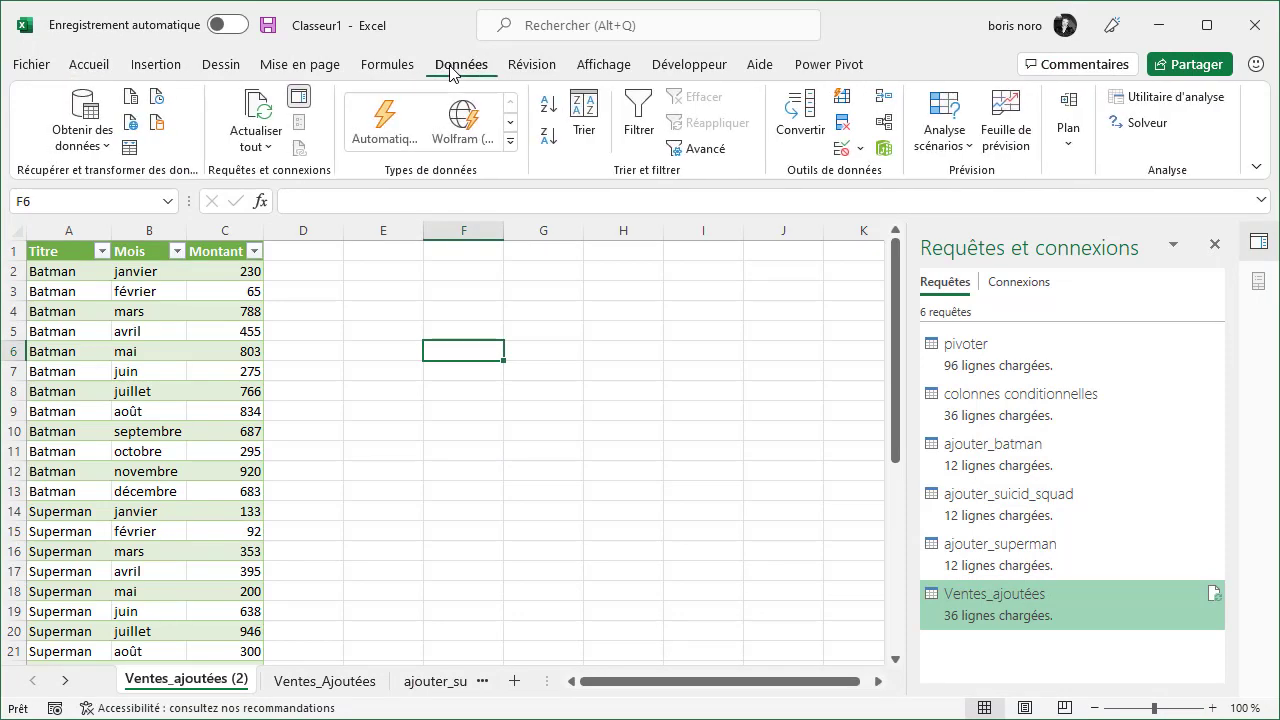
left_click(100, 148)
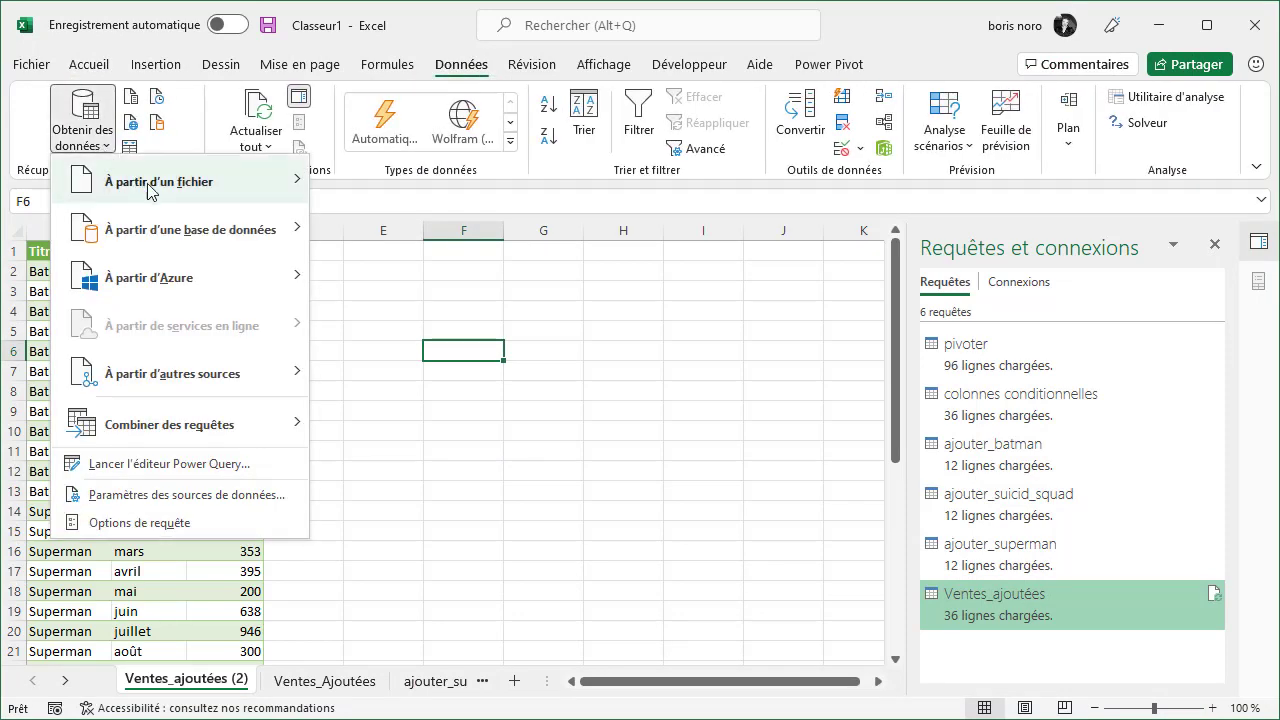
mouse_move(148, 184)
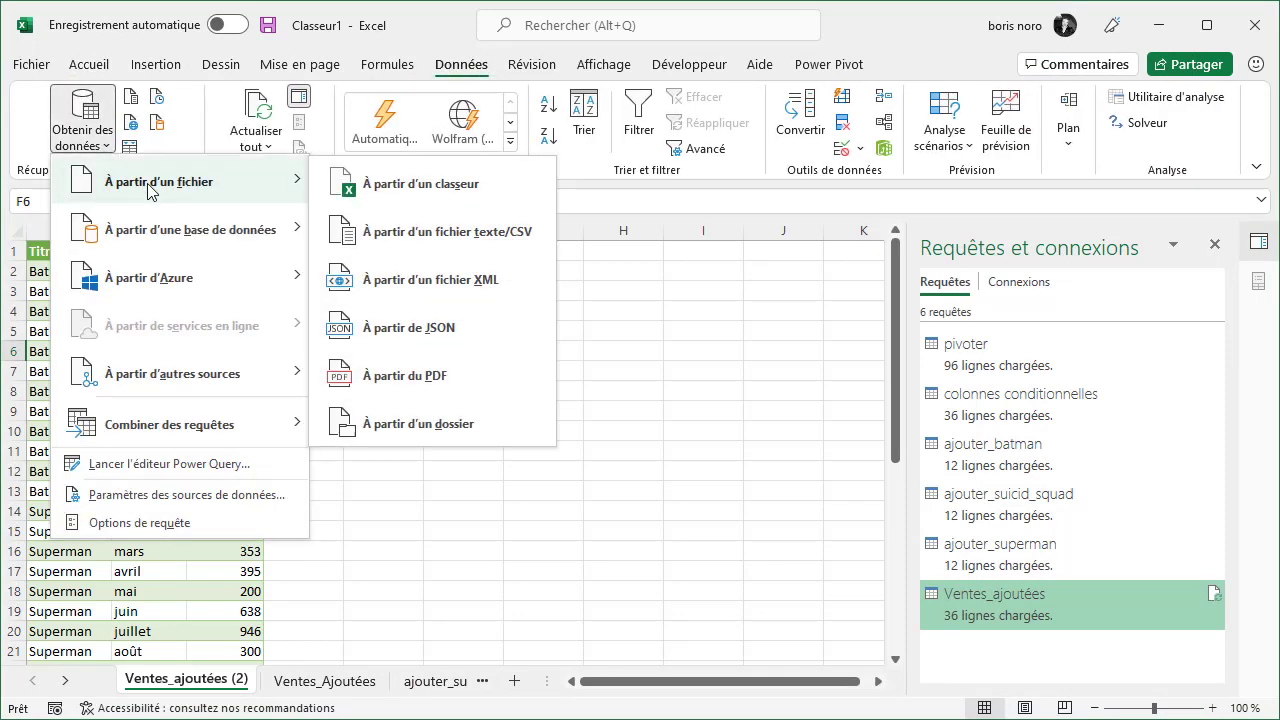
left_click(427, 189)
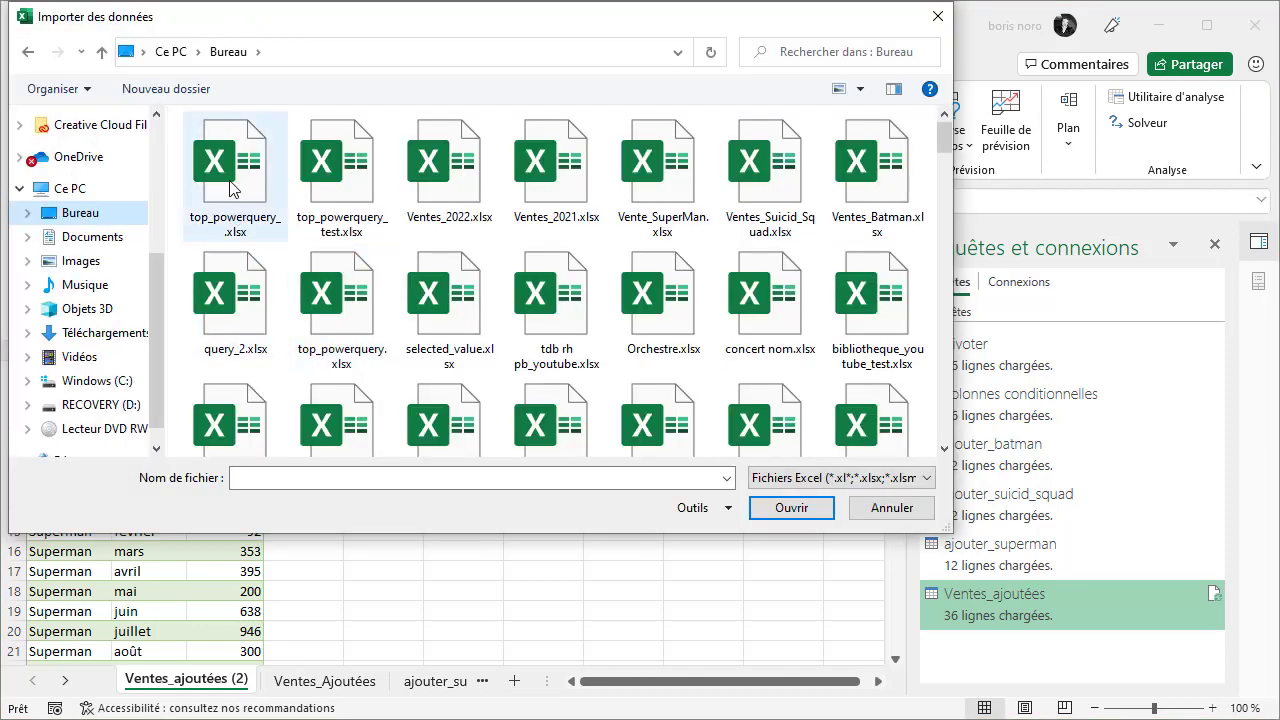
double_click(233, 189)
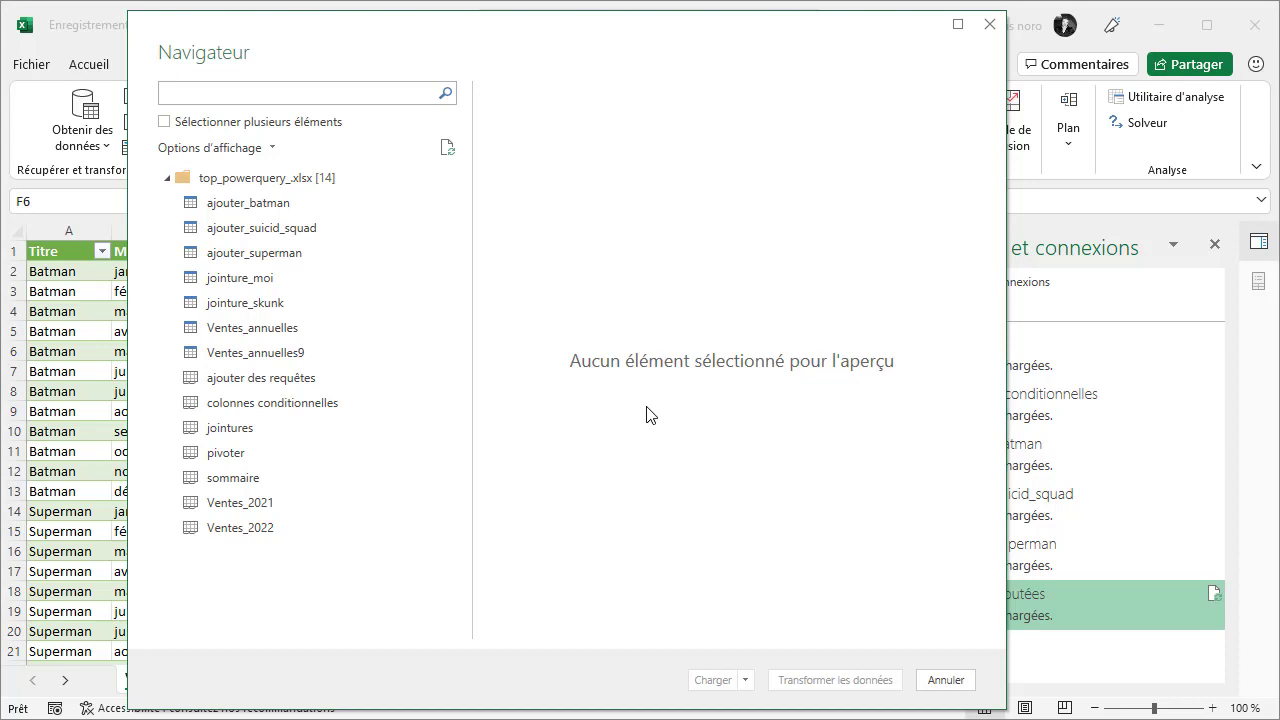
- Select both the jointure_moi and jointure_skunk tables for import and open them in the Power Query editor
left_click(166, 123)
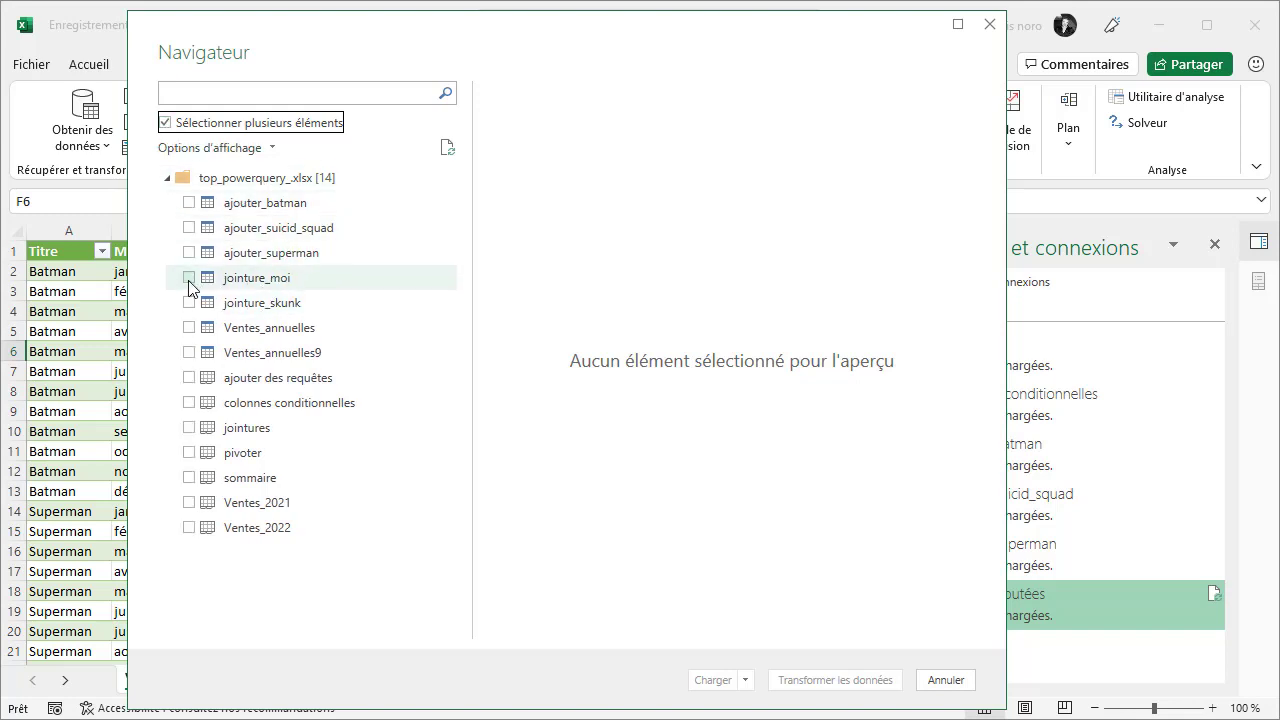
left_click(189, 282)
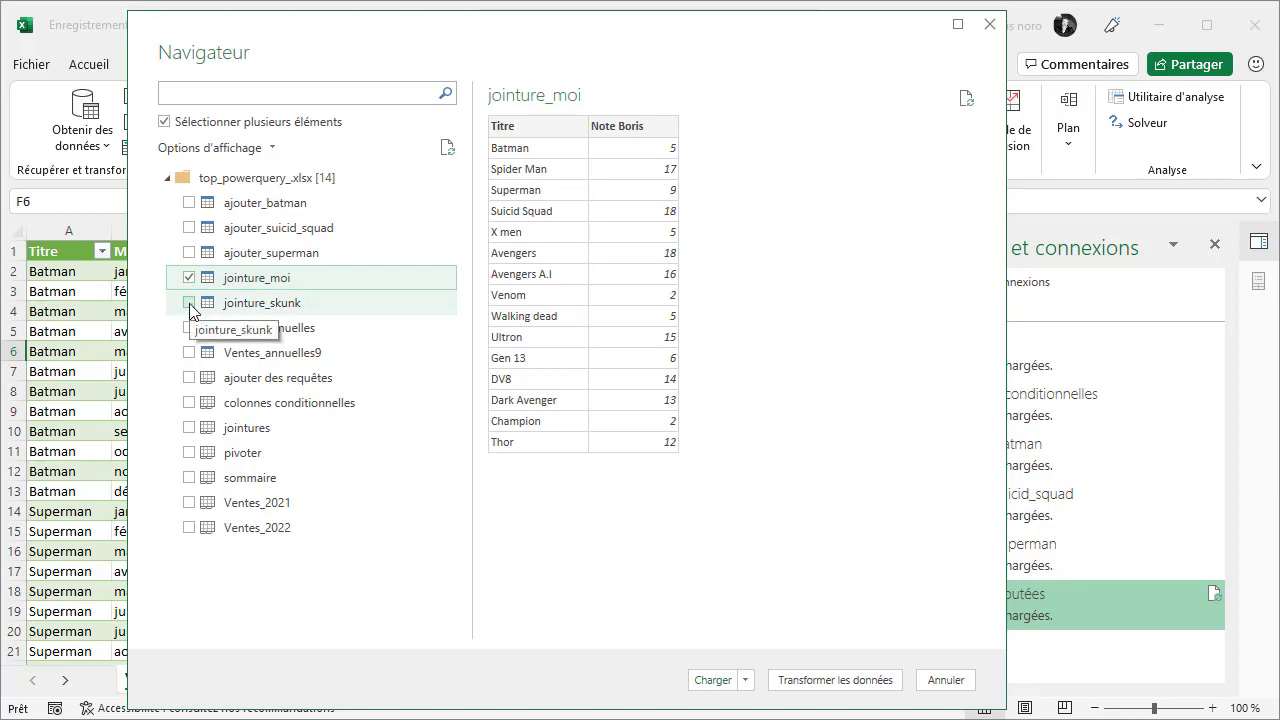
left_click(189, 304)
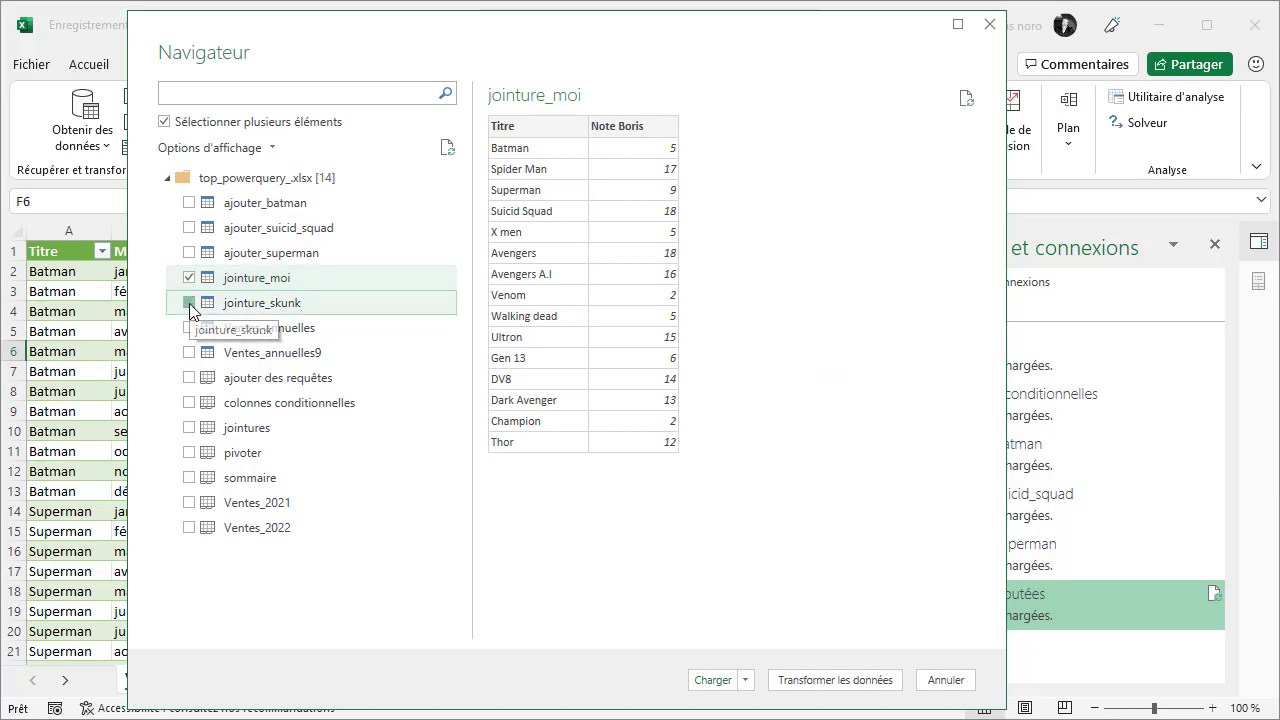
left_click(840, 680)
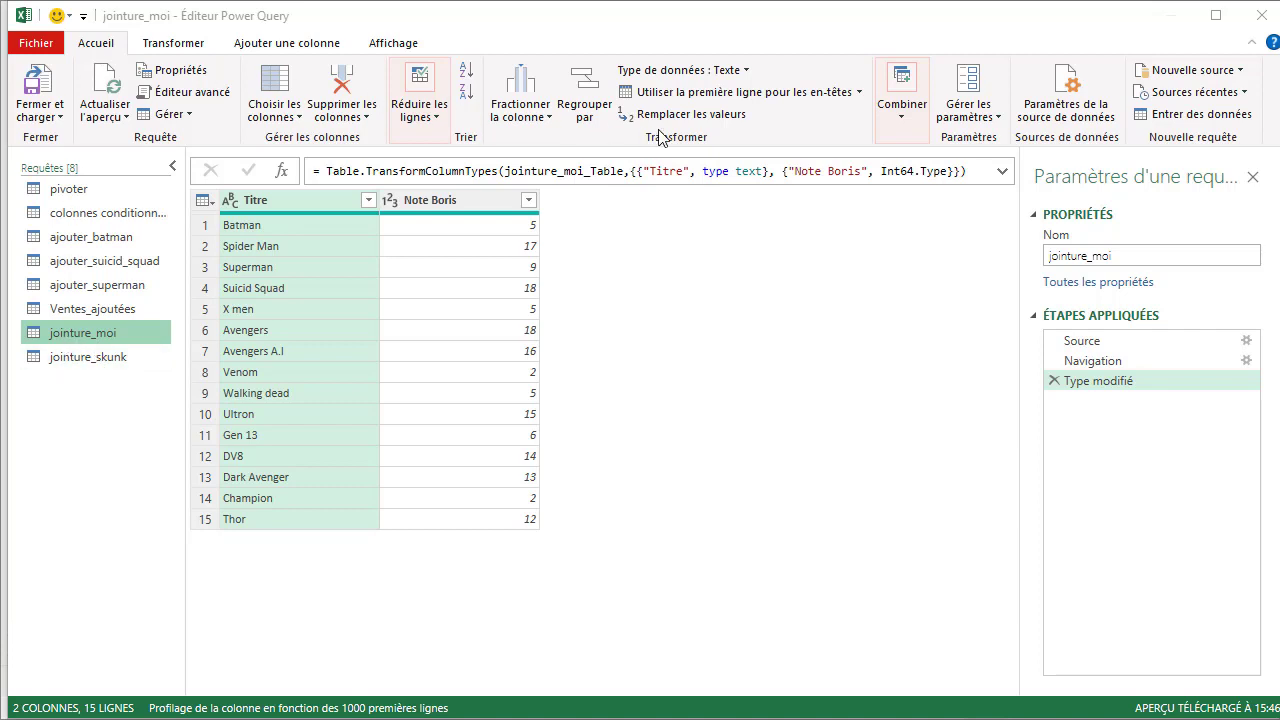
- Start merging queries as a new query, with jointure_moi as the first table and jointure_skunk as the second
left_click(905, 120)
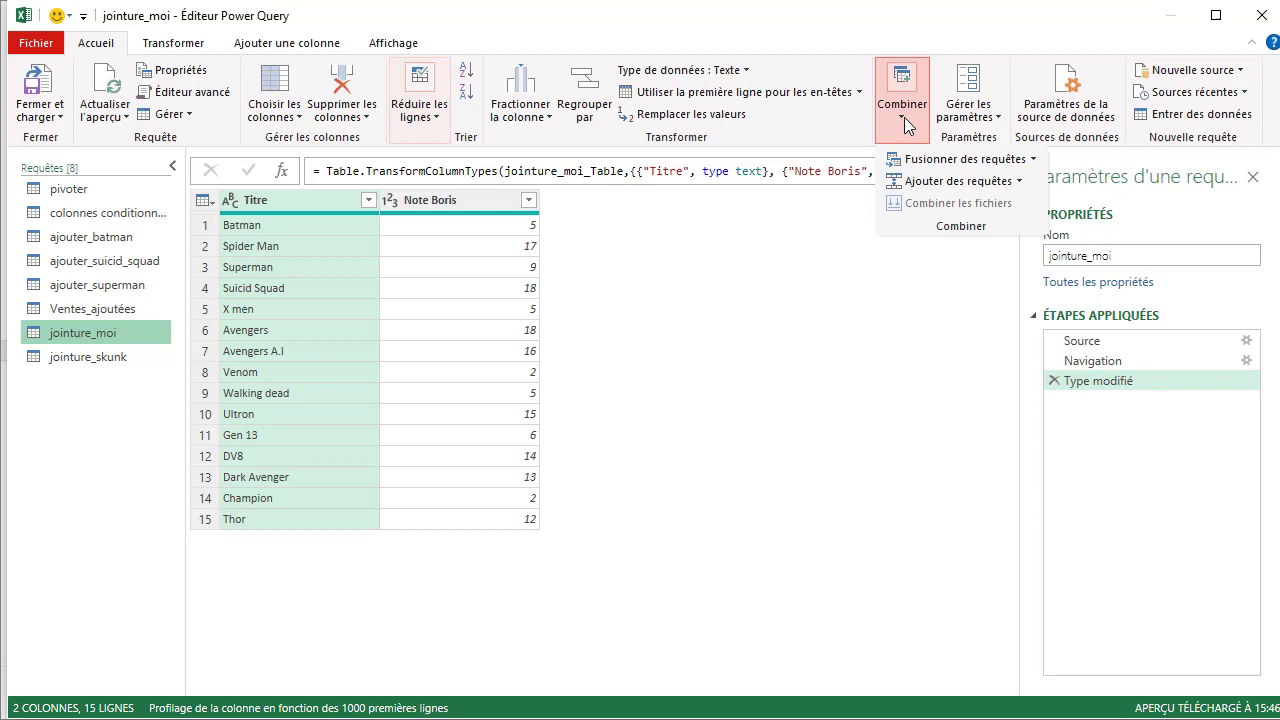
left_click(1033, 161)
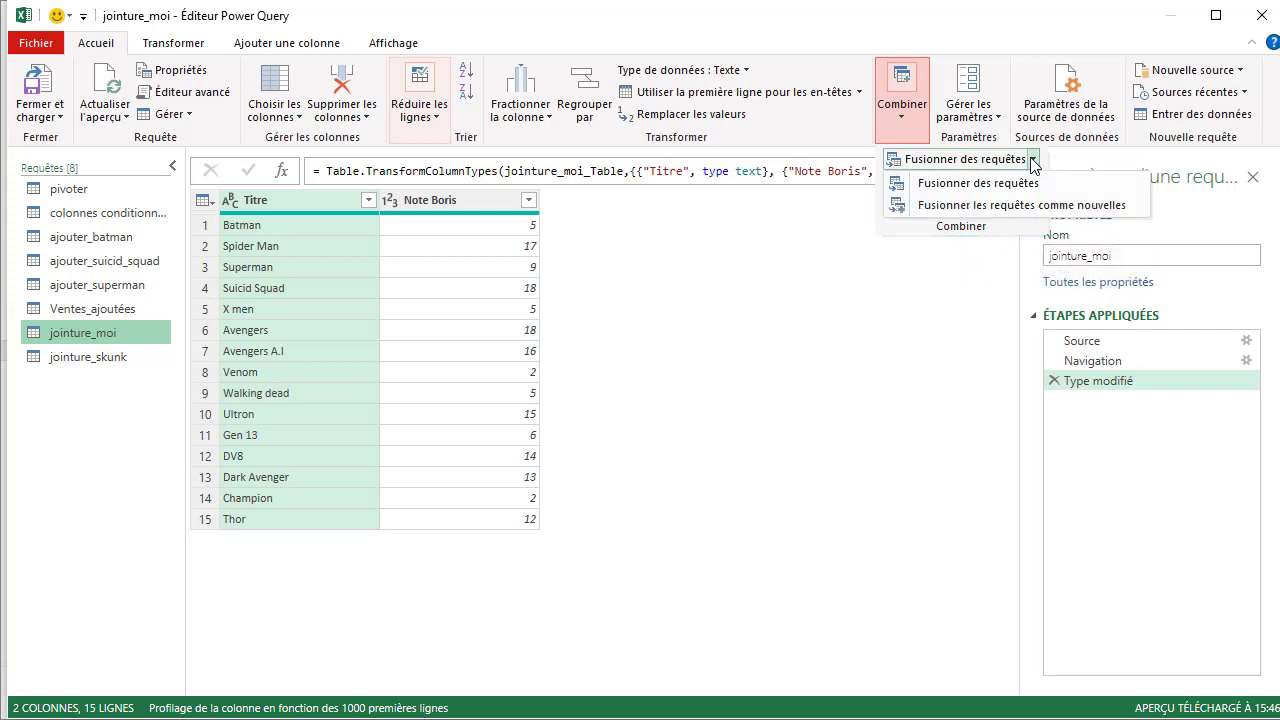
left_click(978, 207)
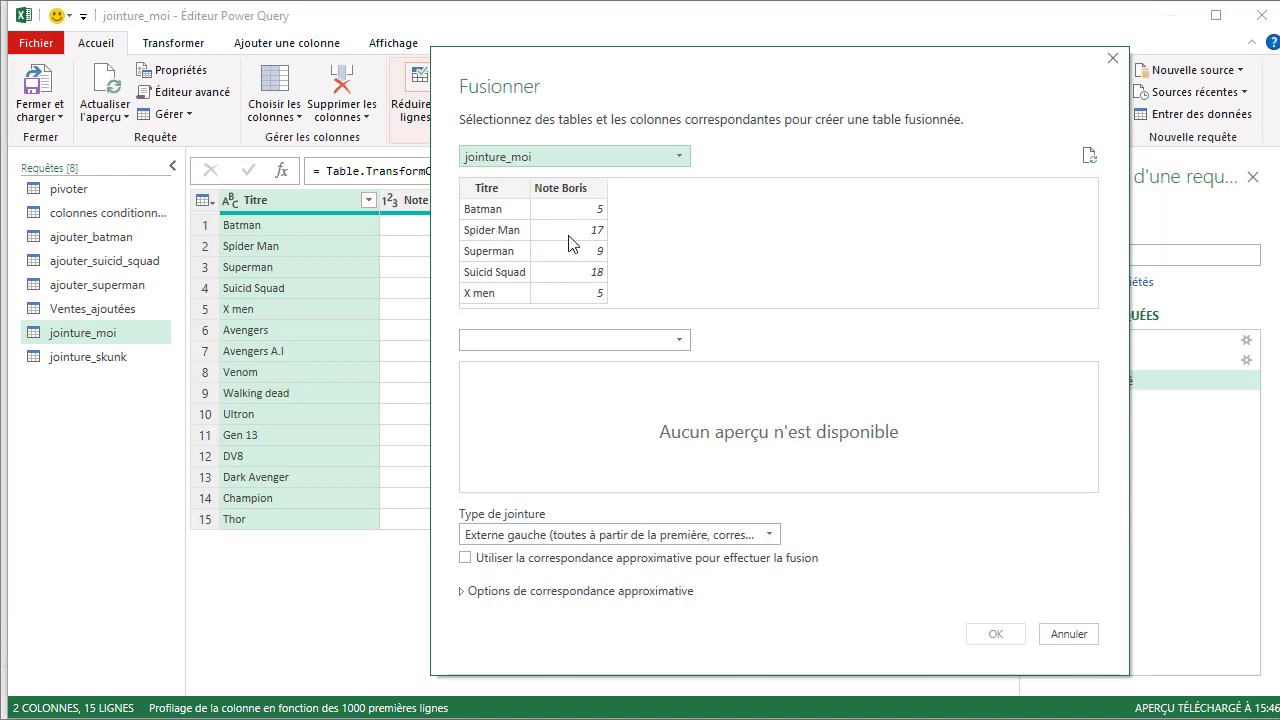
left_click(679, 344)
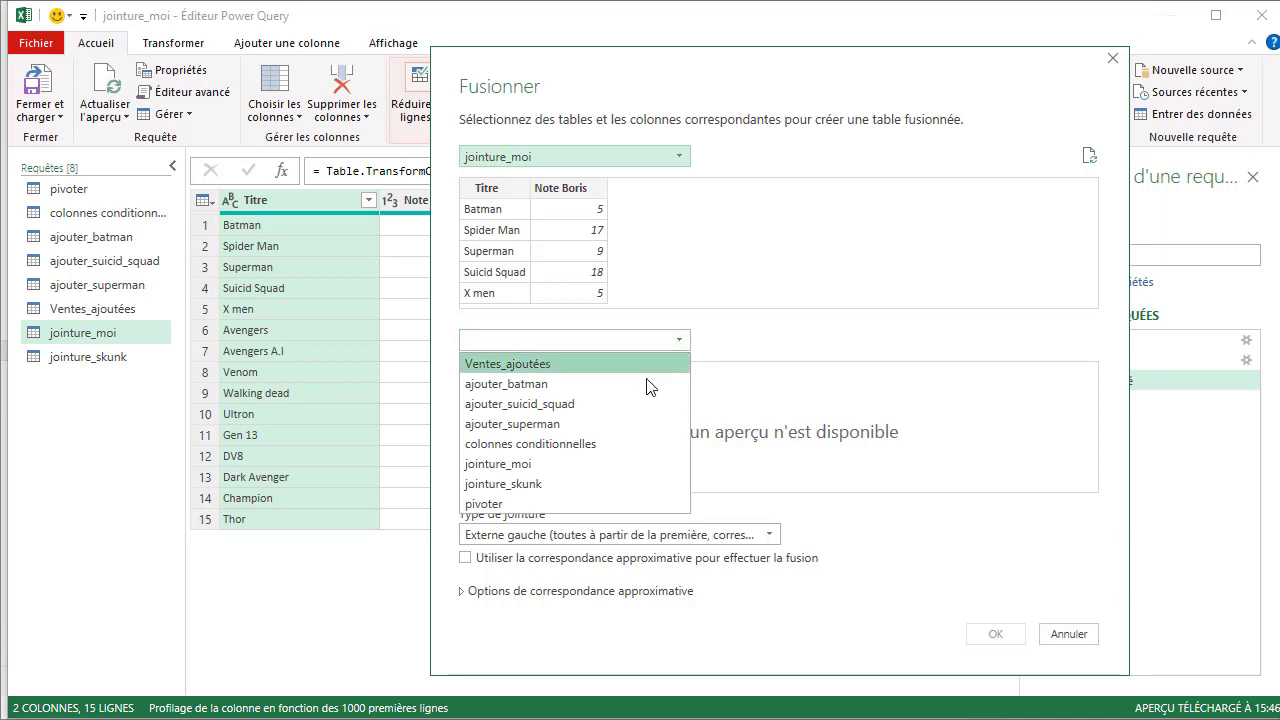
left_click(577, 483)
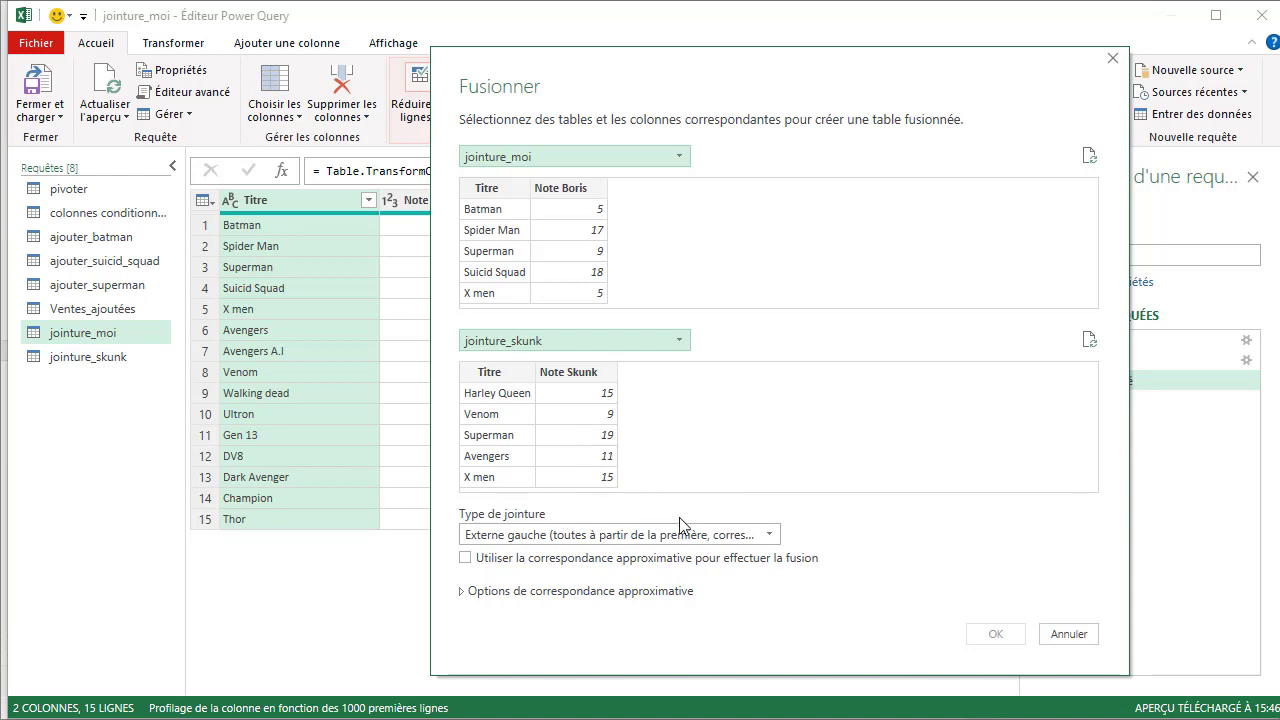
- Merge the two tables with an inner join (Interne), matching them on their Titre columns
left_click(771, 538)
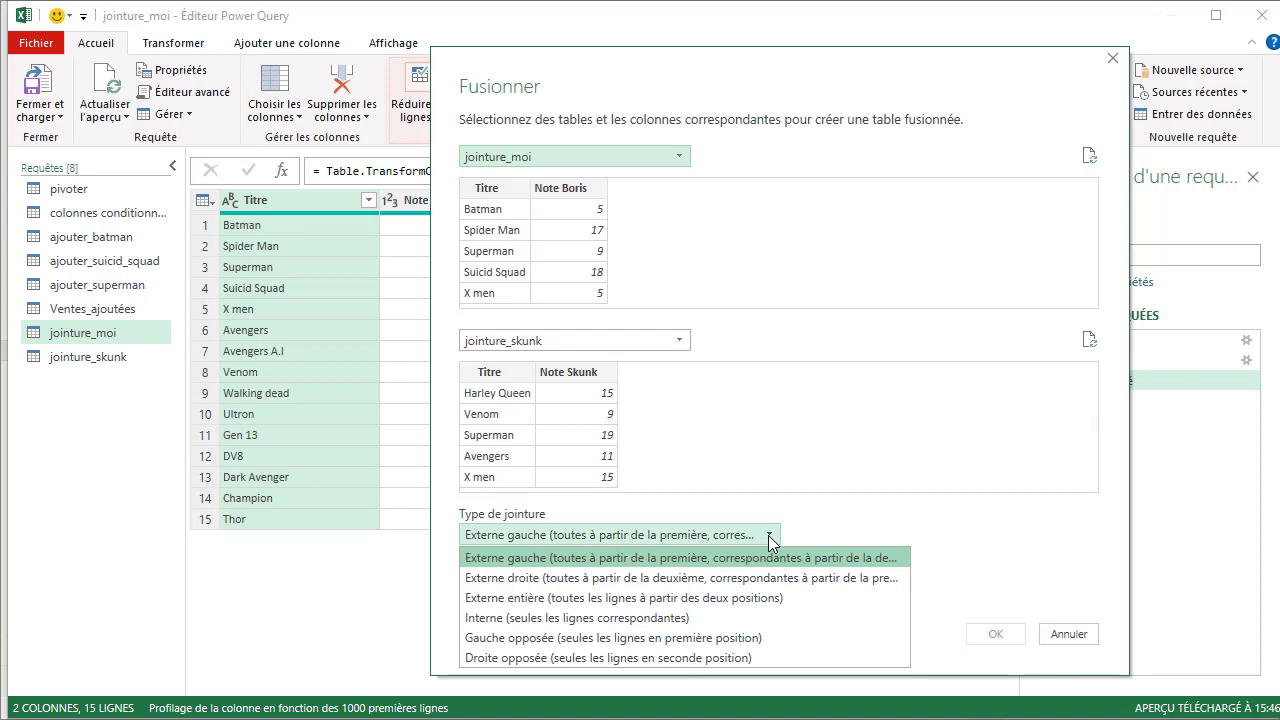
left_click(714, 617)
left_click(494, 190)
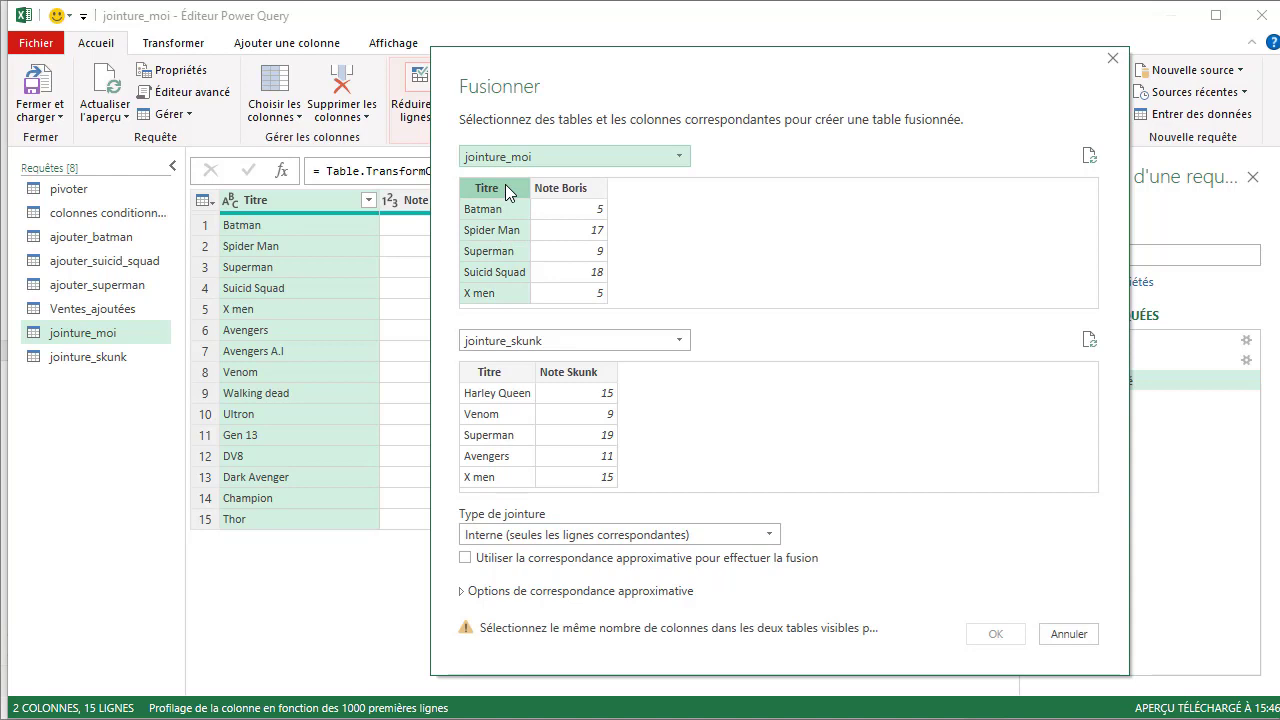
left_click(500, 372)
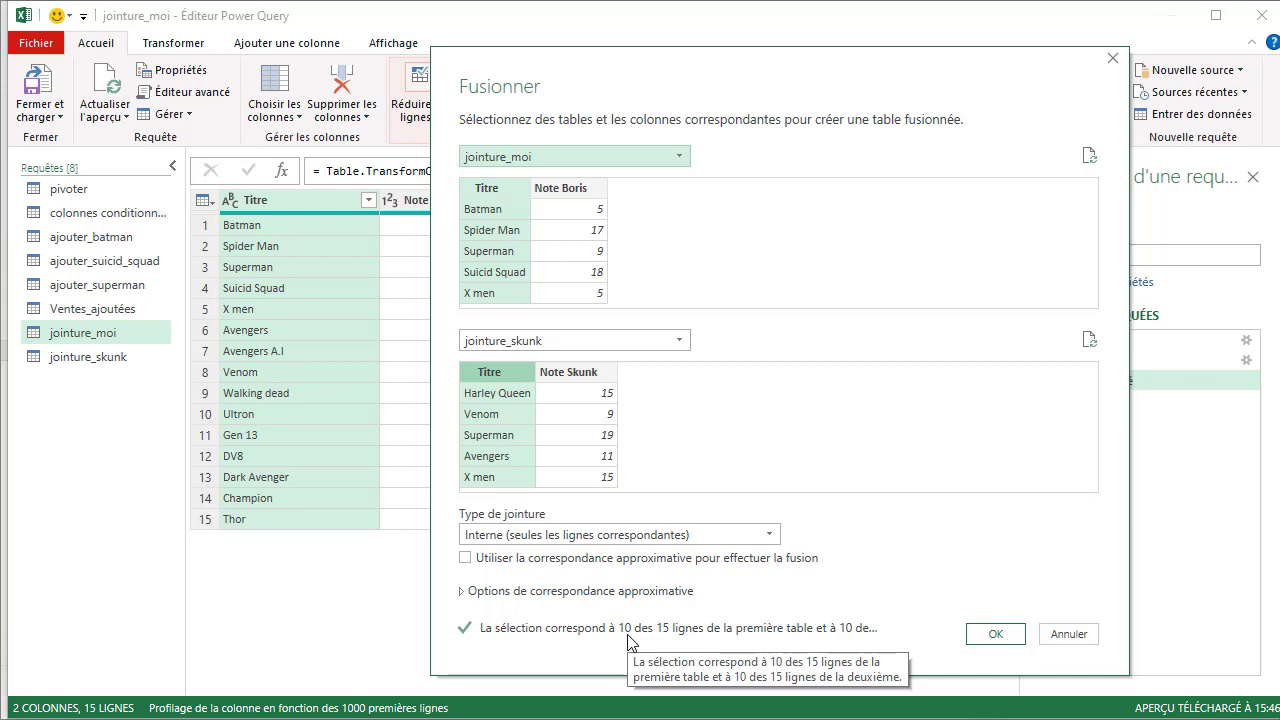
left_click(995, 636)
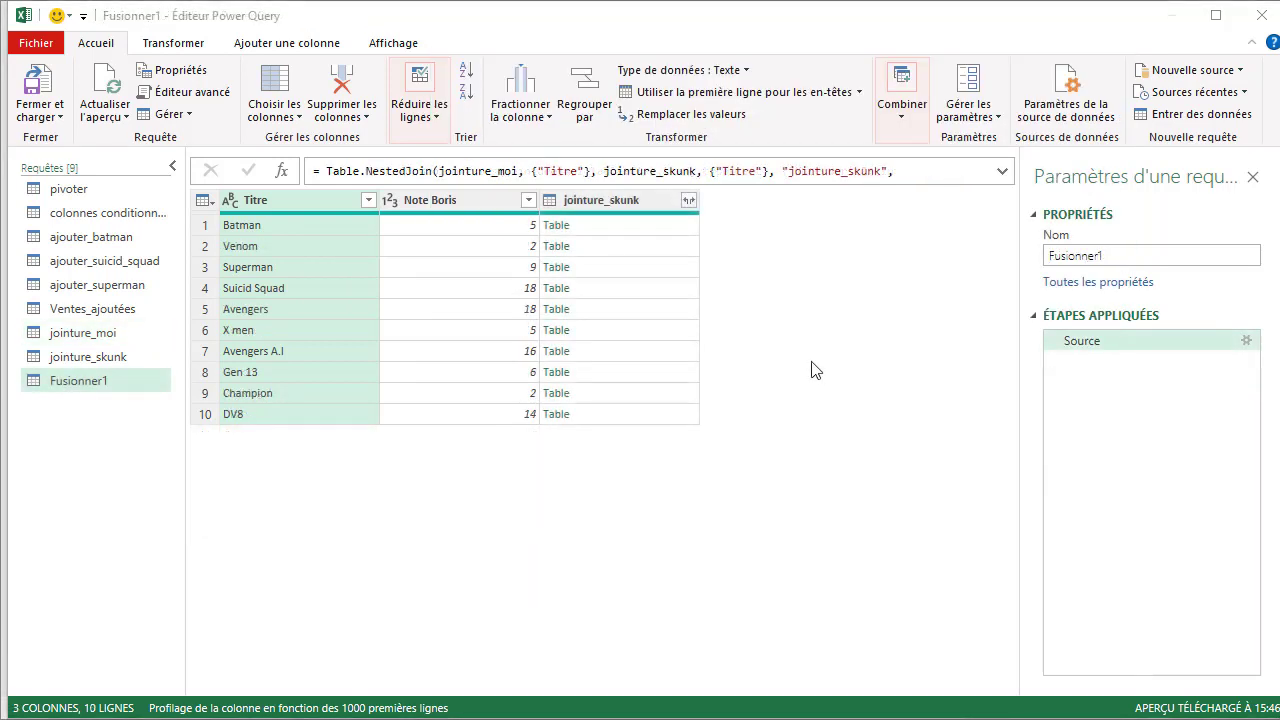
- Rename the new merged query Jointure_comics
left_click(1135, 254)
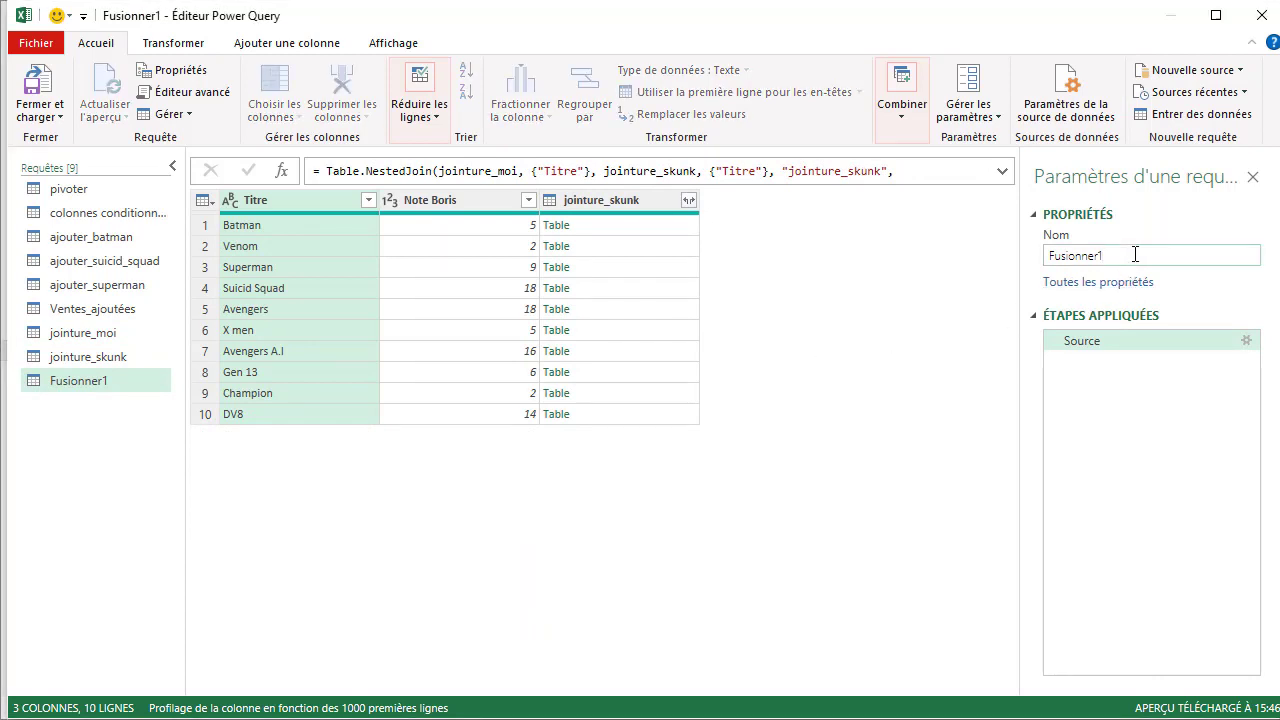
left_click_drag(1112, 255, 1014, 260)
type("Jointure_comics")
key("Return")
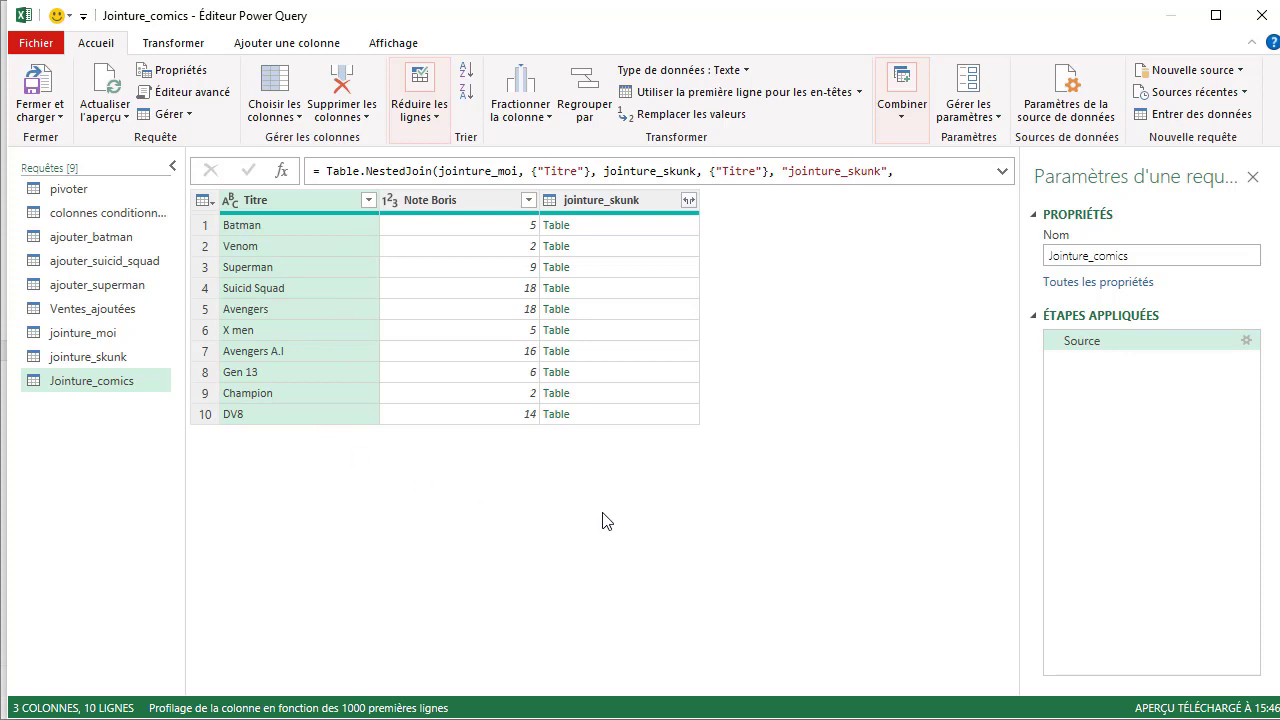
- Expand the jointure_skunk column into Titre and Note Skunk with the original name as prefix, and compare the title and rating columns
left_click(644, 204)
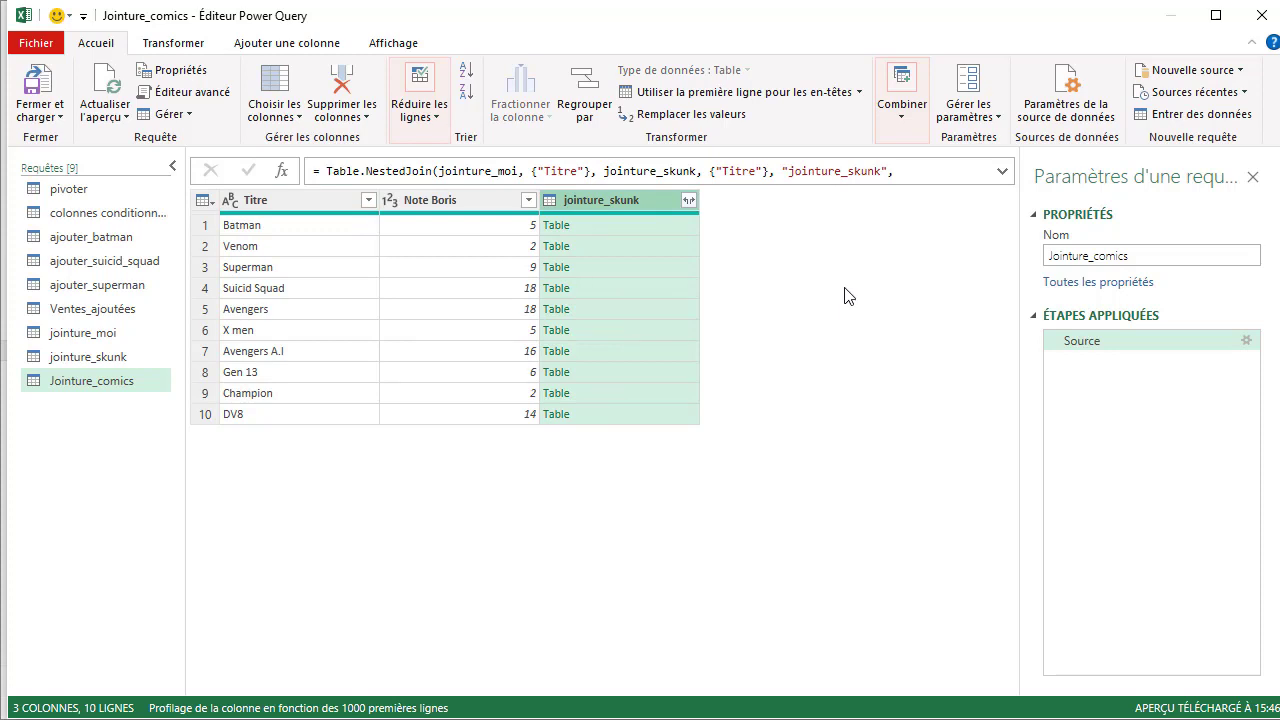
left_click(330, 207)
left_click(668, 205)
left_click(690, 202)
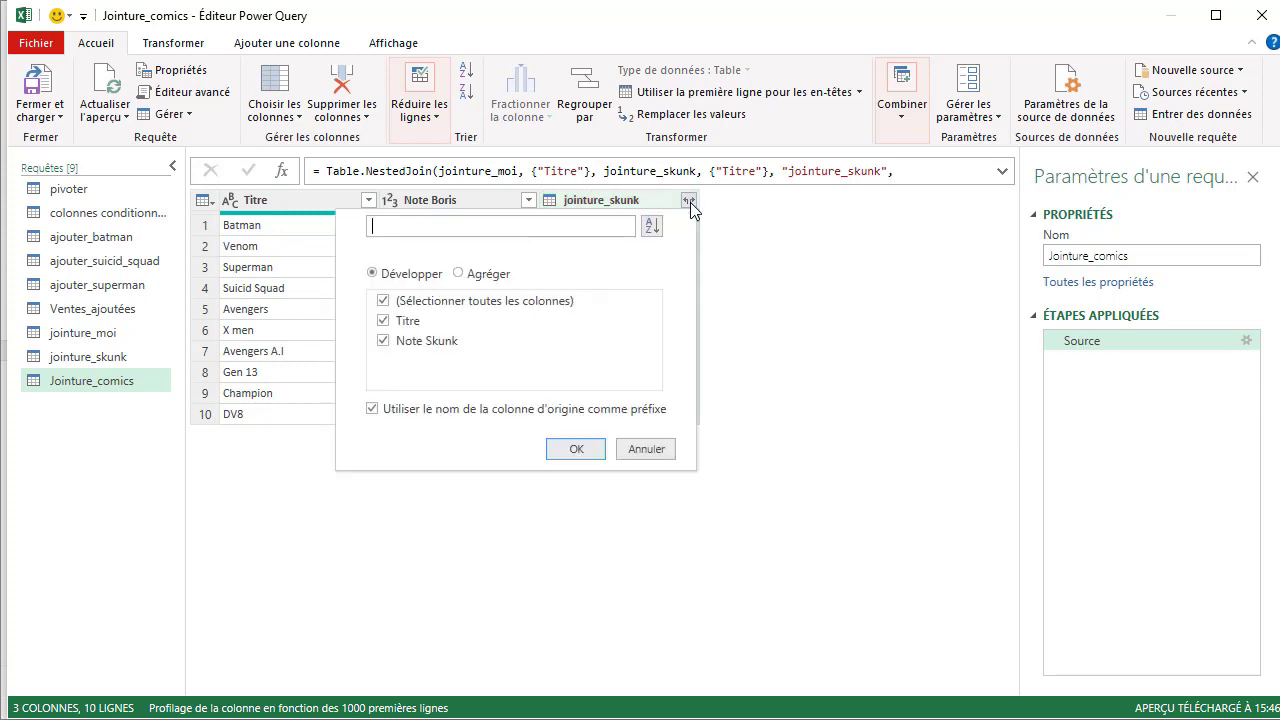
left_click(576, 450)
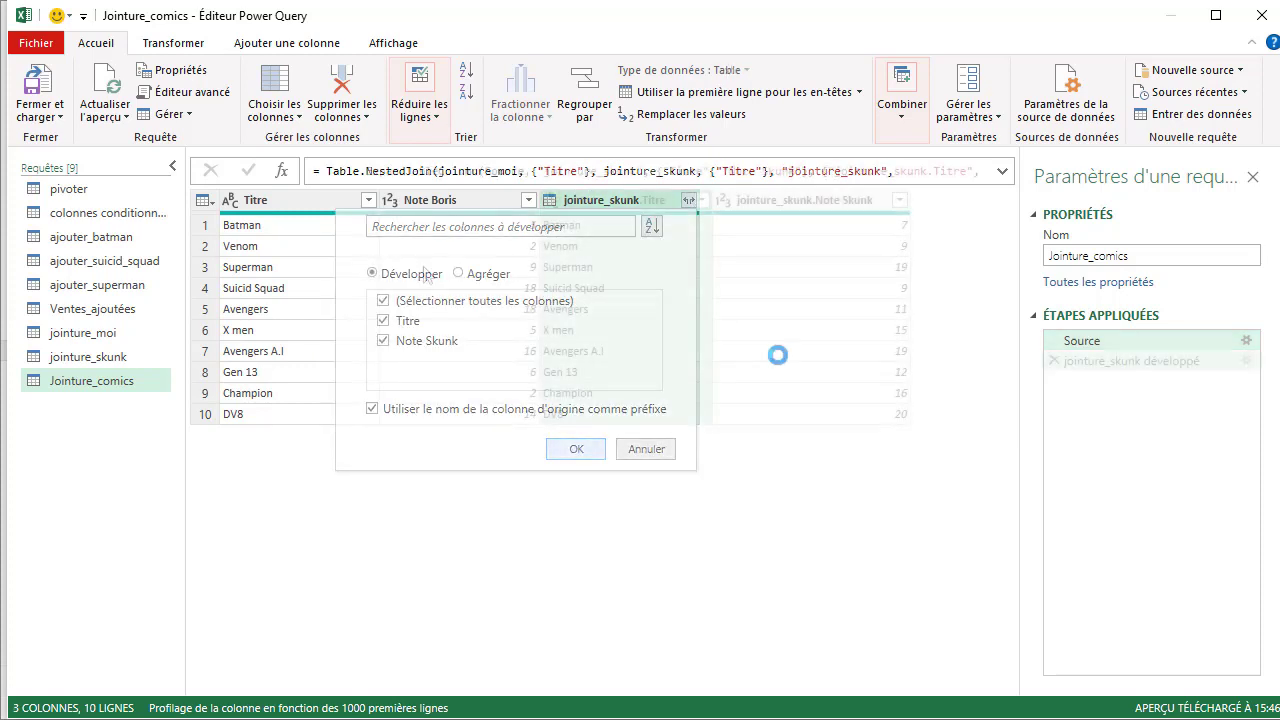
left_click(328, 205)
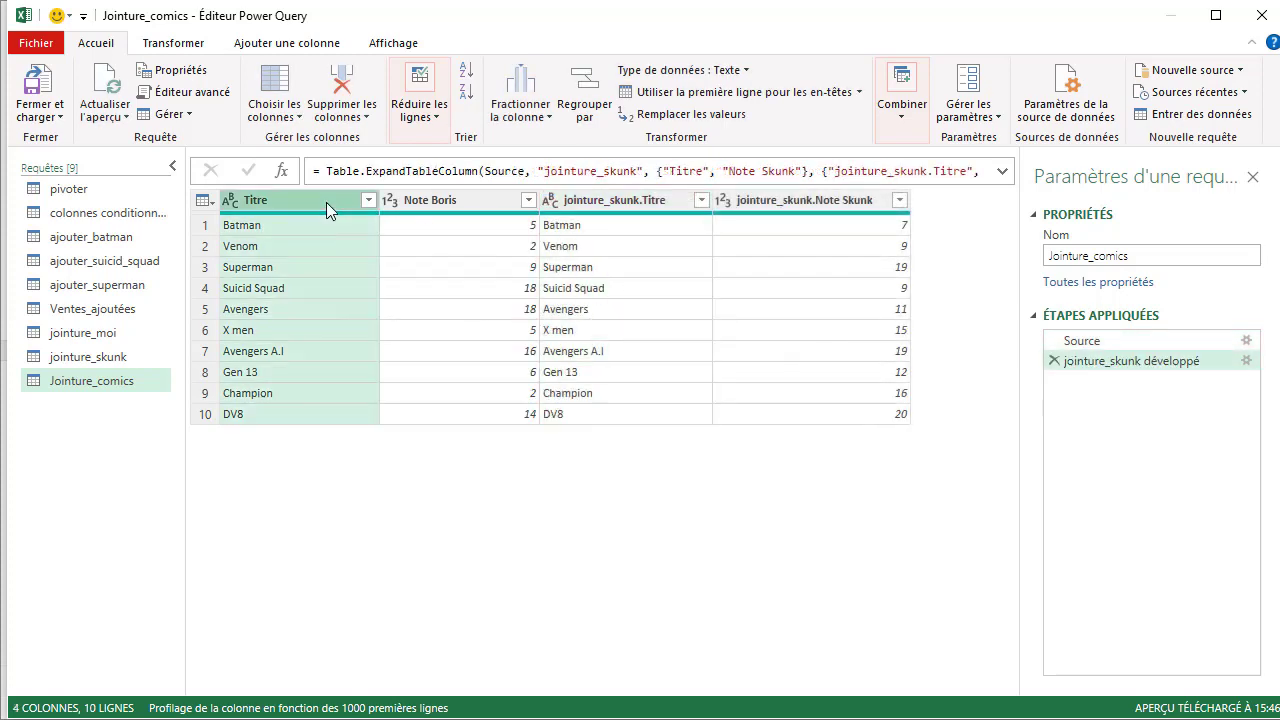
left_click(630, 200)
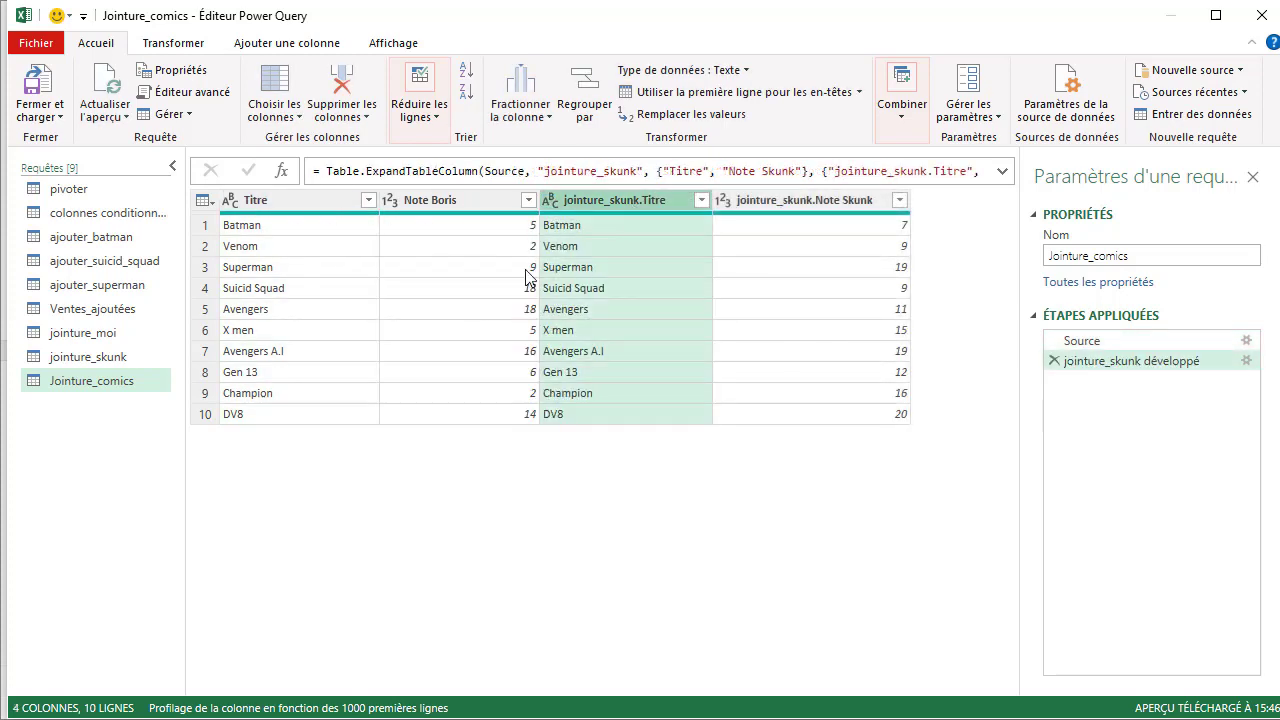
left_click(456, 202)
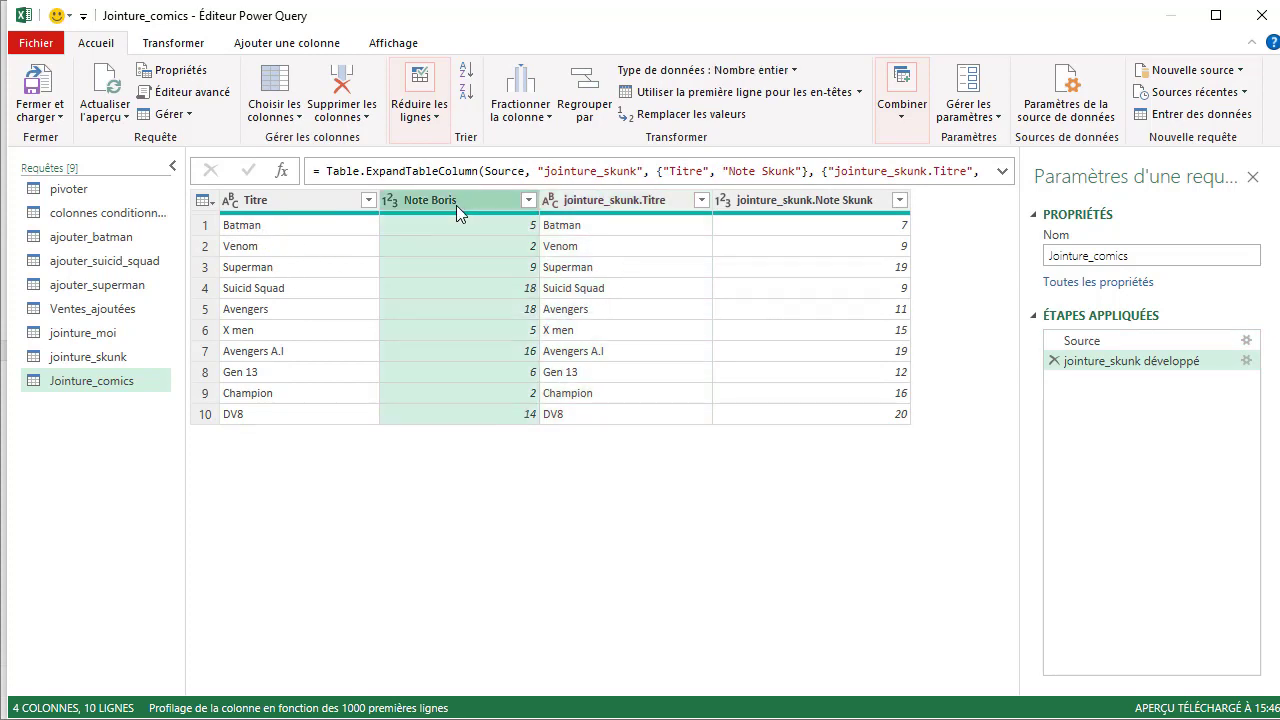
left_click(849, 200)
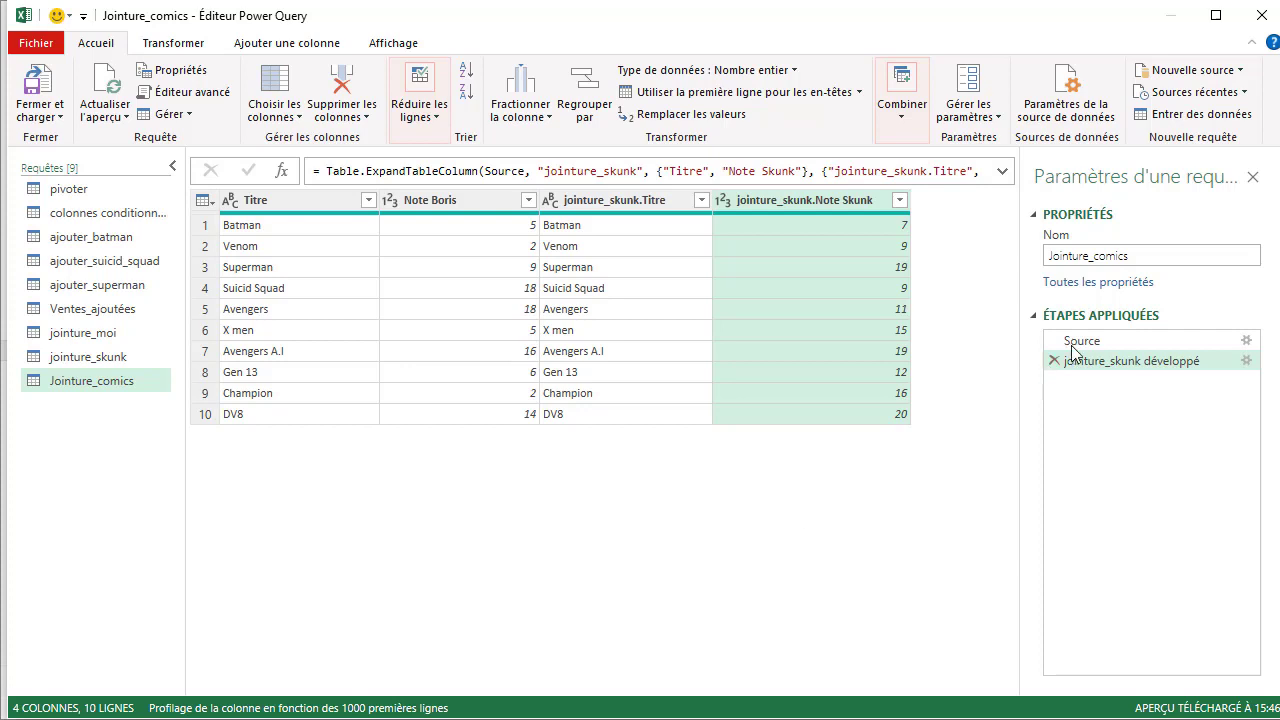
- Edit the Source step of Jointure_comics to change the join type to full outer (Externe entière)
left_click(1110, 345)
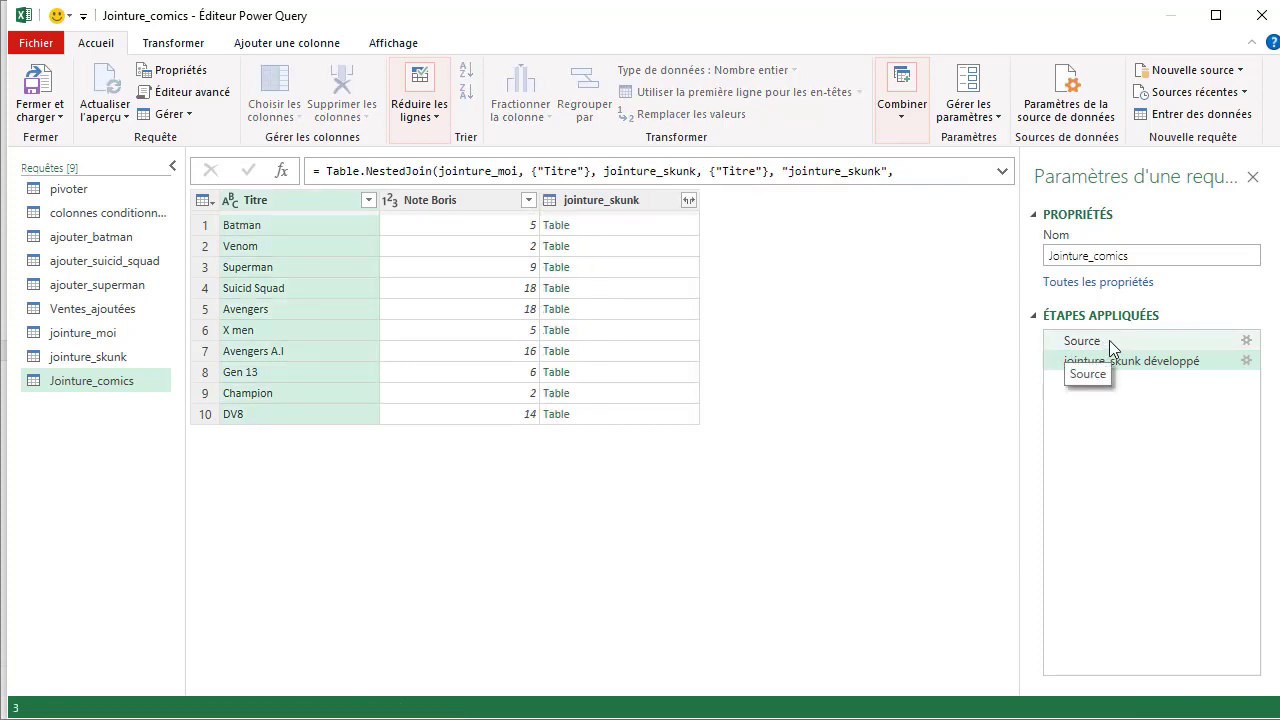
left_click(1246, 342)
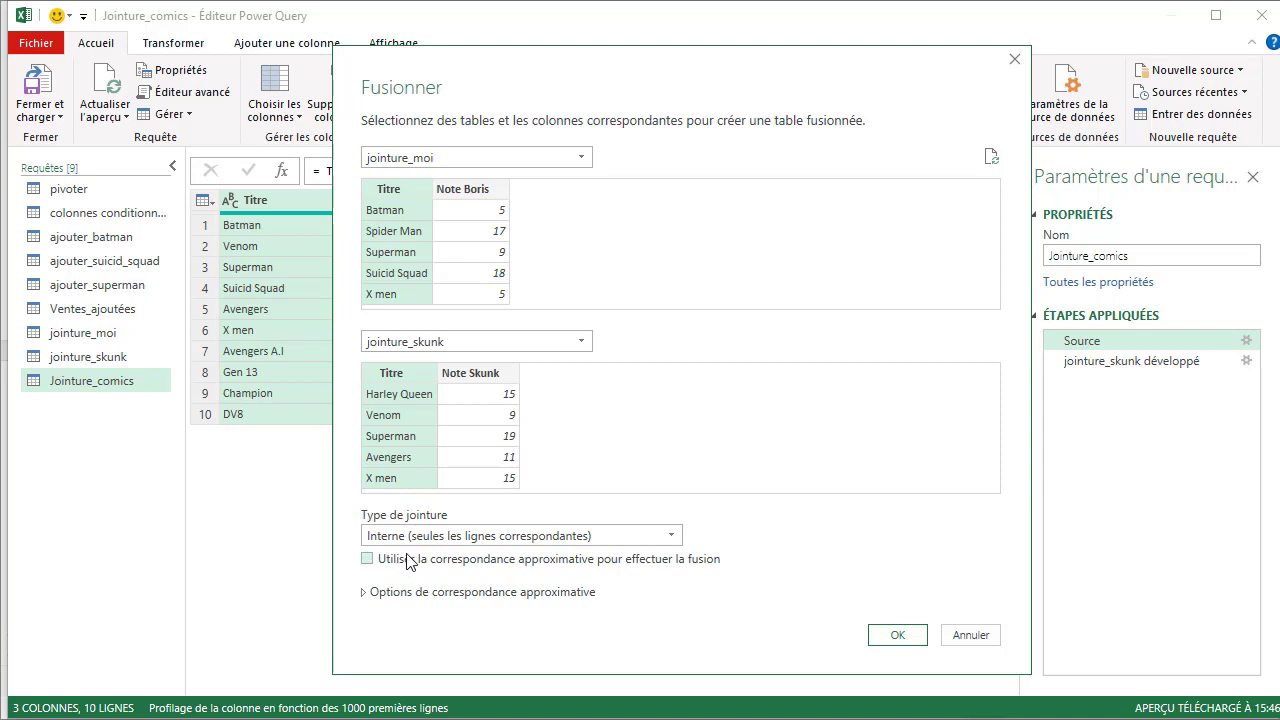
left_click(674, 539)
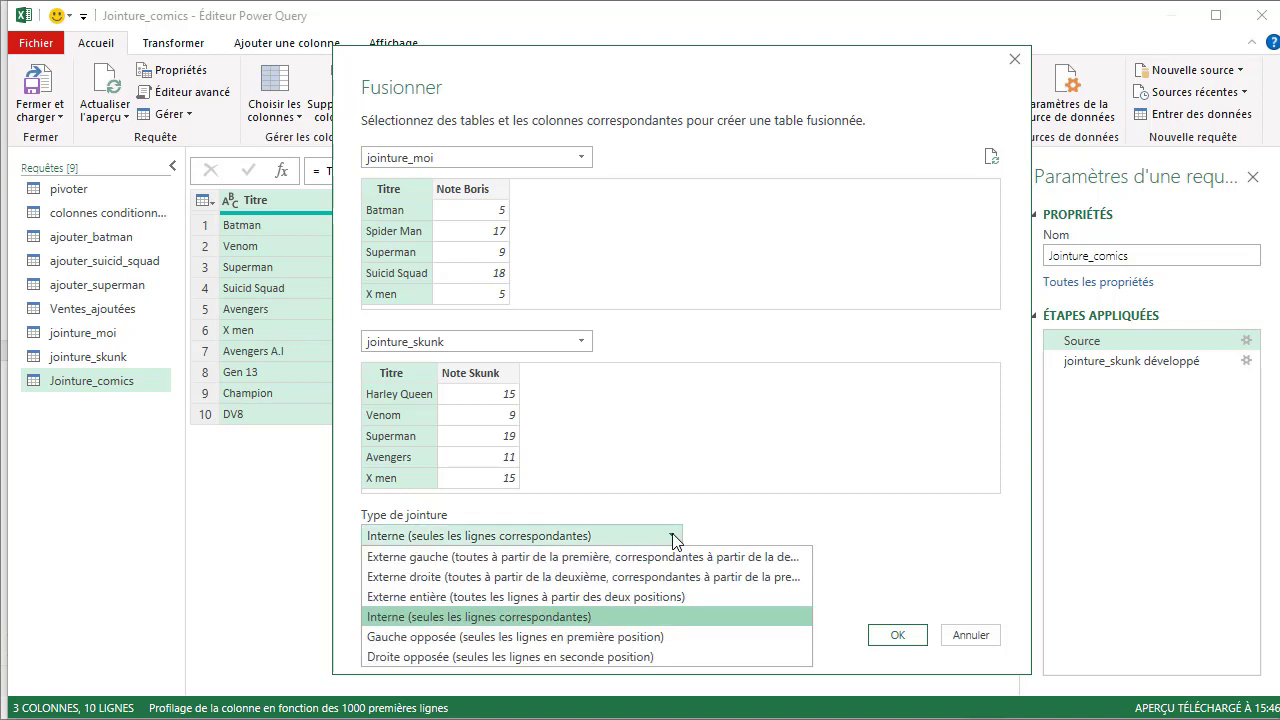
left_click(620, 597)
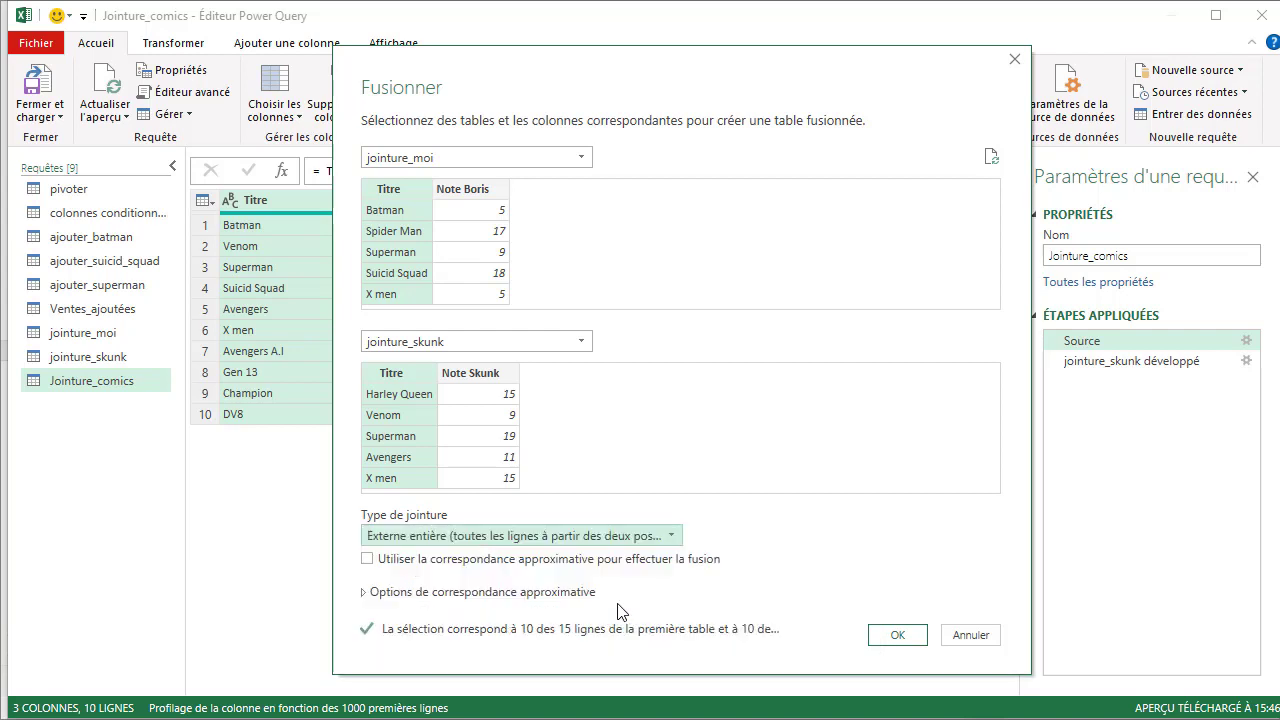
left_click(893, 637)
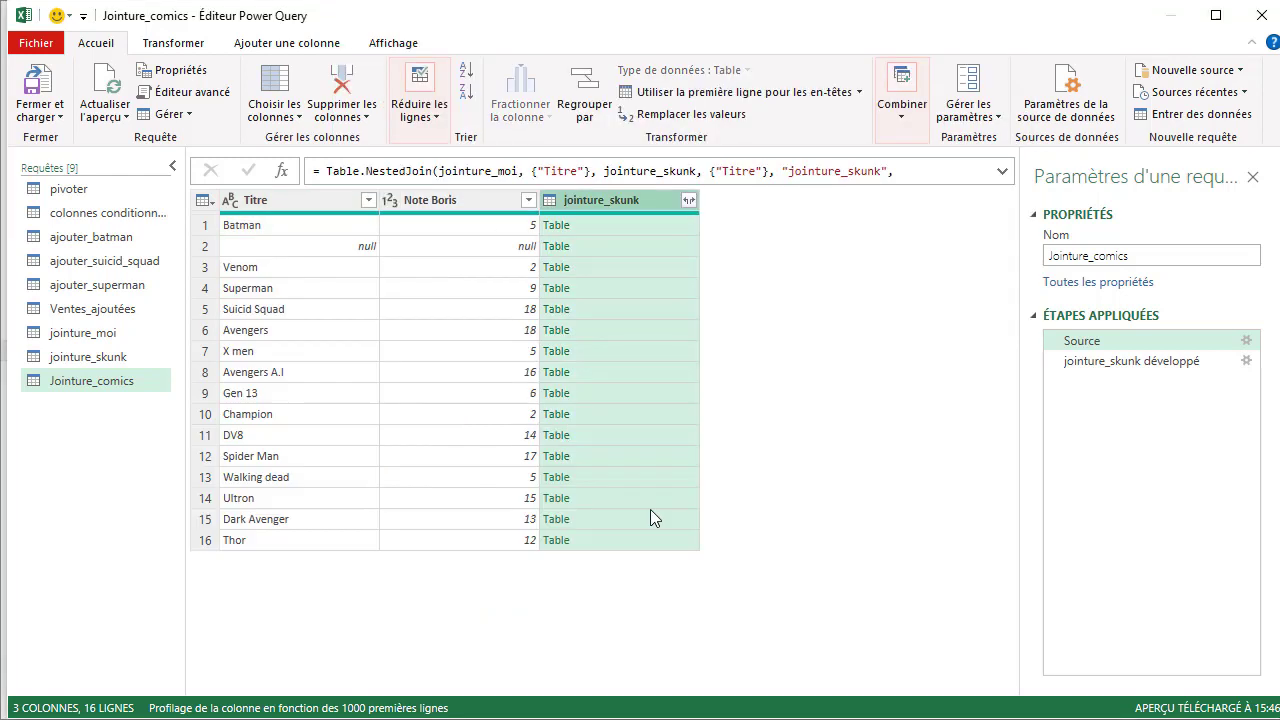
- Show the jointure_skunk développé step of Jointure_comics and compare the titles coming from the two tables
left_click(1084, 364)
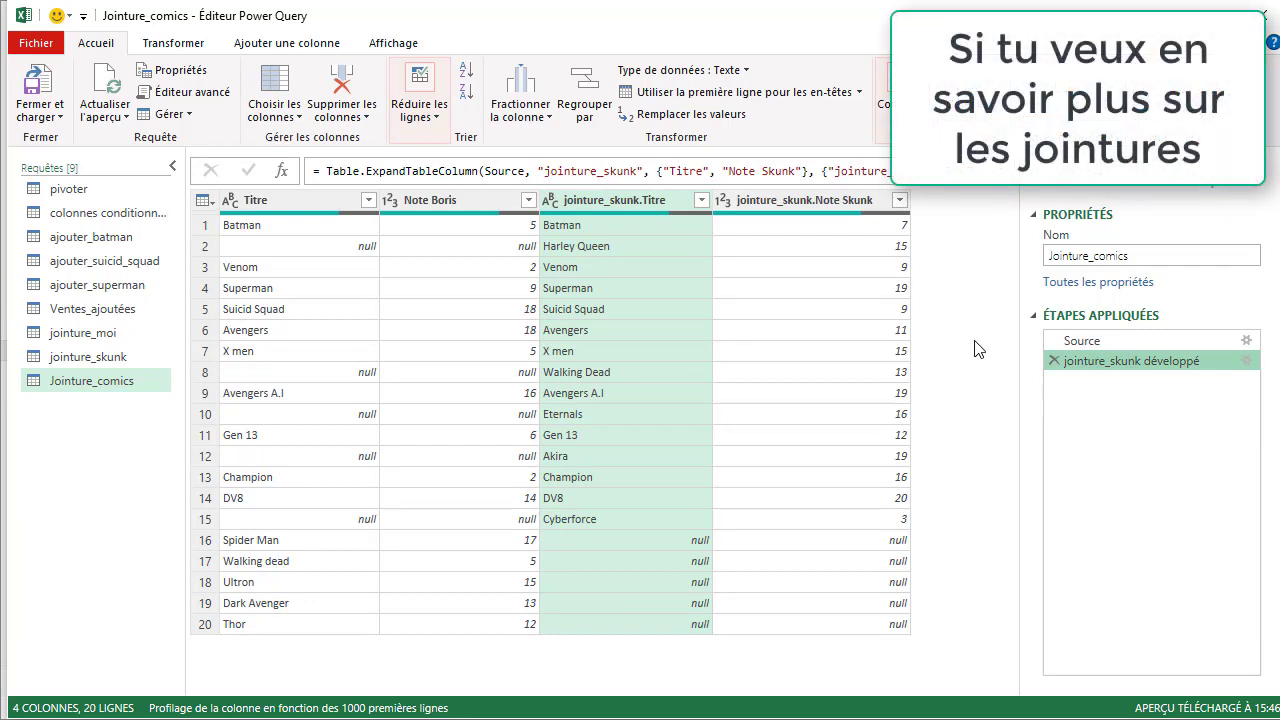
left_click(303, 233)
left_click(634, 231)
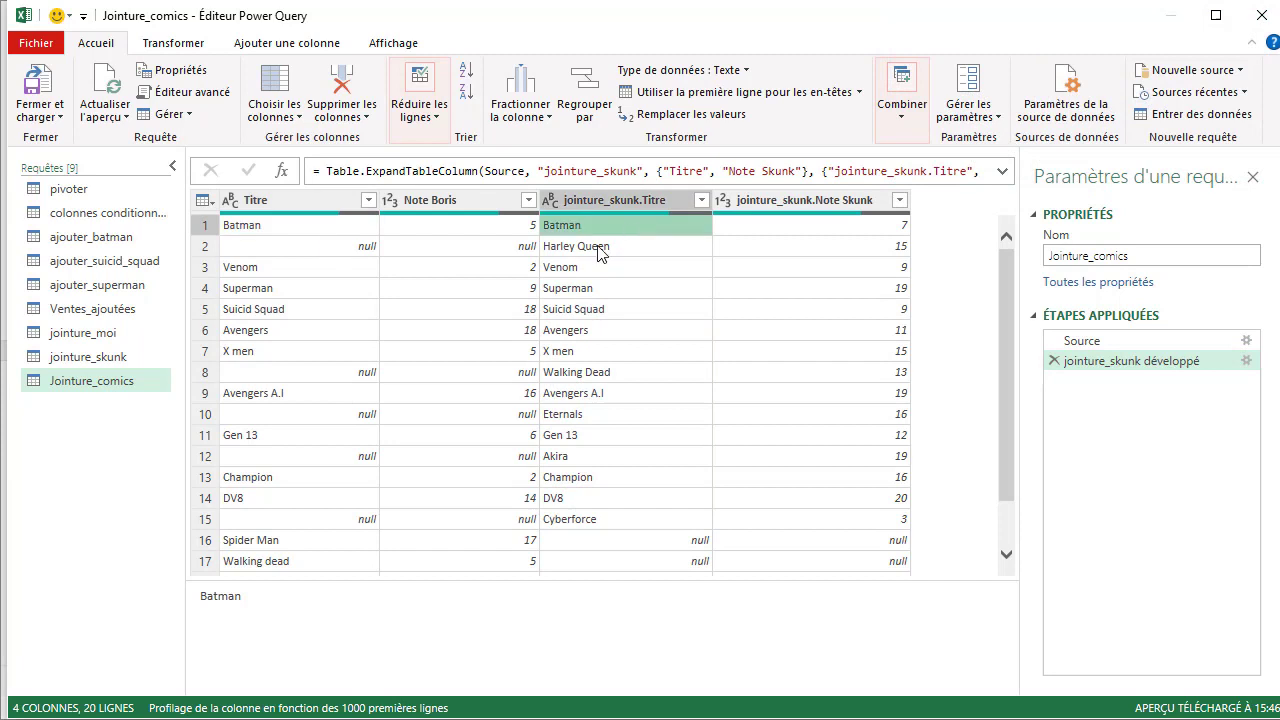
- Compare the titles and ratings of matched and unmatched rows, such as Harley Queen and Walking dead, in the full outer join result
left_click(500, 230)
left_click(832, 236)
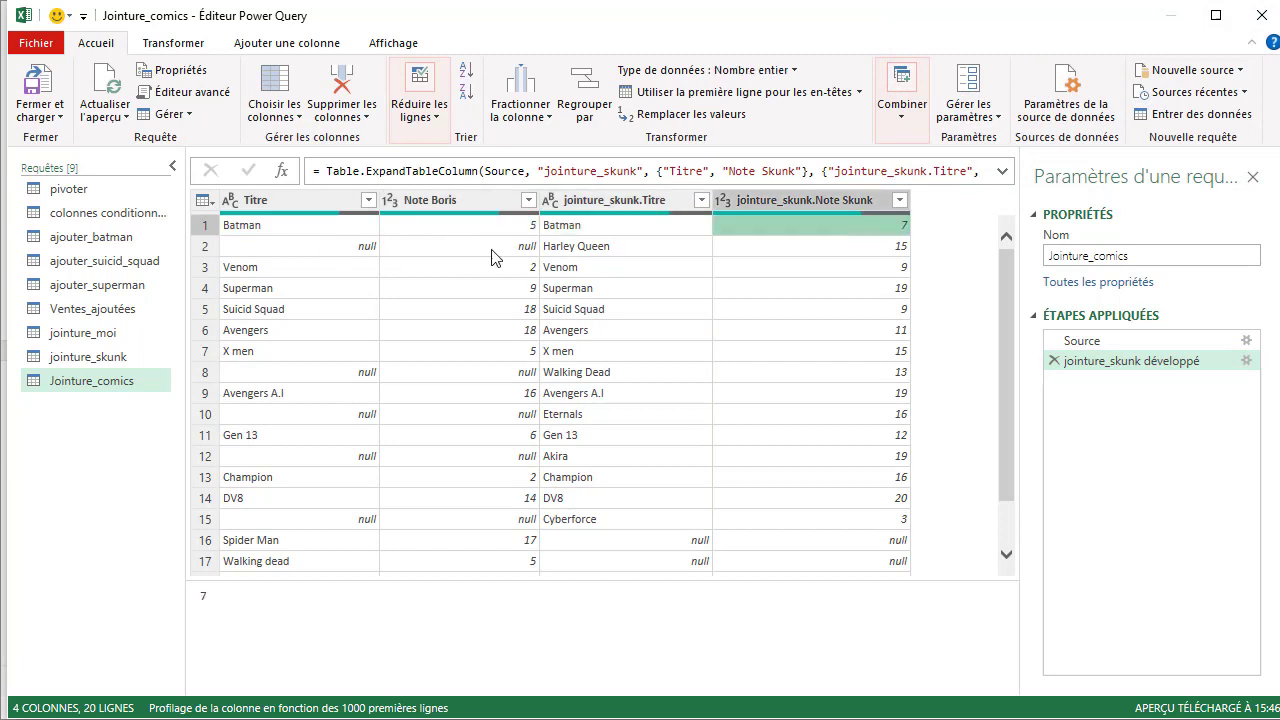
left_click(641, 257)
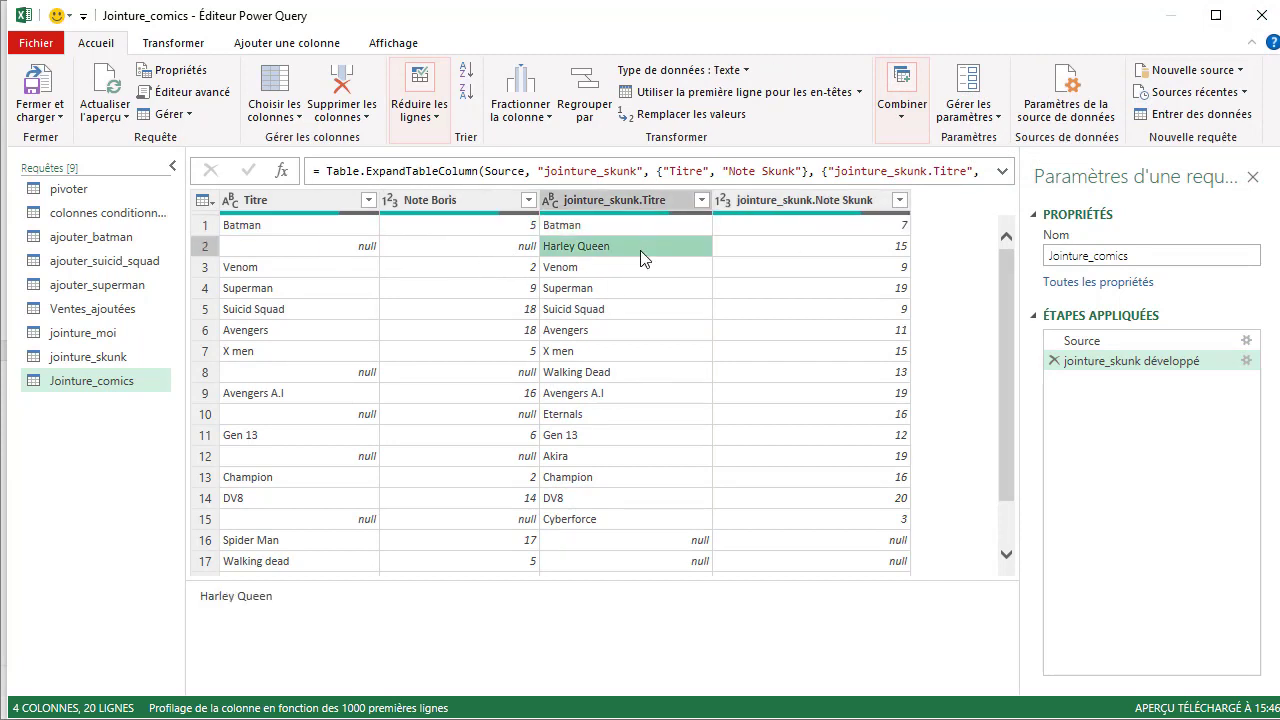
left_click(344, 252)
left_click(428, 250)
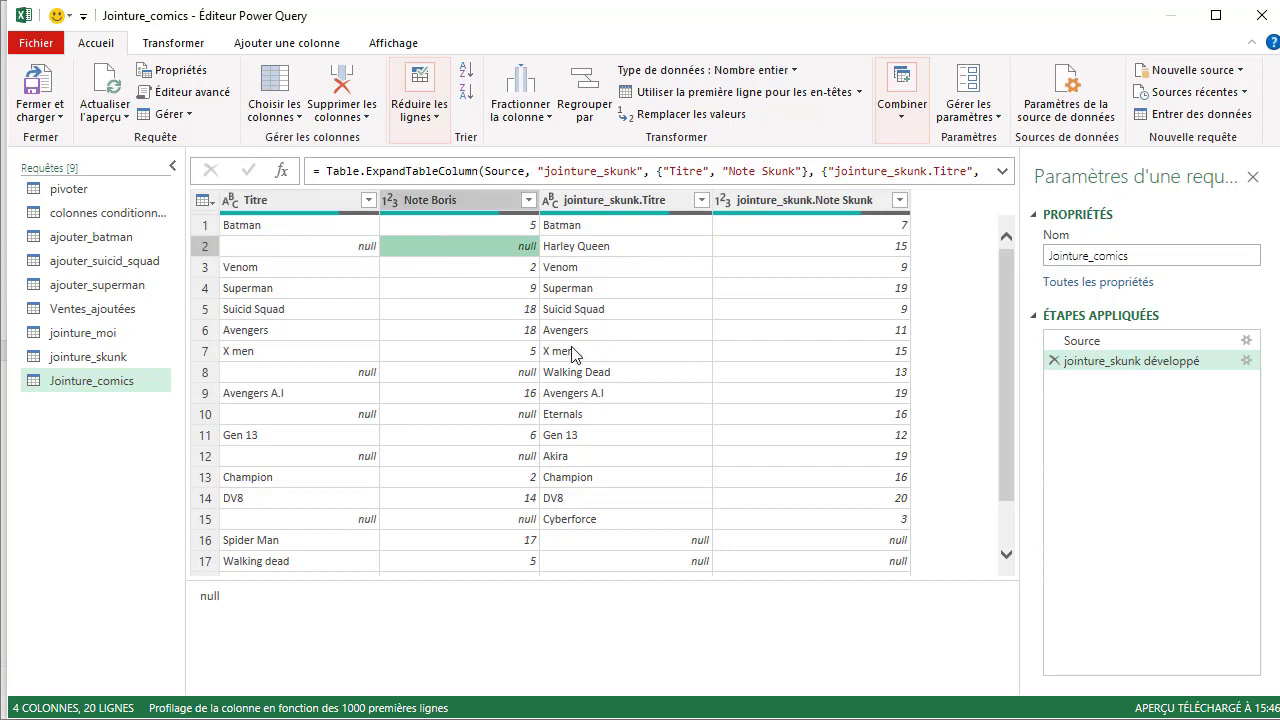
scroll(362, 453, "down", 1)
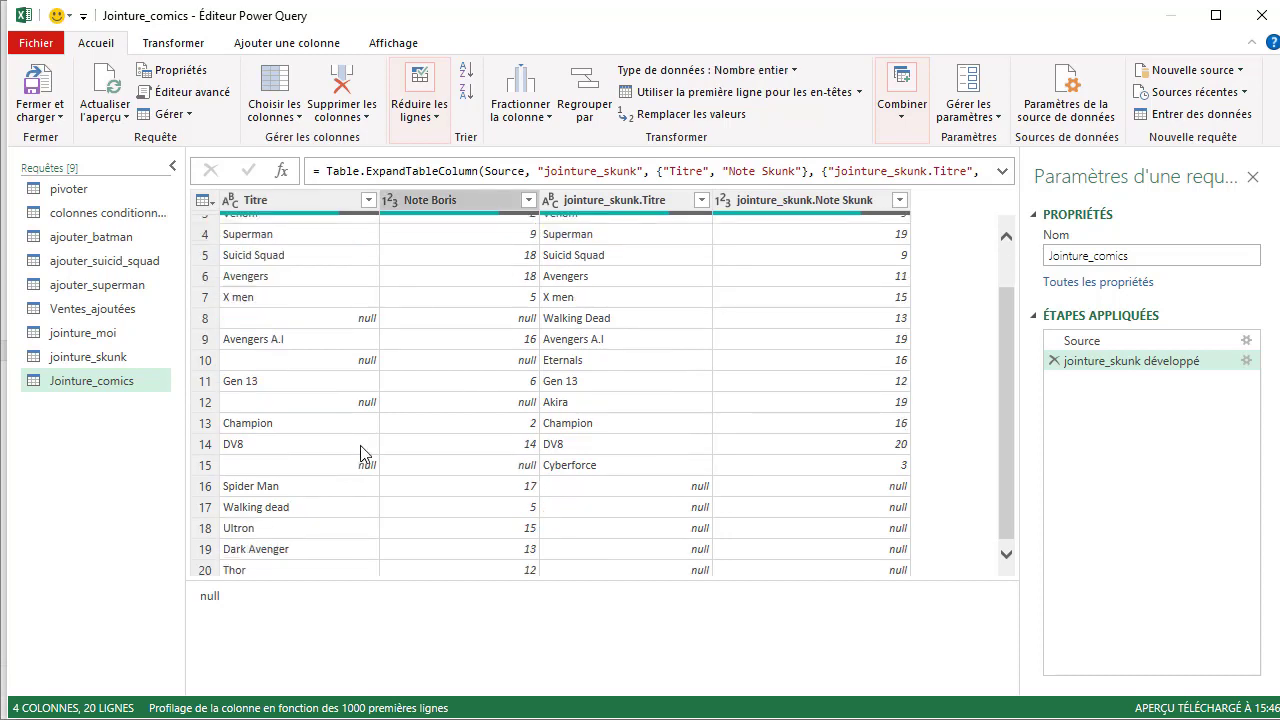
left_click(284, 510)
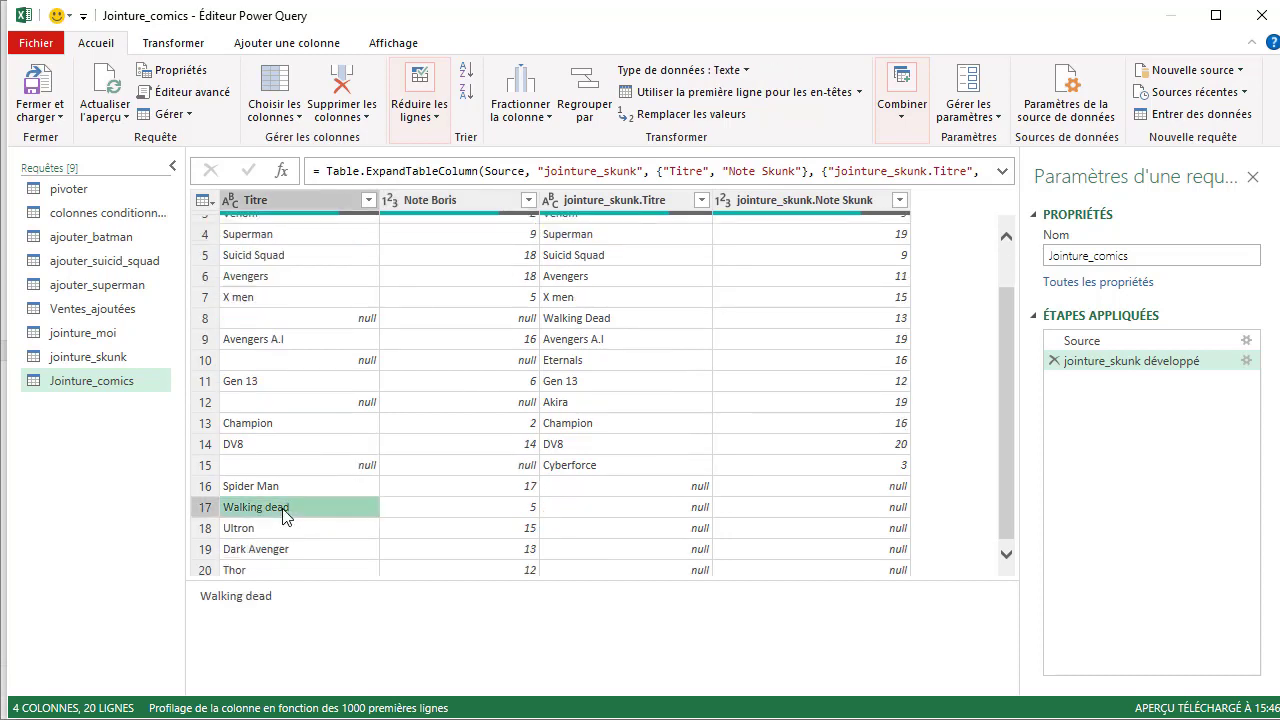
left_click(705, 515)
left_click(765, 518)
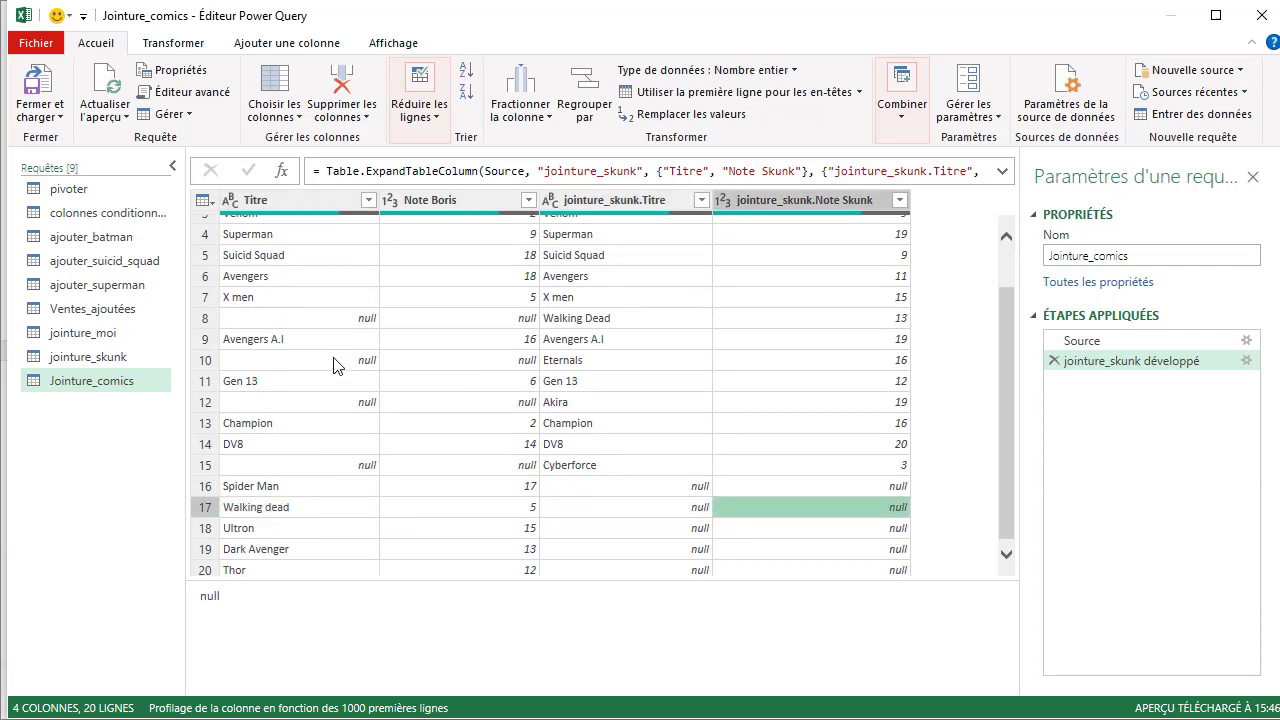
scroll(346, 314, "up", 1)
scroll(346, 314, "down", 1)
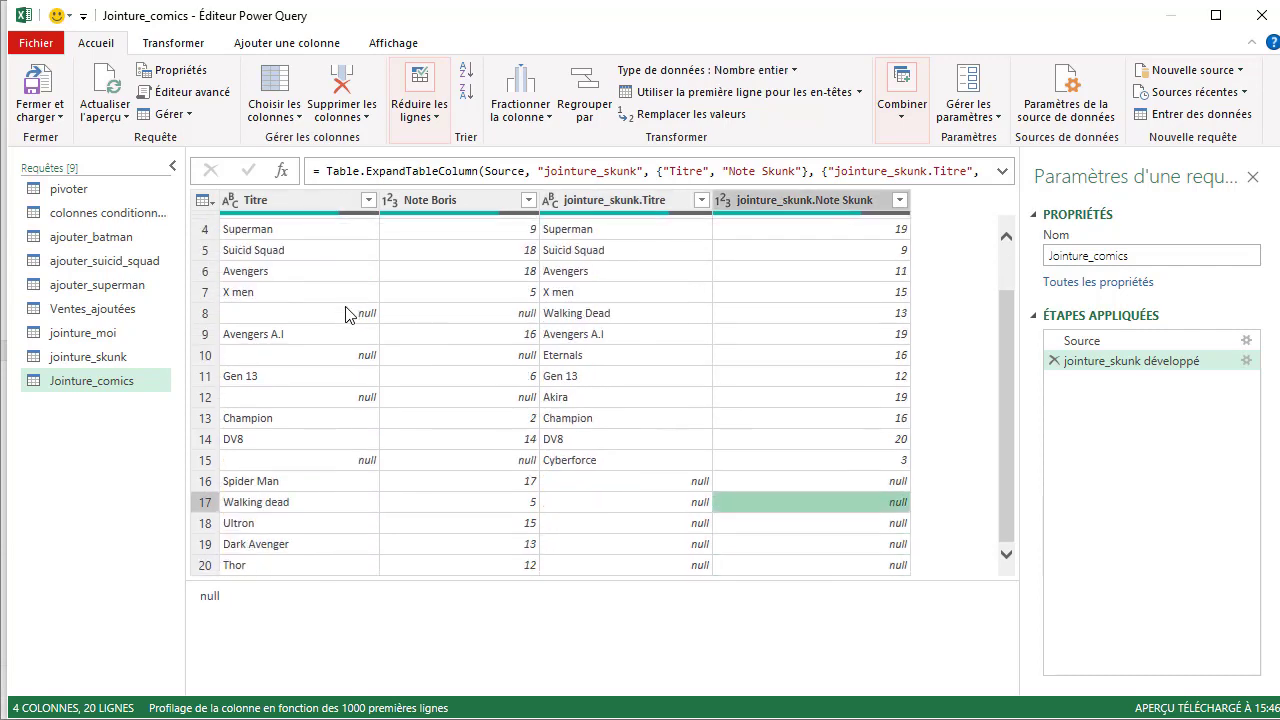
scroll(346, 314, "up", 1)
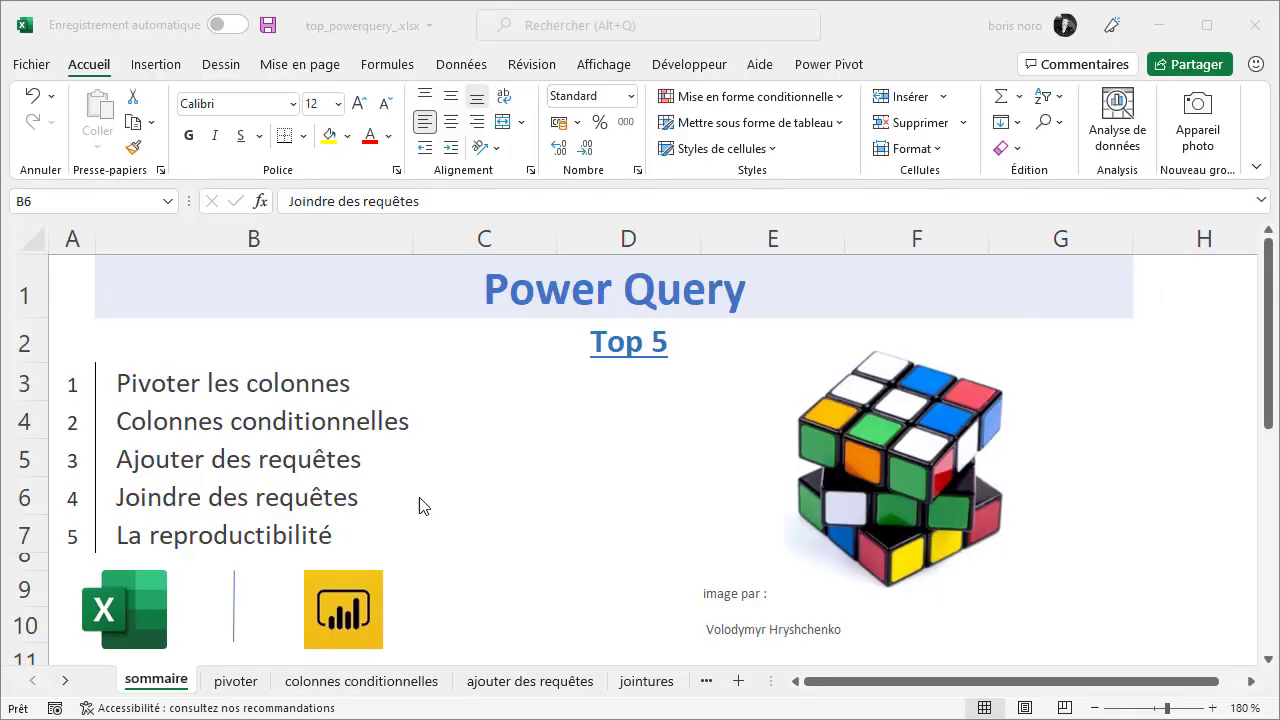
- Select the La reproductibilité topic in the summary, and examine the salespeople and monthly figures on the Ventes_2021 sheet
left_click(245, 548)
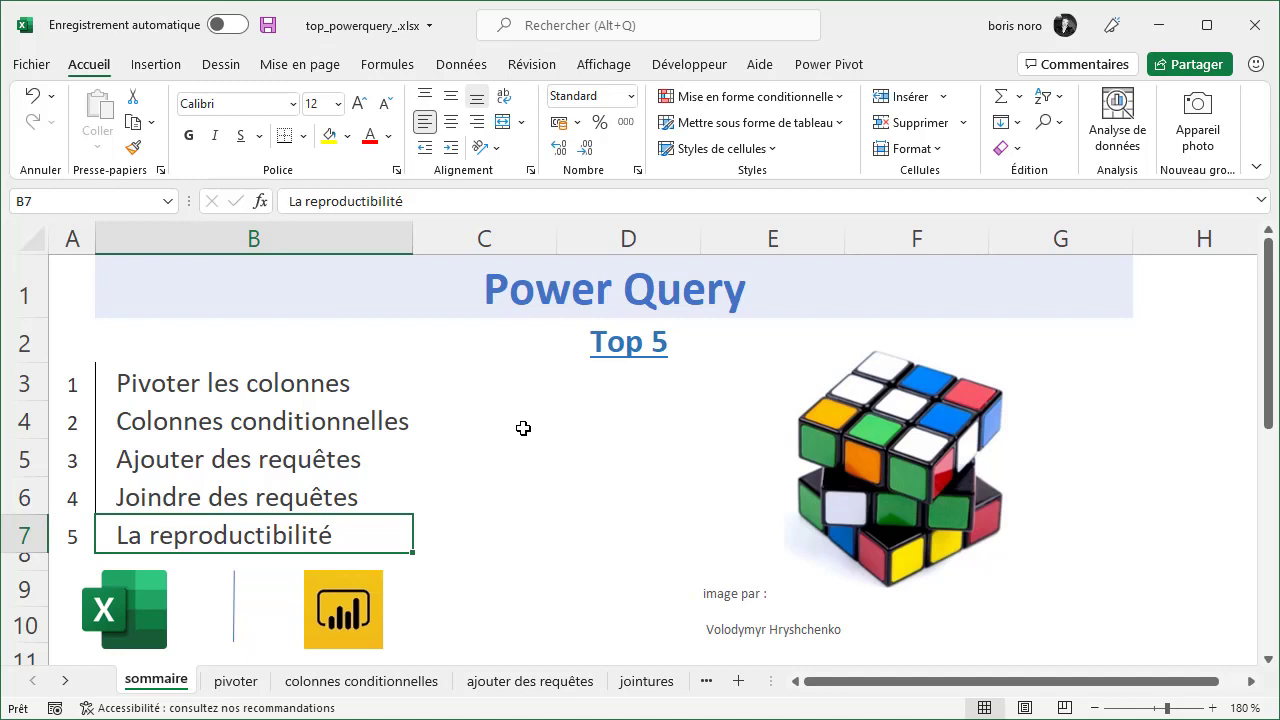
left_click(65, 681, "ctrl")
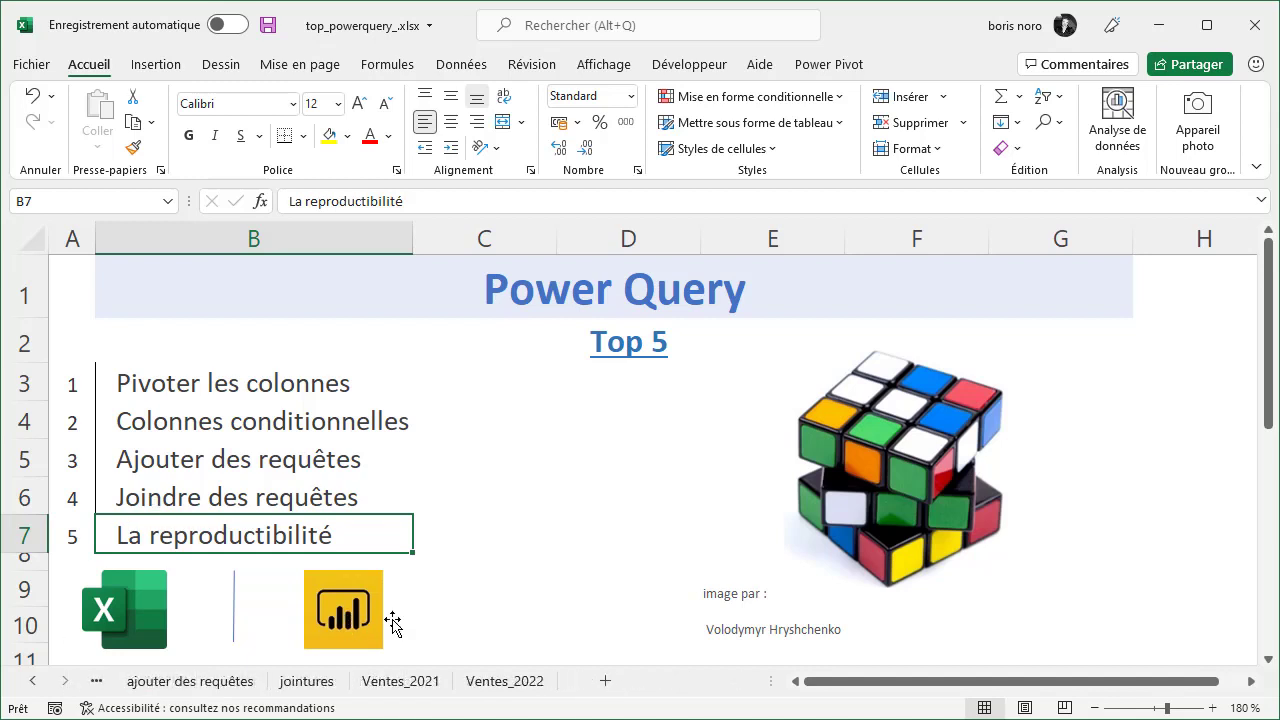
left_click(405, 680)
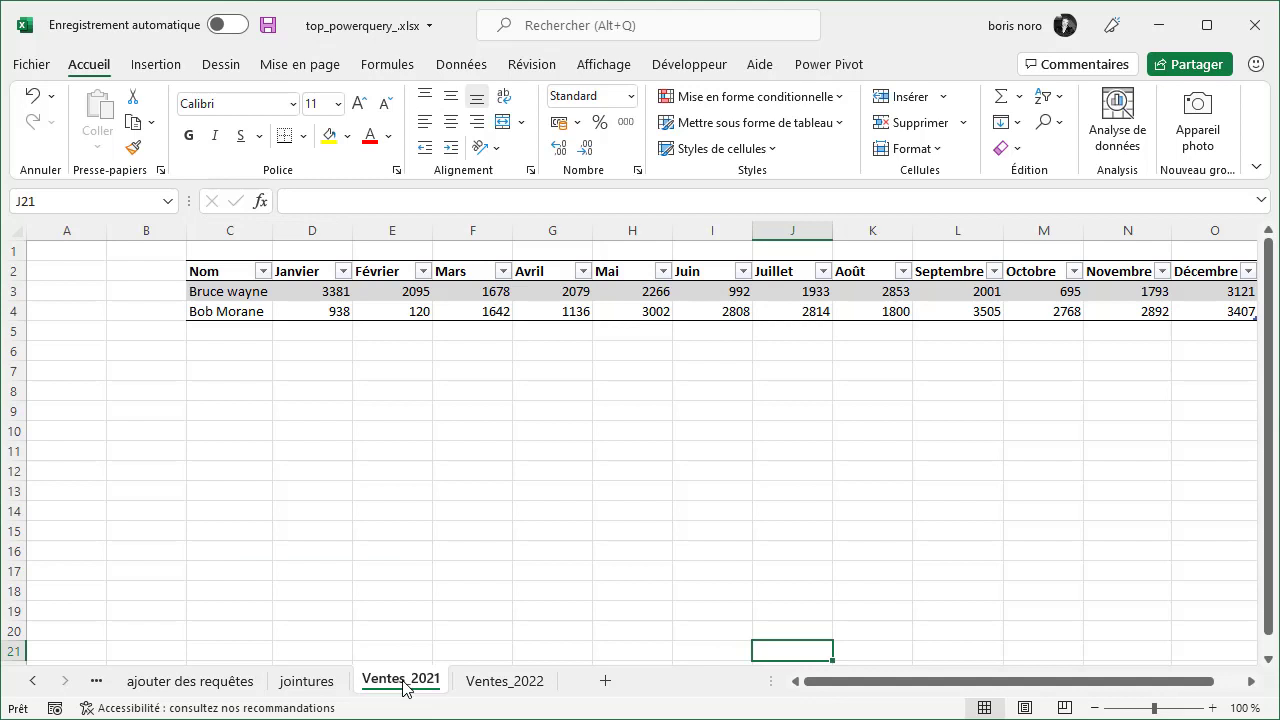
left_click(241, 291)
left_click(236, 308)
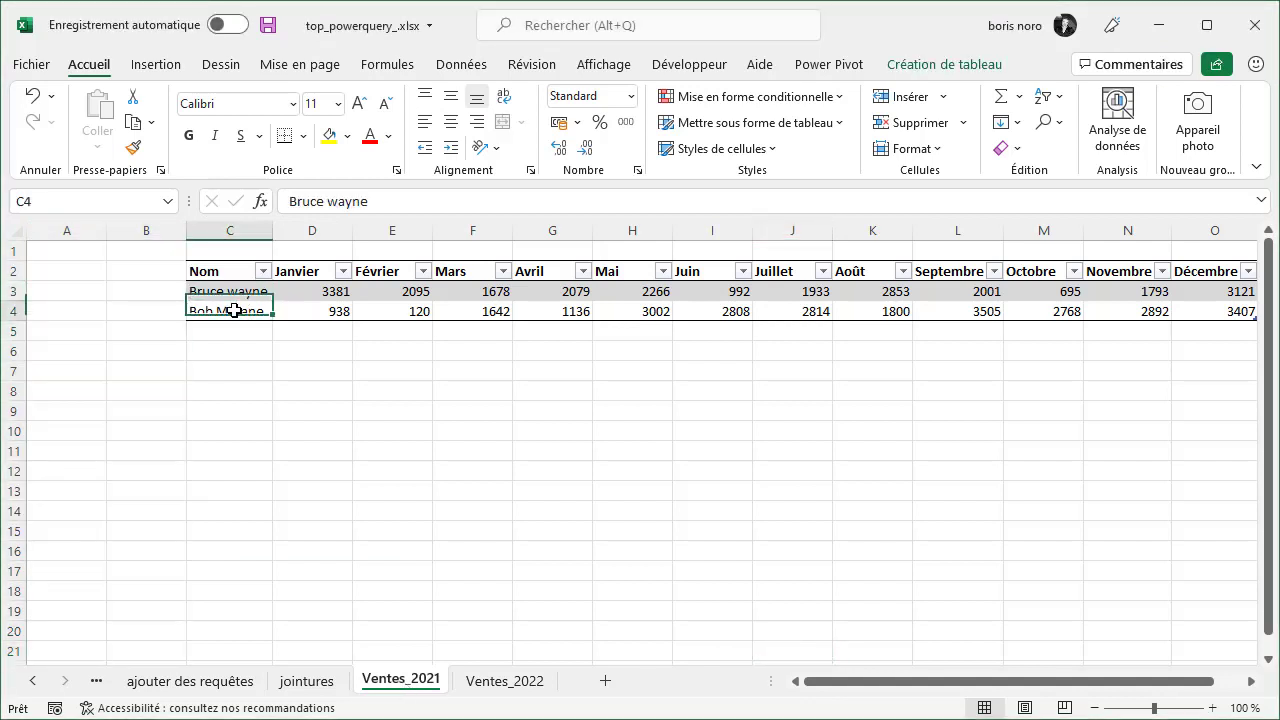
left_click_drag(272, 300, 308, 289)
left_click(308, 290)
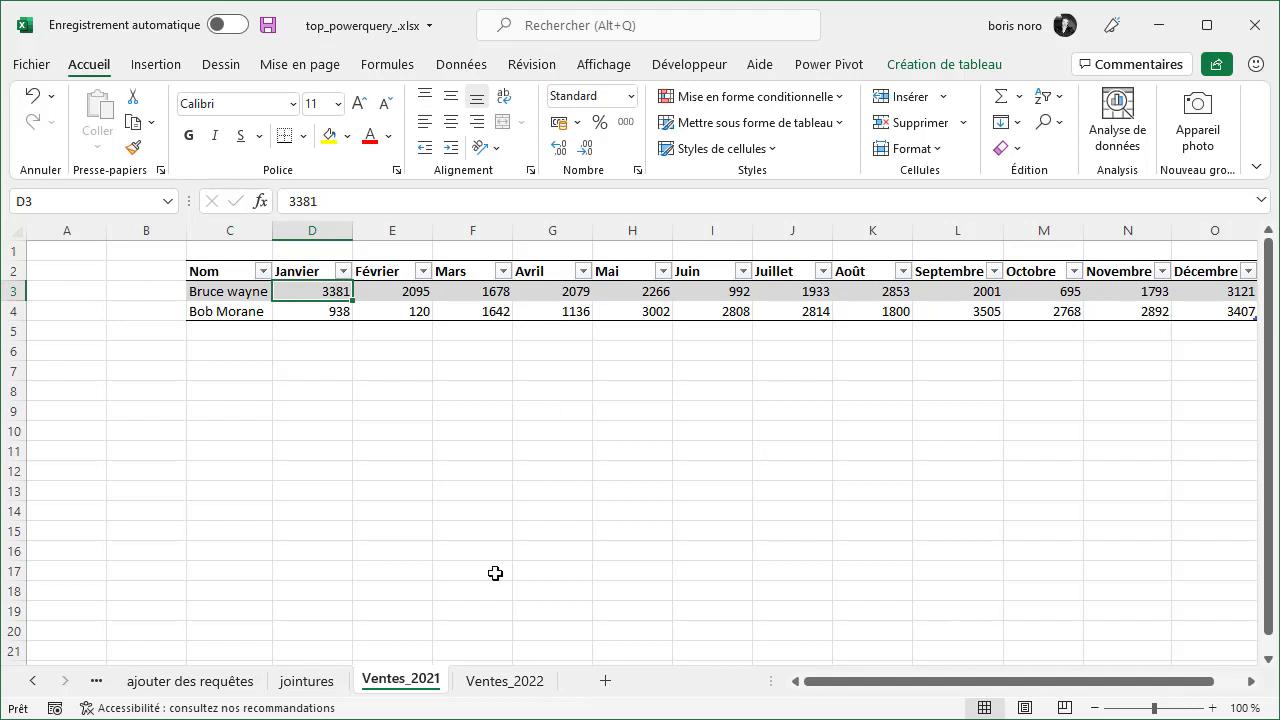
- Examine the salespeople and their monthly figures on the Ventes_2022 sheet
left_click(509, 683)
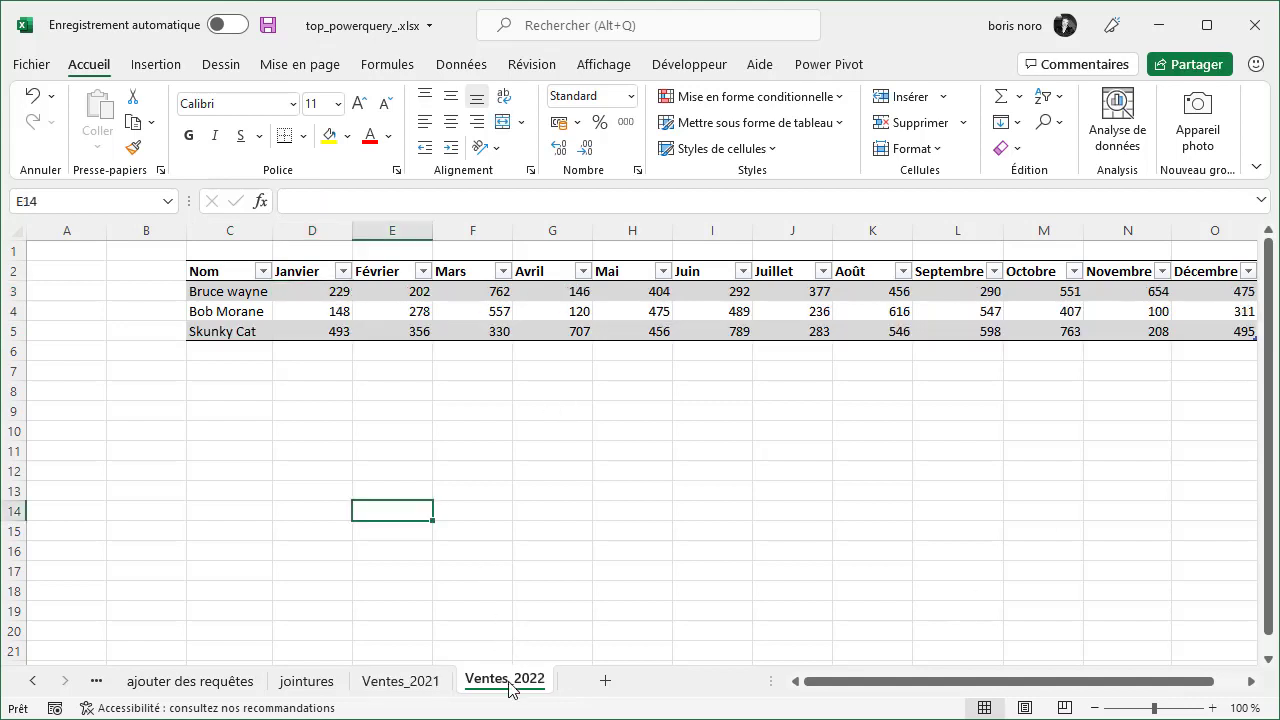
left_click(256, 292)
left_click_drag(256, 292, 251, 331)
left_click_drag(320, 300, 950, 330)
left_click(174, 432)
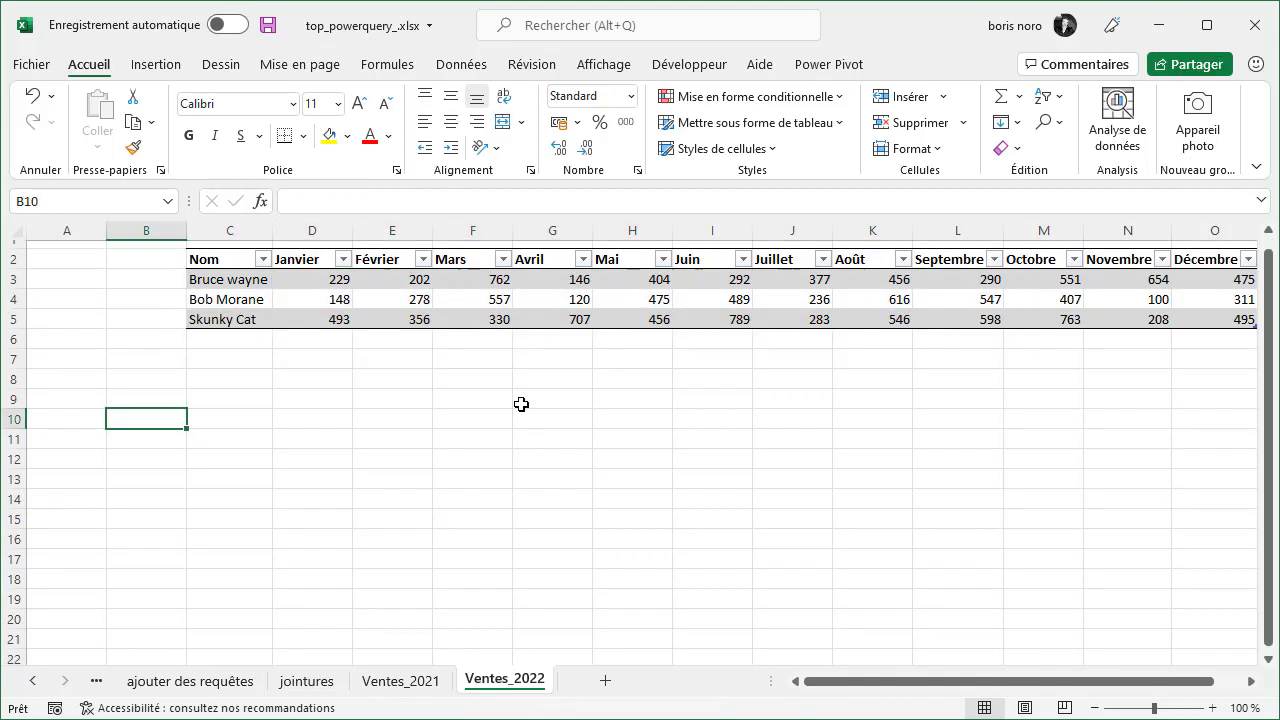
- Switch to the Classeur1 workbook and get data from the desktop workbook top_powerquery_.xlsx
left_click(1157, 33)
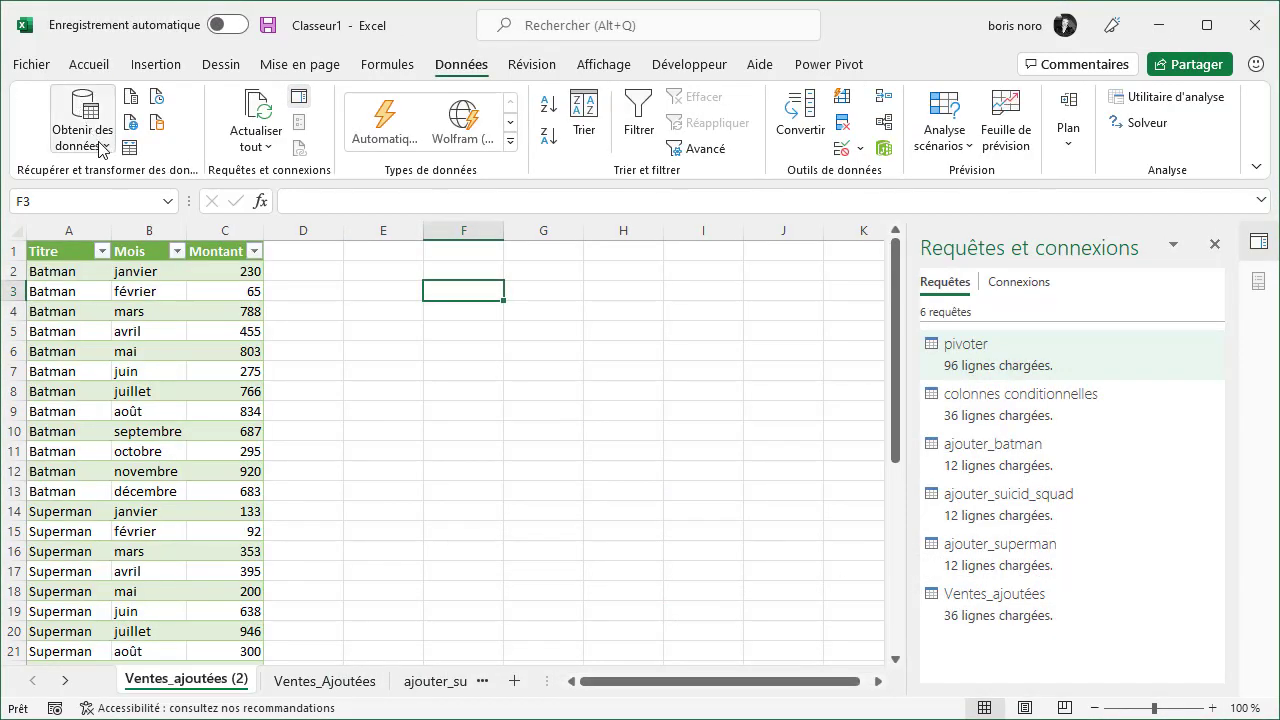
left_click(84, 128)
mouse_move(185, 193)
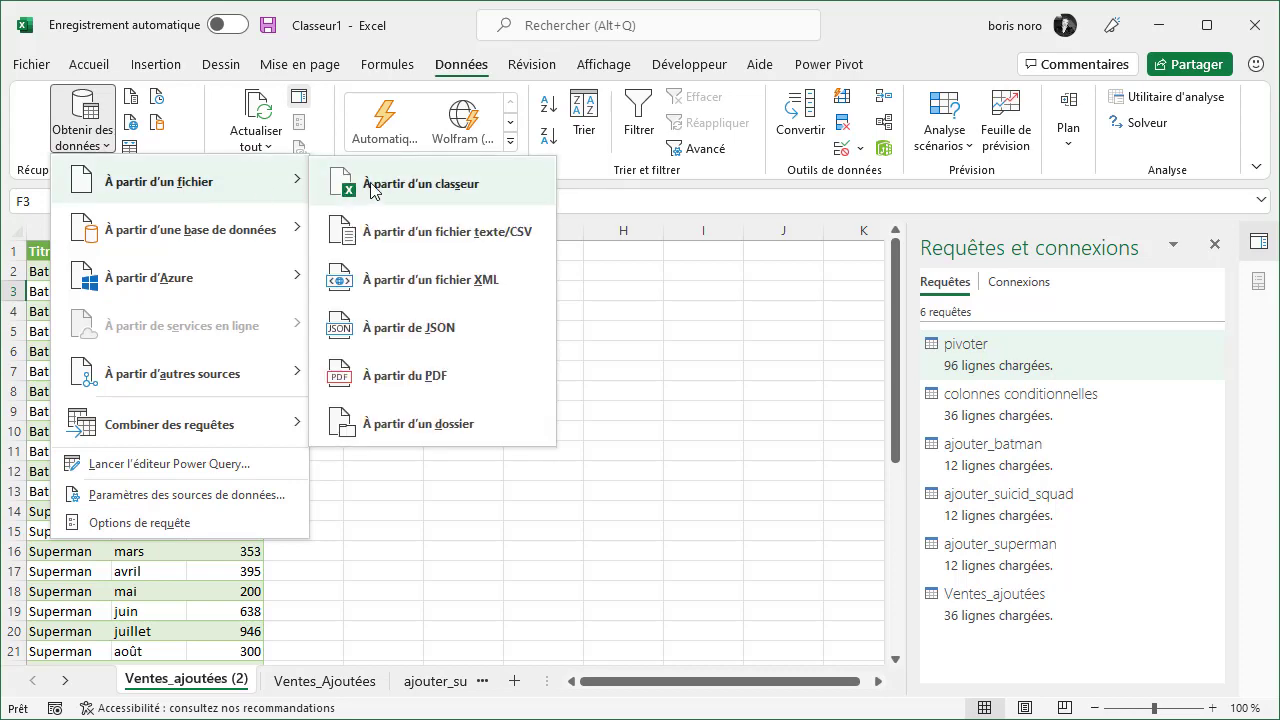
left_click(381, 187)
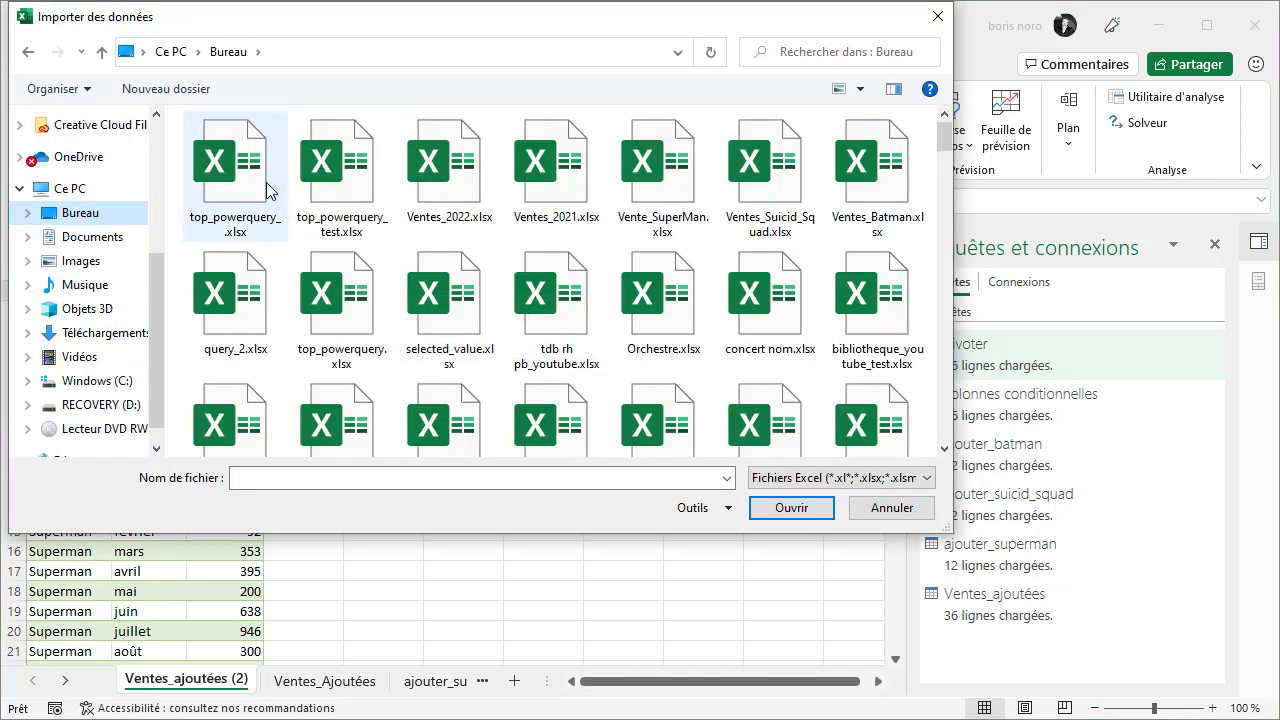
left_click(268, 190)
left_click(791, 507)
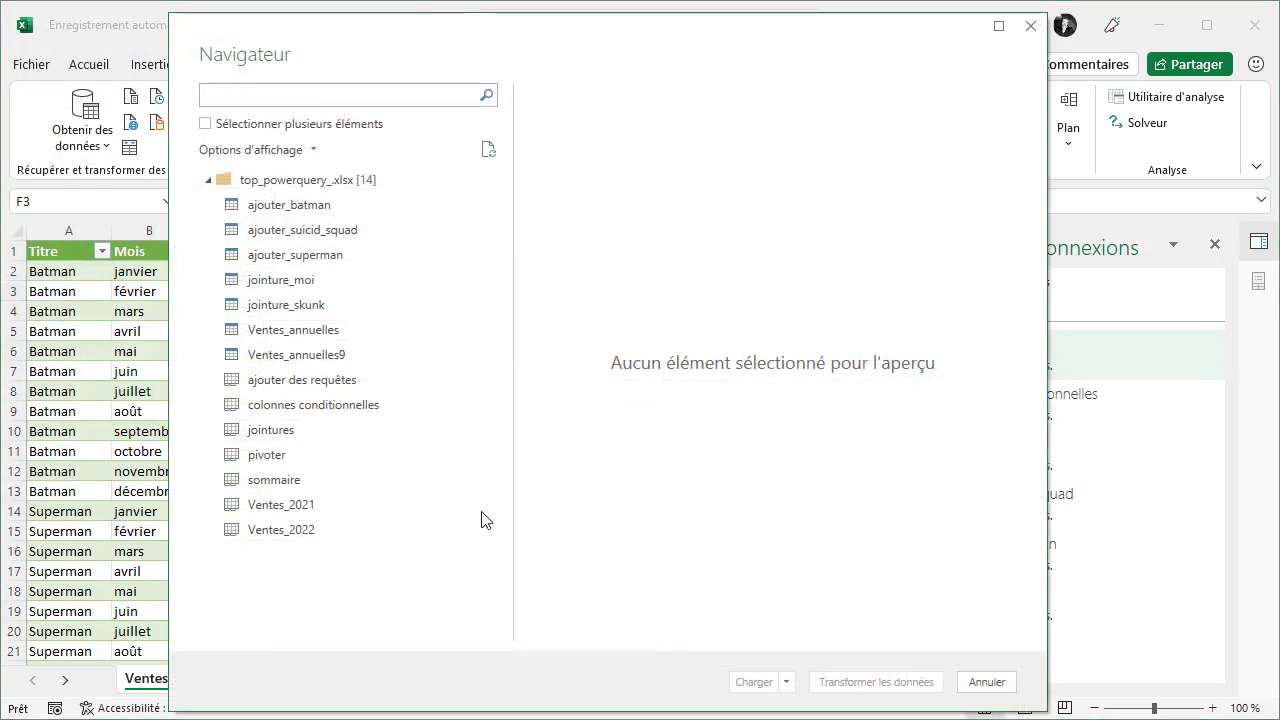
- Choose the Ventes_2021 sheet as the source and open it for transformation in the Power Query editor
left_click(309, 516)
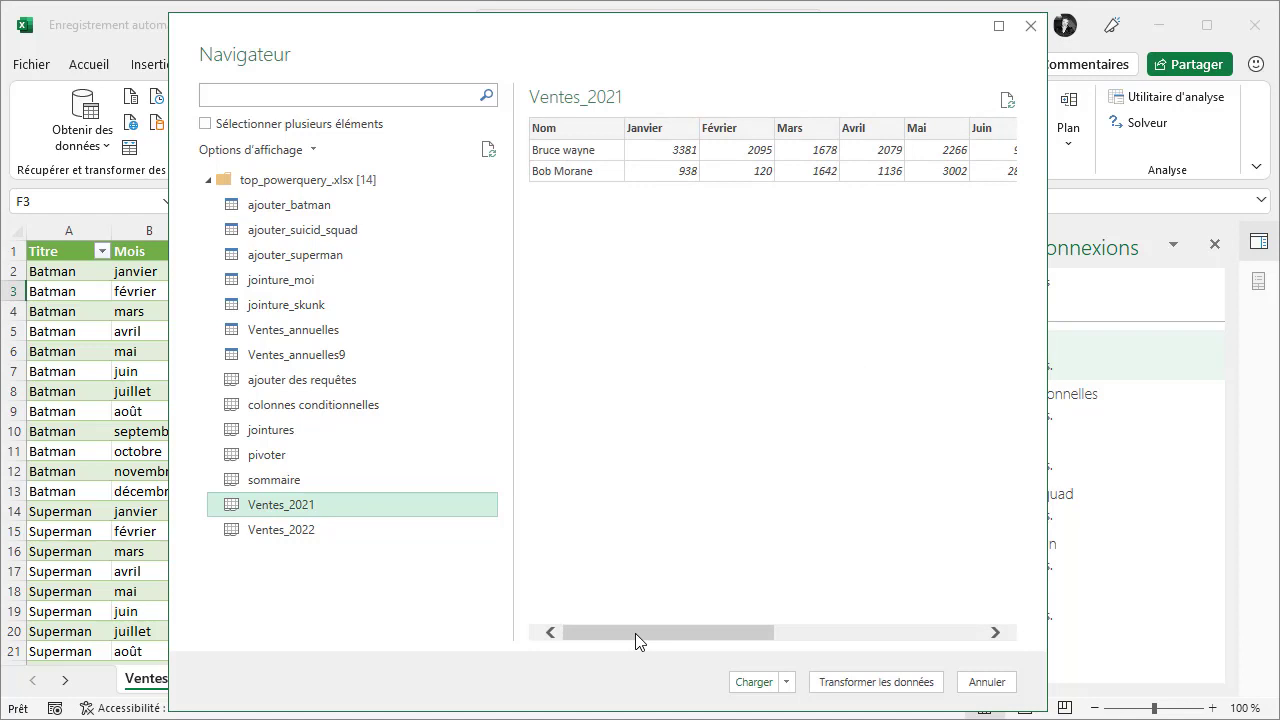
left_click_drag(633, 633, 581, 647)
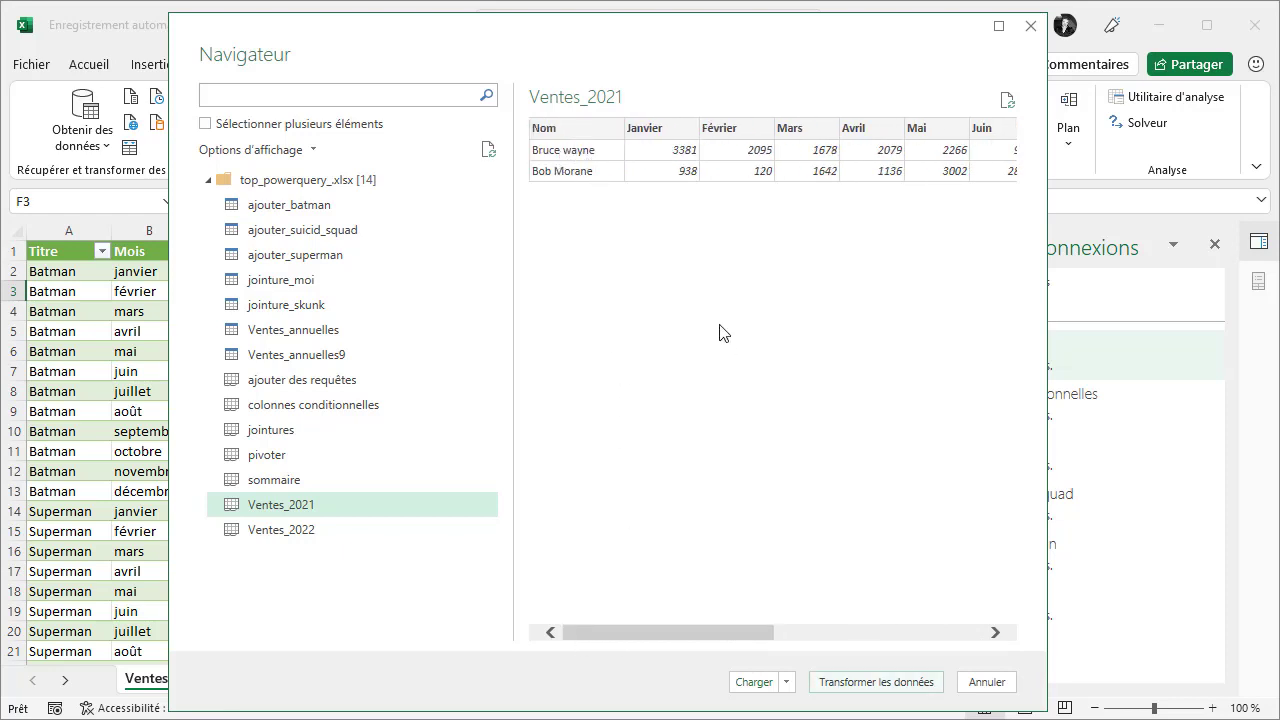
left_click(845, 687)
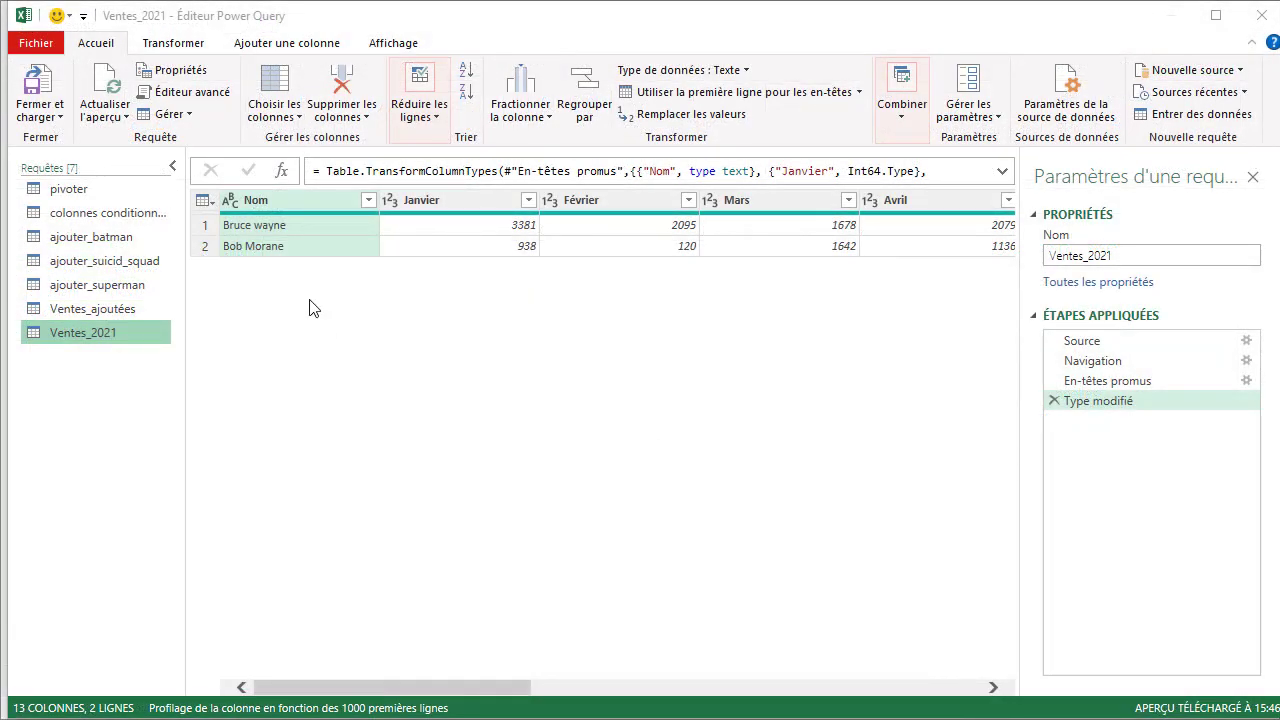
- Unpivot all columns other than Nom in the Ventes_2021 query
left_click(172, 44)
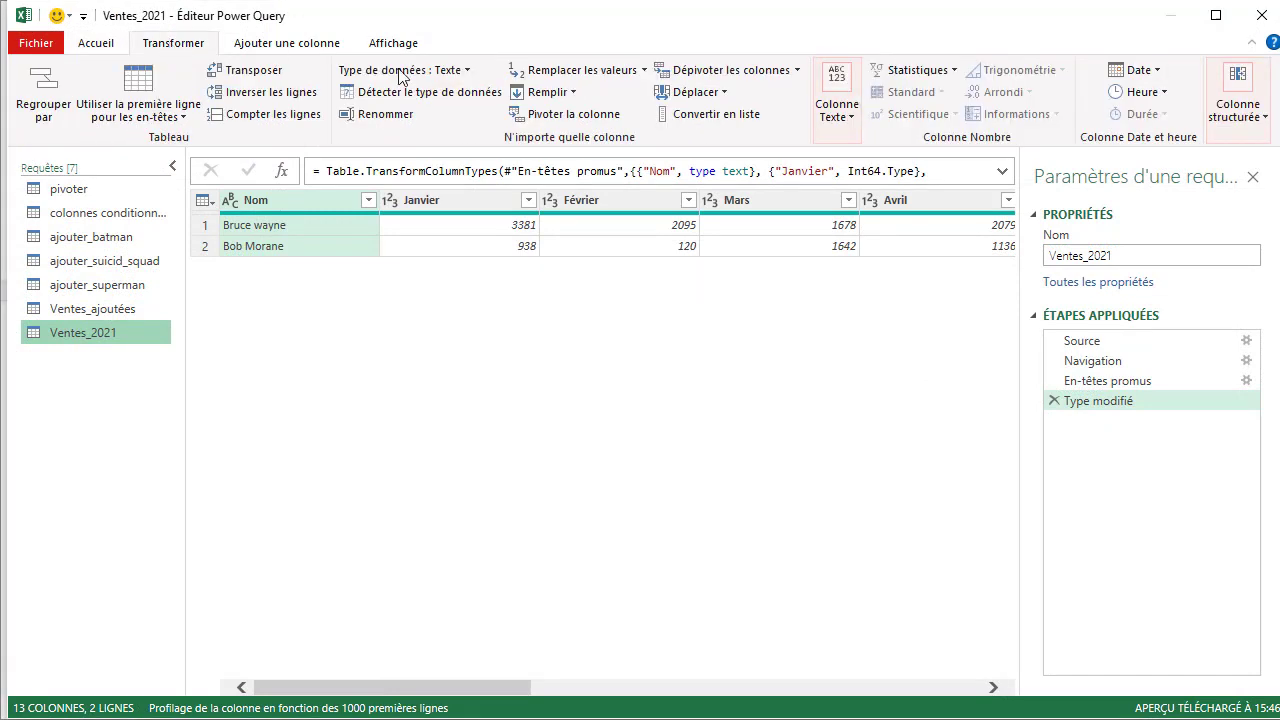
left_click(796, 72)
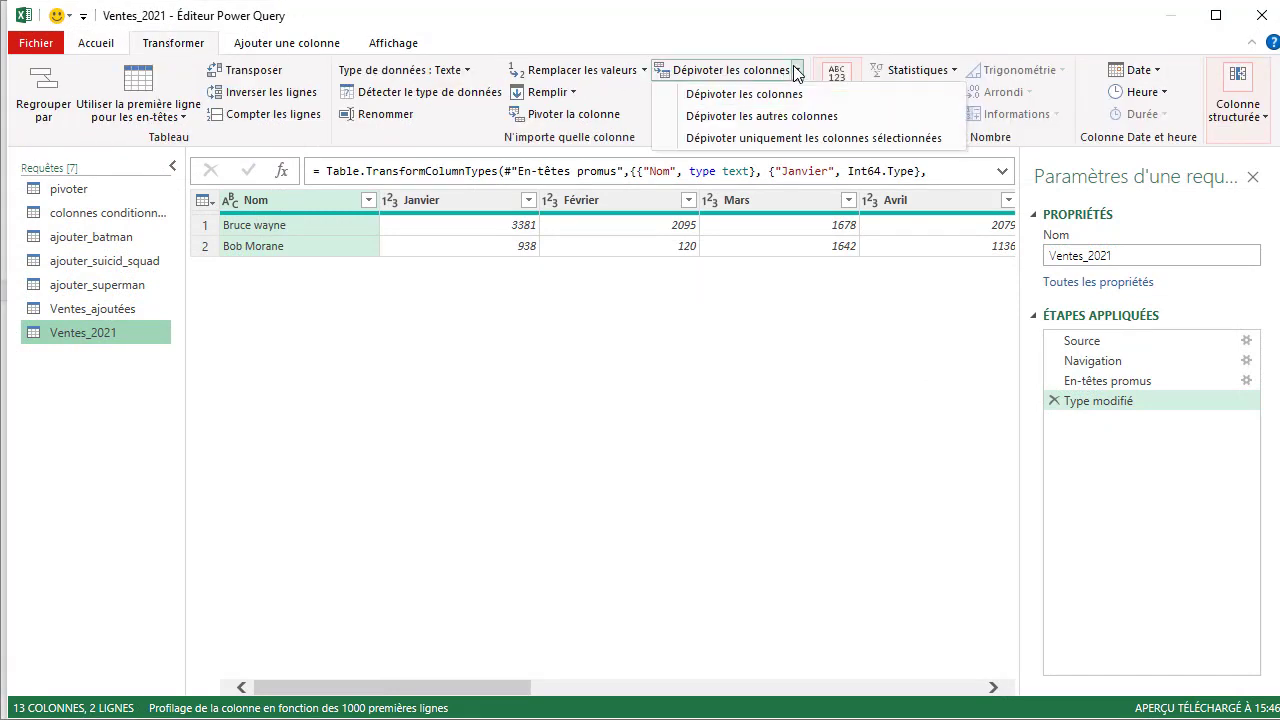
left_click(800, 116)
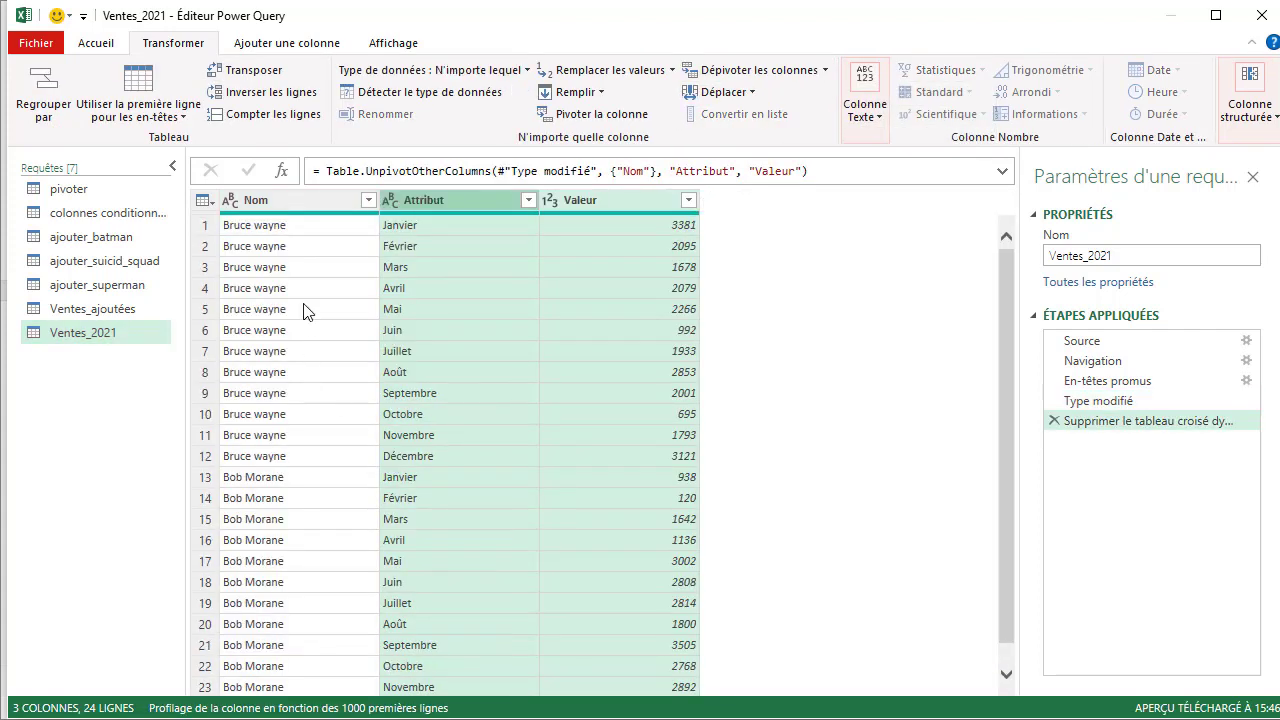
- Split the Nom column by the space delimiter at each occurrence
left_click(310, 206)
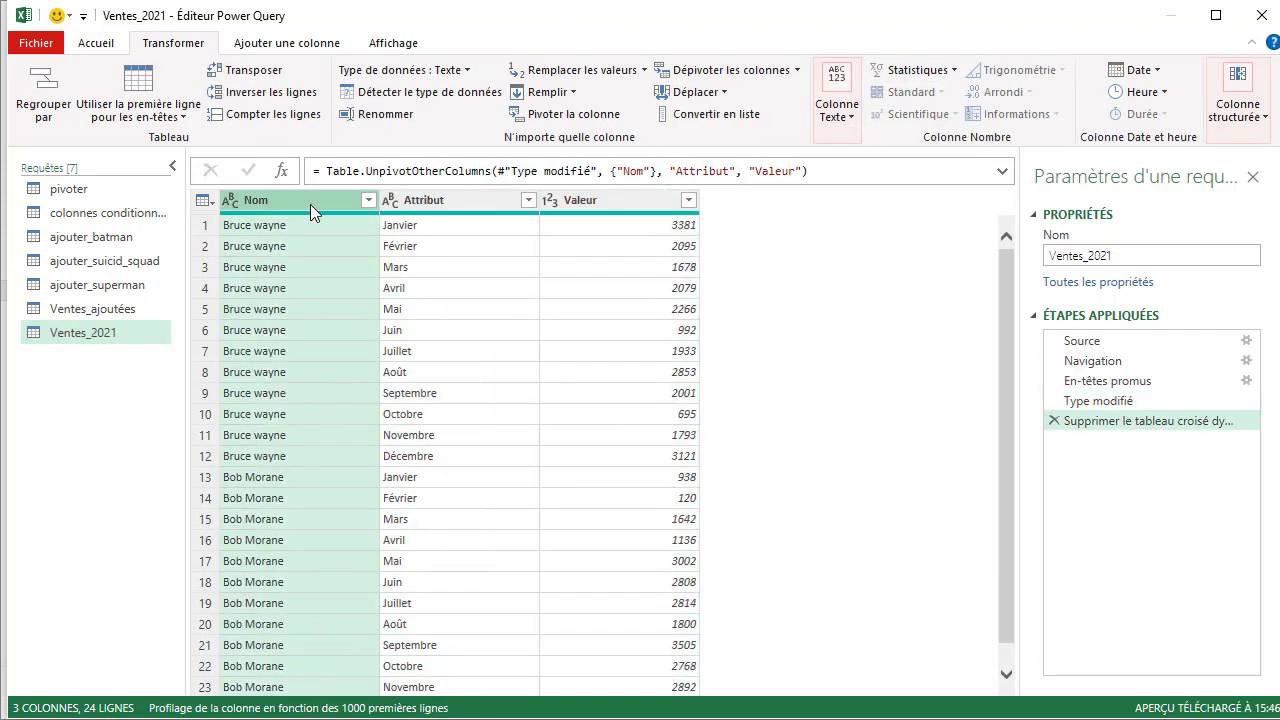
left_click(94, 43)
left_click(538, 116)
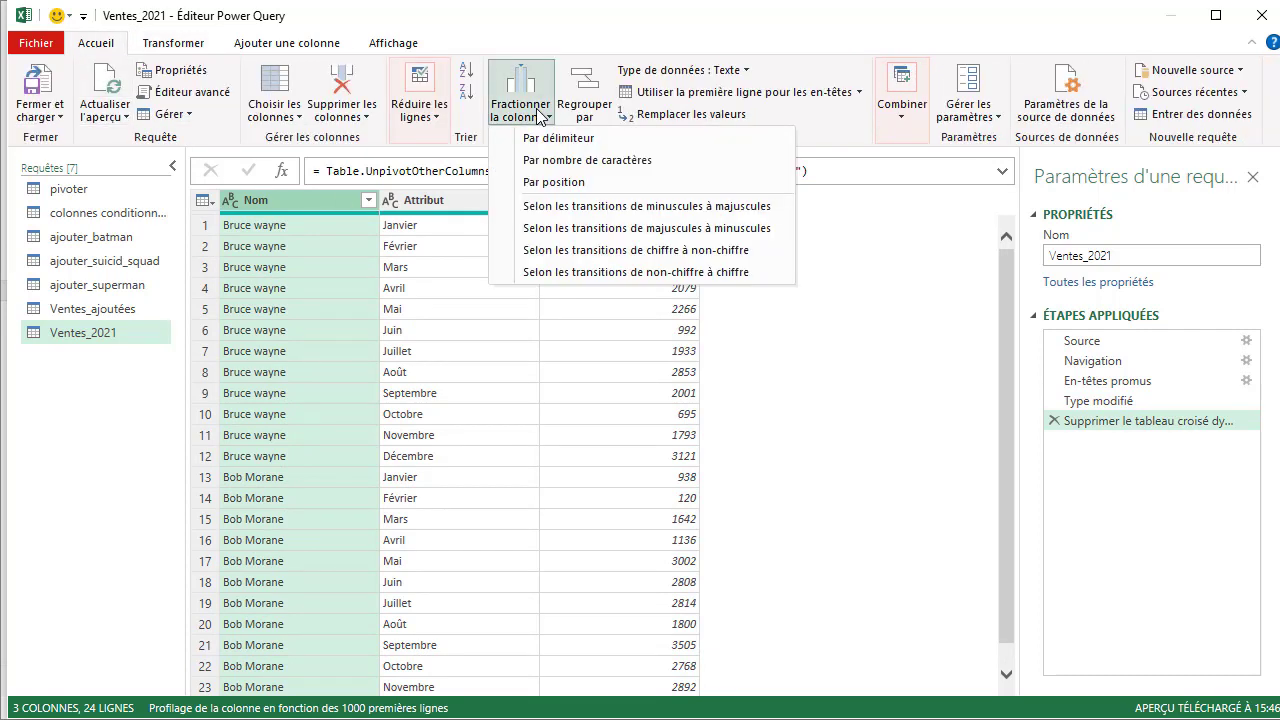
left_click(541, 137)
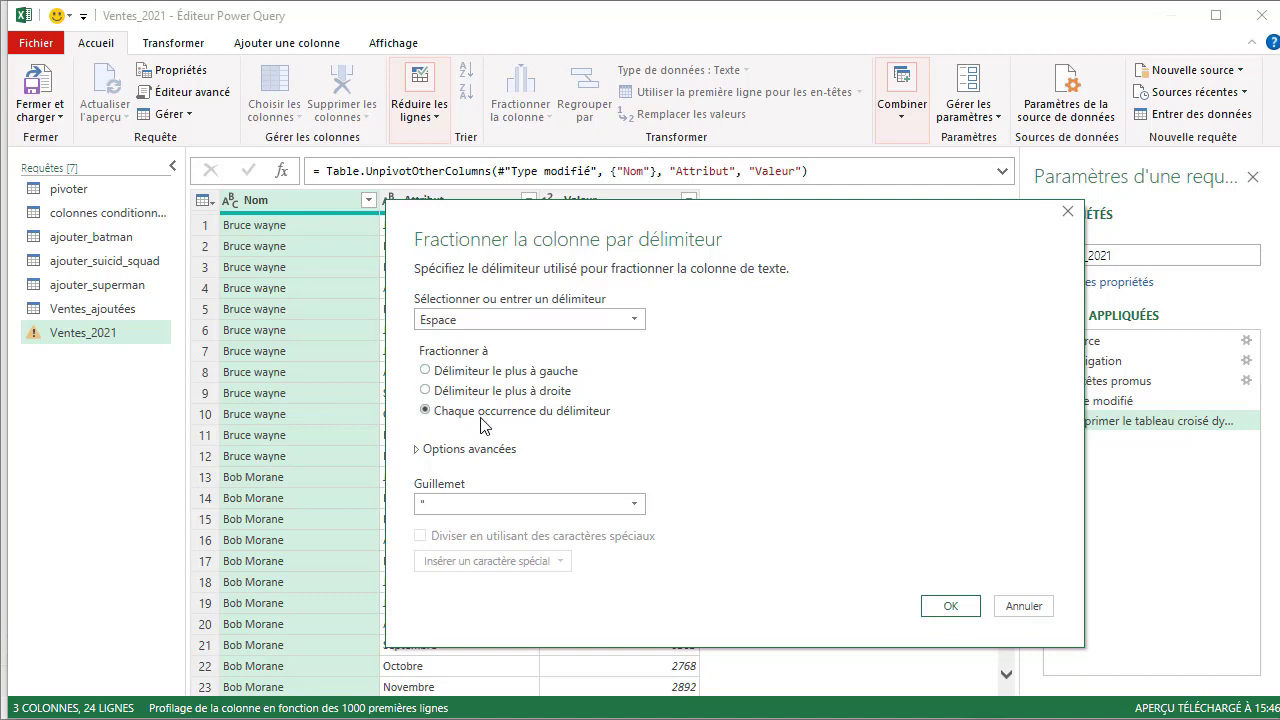
left_click(945, 609)
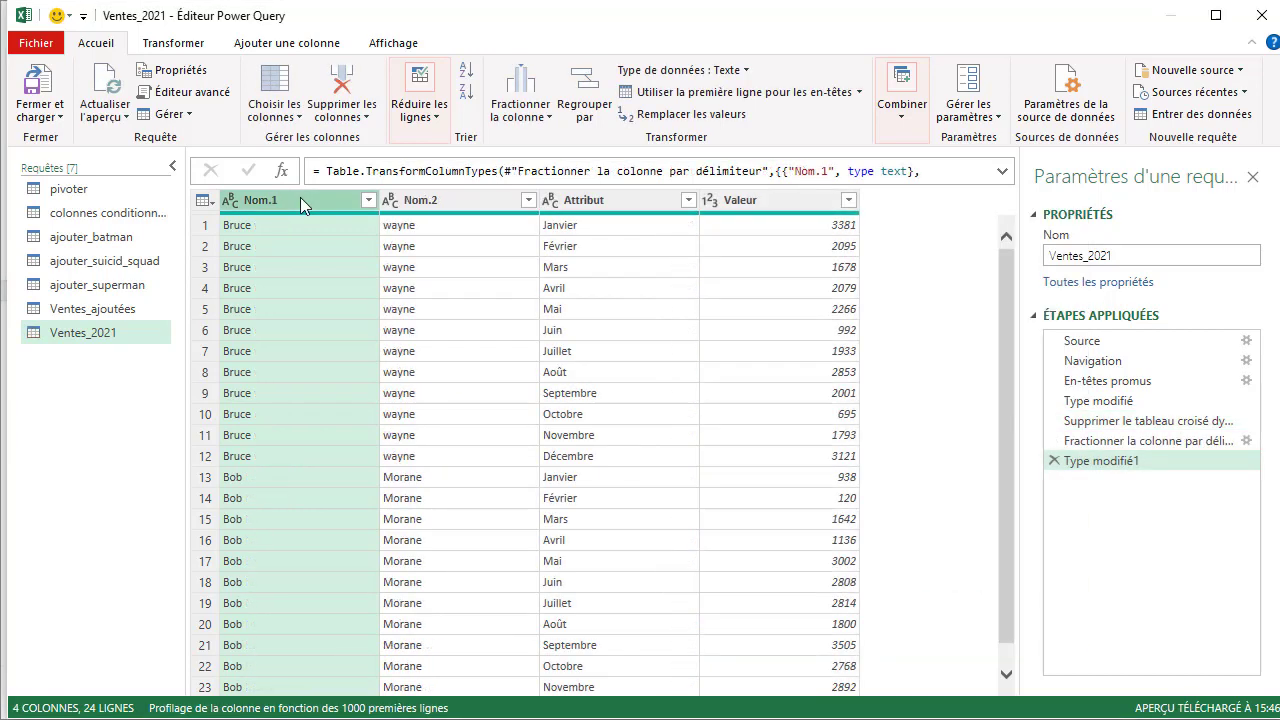
- Rename the Nom.1 column to Nom and the Nom.2 column to Prenom
double_click(300, 197)
type("Nom")
key("Return")
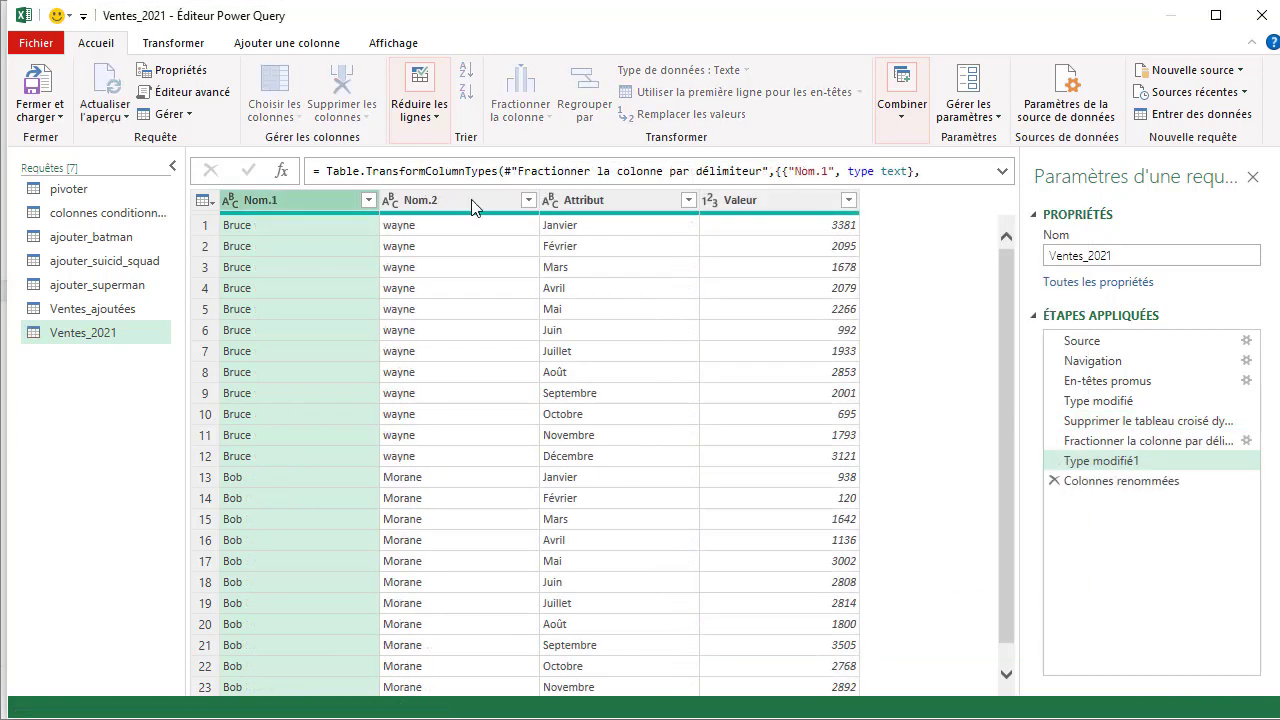
left_click(473, 201)
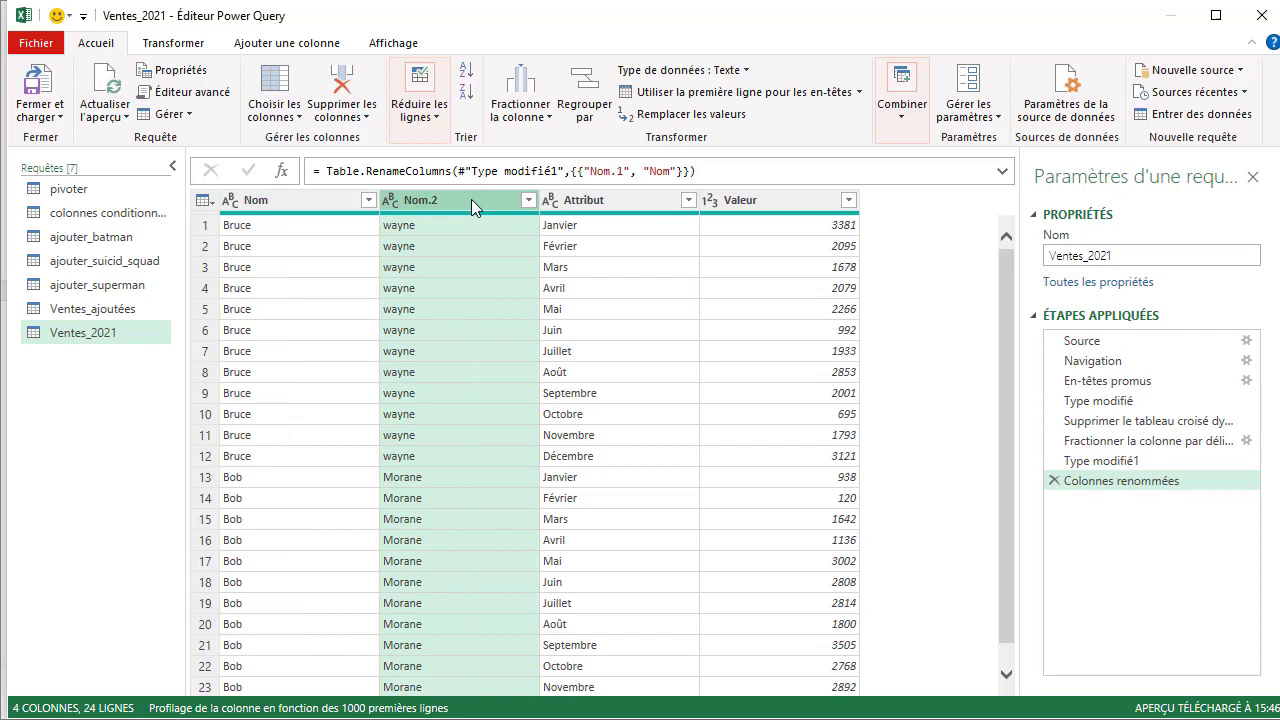
double_click(471, 199)
type("Prenom")
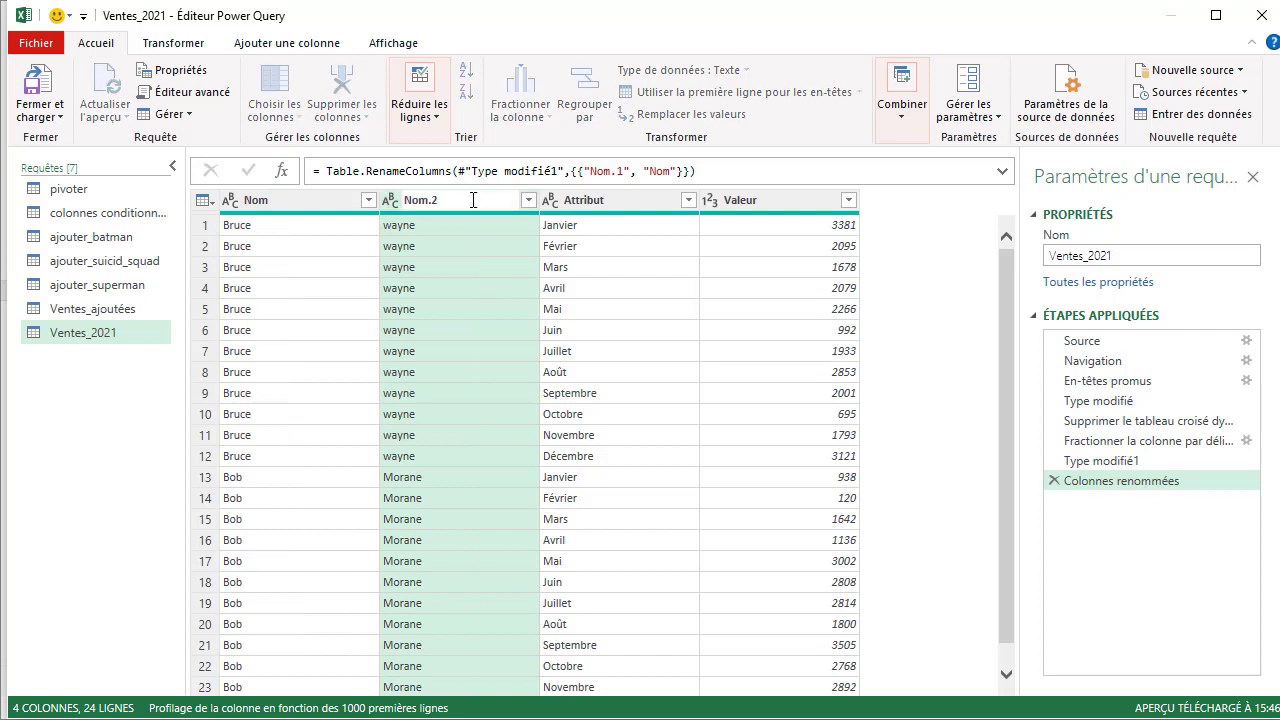
key("Return")
- Rename the Attribut column to Mois
left_click(630, 205)
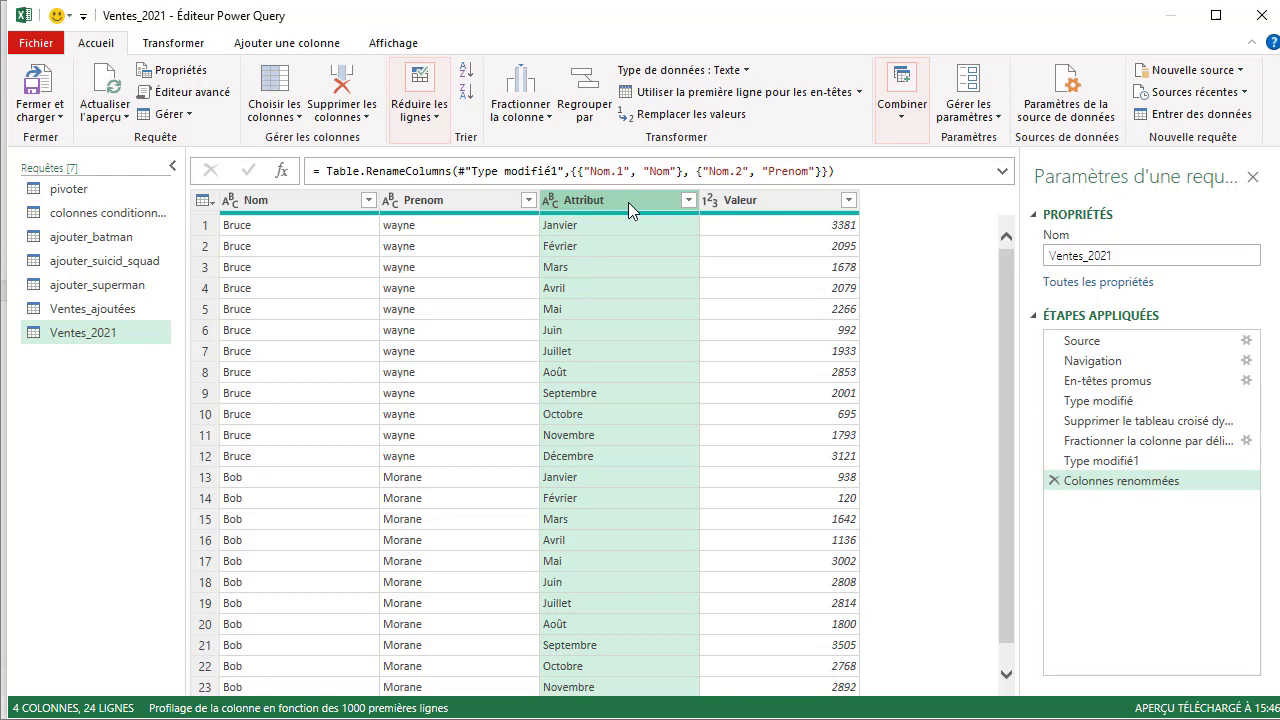
double_click(628, 202)
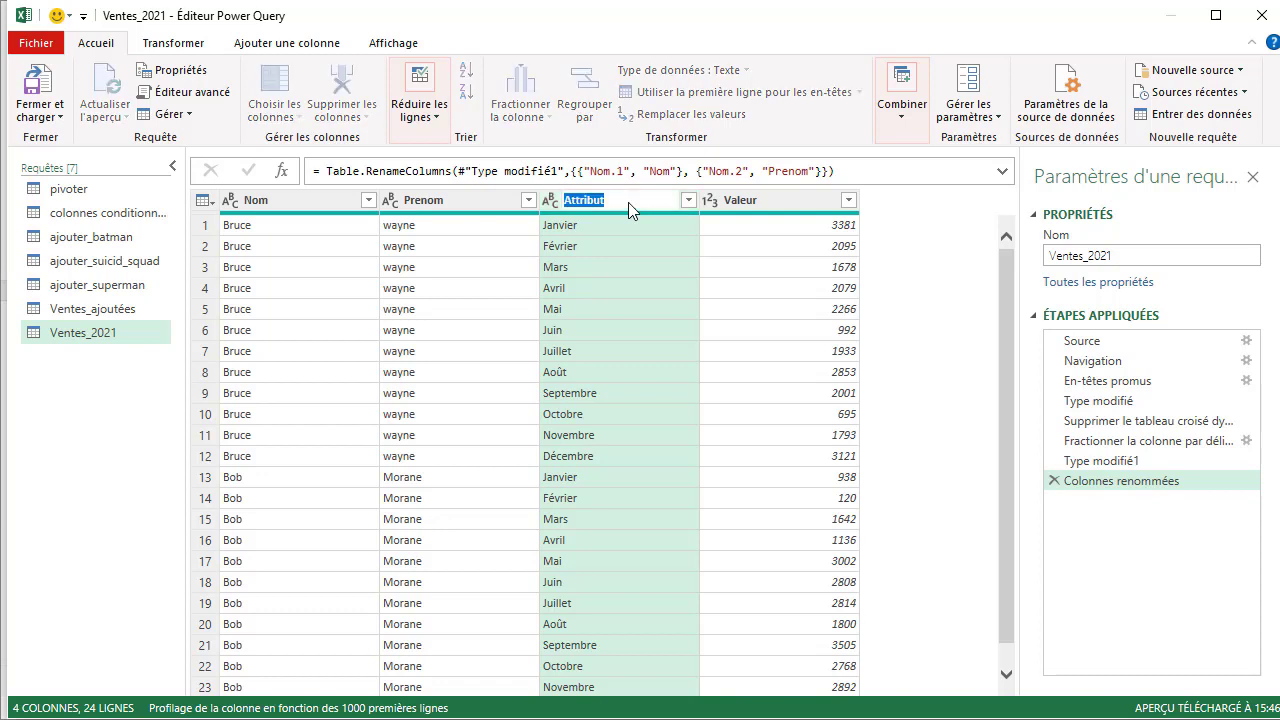
type("Mois")
key("Return")
- Rename the Valeur column to CA in the Ventes_2021 query
left_click(781, 203)
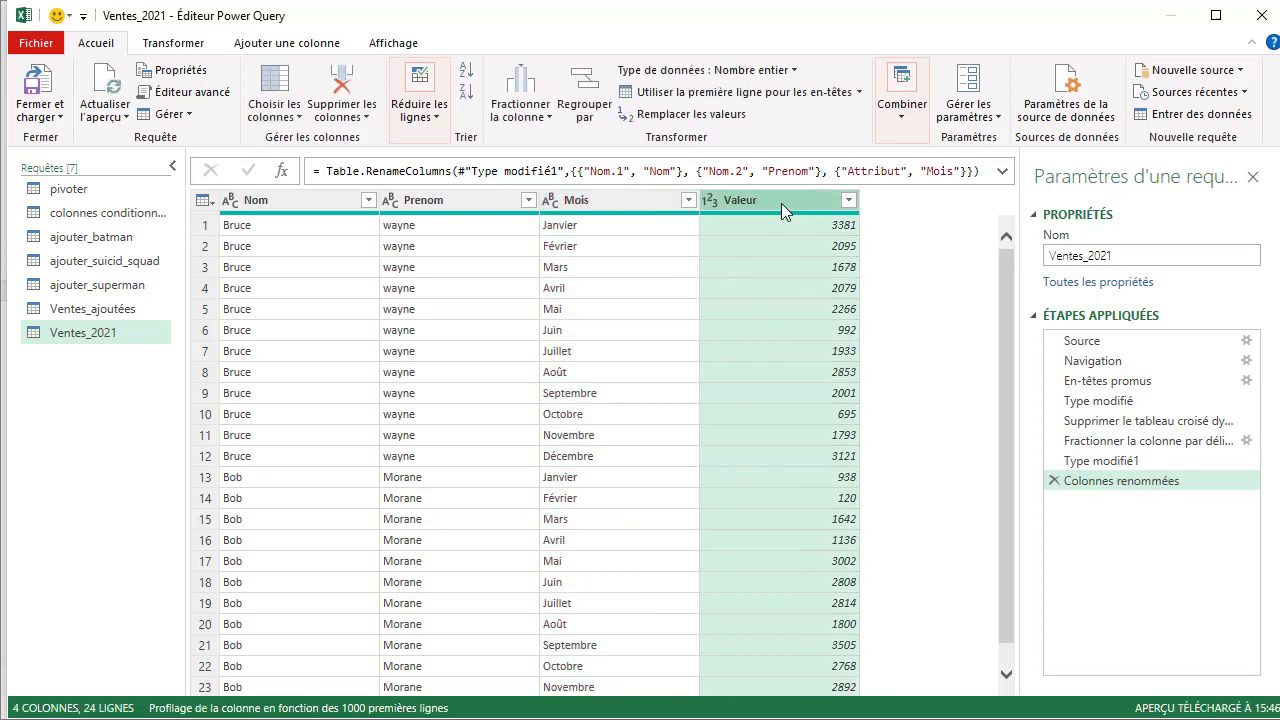
double_click(781, 203)
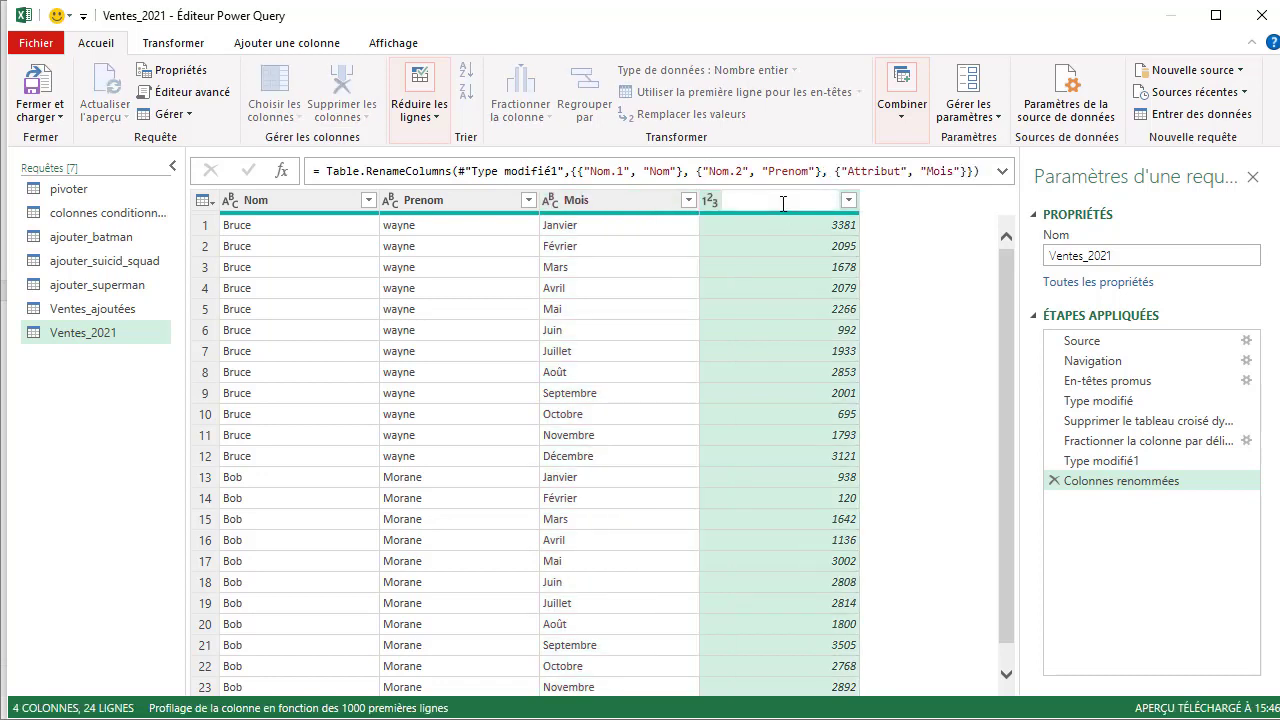
type("CA")
key("Return")
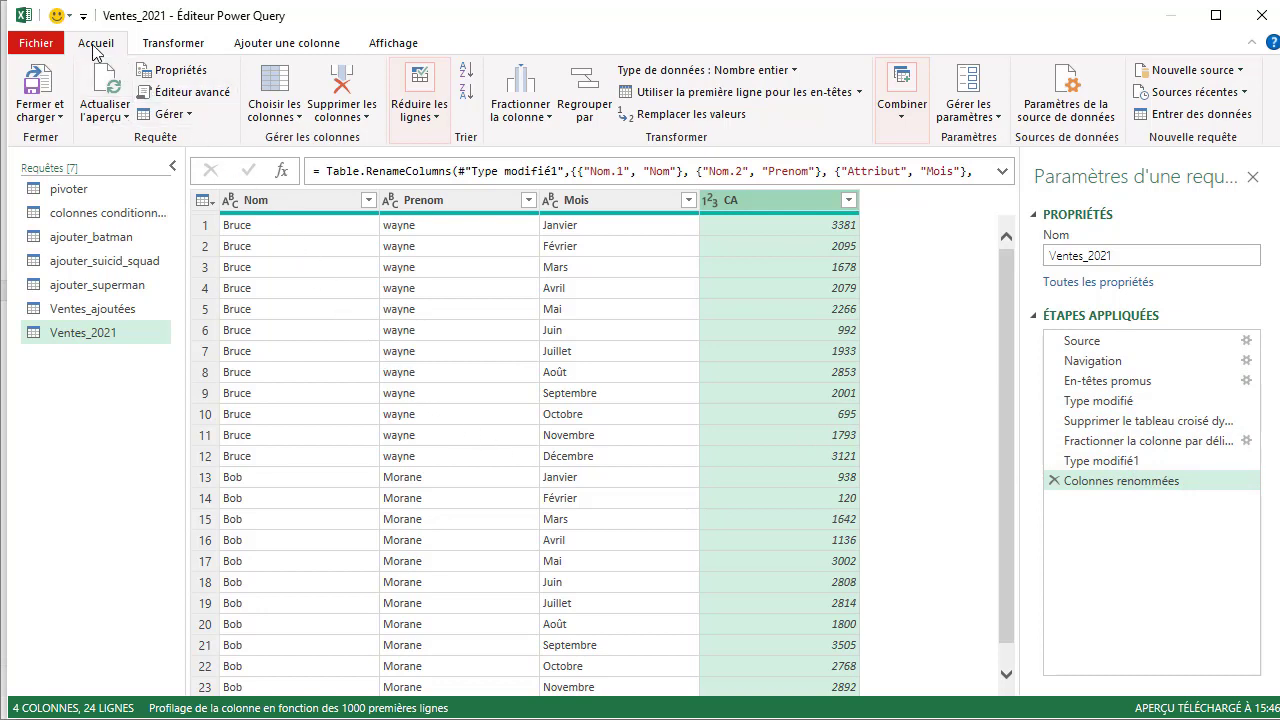
- Review the Ventes_2021 query's M code in the advanced editor, examining the source file path, the sheet reference and the transformation lines
left_click(204, 101)
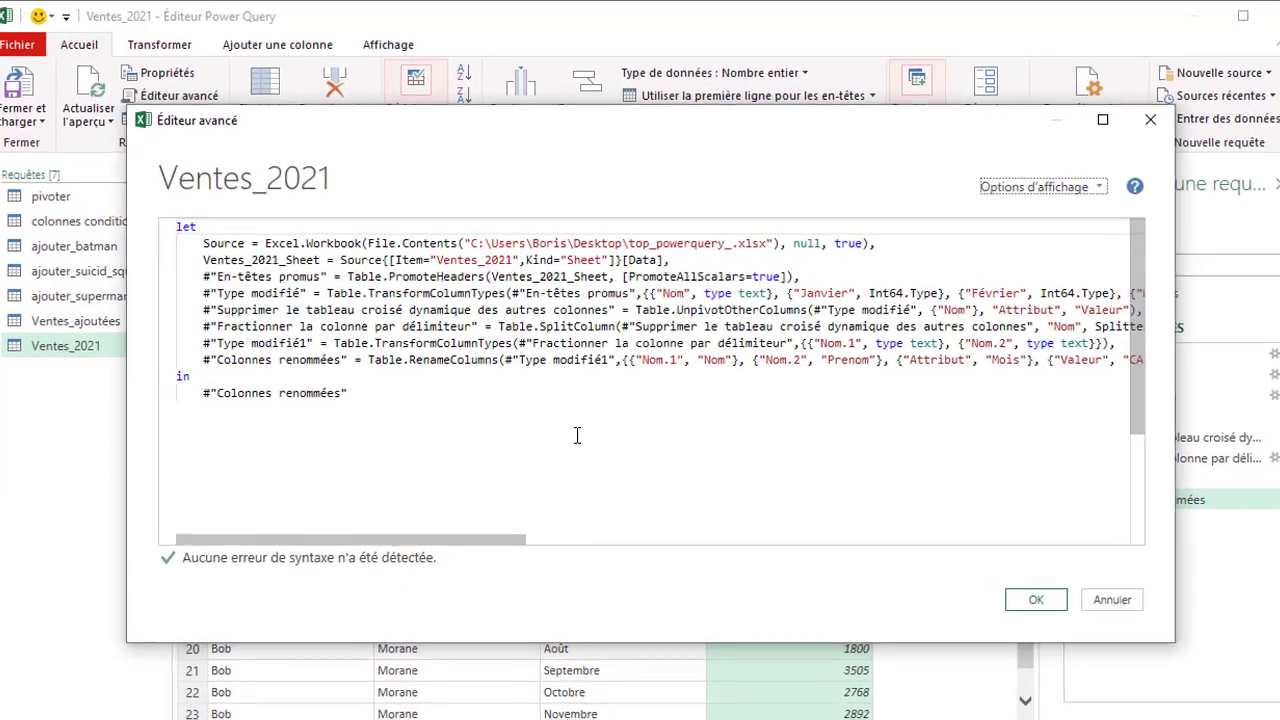
left_click_drag(485, 243, 572, 243)
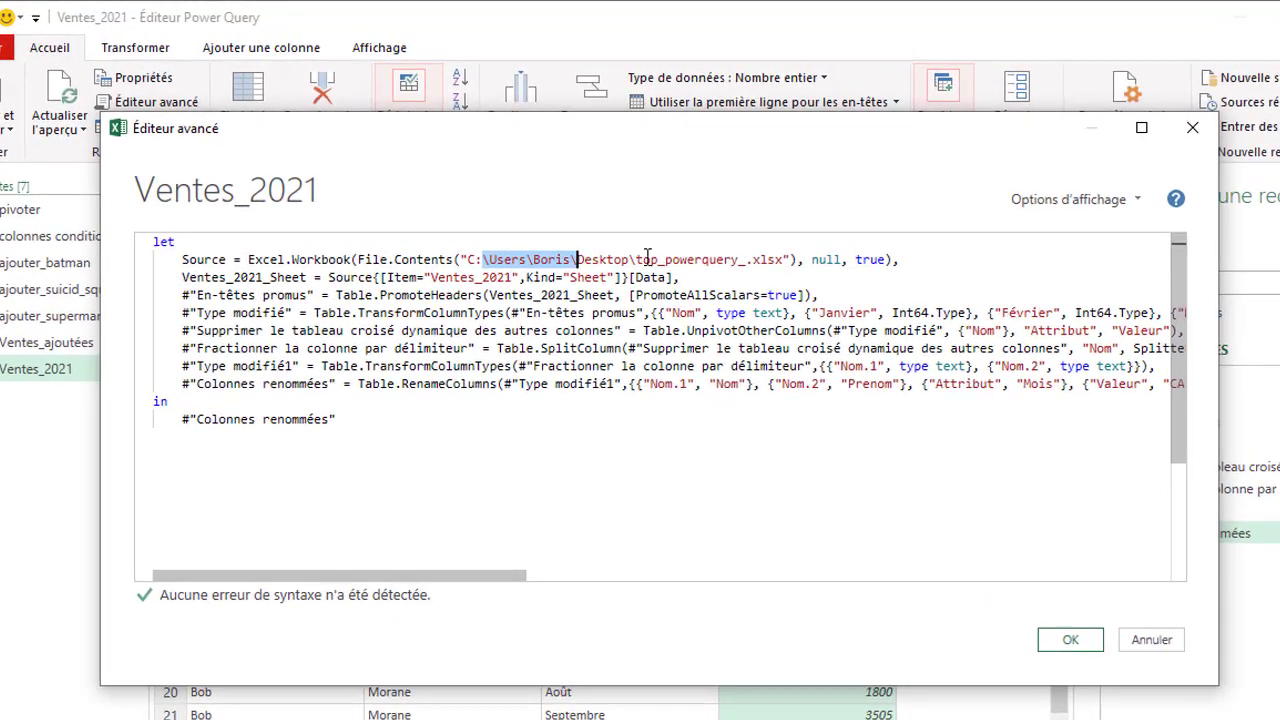
left_click_drag(647, 259, 783, 259)
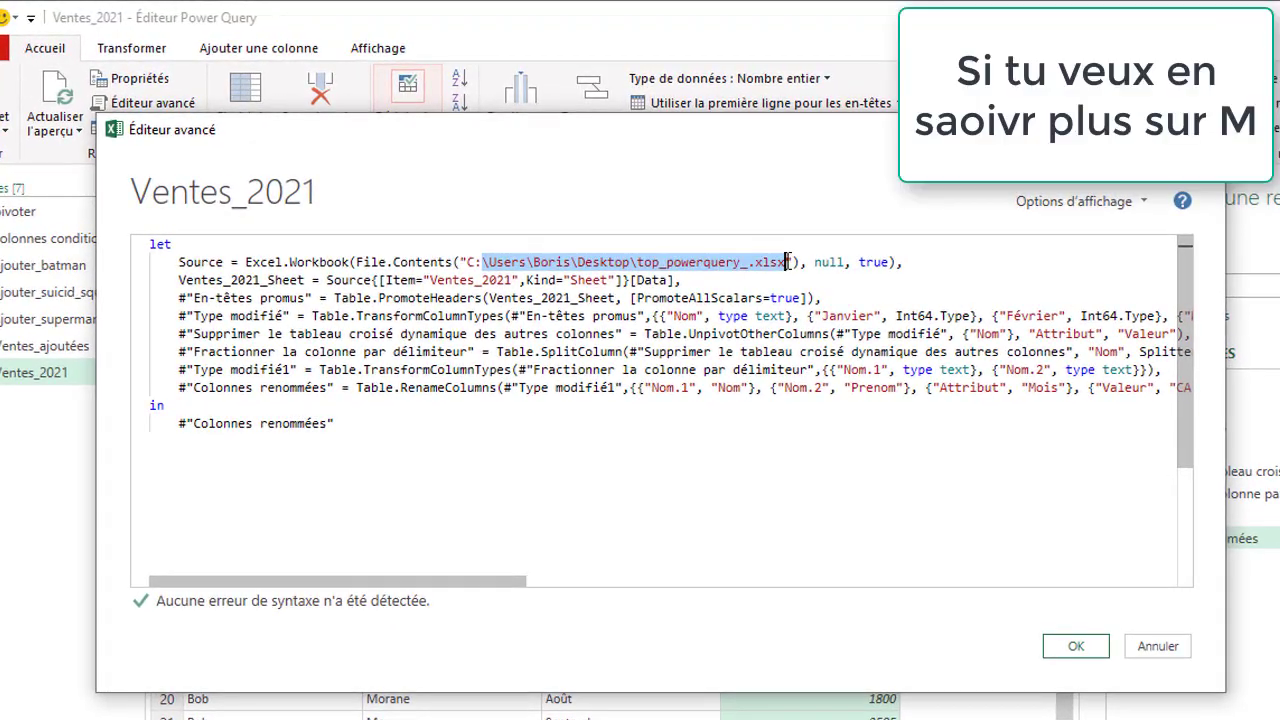
left_click_drag(178, 280, 261, 279)
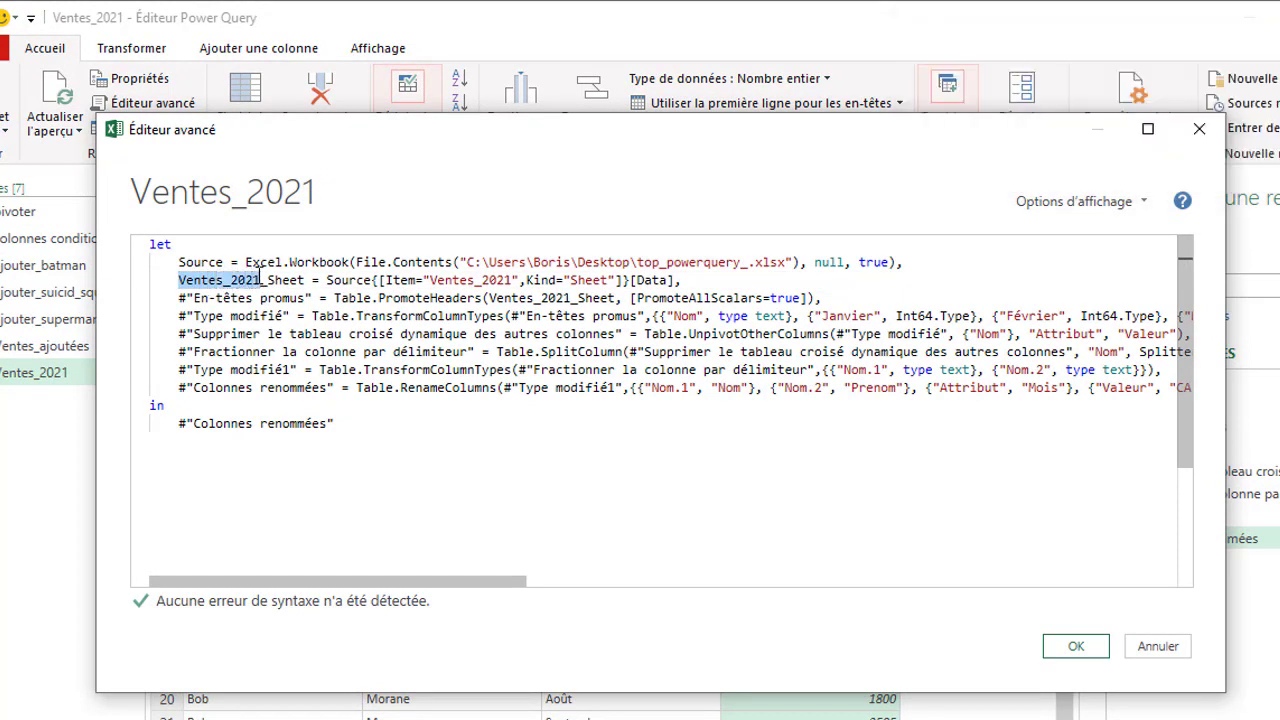
left_click(431, 280)
left_click_drag(431, 280, 510, 276)
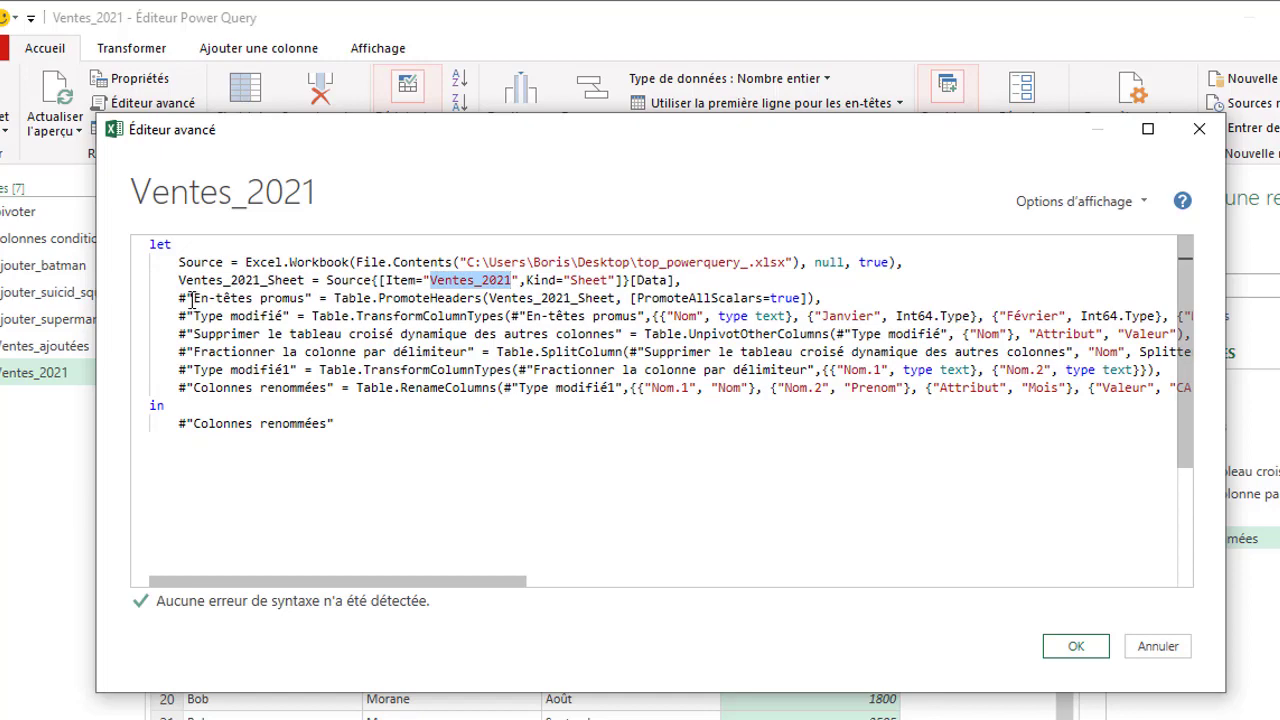
left_click_drag(190, 298, 348, 390)
left_click(1057, 648)
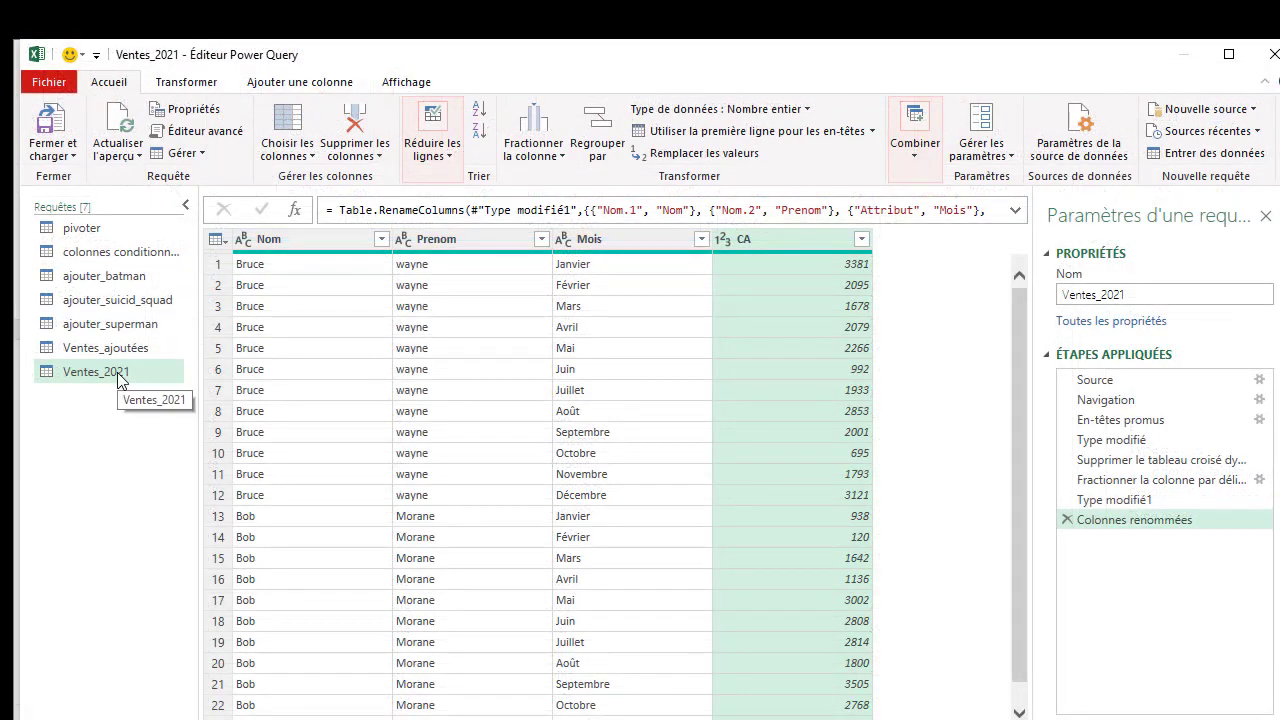
- Duplicate the Ventes_2021 query and check the workbook file name in the copy's Source step
right_click(118, 374)
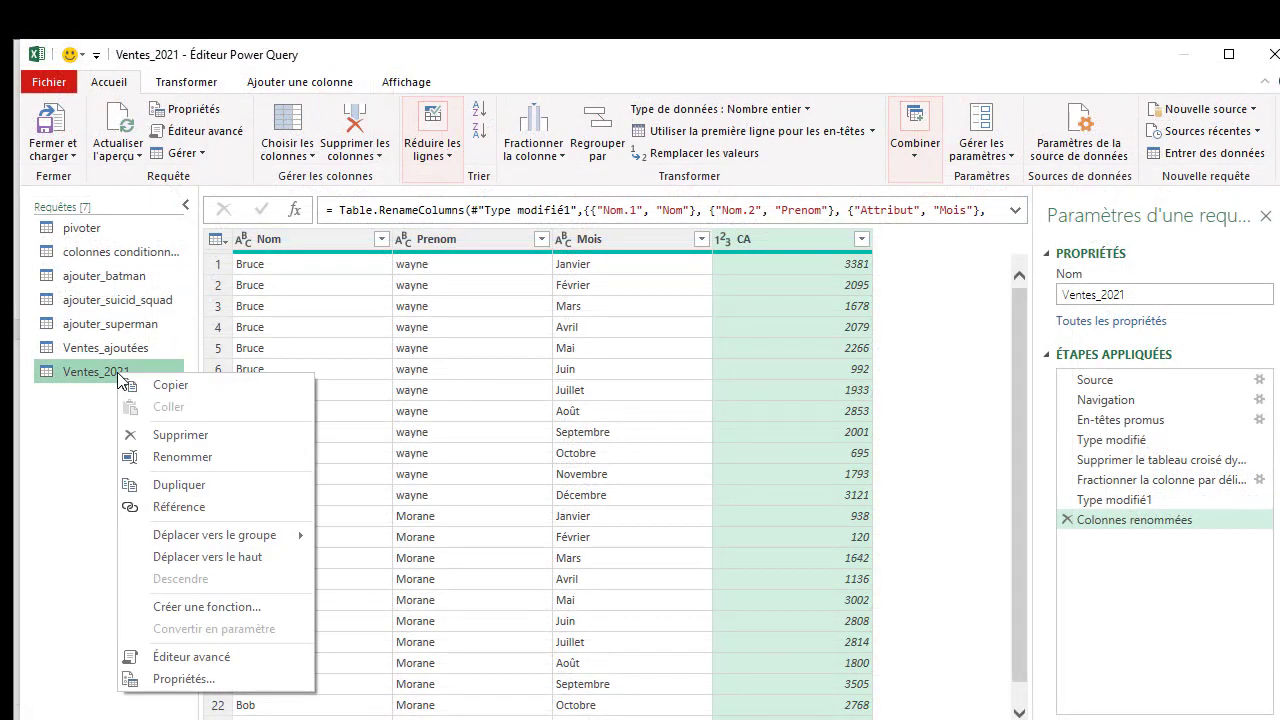
left_click(179, 488)
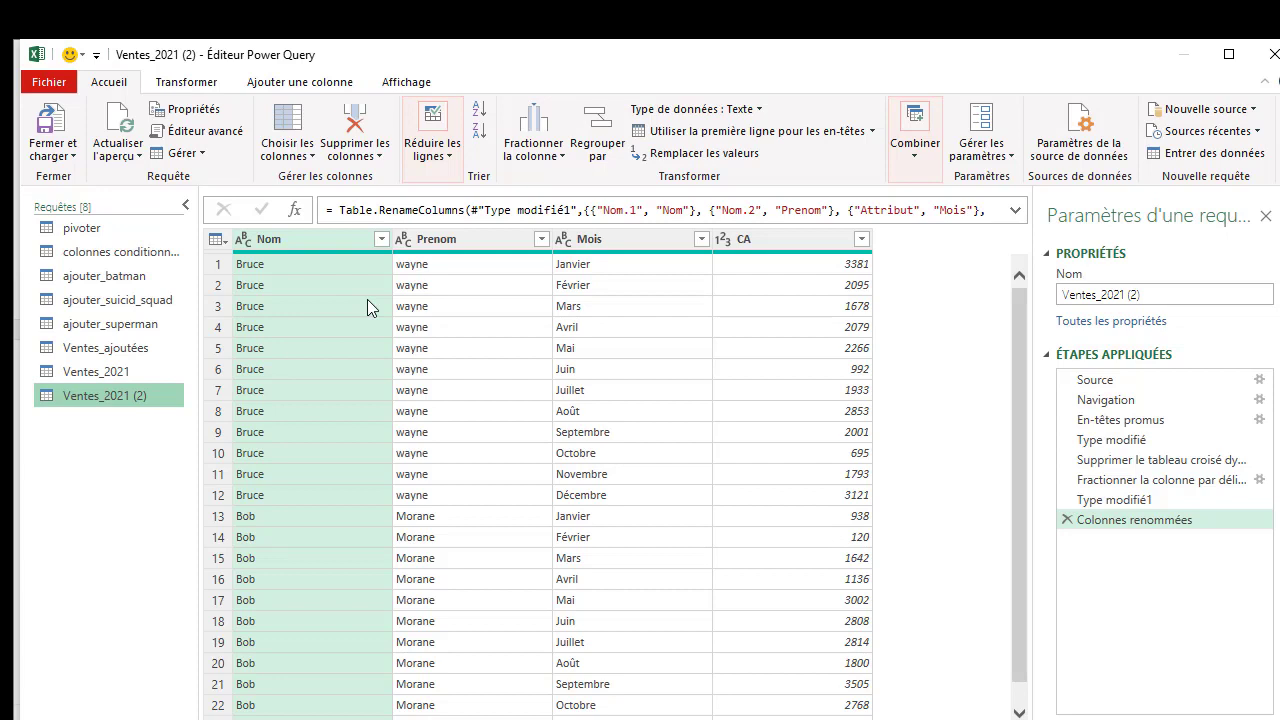
left_click(1116, 380)
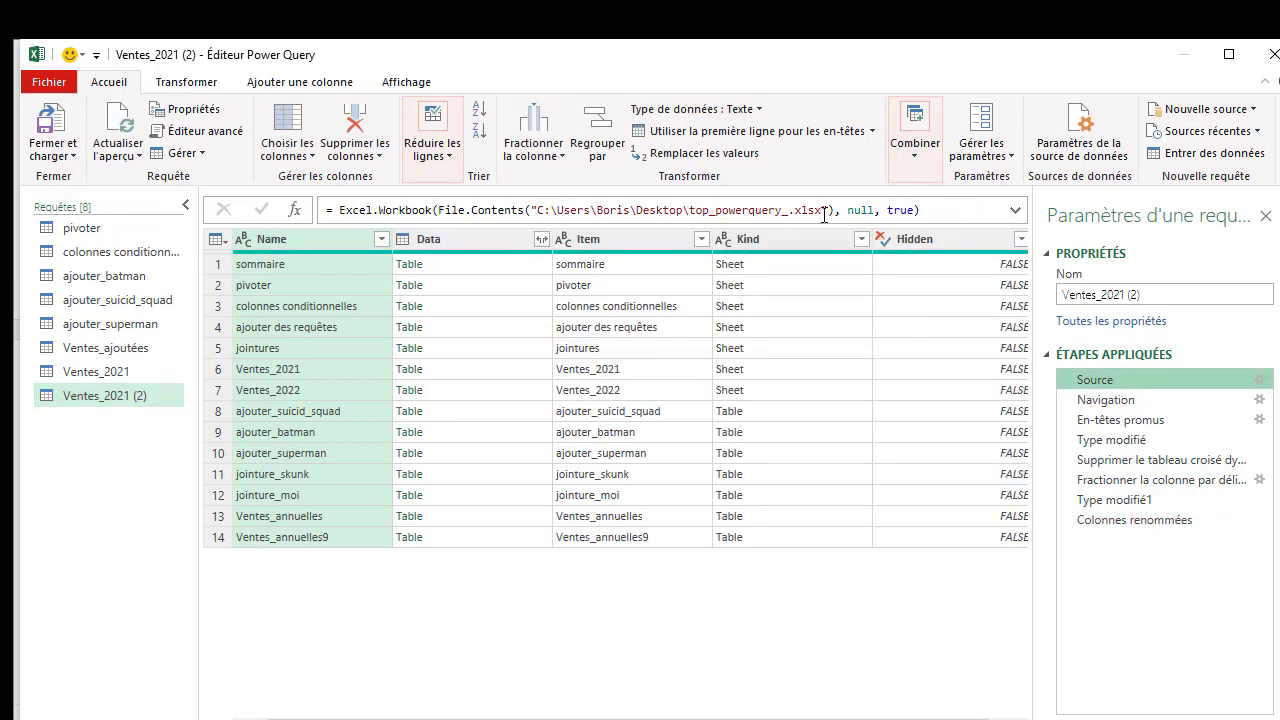
left_click_drag(824, 210, 689, 210)
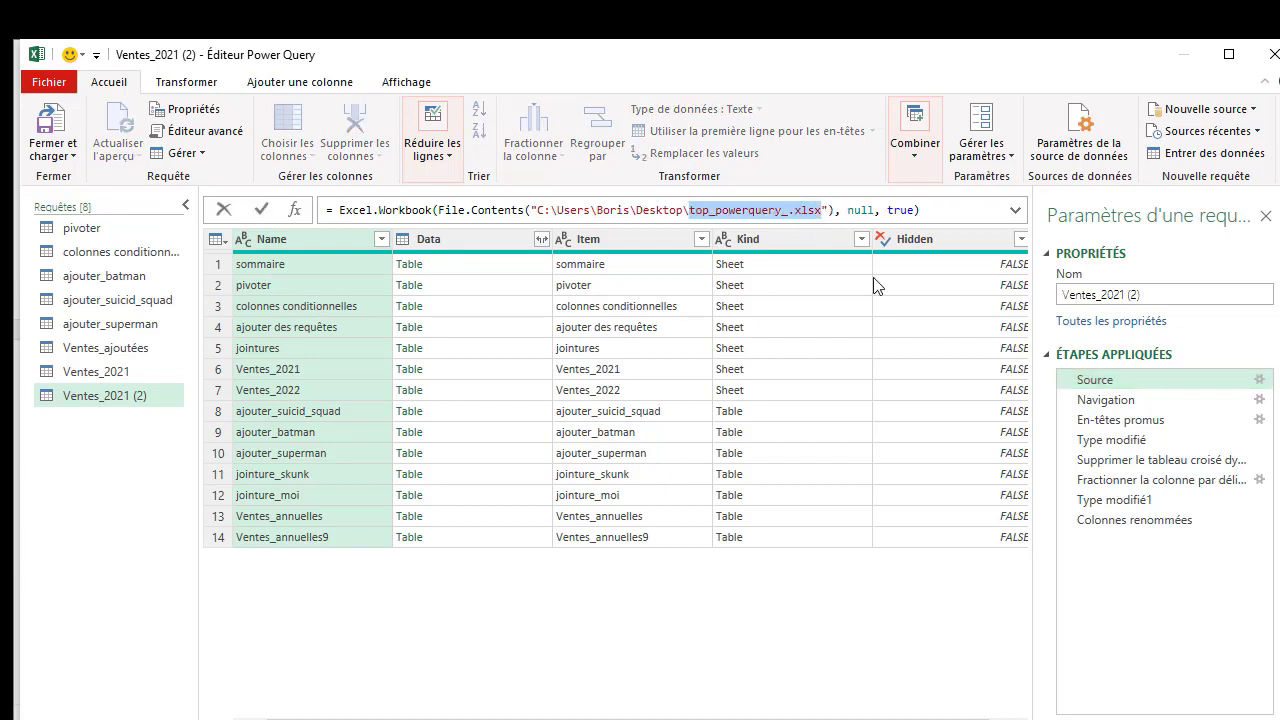
- Change the duplicated query's Navigation step to use the Ventes_2022 sheet
left_click(1130, 408)
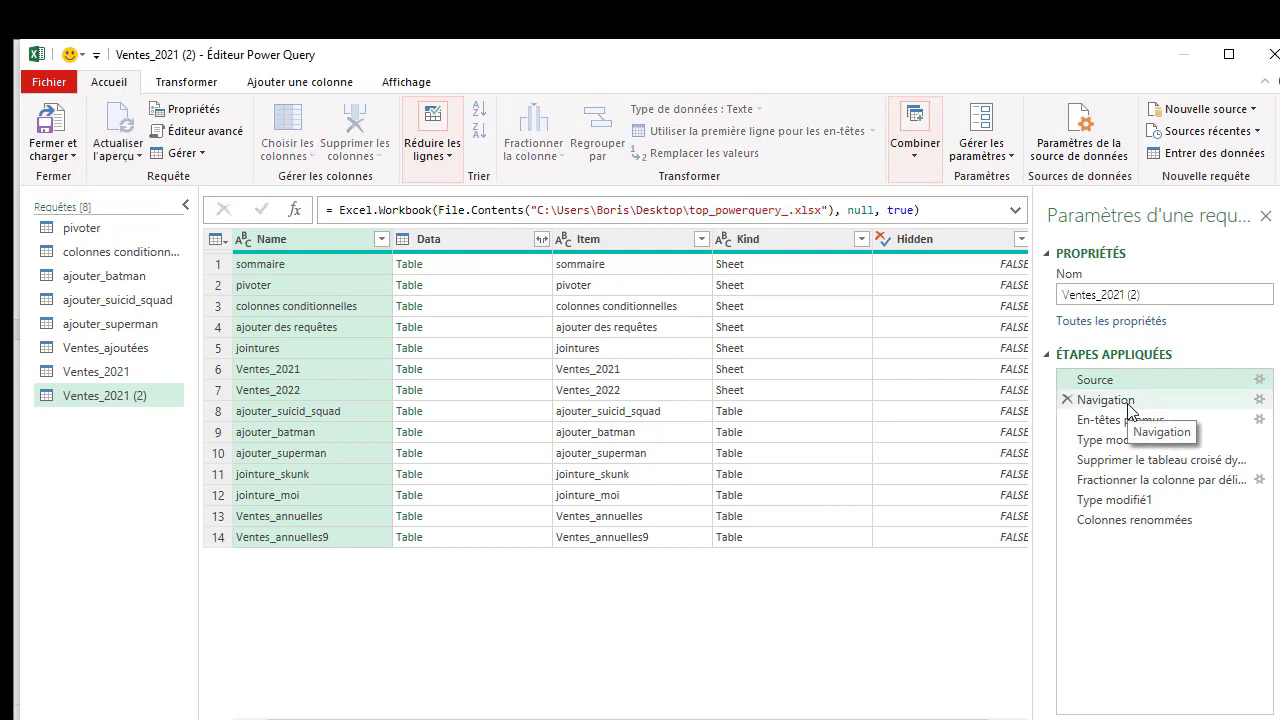
left_click(1130, 405)
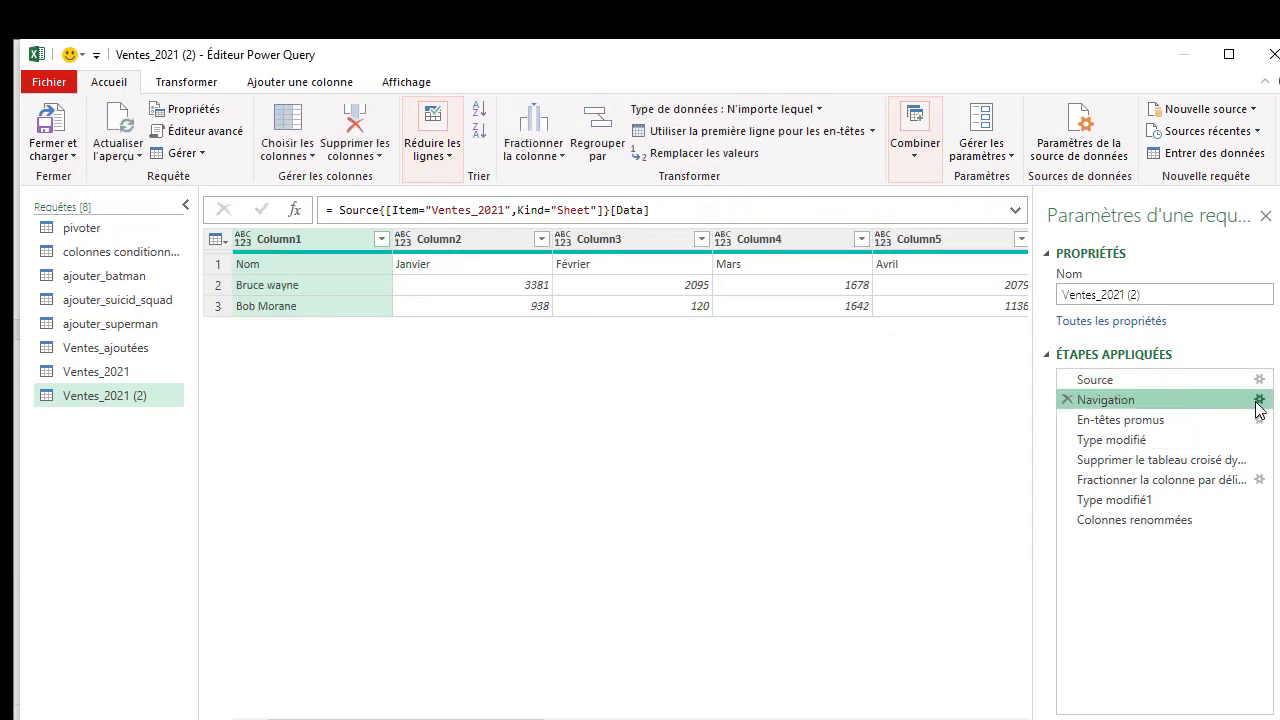
left_click(1258, 401)
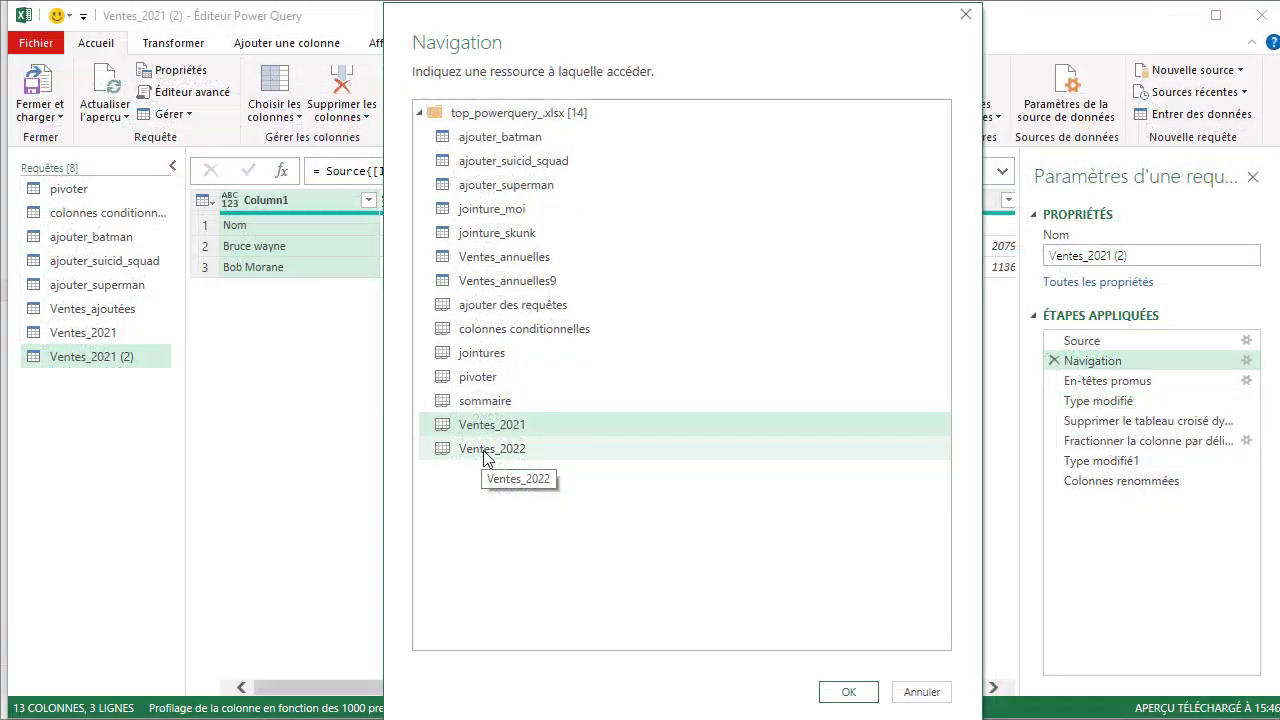
left_click(484, 458)
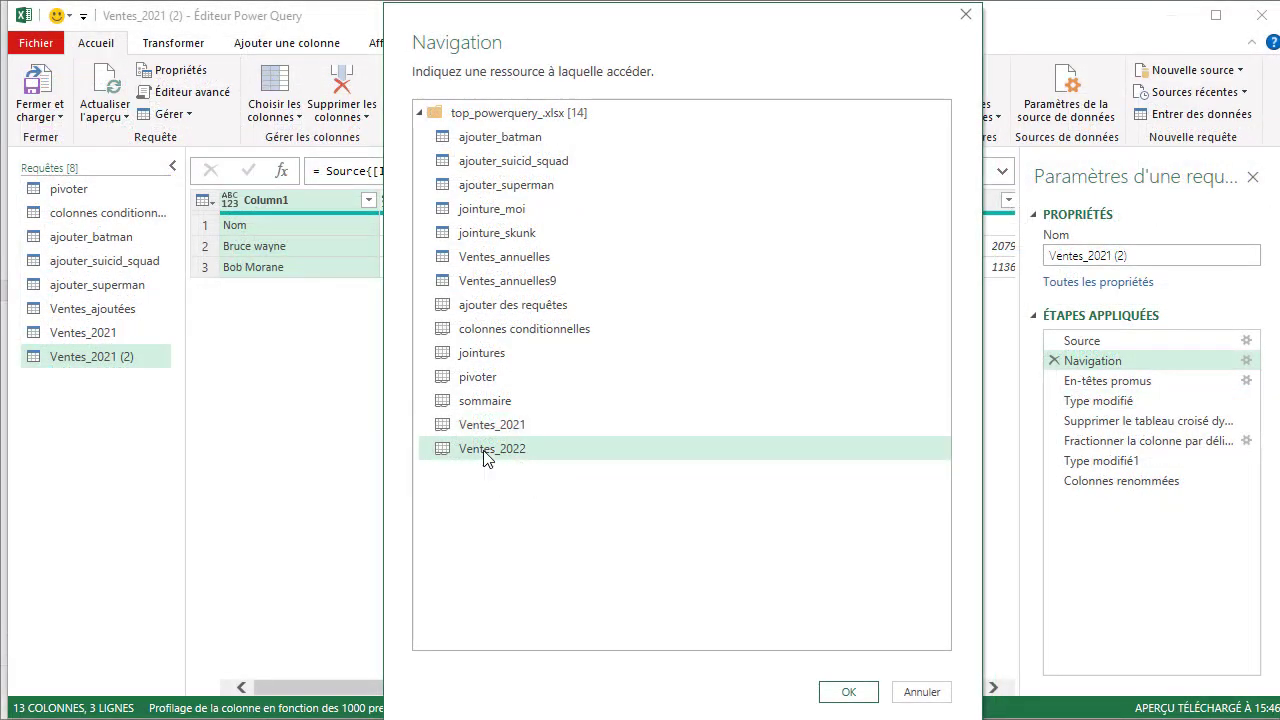
left_click(848, 692)
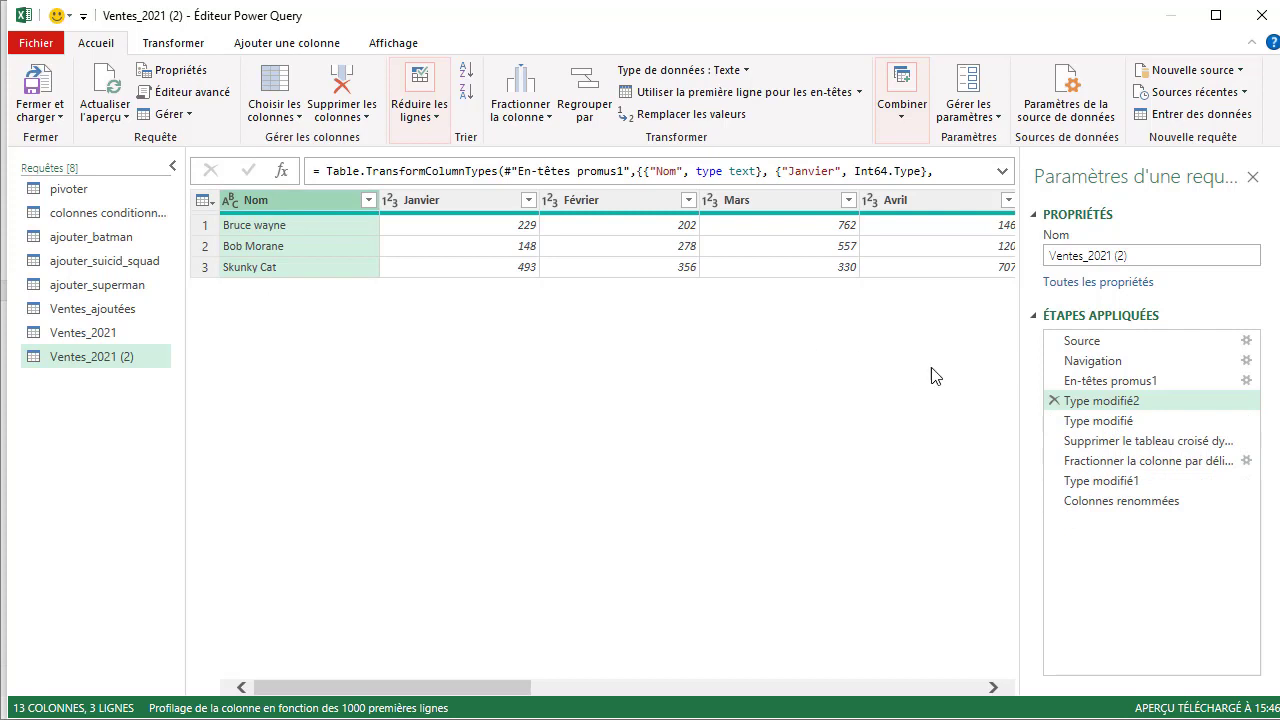
- Go through the duplicated query's remaining applied steps, from Type modifié to Colonnes renommées, checking the data at each one
left_click(1088, 421)
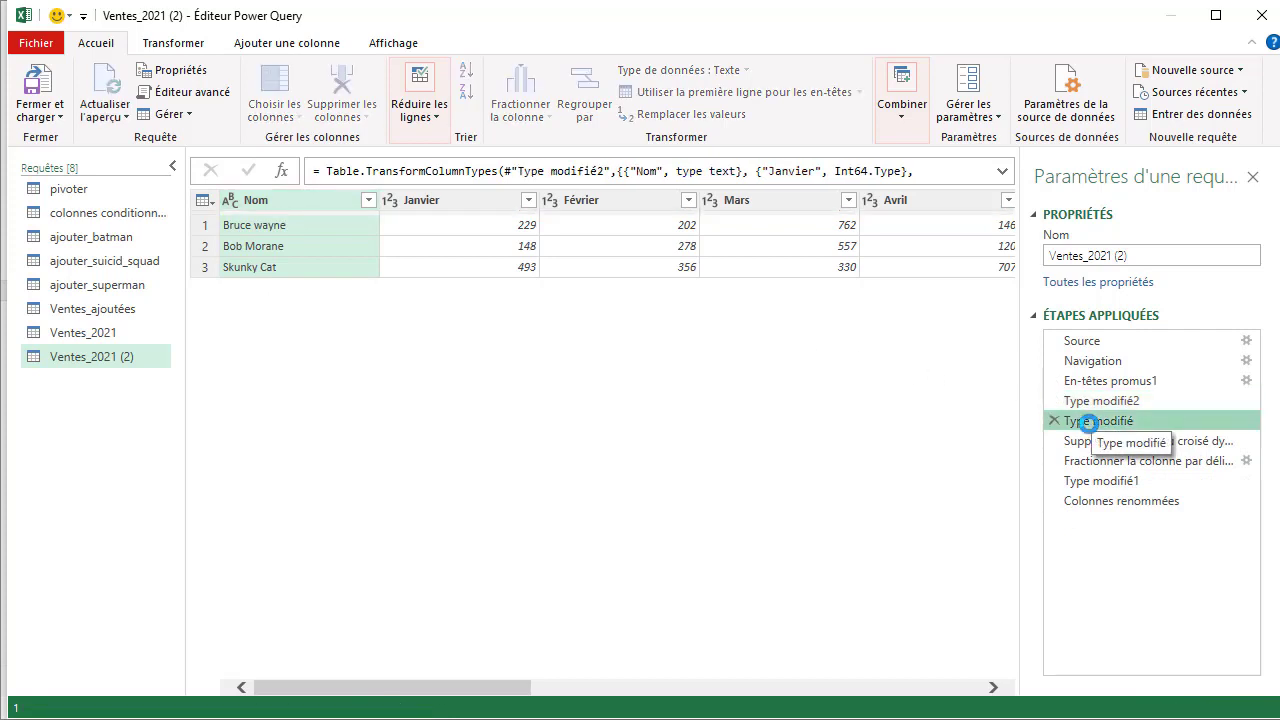
left_click(1090, 441)
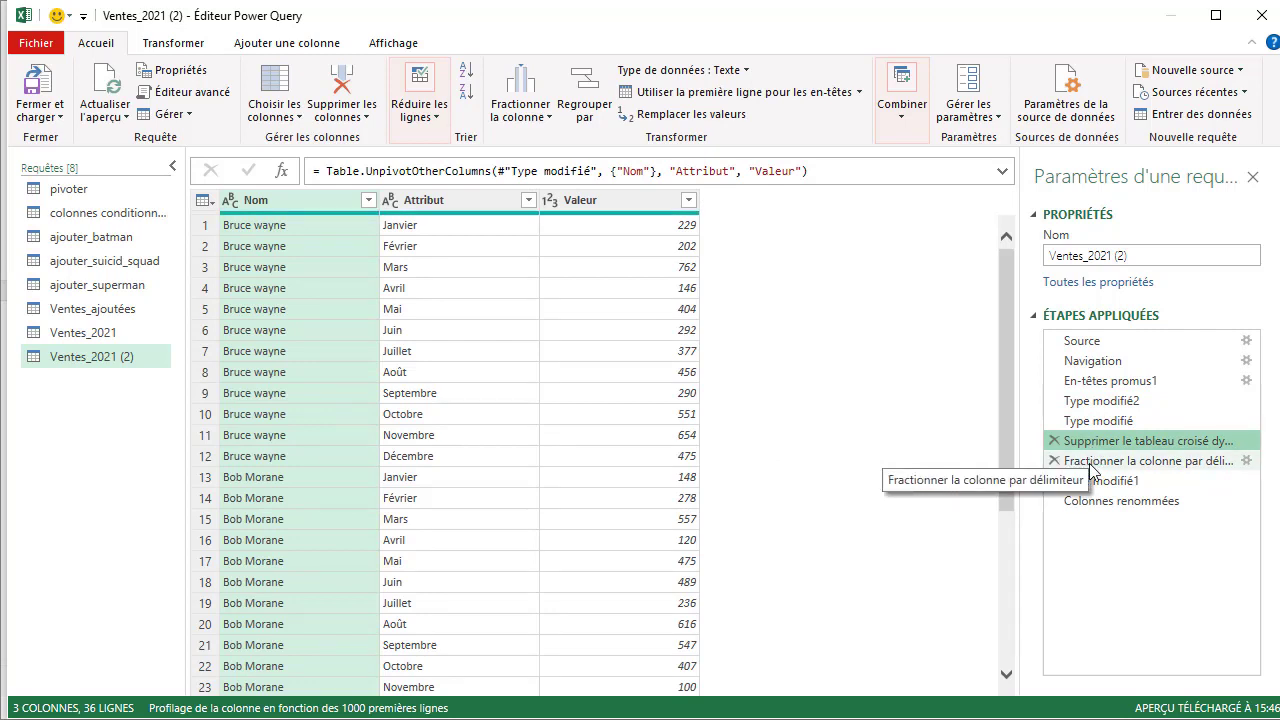
left_click(1091, 464)
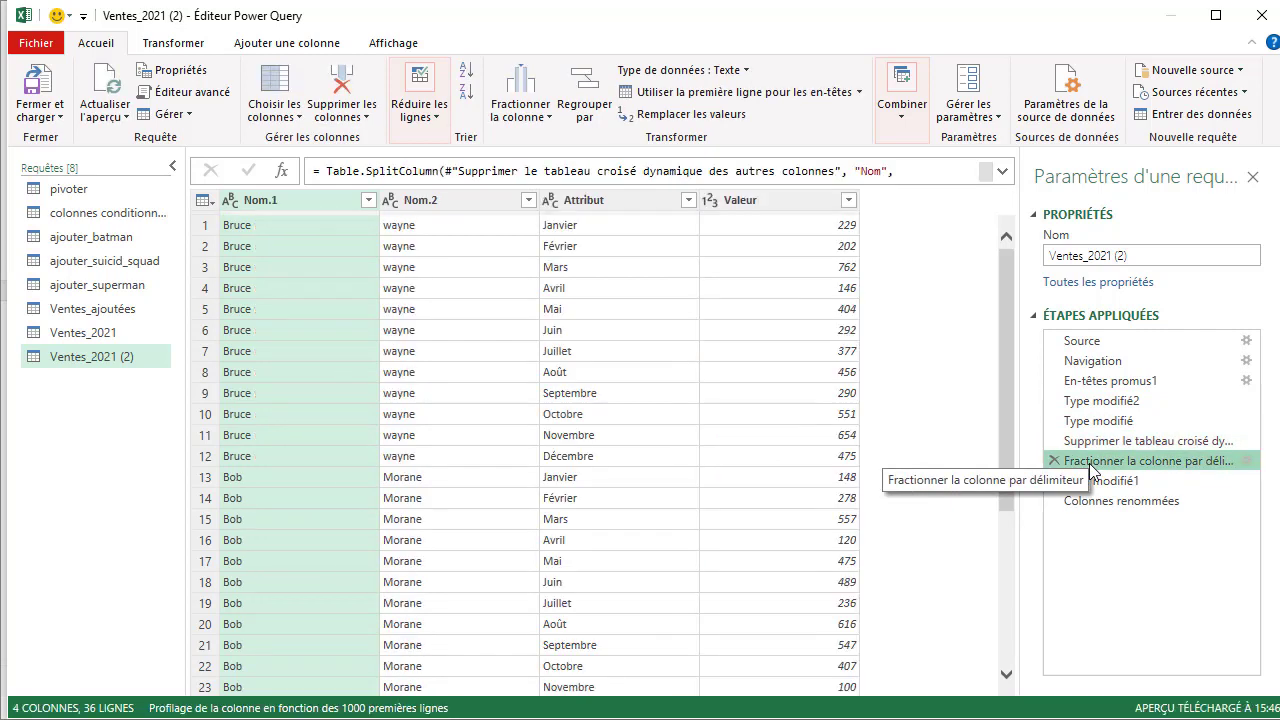
left_click(1110, 483)
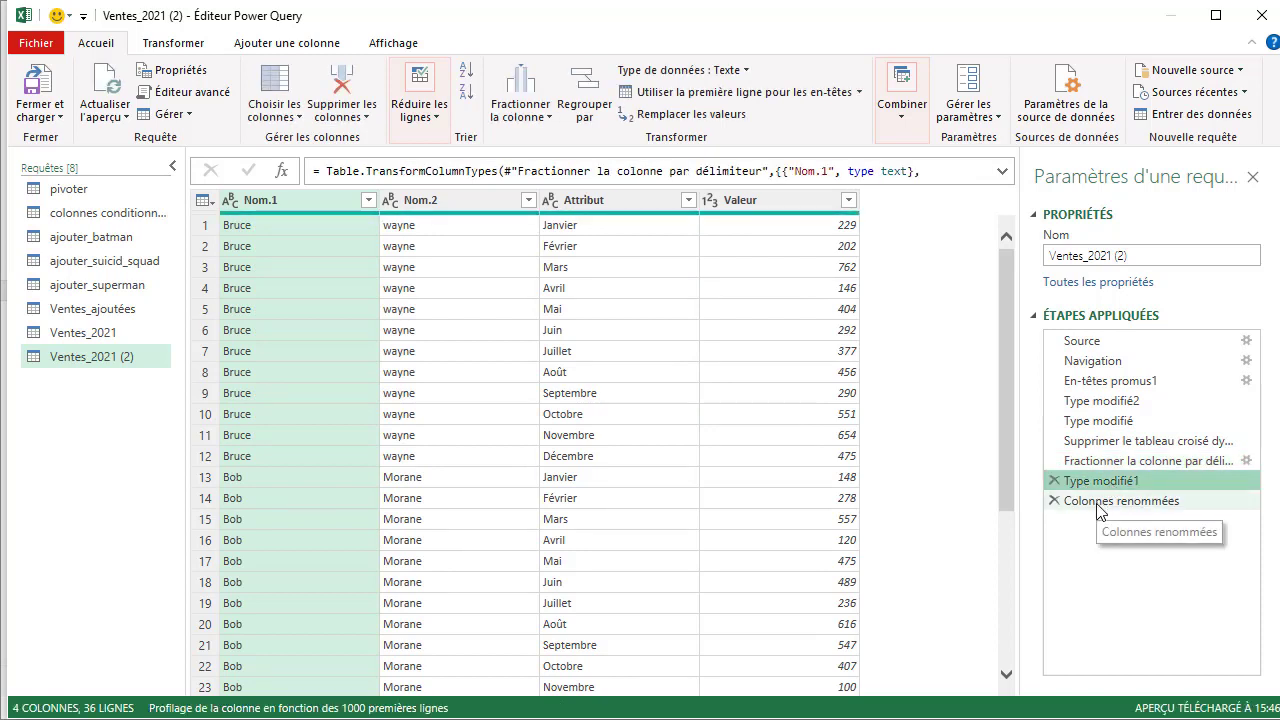
left_click(1100, 505)
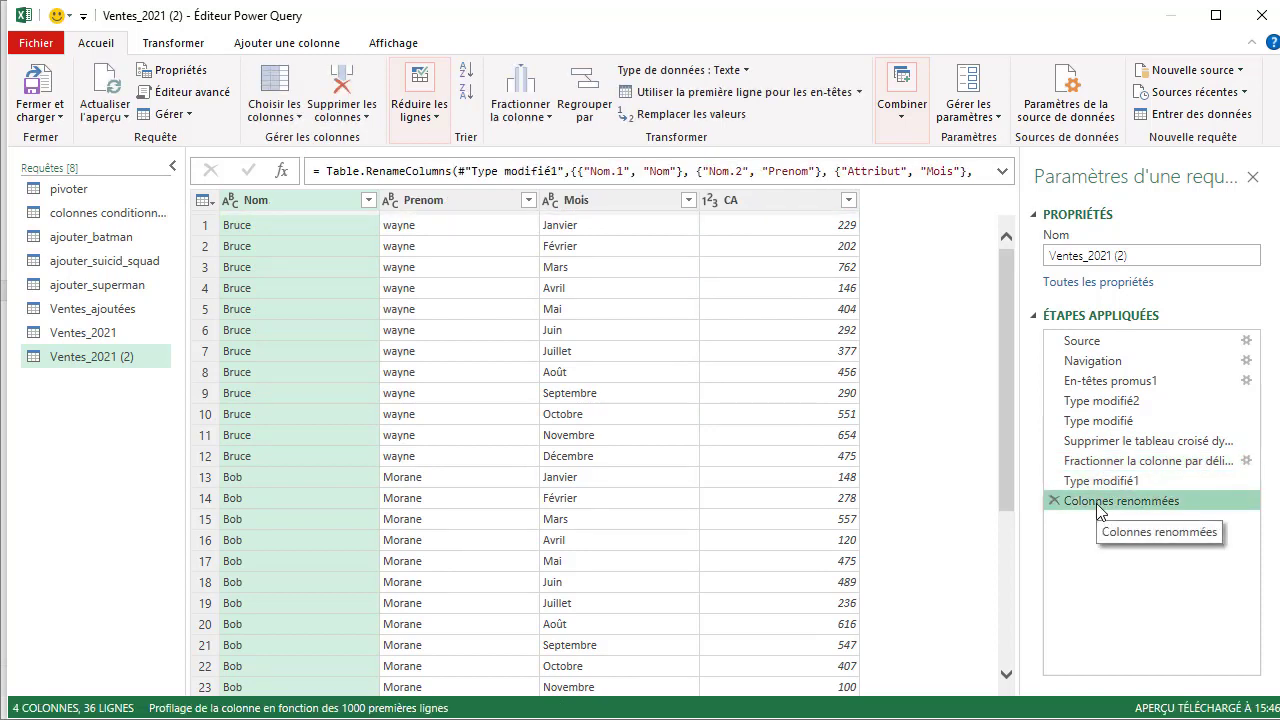
- Check the values listed in the Nom column's filter and apply it with all of them selected
left_click(368, 201)
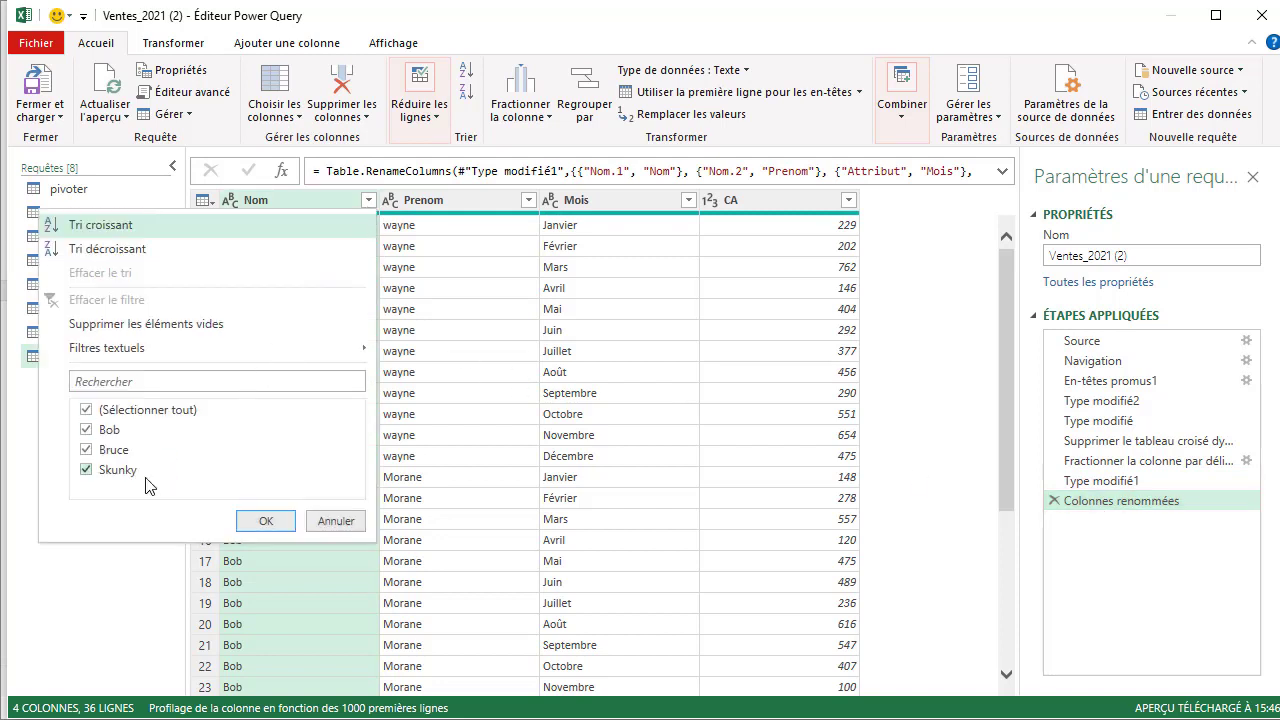
left_click(269, 521)
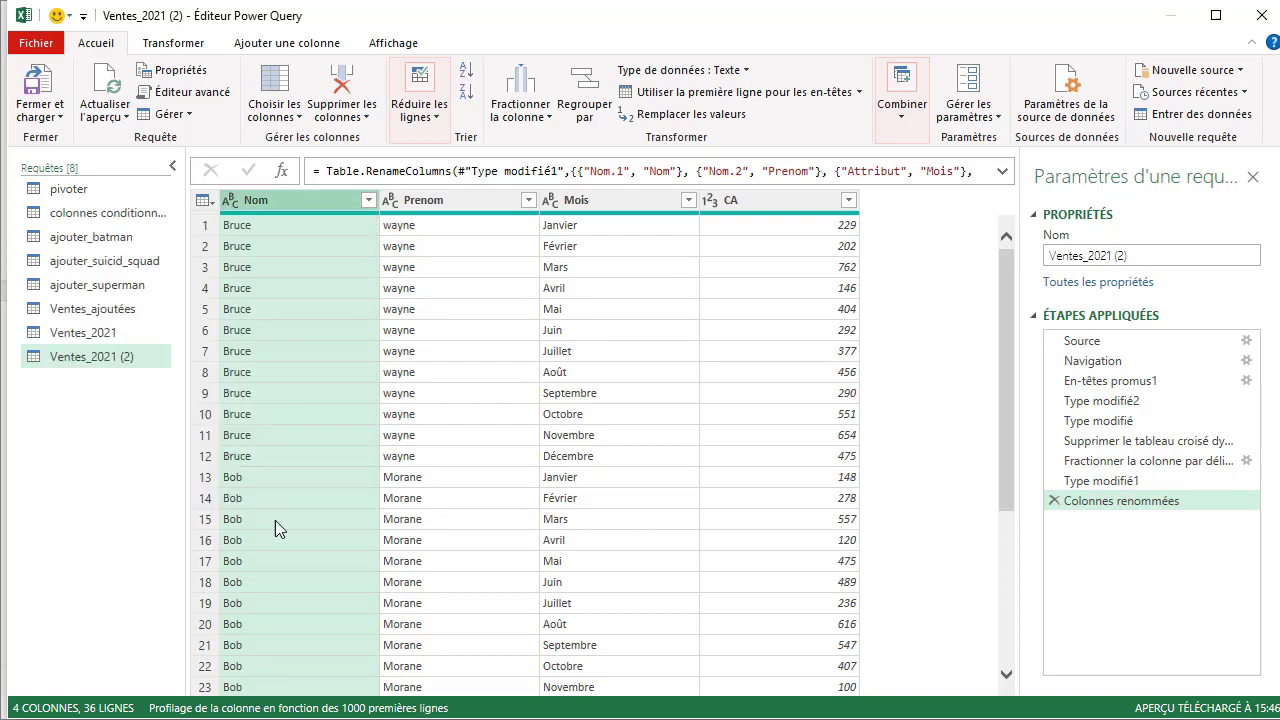
- Rename the duplicated query as Ventes_2022
left_click(1167, 255)
key("BackSpace")
key("BackSpace")
key("BackSpace")
key("BackSpace")
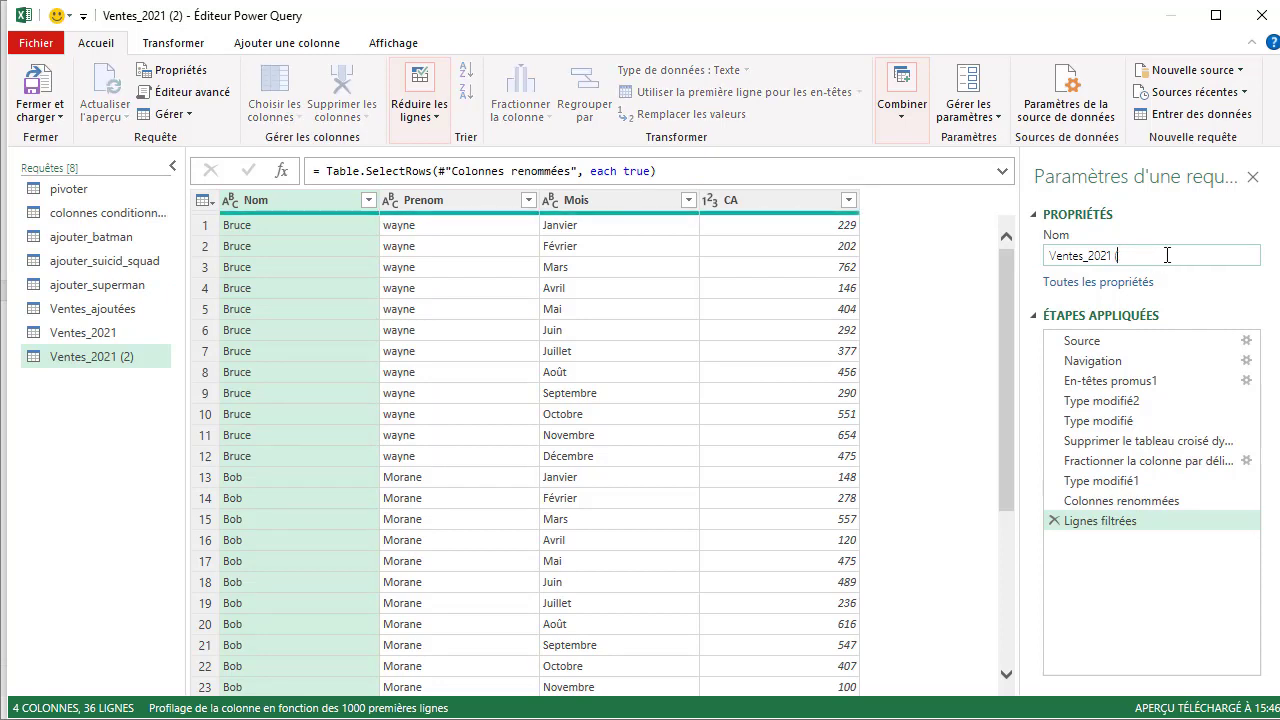
key("BackSpace")
type("2")
key("Return")
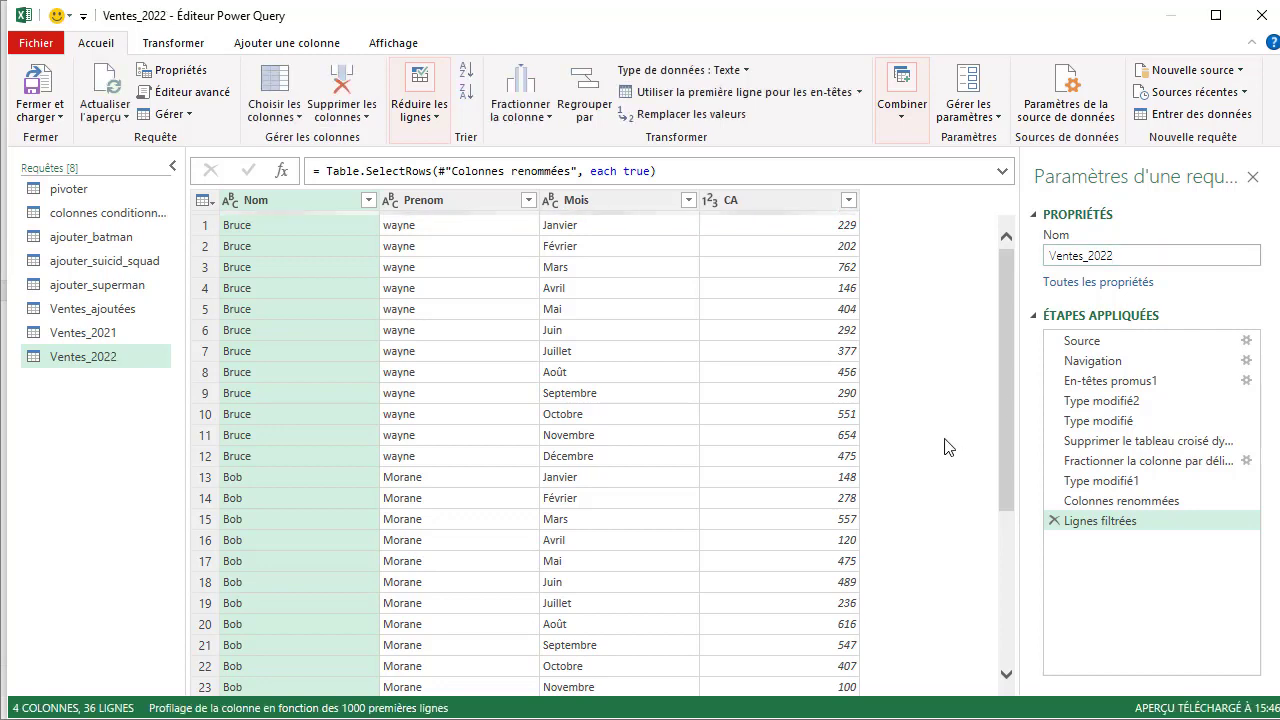